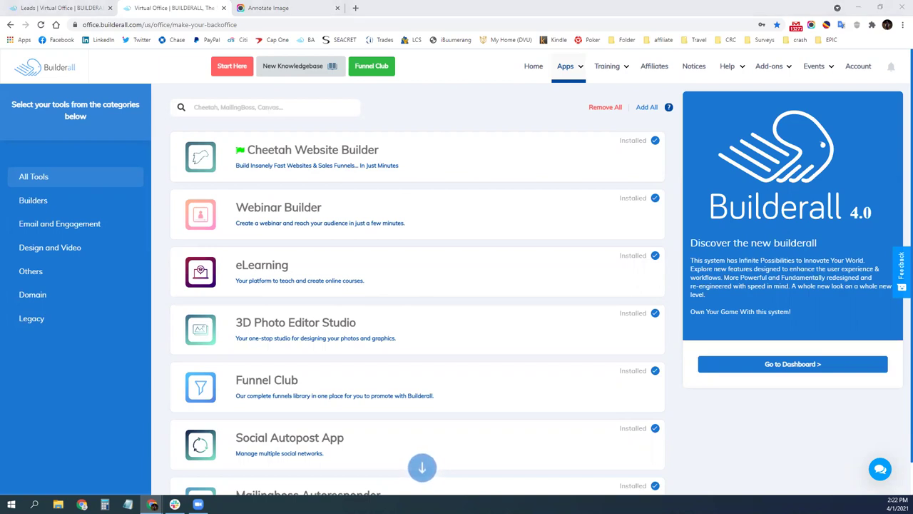
Open the Cheetah Website Builder from the list of installed tools.
{"action": "left_click", "coordinate": [524, 115]}
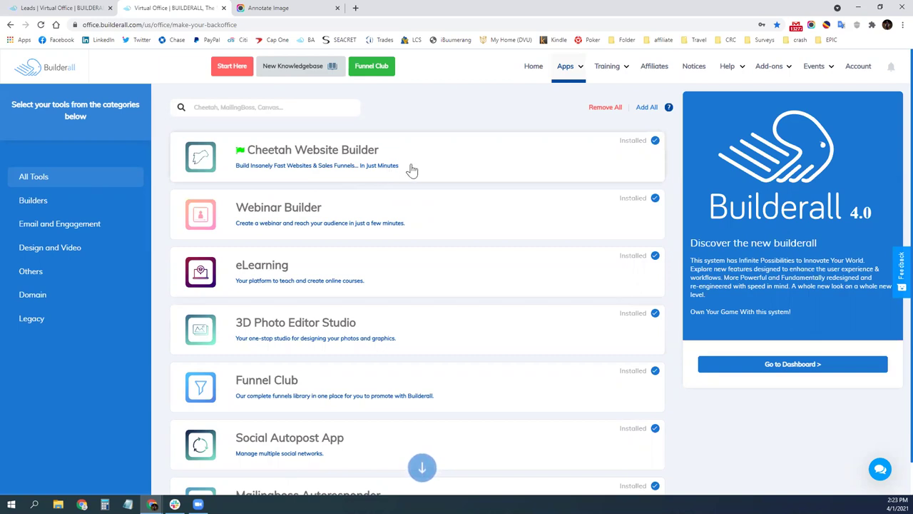
{"action": "left_click", "coordinate": [354, 164]}
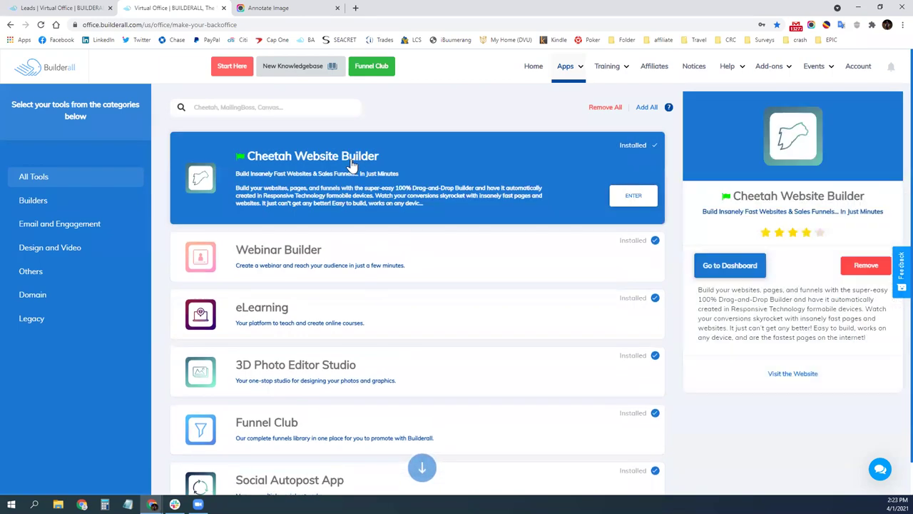
{"action": "left_click", "coordinate": [621, 198]}
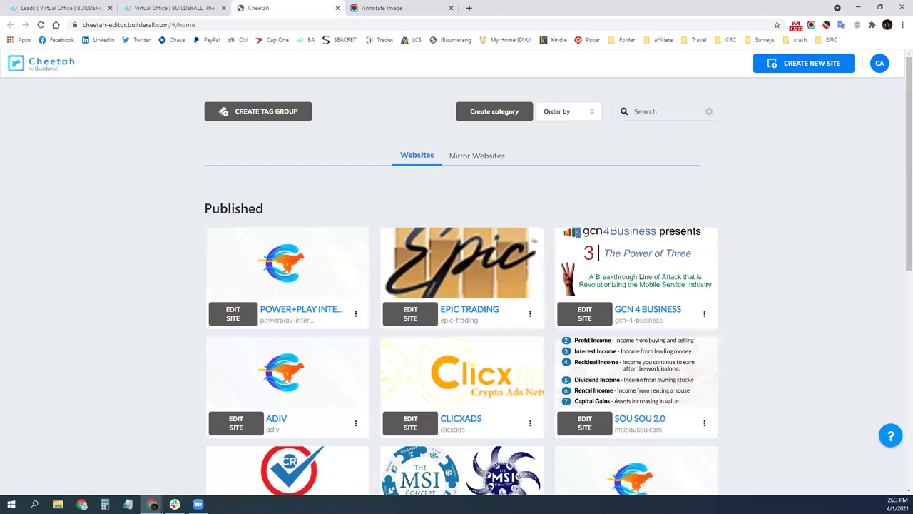
Create a new site from the Blank Template in the Blank category of the professional templates.
{"action": "scroll", "coordinate": [190, 249], "scroll_direction": "down", "scroll_amount": 5}
{"action": "scroll", "coordinate": [479, 340], "scroll_direction": "up", "scroll_amount": 6}
{"action": "left_click", "coordinate": [820, 66]}
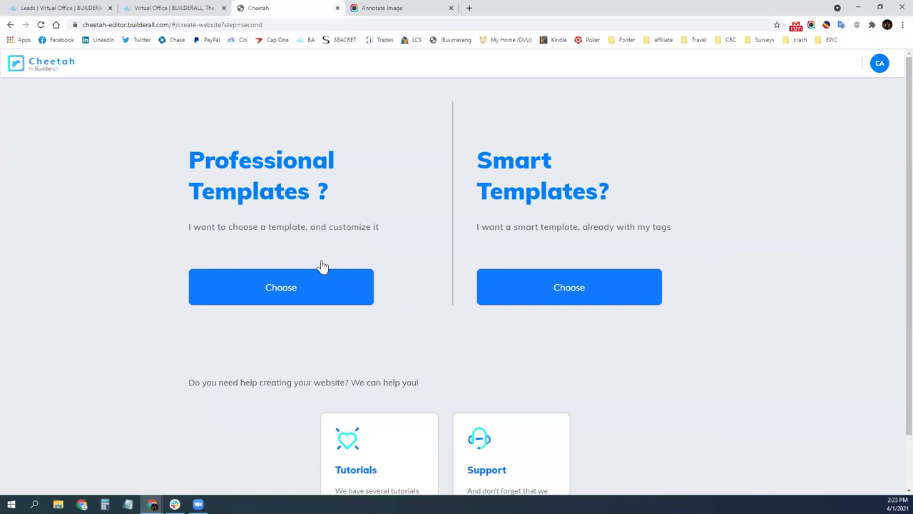
{"action": "left_click", "coordinate": [279, 296]}
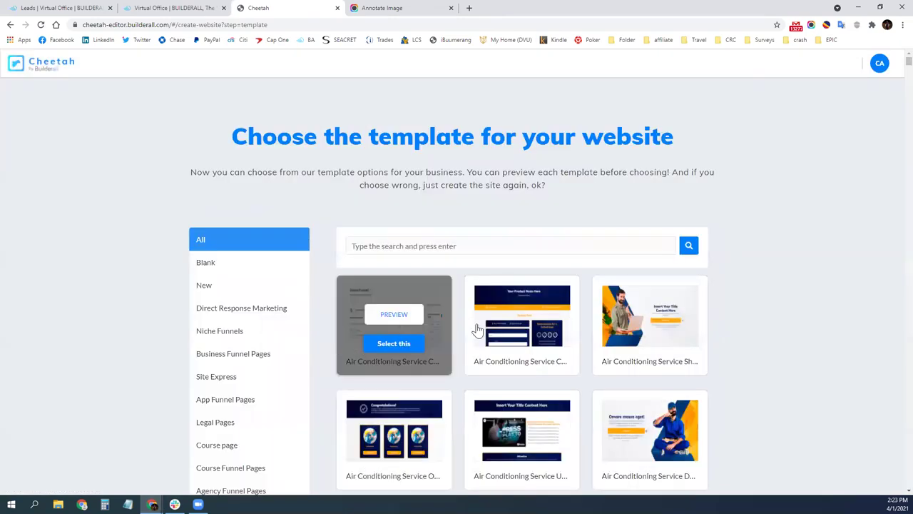
{"action": "left_click", "coordinate": [207, 271]}
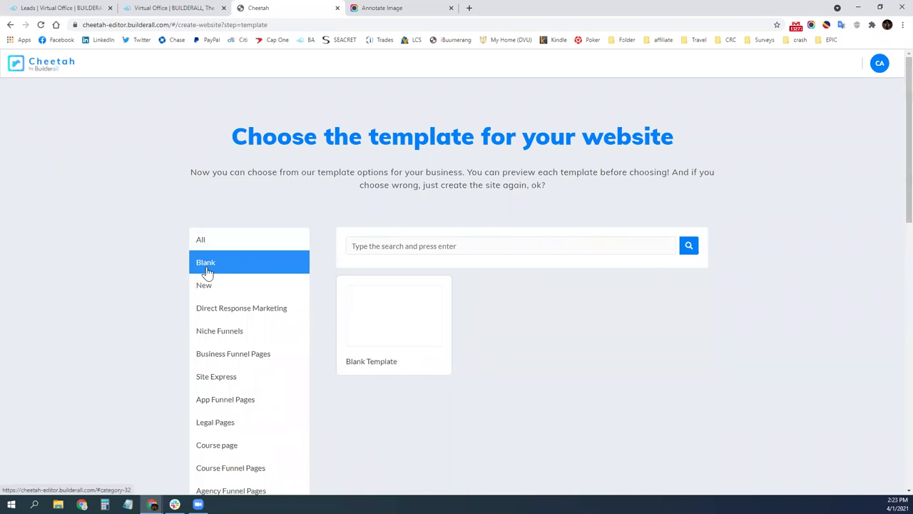
{"action": "mouse_move", "coordinate": [398, 314]}
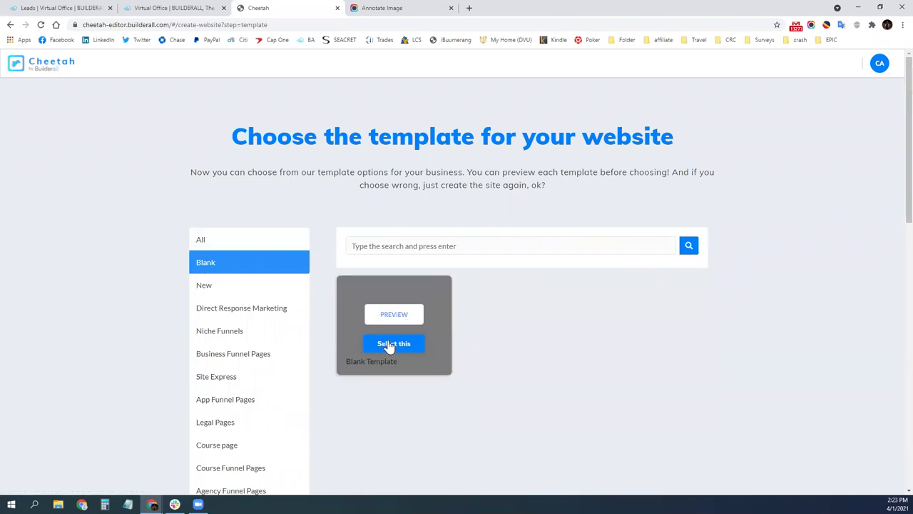
{"action": "left_click", "coordinate": [393, 343]}
{"action": "left_click", "coordinate": [540, 309]}
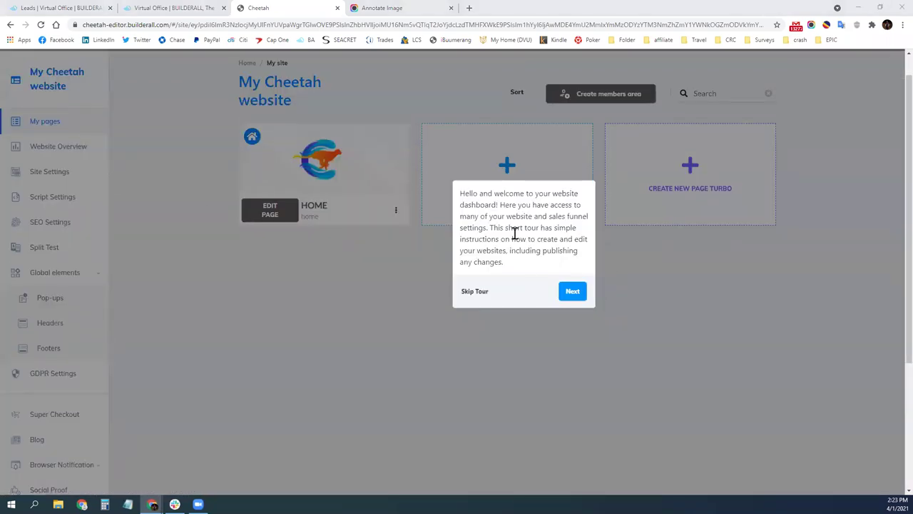
Go through the first hints of the website dashboard tour and dismiss it.
{"action": "left_click", "coordinate": [573, 292]}
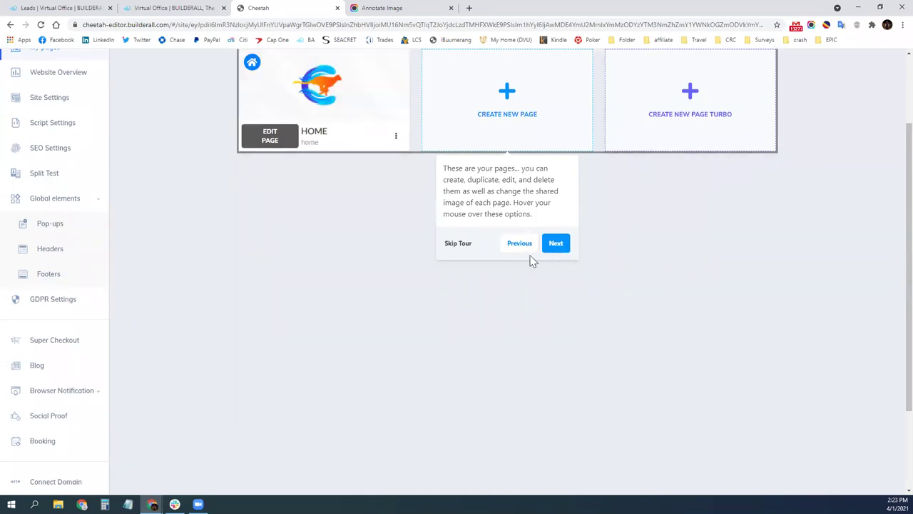
{"action": "left_click", "coordinate": [554, 251]}
{"action": "left_click", "coordinate": [554, 243]}
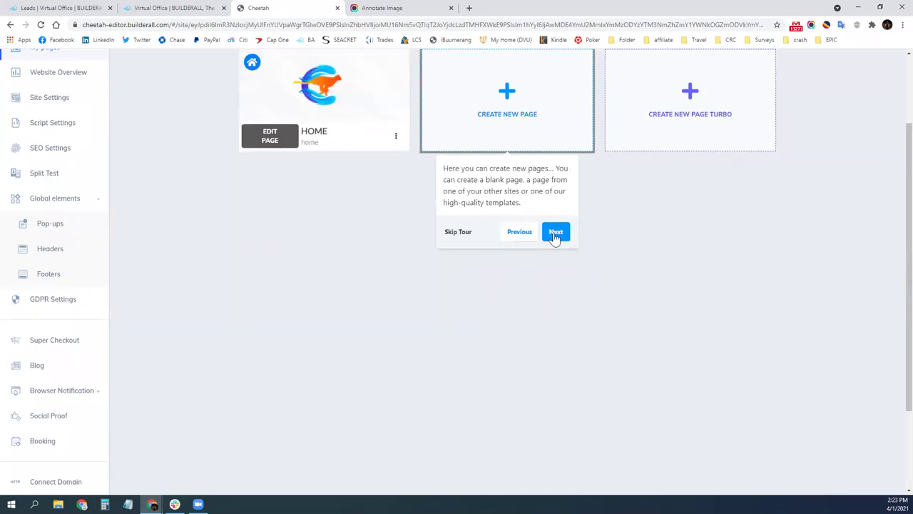
{"action": "left_click", "coordinate": [226, 201]}
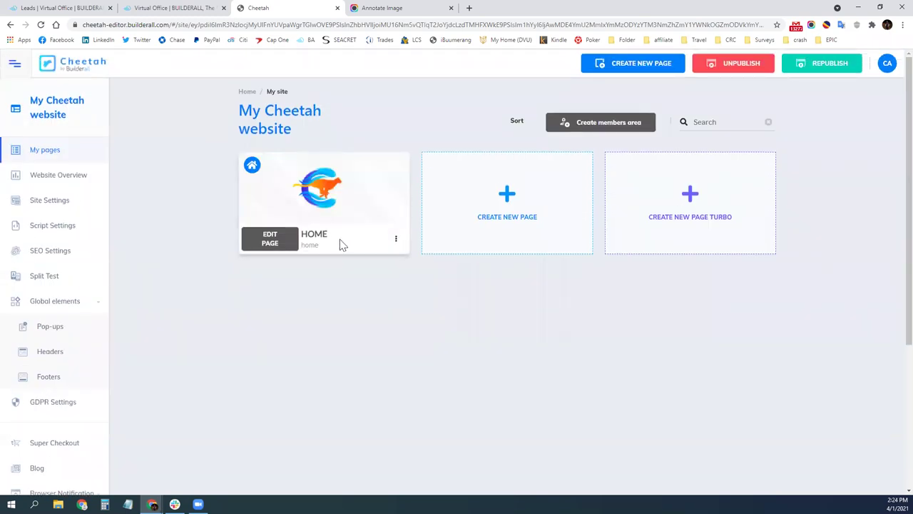
In the Home page's settings, set the page name to "Twelve 29" and the address URL to "home".
{"action": "left_click", "coordinate": [396, 242]}
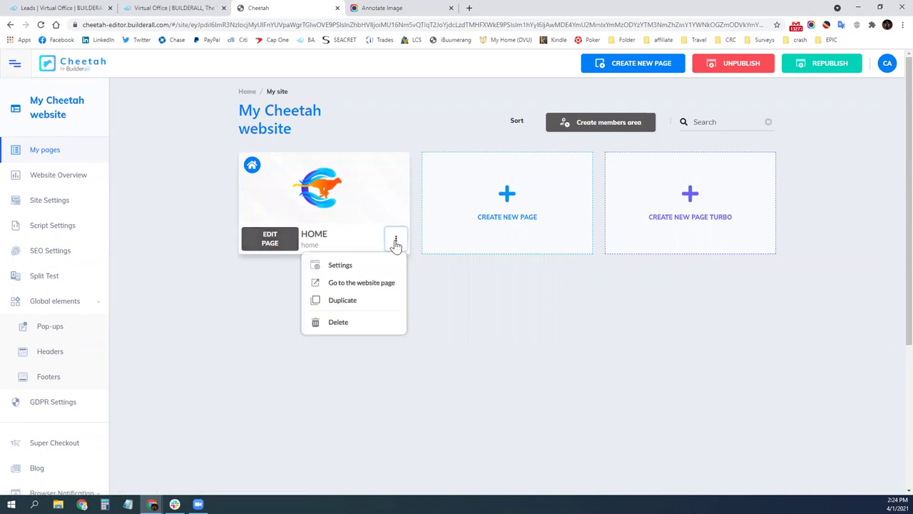
{"action": "left_click", "coordinate": [348, 271]}
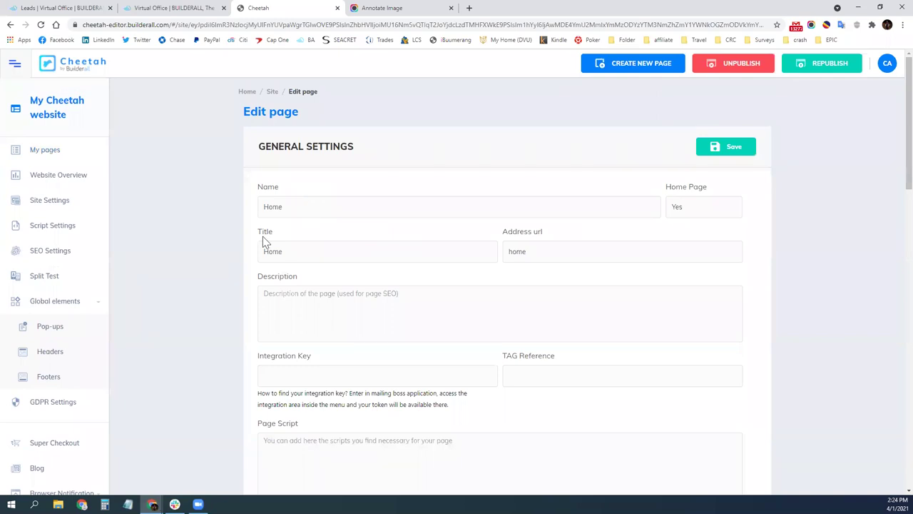
{"action": "double_click", "coordinate": [308, 205]}
{"action": "type", "text": "Twelv"}
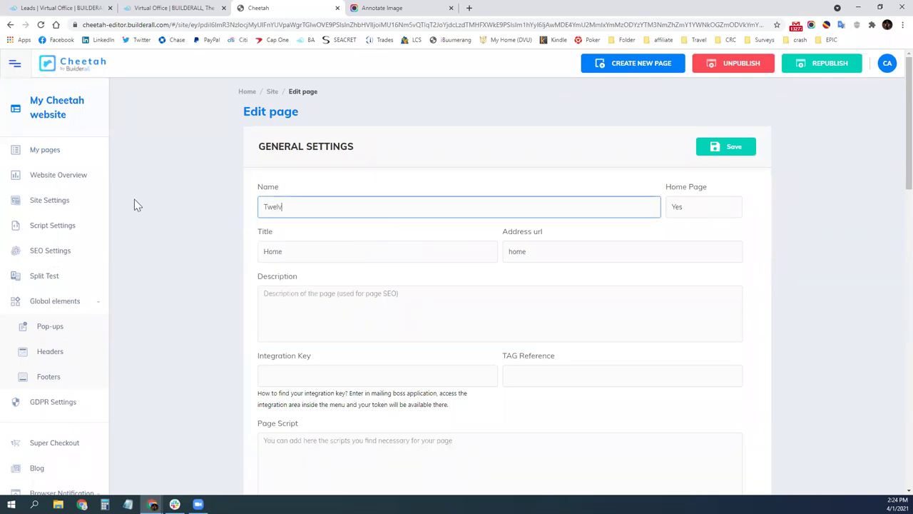
{"action": "type", "text": "e 29"}
{"action": "key", "text": "Tab"}
{"action": "key", "text": "Tab"}
{"action": "key", "text": "Tab"}
{"action": "type", "text": "t"}
{"action": "key", "text": "BackSpace"}
{"action": "type", "text": "home"}
Enter "Shop till you drop at Twelve 29" as the page description.
{"action": "scroll", "coordinate": [419, 279], "scroll_direction": "down", "scroll_amount": 1}
{"action": "left_click", "coordinate": [402, 237]}
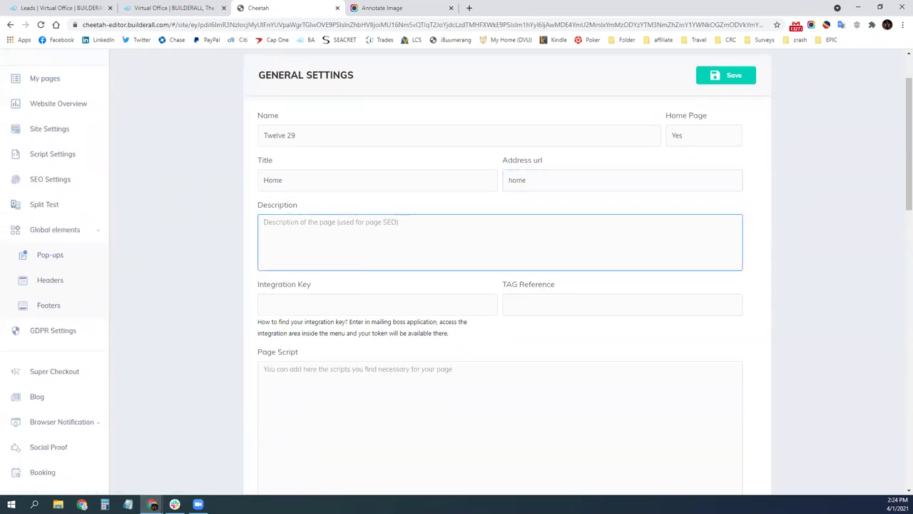
{"action": "type", "text": "Shop till you drop at Twelb"}
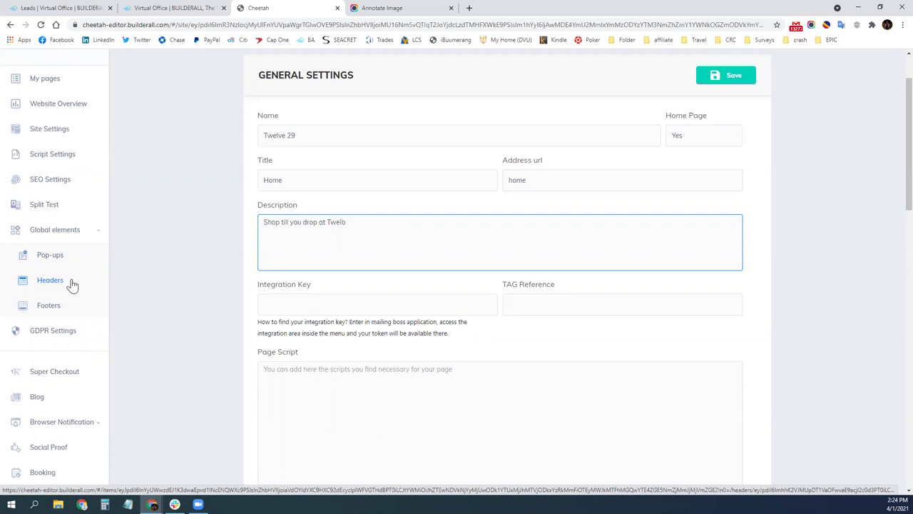
{"action": "key", "text": "Tab"}
{"action": "left_click", "coordinate": [192, 215]}
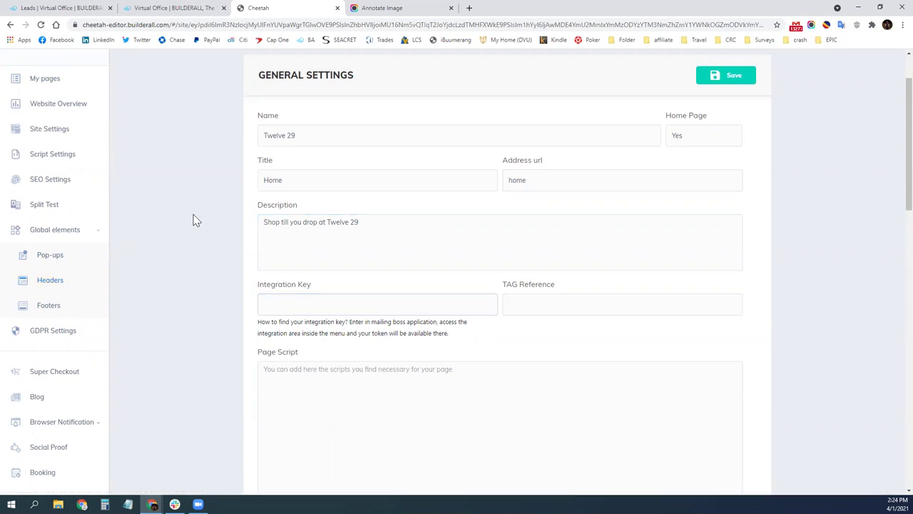
Review the remaining page settings, leave the integration key empty and save the general settings.
{"action": "left_click", "coordinate": [319, 307]}
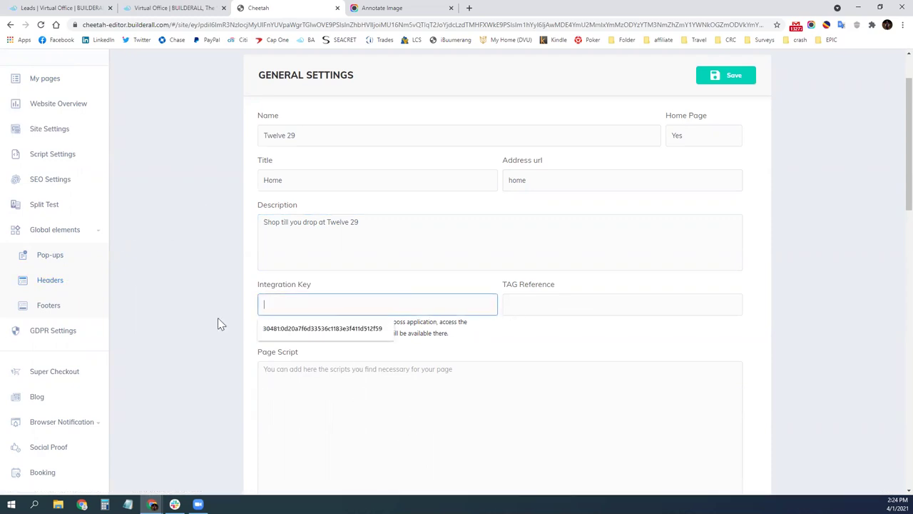
{"action": "left_click", "coordinate": [253, 355]}
{"action": "scroll", "coordinate": [277, 406], "scroll_direction": "down", "scroll_amount": 4}
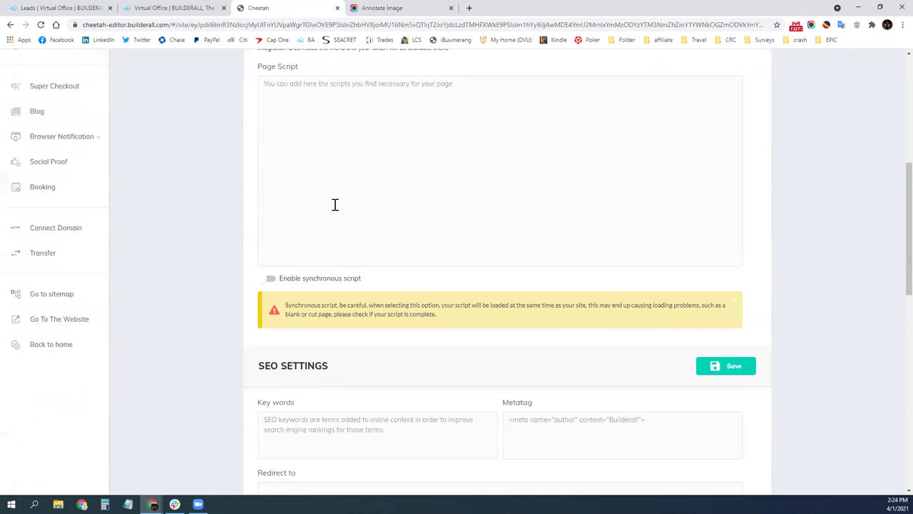
{"action": "scroll", "coordinate": [235, 274], "scroll_direction": "down", "scroll_amount": 9}
{"action": "scroll", "coordinate": [214, 271], "scroll_direction": "up", "scroll_amount": 14}
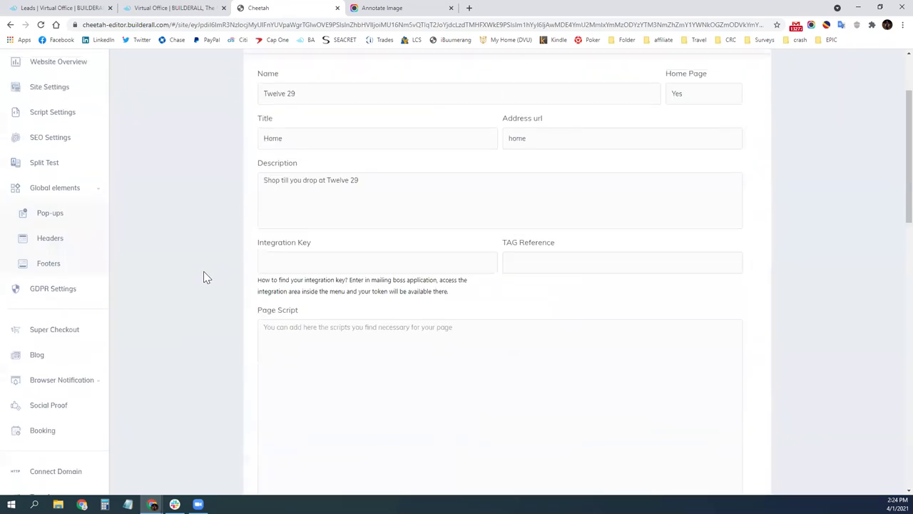
{"action": "scroll", "coordinate": [203, 276], "scroll_direction": "up", "scroll_amount": 2}
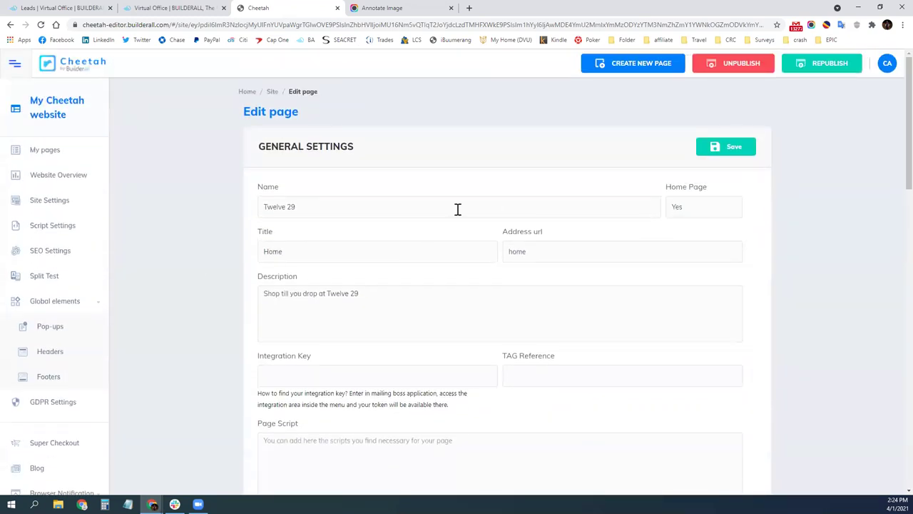
{"action": "left_click", "coordinate": [735, 147]}
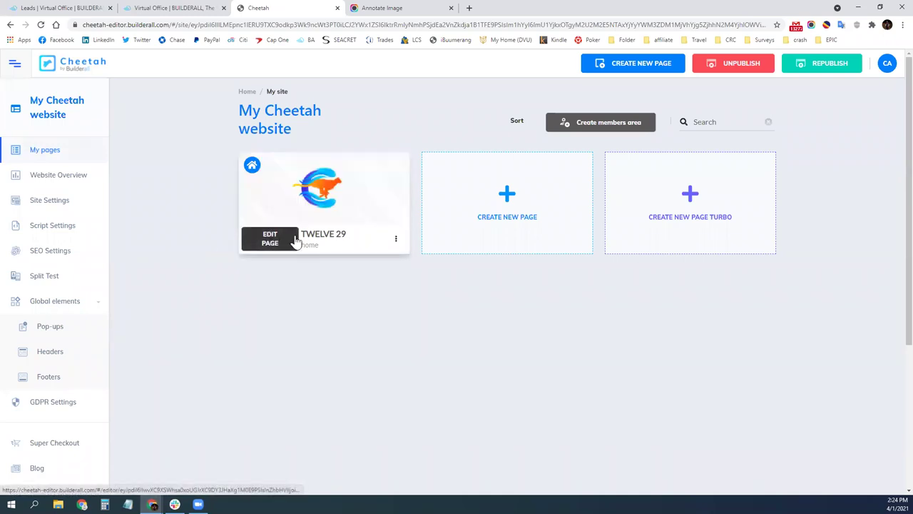
Open the Twelve 29 page in the page editor and display the panels available to add.
{"action": "left_click", "coordinate": [268, 241]}
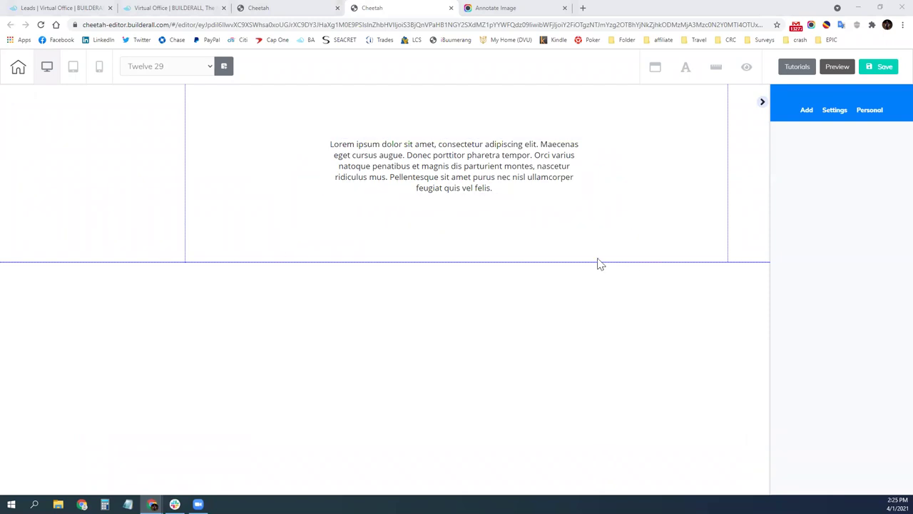
{"action": "left_click", "coordinate": [827, 108]}
{"action": "left_click", "coordinate": [806, 114]}
{"action": "left_click", "coordinate": [819, 142]}
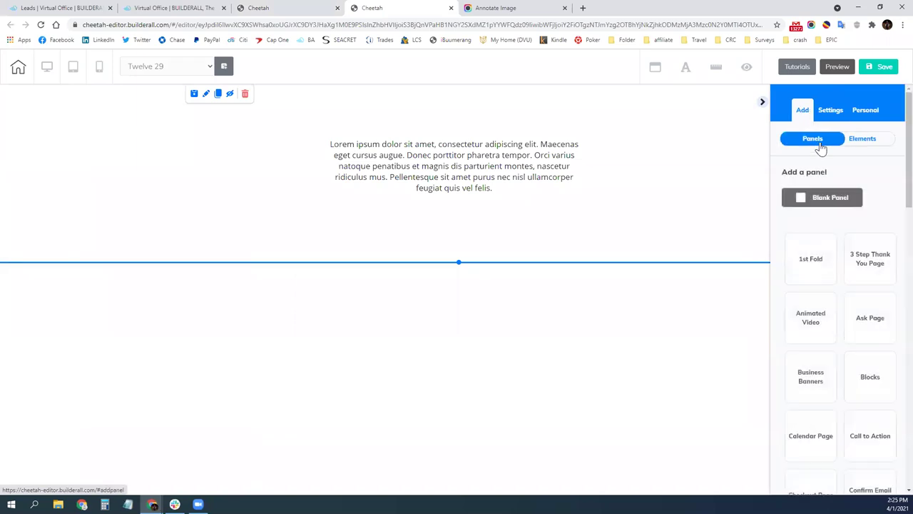
Add the "Business - 04 - Clean" panel from the 1st Fold category below the placeholder text panel.
{"action": "left_click", "coordinate": [812, 277]}
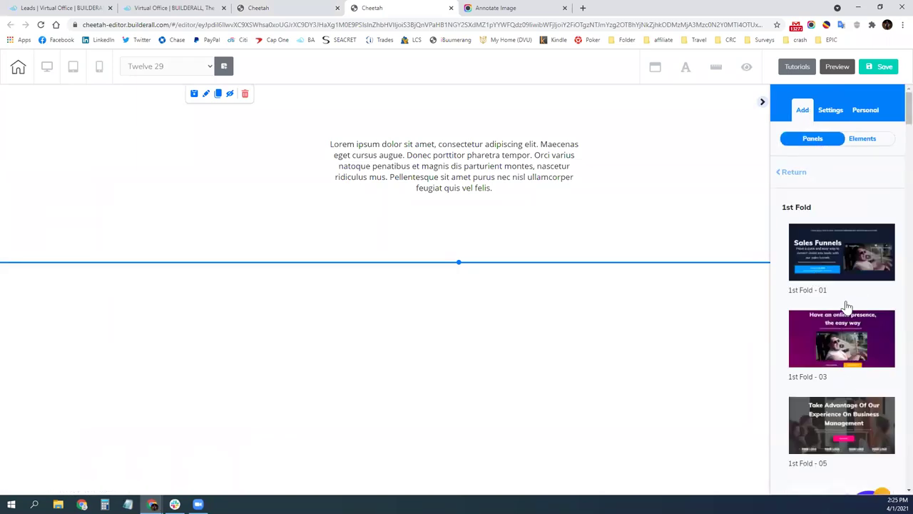
{"action": "scroll", "coordinate": [847, 308], "scroll_direction": "down", "scroll_amount": 5}
{"action": "scroll", "coordinate": [847, 308], "scroll_direction": "down", "scroll_amount": 7}
{"action": "scroll", "coordinate": [837, 282], "scroll_direction": "down", "scroll_amount": 7}
{"action": "scroll", "coordinate": [840, 305], "scroll_direction": "down", "scroll_amount": 8}
{"action": "scroll", "coordinate": [838, 301], "scroll_direction": "down", "scroll_amount": 10}
{"action": "scroll", "coordinate": [838, 301], "scroll_direction": "down", "scroll_amount": 10}
{"action": "scroll", "coordinate": [838, 301], "scroll_direction": "down", "scroll_amount": 10}
{"action": "scroll", "coordinate": [838, 301], "scroll_direction": "down", "scroll_amount": 5}
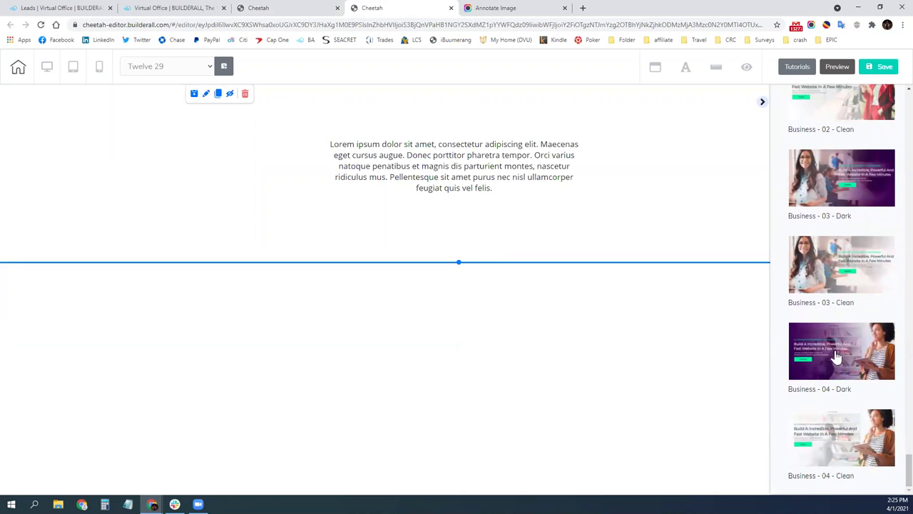
{"action": "left_click_drag", "start_coordinate": [838, 436], "coordinate": [591, 263]}
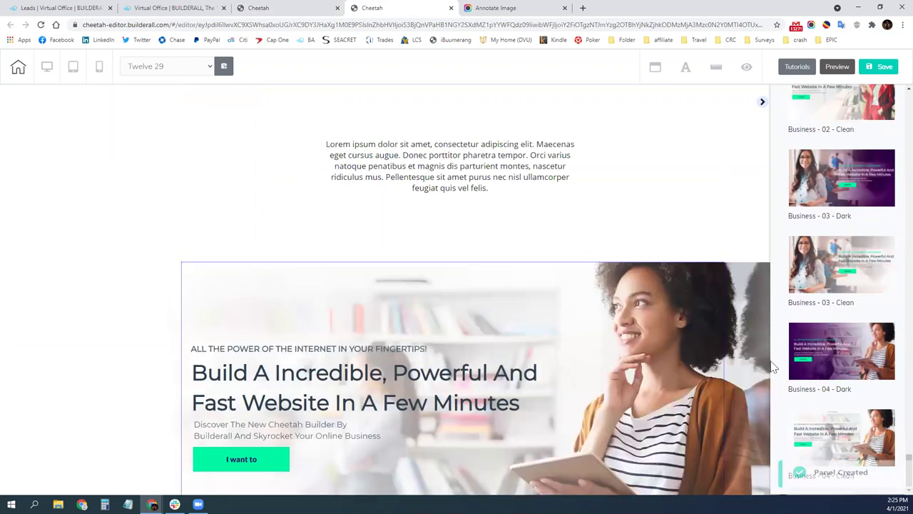
Delete the lorem ipsum text element from the first panel of the page.
{"action": "left_click", "coordinate": [420, 159]}
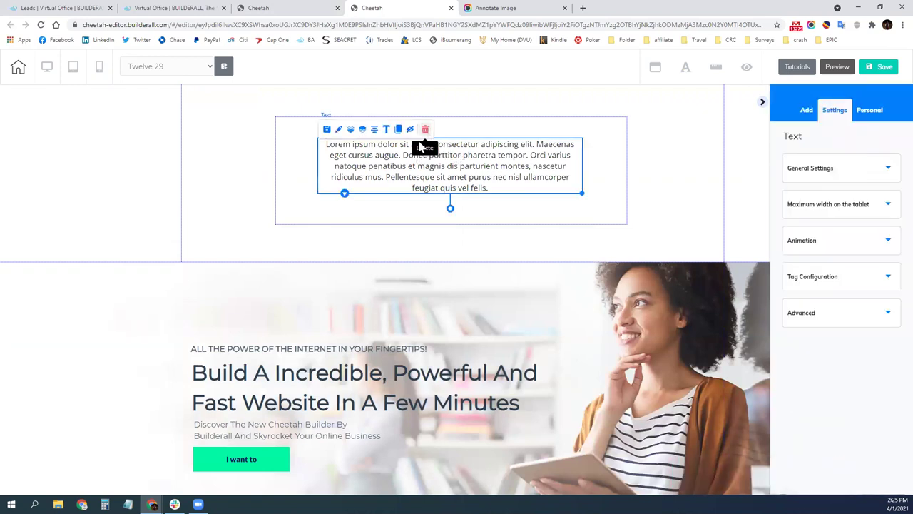
{"action": "left_click", "coordinate": [425, 129]}
{"action": "left_click", "coordinate": [533, 299]}
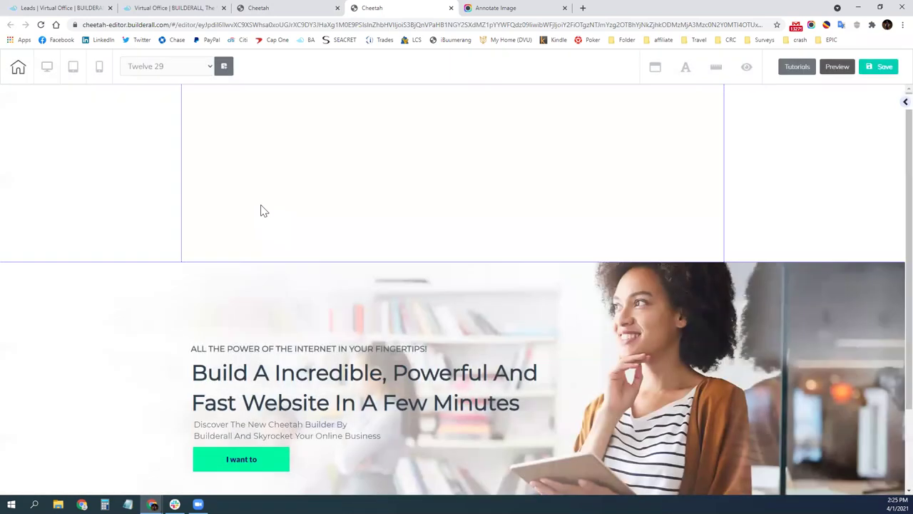
Delete the empty box and the blank panel above the business banner.
{"action": "left_click", "coordinate": [344, 184]}
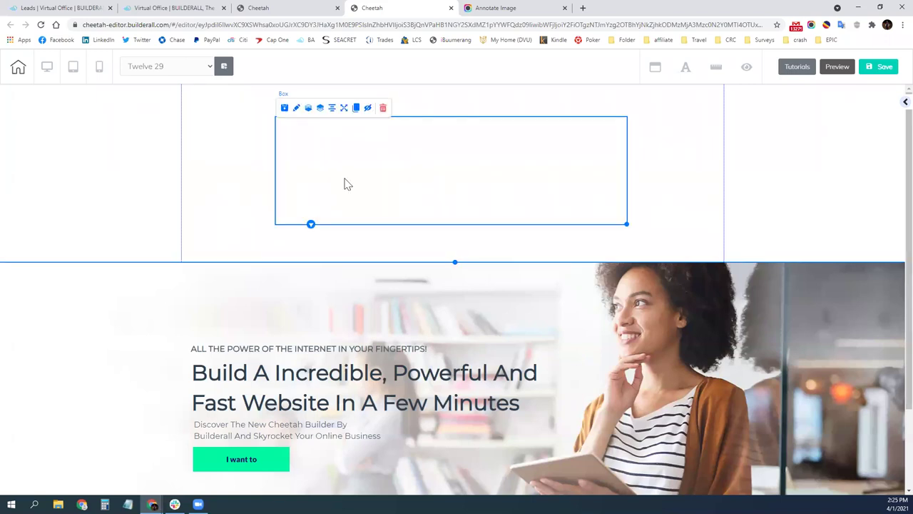
{"action": "left_click", "coordinate": [382, 111]}
{"action": "left_click", "coordinate": [528, 302]}
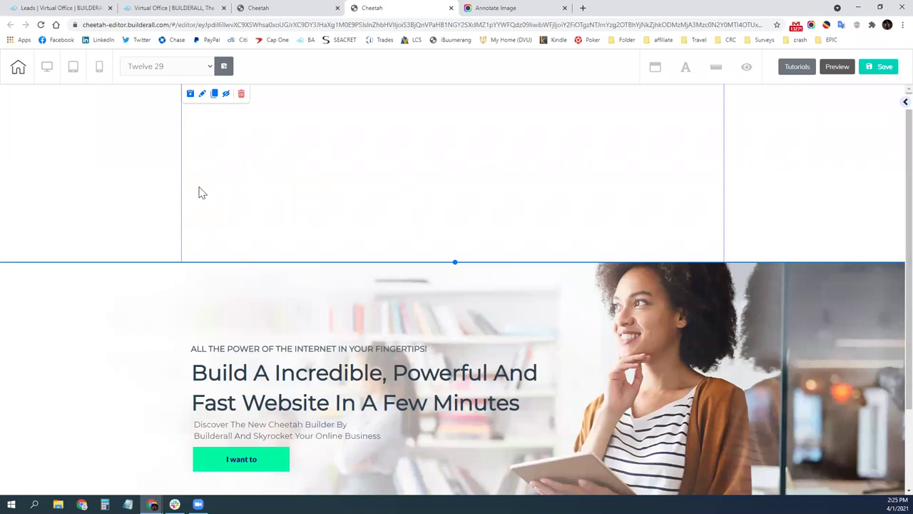
{"action": "left_click", "coordinate": [241, 93]}
{"action": "key", "text": "Return"}
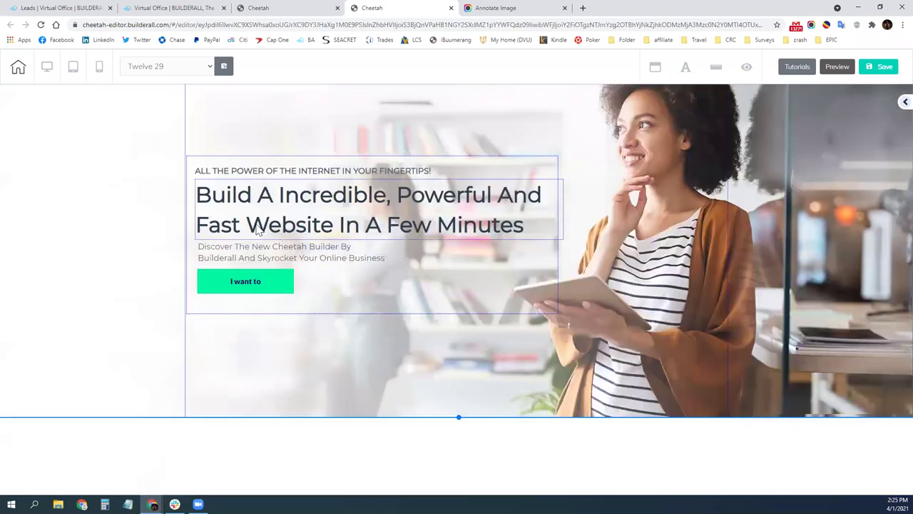
Upload the Twelve29 image from the Downloads folder and set it as the banner panel's background image.
{"action": "left_click", "coordinate": [902, 102]}
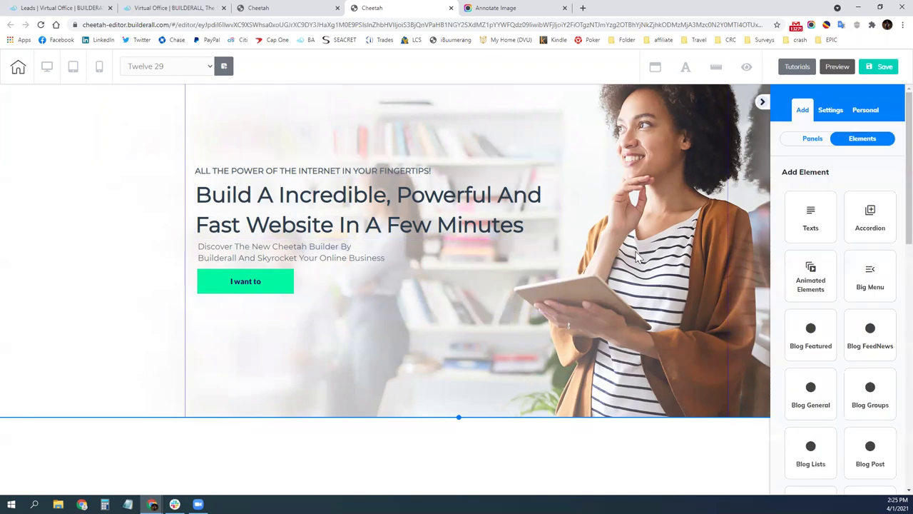
{"action": "left_click", "coordinate": [636, 257]}
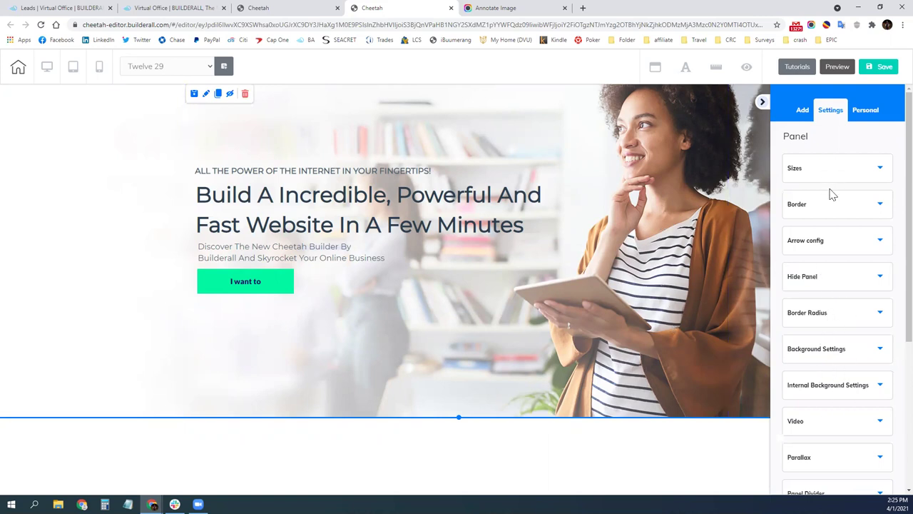
{"action": "scroll", "coordinate": [830, 300], "scroll_direction": "down", "scroll_amount": 2}
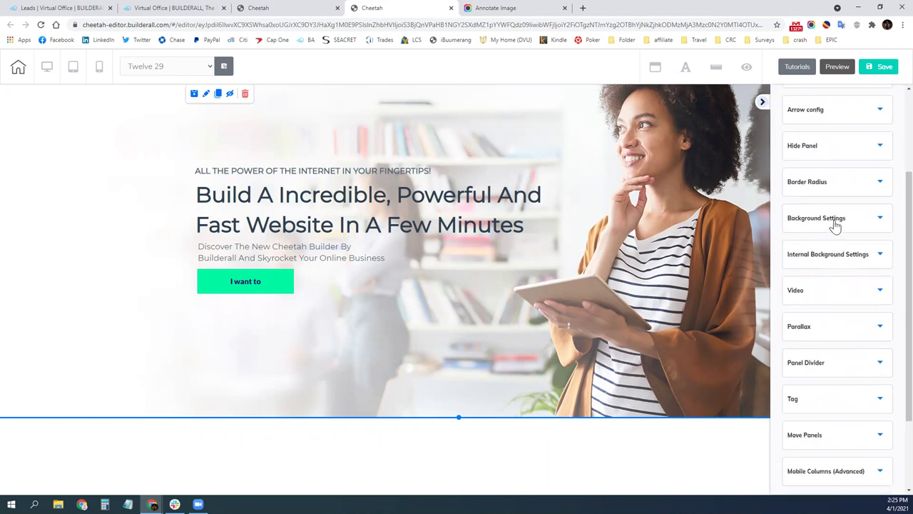
{"action": "left_click", "coordinate": [835, 226]}
{"action": "scroll", "coordinate": [829, 324], "scroll_direction": "down", "scroll_amount": 1}
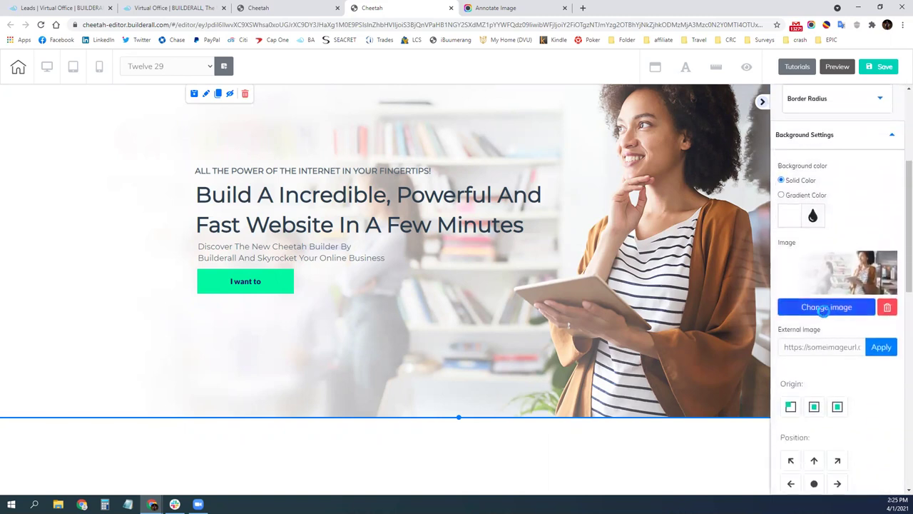
{"action": "left_click", "coordinate": [825, 308]}
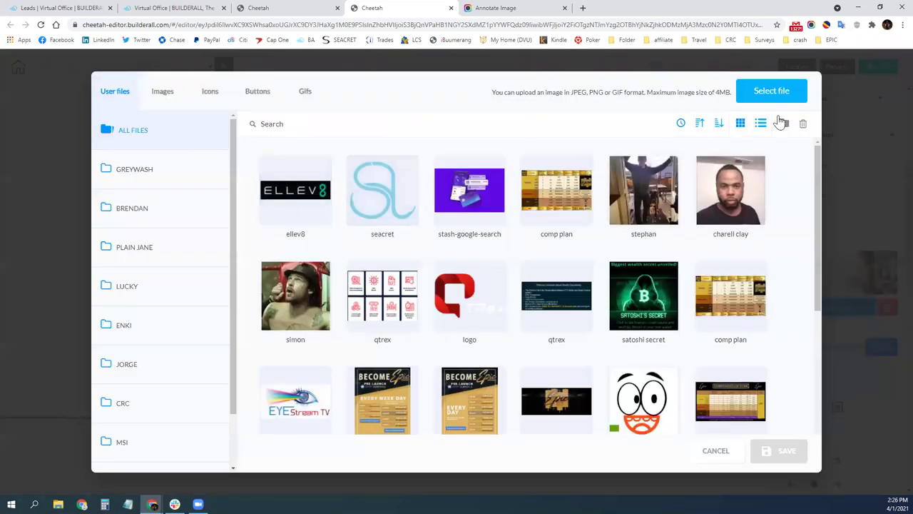
{"action": "left_click", "coordinate": [742, 97]}
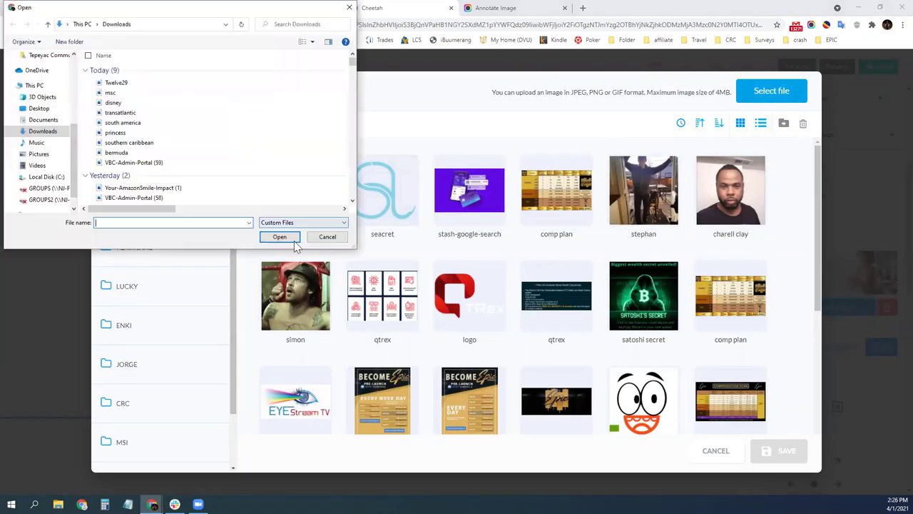
{"action": "left_click", "coordinate": [125, 84]}
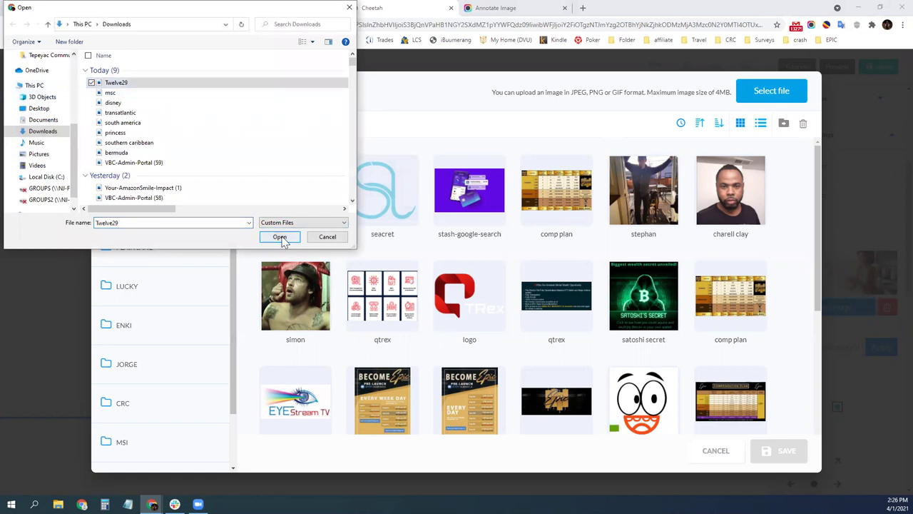
{"action": "left_click", "coordinate": [279, 237]}
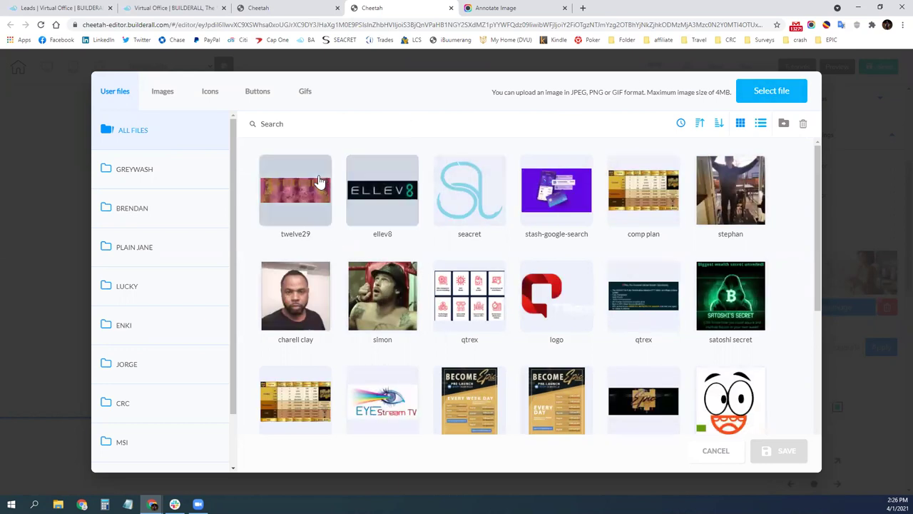
{"action": "left_click", "coordinate": [311, 198]}
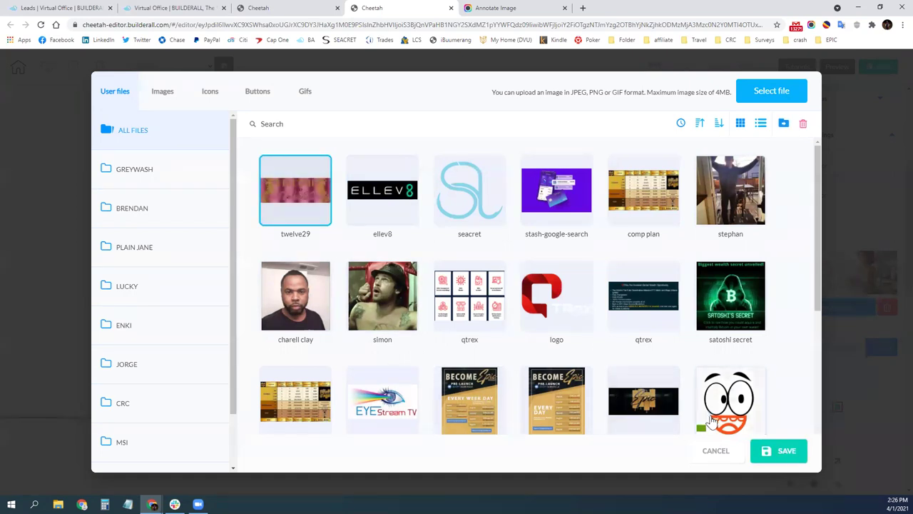
{"action": "left_click", "coordinate": [776, 450]}
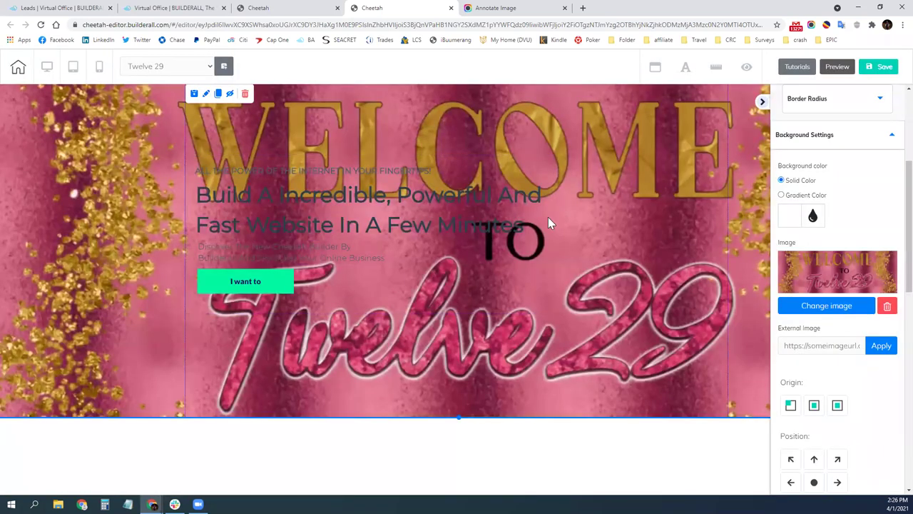
Delete the tagline, the main headline and the description text from the banner, keeping its button.
{"action": "left_click", "coordinate": [385, 174]}
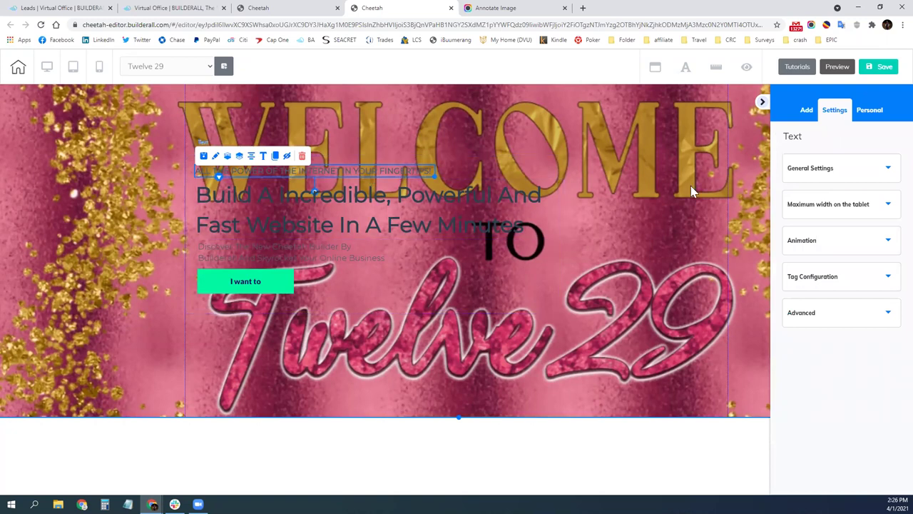
{"action": "left_click", "coordinate": [761, 103]}
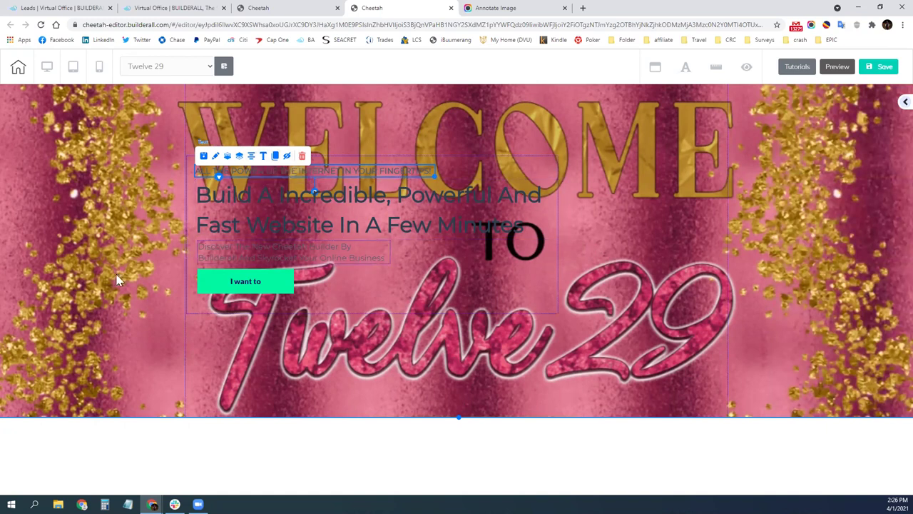
{"action": "left_click", "coordinate": [302, 157]}
{"action": "left_click", "coordinate": [525, 300]}
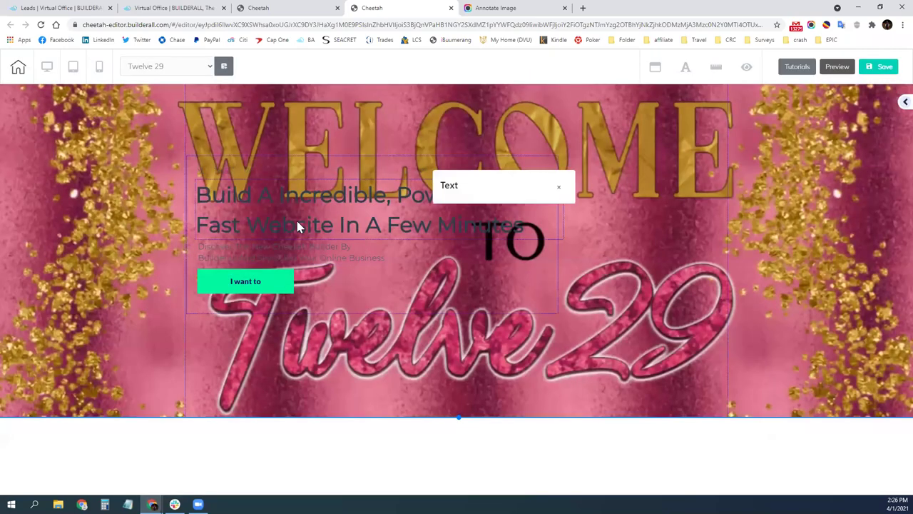
{"action": "left_click", "coordinate": [285, 207]}
{"action": "left_click", "coordinate": [303, 171]}
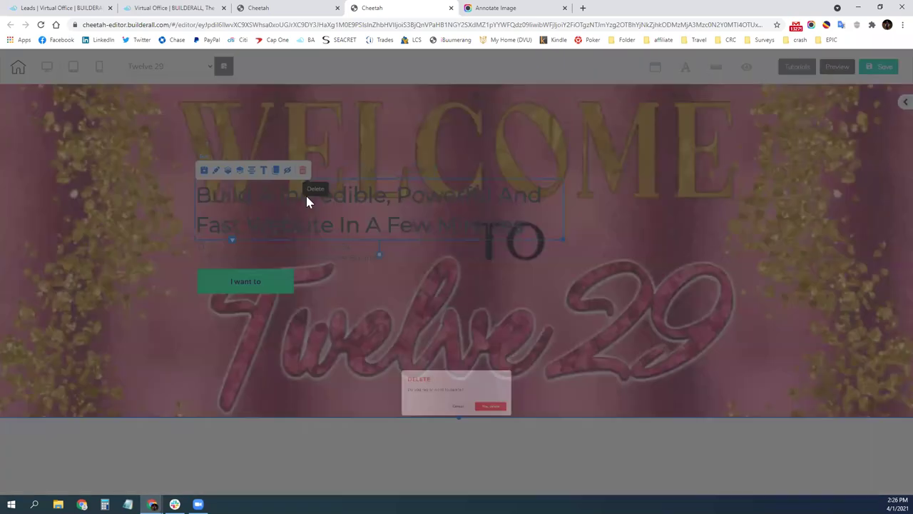
{"action": "left_click", "coordinate": [522, 300]}
{"action": "left_click", "coordinate": [254, 251]}
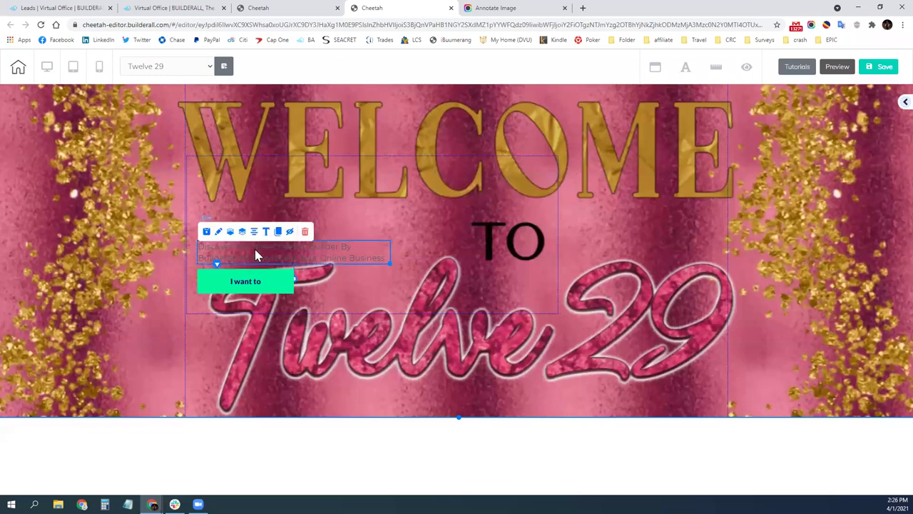
{"action": "left_click", "coordinate": [304, 231]}
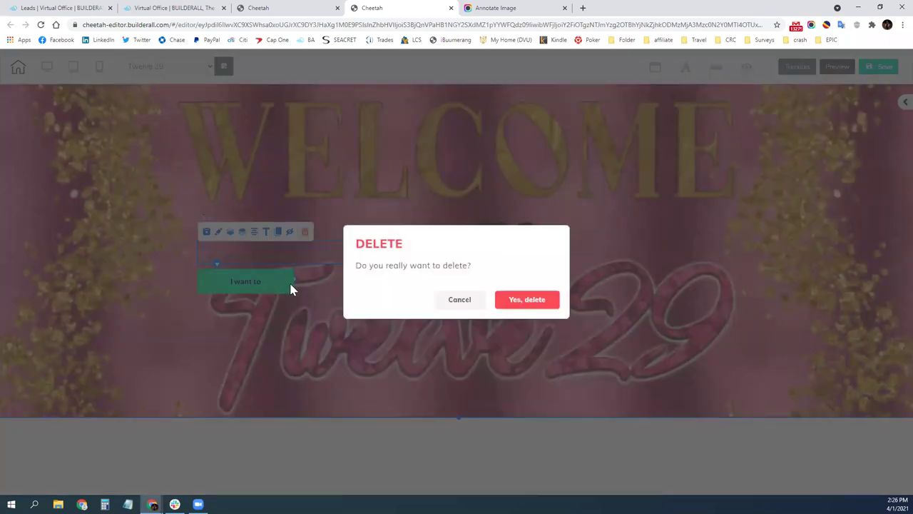
{"action": "left_click", "coordinate": [521, 300]}
Move the "I want to" button below the Twelve 29 lettering, near the middle of the banner's lower edge.
{"action": "left_click_drag", "start_coordinate": [257, 279], "coordinate": [518, 404]}
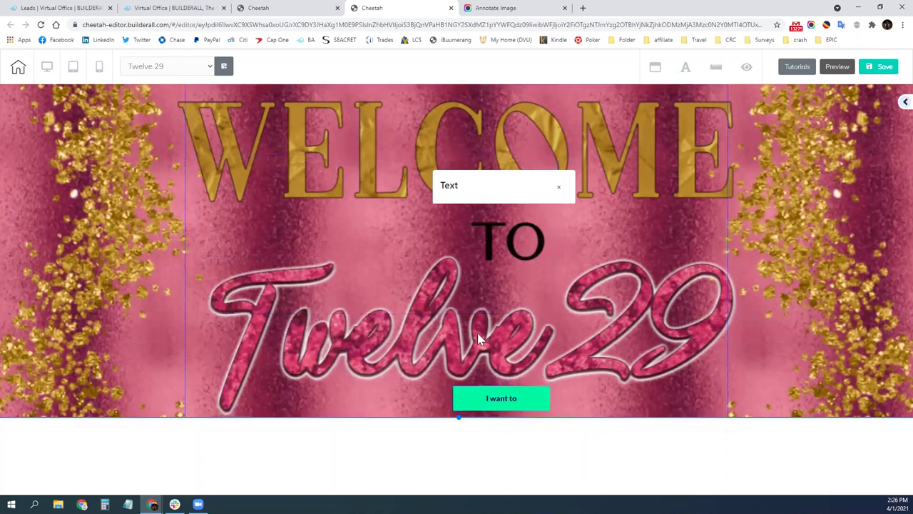
{"action": "left_click", "coordinate": [508, 400]}
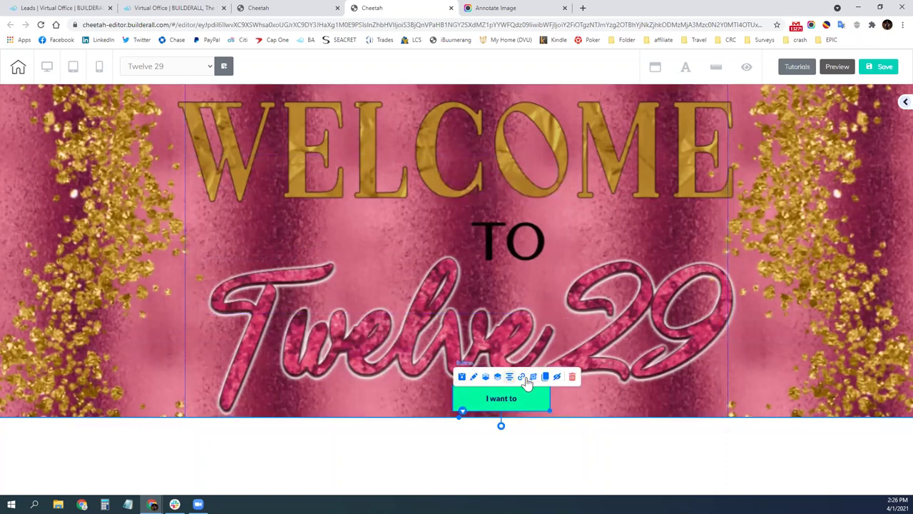
{"action": "left_click", "coordinate": [474, 378]}
{"action": "left_click", "coordinate": [396, 386]}
{"action": "left_click", "coordinate": [470, 394]}
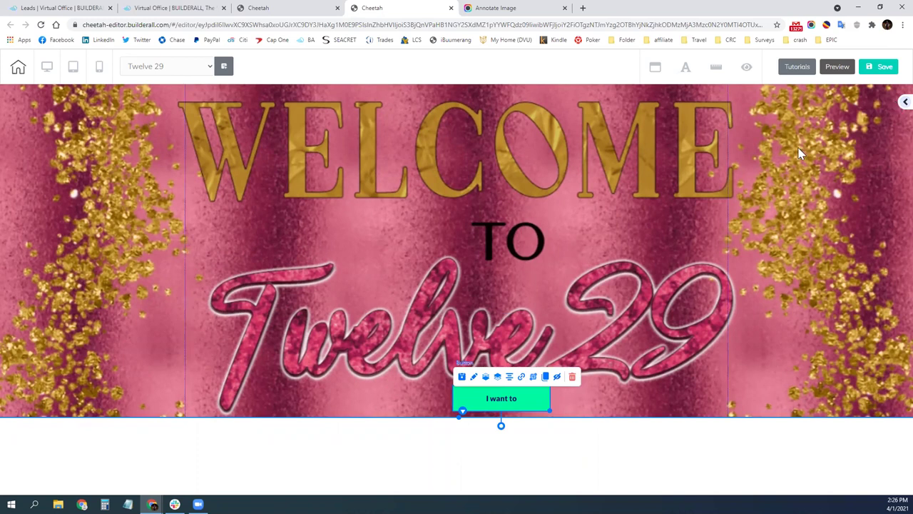
Set the banner button's solid background color to white (FFFFFF).
{"action": "left_click", "coordinate": [895, 103]}
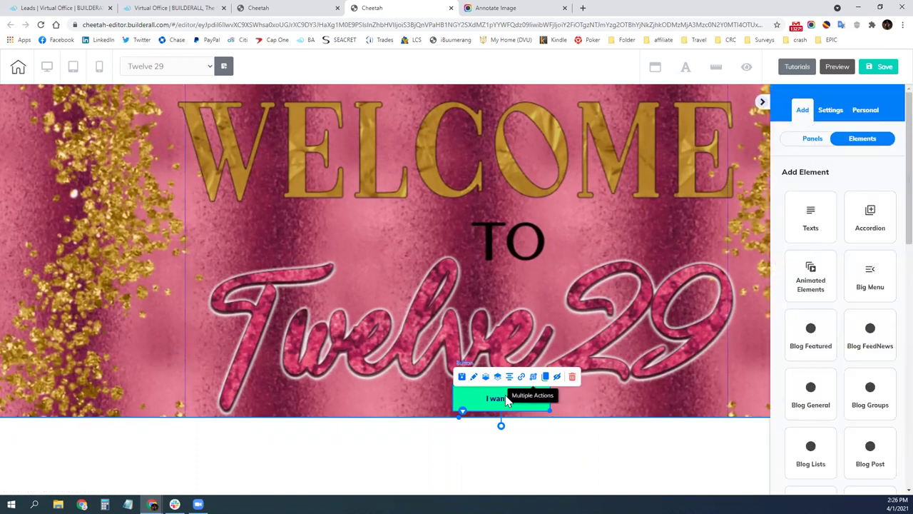
{"action": "left_click", "coordinate": [500, 395]}
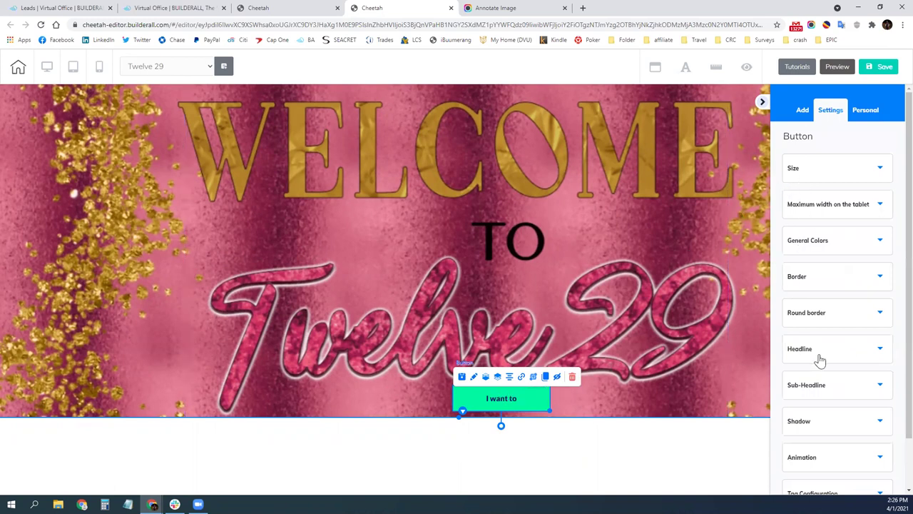
{"action": "left_click", "coordinate": [825, 247]}
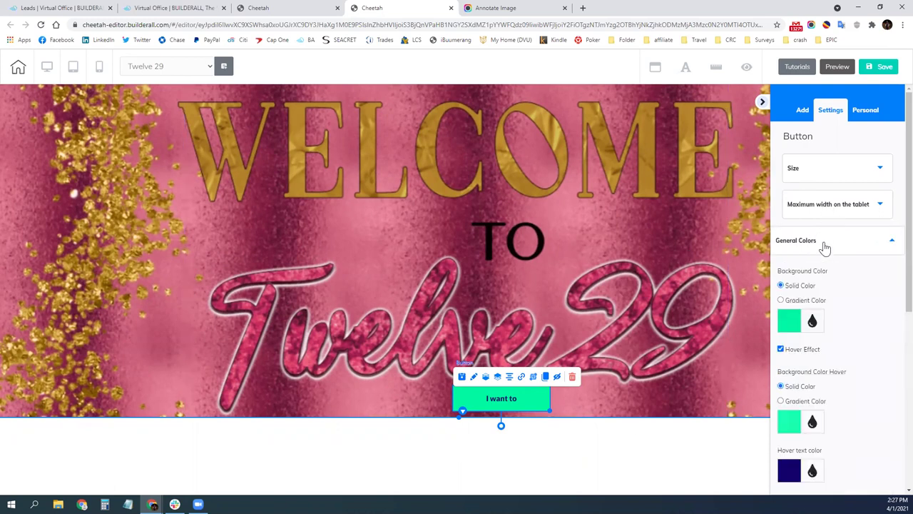
{"action": "left_click", "coordinate": [790, 322]}
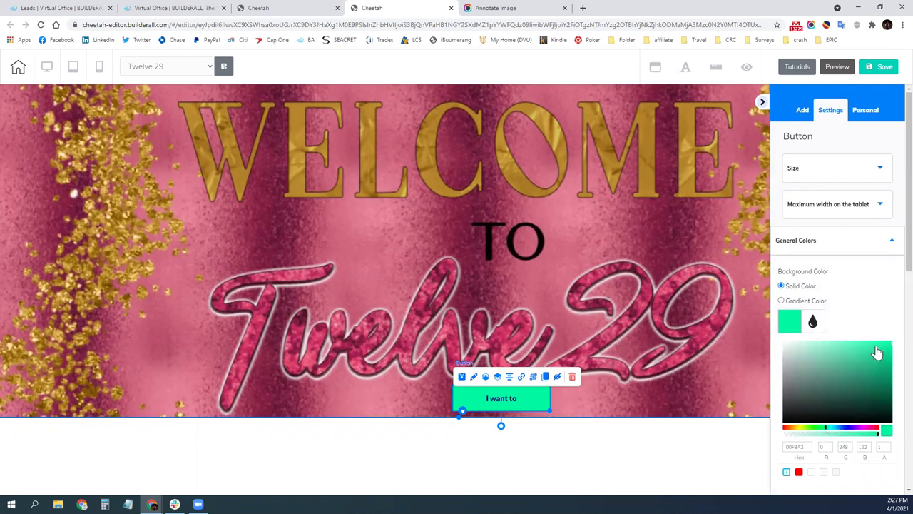
{"action": "left_click_drag", "start_coordinate": [891, 346], "coordinate": [772, 342]}
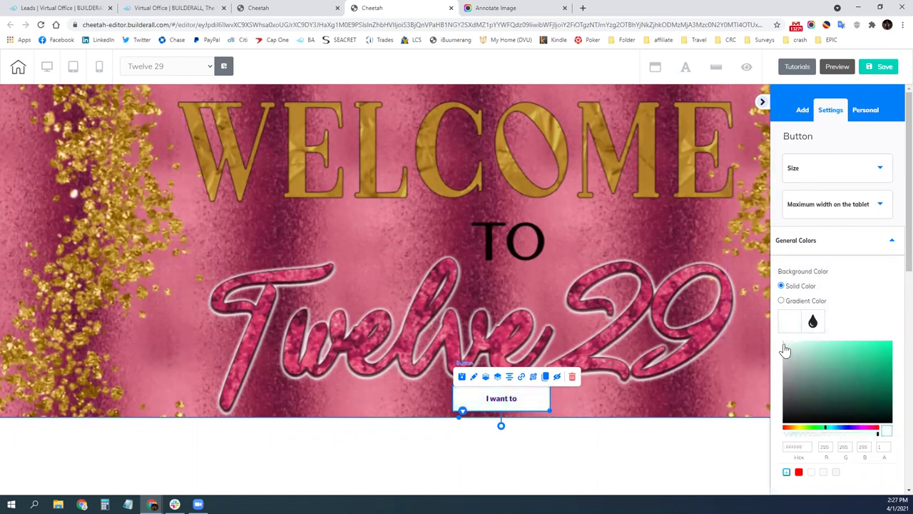
Try a pink shade for the button's background and return it to white (FFFFFF).
{"action": "scroll", "coordinate": [831, 328], "scroll_direction": "down", "scroll_amount": 2}
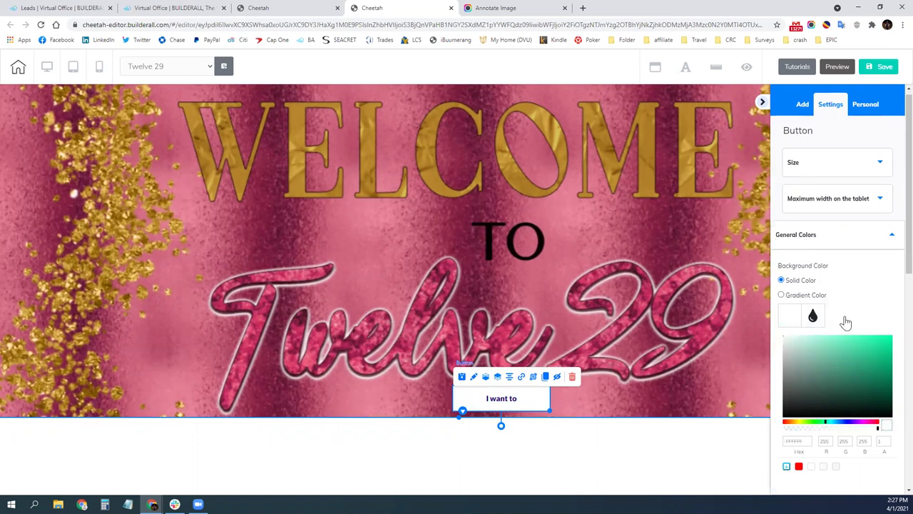
{"action": "left_click_drag", "start_coordinate": [796, 237], "coordinate": [837, 238]}
{"action": "left_click_drag", "start_coordinate": [839, 299], "coordinate": [873, 296]}
{"action": "left_click", "coordinate": [866, 228]}
{"action": "left_click", "coordinate": [876, 218]}
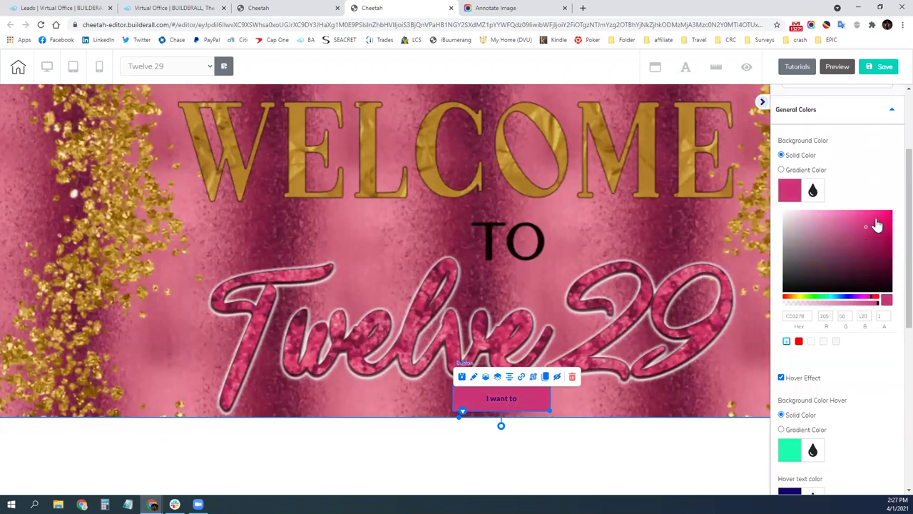
{"action": "left_click_drag", "start_coordinate": [781, 221], "coordinate": [781, 211]}
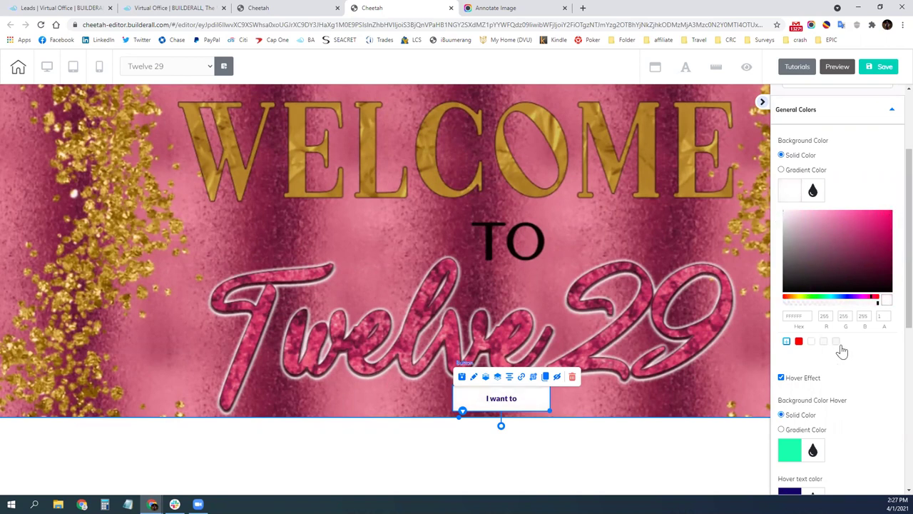
Set the button's hover background color to near-white FCFCFC and its hover text color to FBFBFB.
{"action": "scroll", "coordinate": [841, 349], "scroll_direction": "down", "scroll_amount": 2}
{"action": "left_click", "coordinate": [788, 312]}
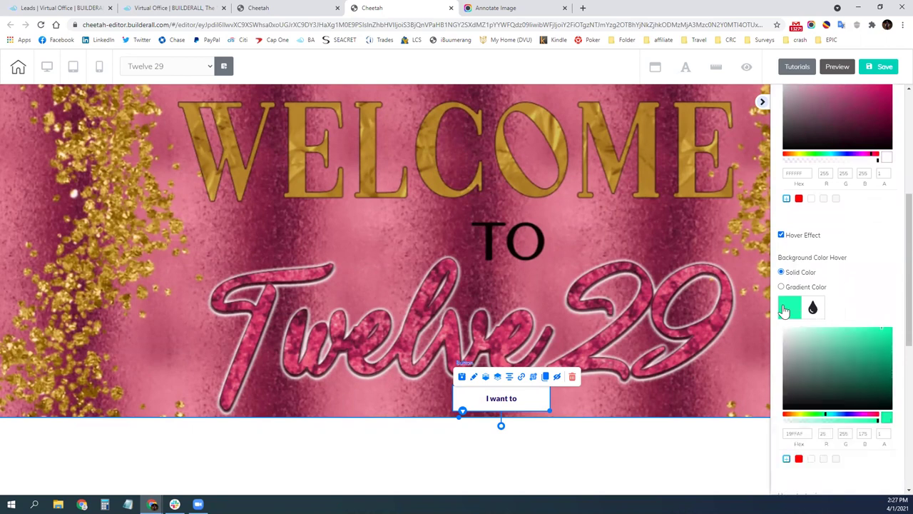
{"action": "left_click_drag", "start_coordinate": [825, 366], "coordinate": [776, 328]}
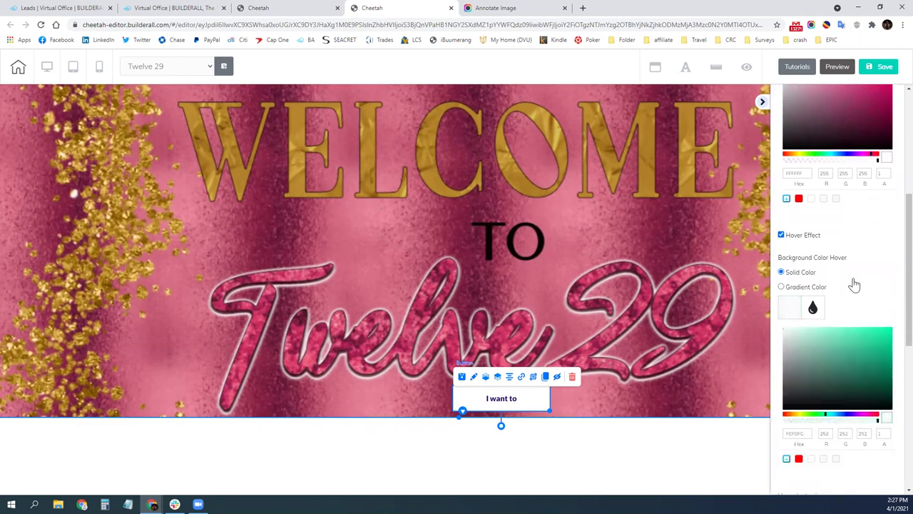
{"action": "scroll", "coordinate": [853, 308], "scroll_direction": "down", "scroll_amount": 3}
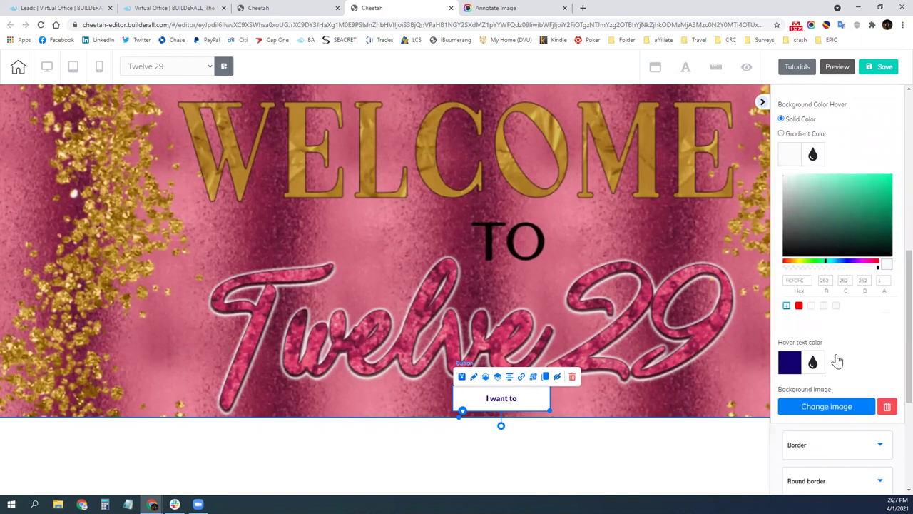
{"action": "left_click", "coordinate": [795, 324]}
{"action": "left_click_drag", "start_coordinate": [870, 387], "coordinate": [780, 340]}
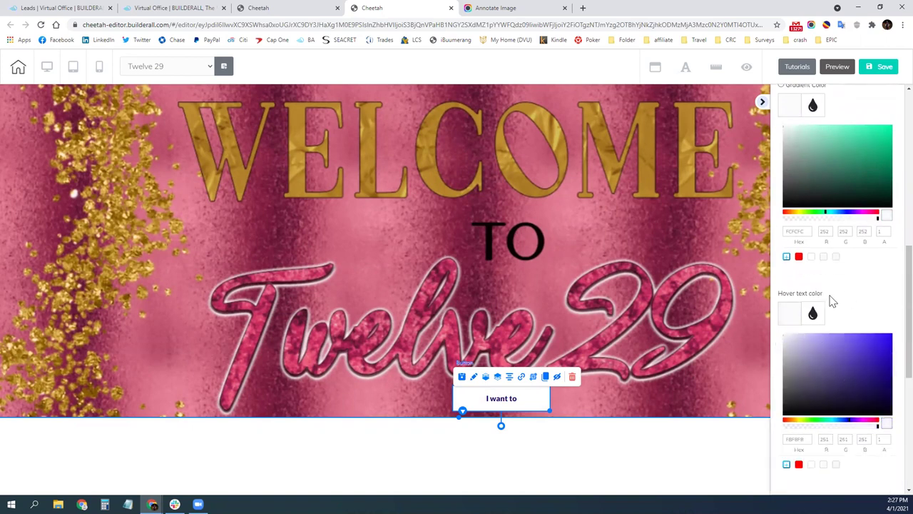
Change the banner button's headline text to "SHOP NOW".
{"action": "scroll", "coordinate": [833, 301], "scroll_direction": "down", "scroll_amount": 4}
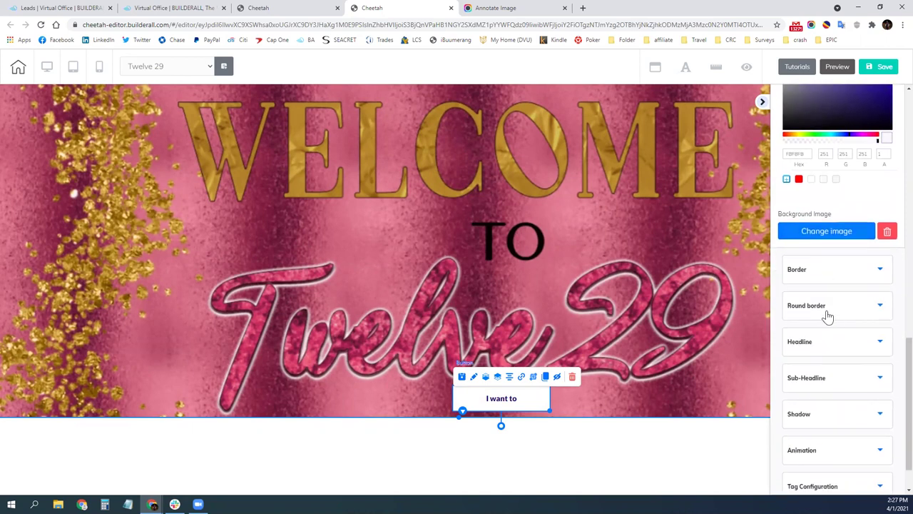
{"action": "scroll", "coordinate": [819, 330], "scroll_direction": "down", "scroll_amount": 1}
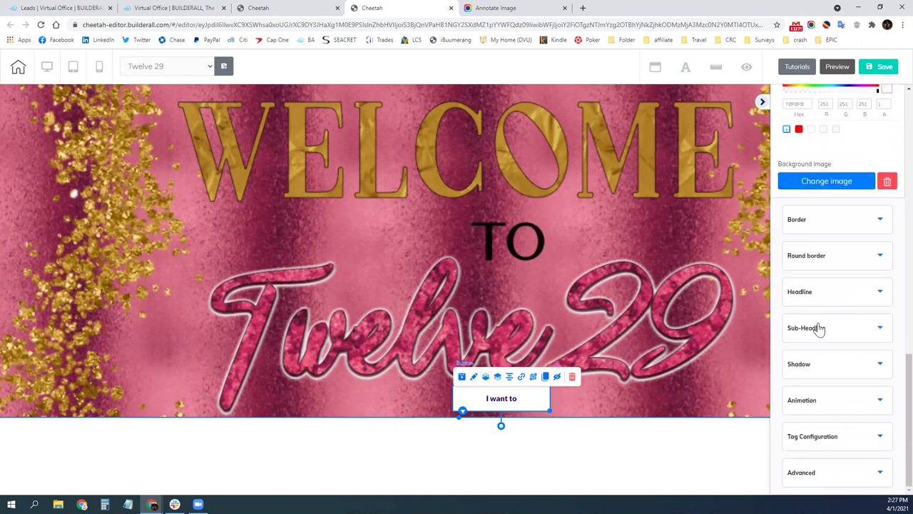
{"action": "left_click", "coordinate": [821, 298]}
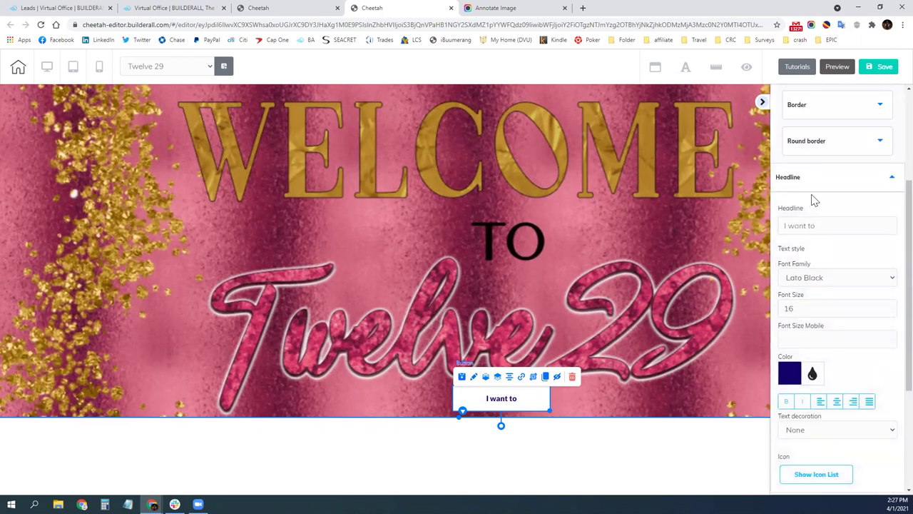
{"action": "left_click_drag", "start_coordinate": [828, 228], "coordinate": [782, 229]}
{"action": "type", "text": "SHOP NOW"}
{"action": "left_click", "coordinate": [841, 205]}
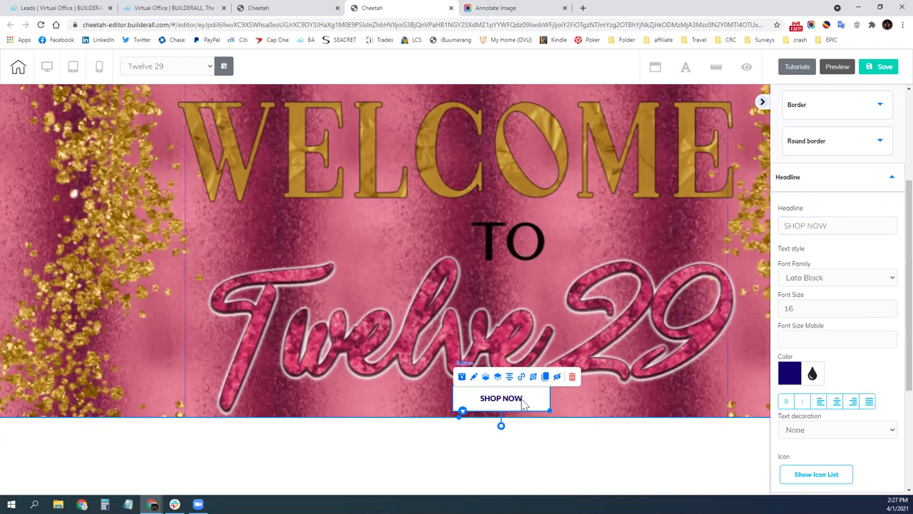
Reposition the SHOP NOW button along the banner's lower edge and center it horizontally.
{"action": "left_click", "coordinate": [568, 401]}
{"action": "left_click_drag", "start_coordinate": [504, 403], "coordinate": [466, 396]}
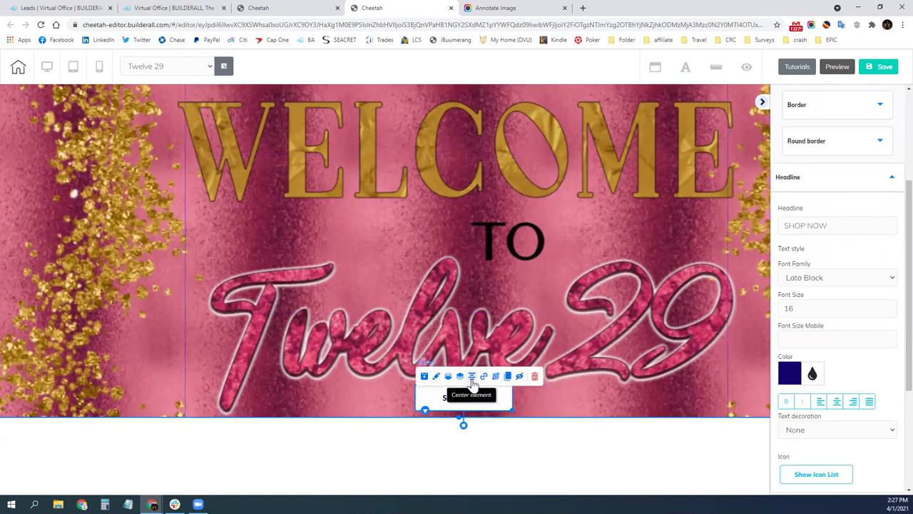
{"action": "left_click", "coordinate": [472, 384]}
{"action": "left_click", "coordinate": [565, 283]}
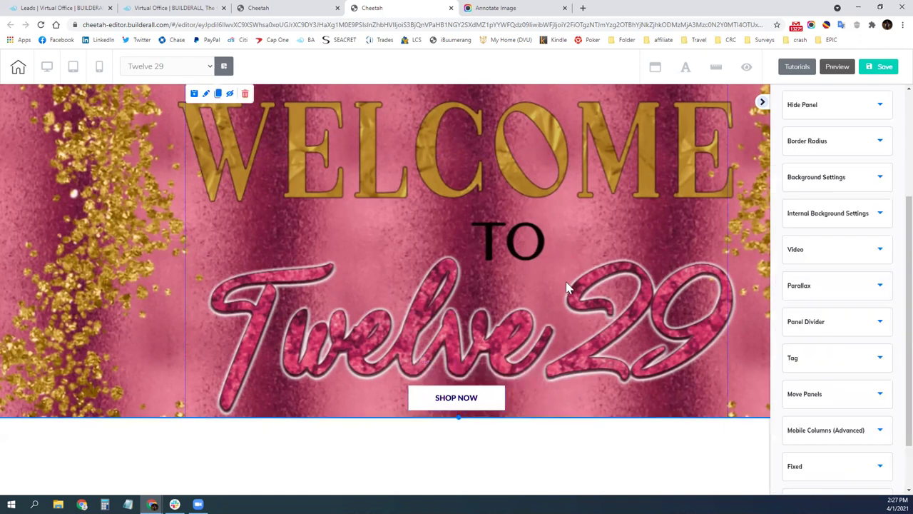
Delete the empty element overlapping the WELCOME lettering on the banner.
{"action": "left_click", "coordinate": [319, 211]}
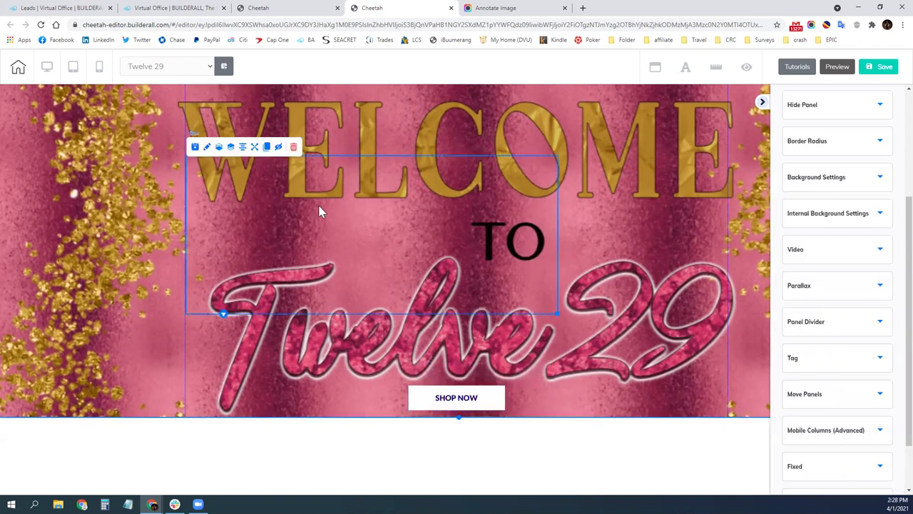
{"action": "left_click", "coordinate": [293, 147]}
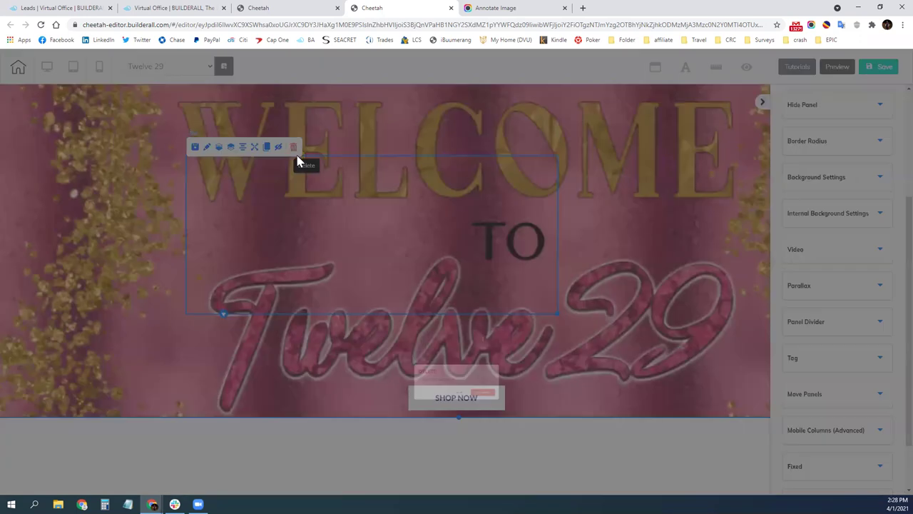
{"action": "left_click", "coordinate": [504, 300]}
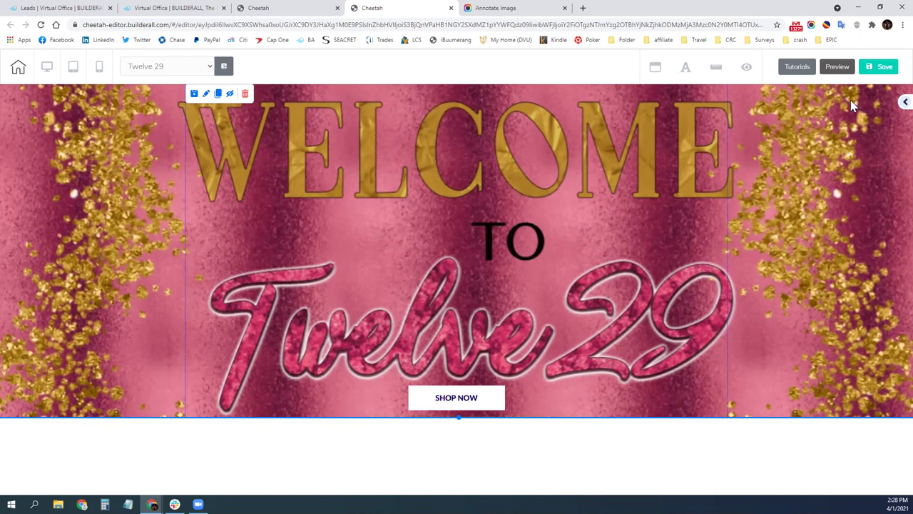
Extend the banner panel's height slightly, then move the SHOP NOW button down to its new lower edge and recenter it.
{"action": "left_click", "coordinate": [904, 102]}
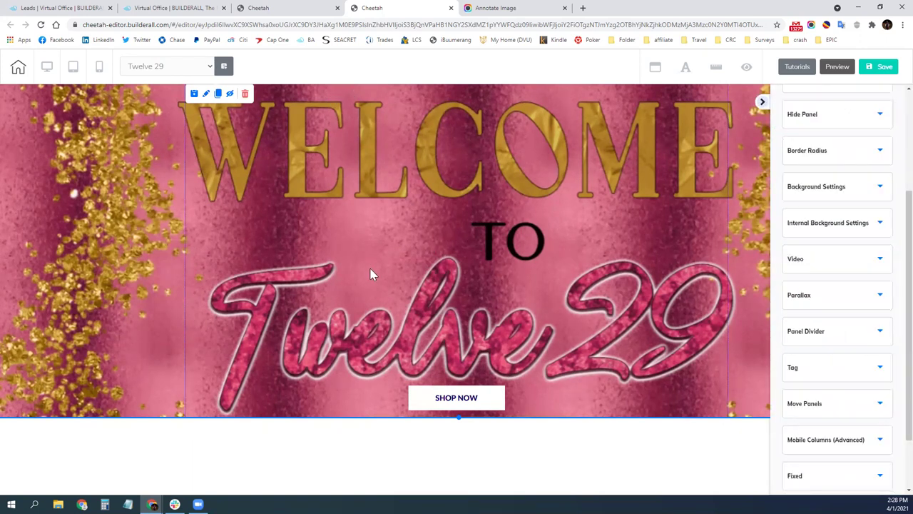
{"action": "mouse_move", "coordinate": [459, 418]}
{"action": "left_mouse_down"}
{"action": "mouse_move", "coordinate": [459, 444]}
{"action": "mouse_move", "coordinate": [460, 418]}
{"action": "left_mouse_up"}
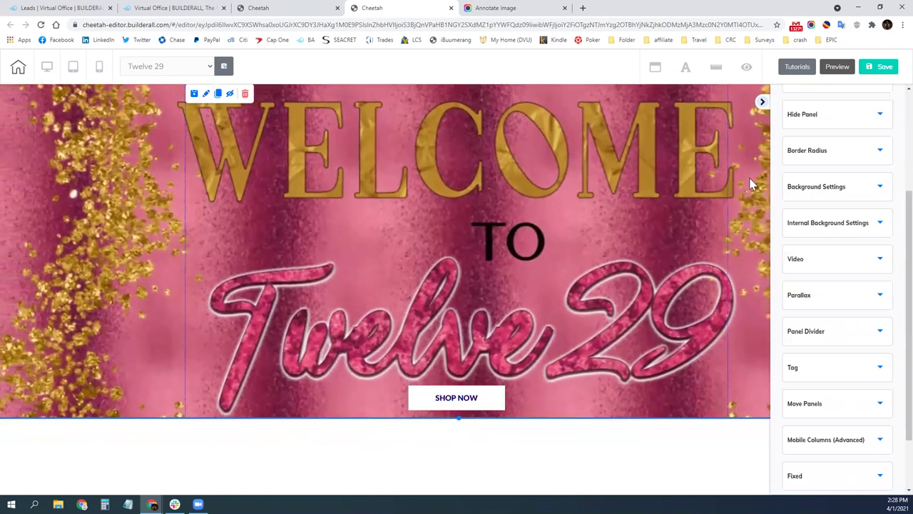
{"action": "left_click", "coordinate": [762, 104]}
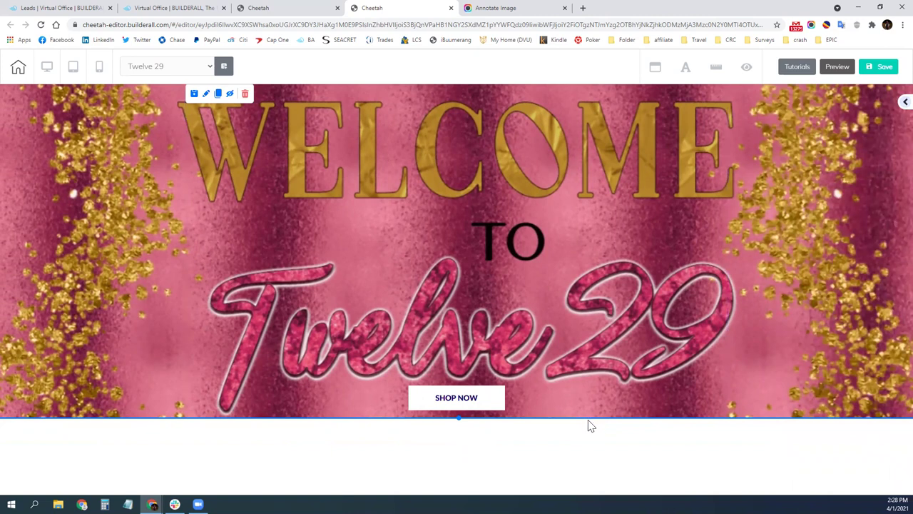
{"action": "left_click_drag", "start_coordinate": [460, 420], "coordinate": [463, 440]}
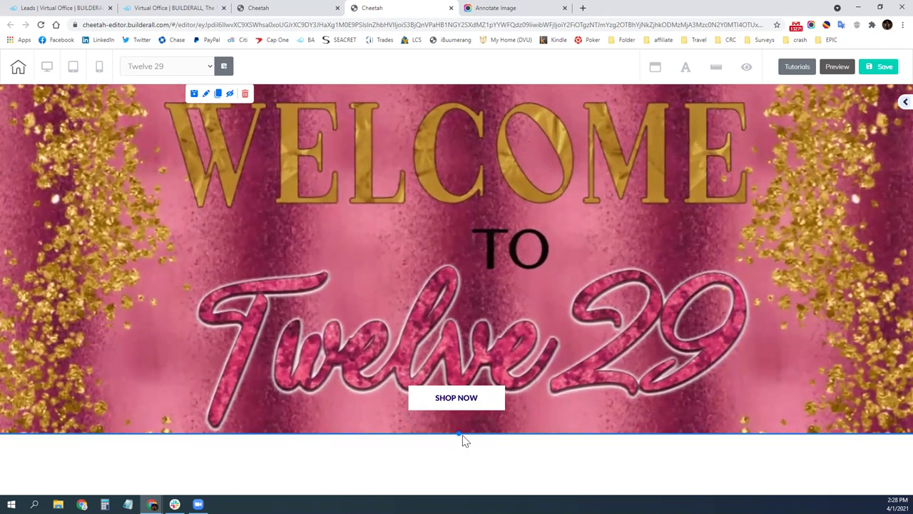
{"action": "left_click_drag", "start_coordinate": [460, 404], "coordinate": [461, 420]}
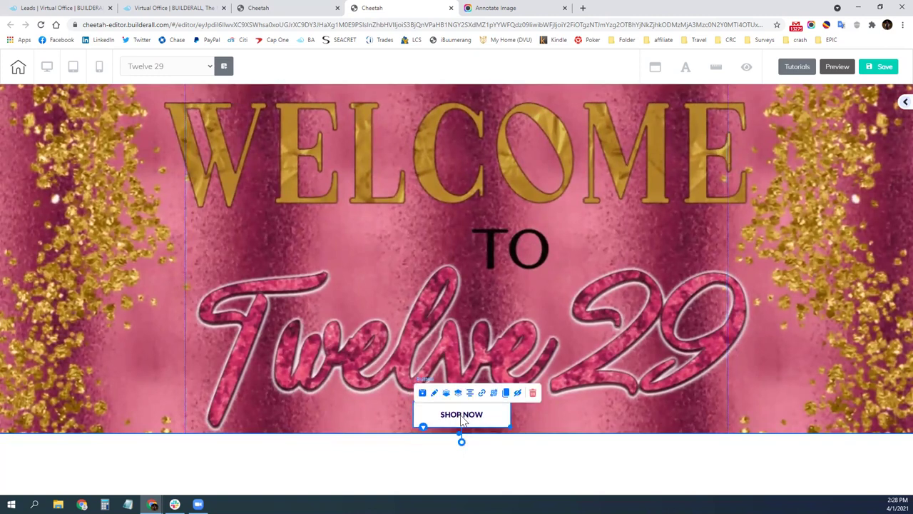
{"action": "left_click", "coordinate": [469, 392]}
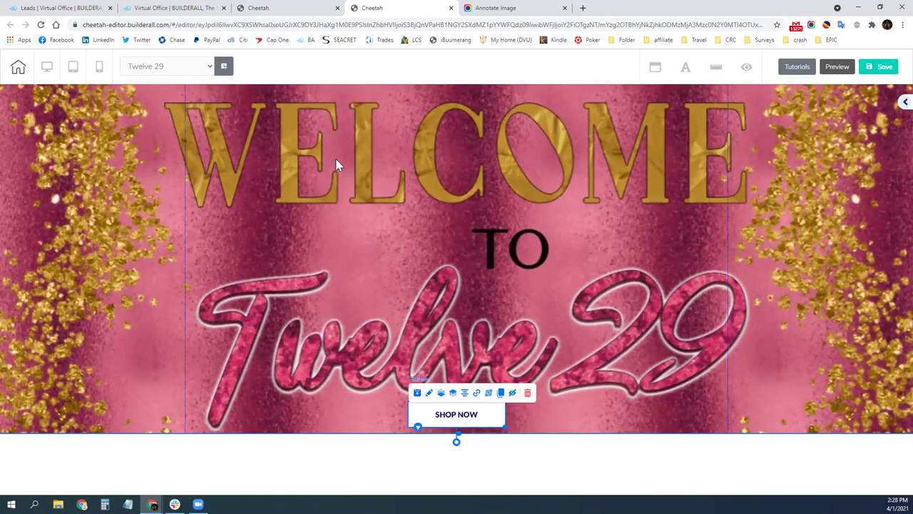
Add a Menu element with Home, About, Services, Projects and Contact Us items along the top of the banner.
{"action": "left_click", "coordinate": [904, 102]}
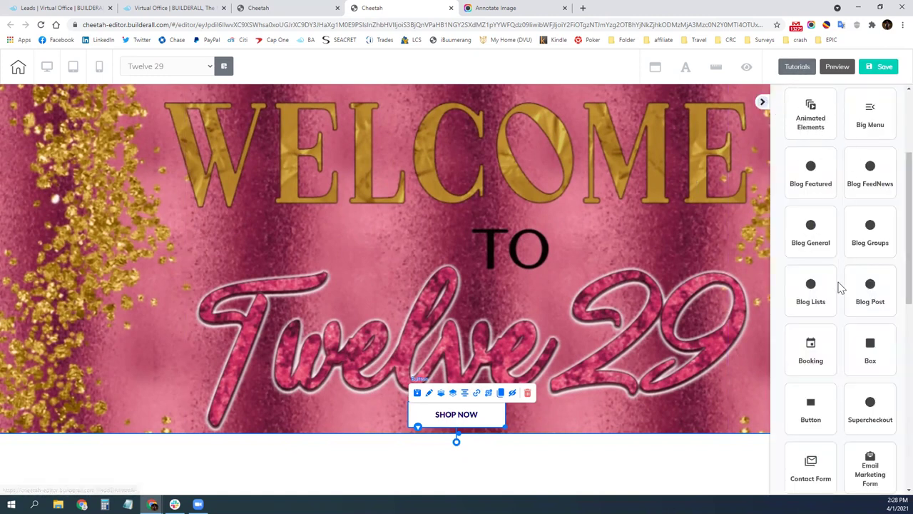
{"action": "left_click", "coordinate": [872, 123]}
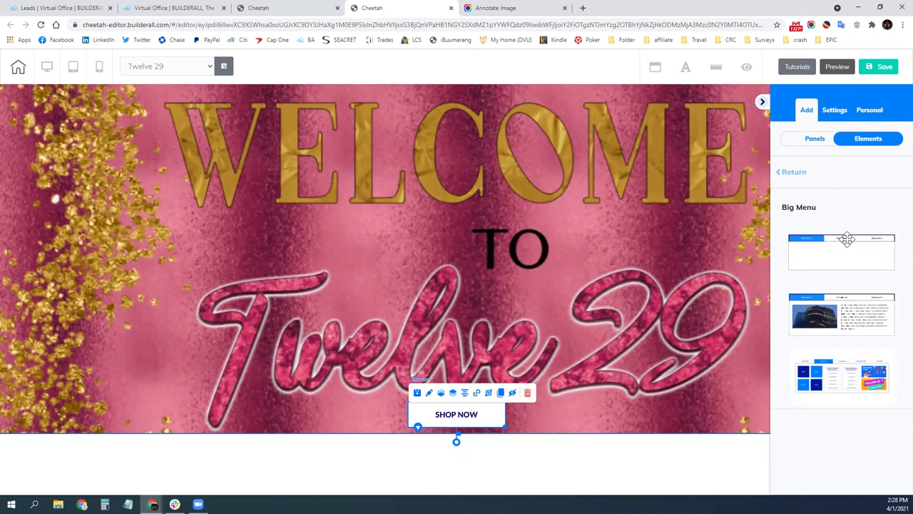
{"action": "left_click", "coordinate": [799, 178]}
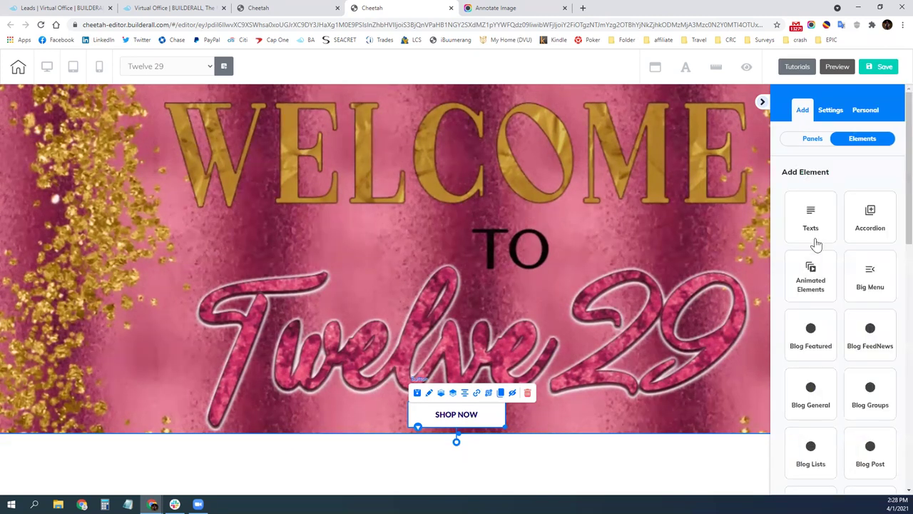
{"action": "scroll", "coordinate": [826, 275], "scroll_direction": "down", "scroll_amount": 2}
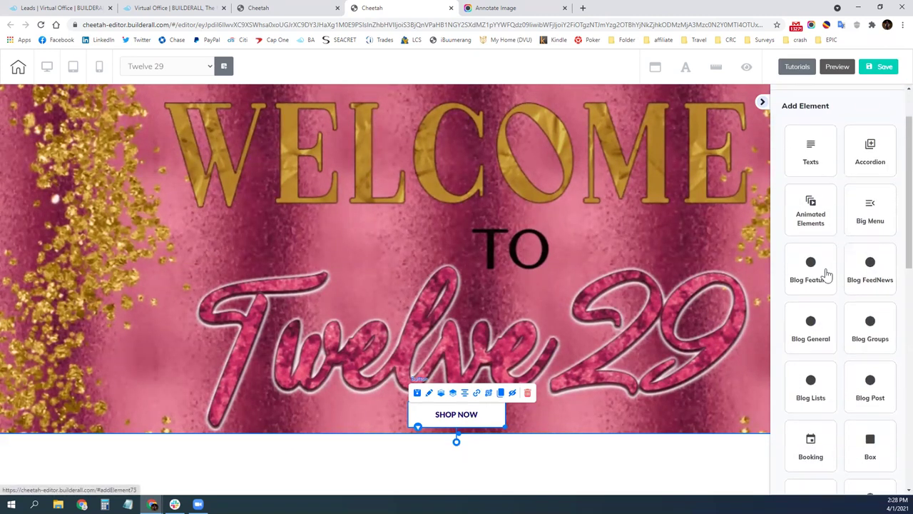
{"action": "scroll", "coordinate": [825, 275], "scroll_direction": "down", "scroll_amount": 4}
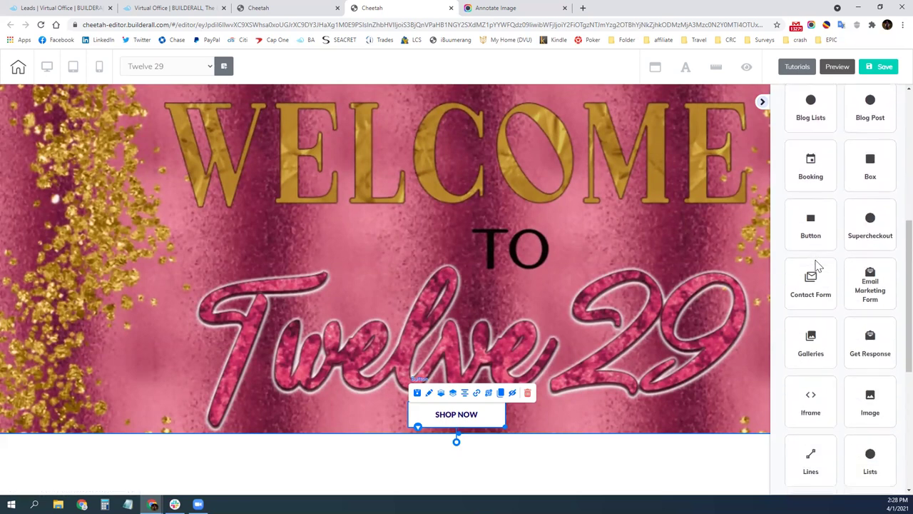
{"action": "scroll", "coordinate": [819, 266], "scroll_direction": "down", "scroll_amount": 3}
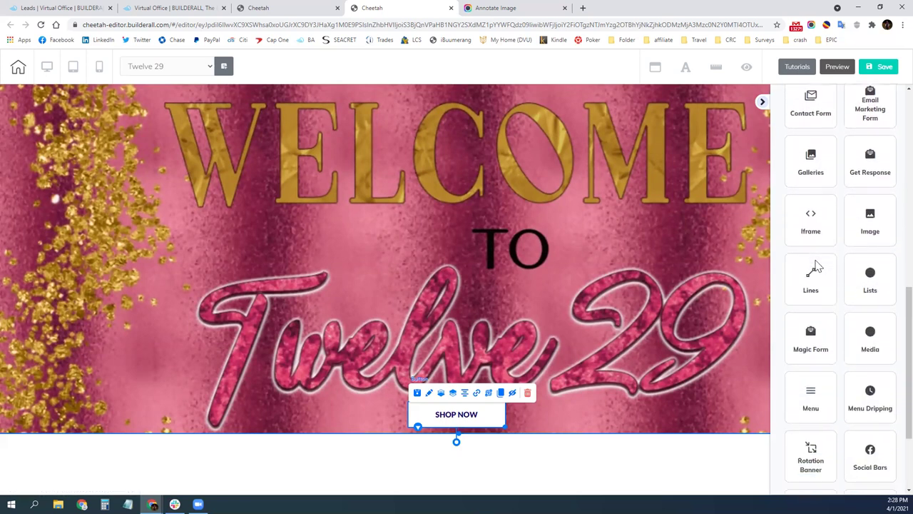
{"action": "scroll", "coordinate": [817, 266], "scroll_direction": "down", "scroll_amount": 1}
{"action": "left_click", "coordinate": [814, 268]}
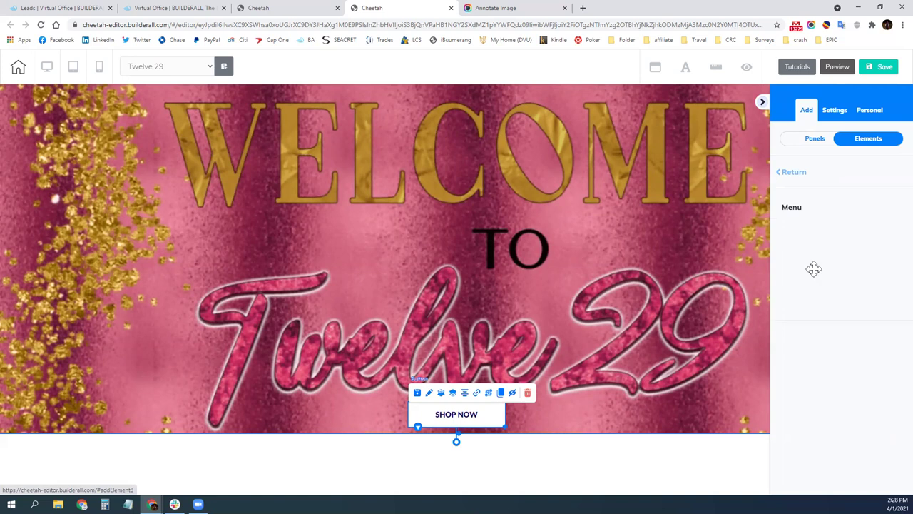
{"action": "left_click_drag", "start_coordinate": [816, 265], "coordinate": [268, 132]}
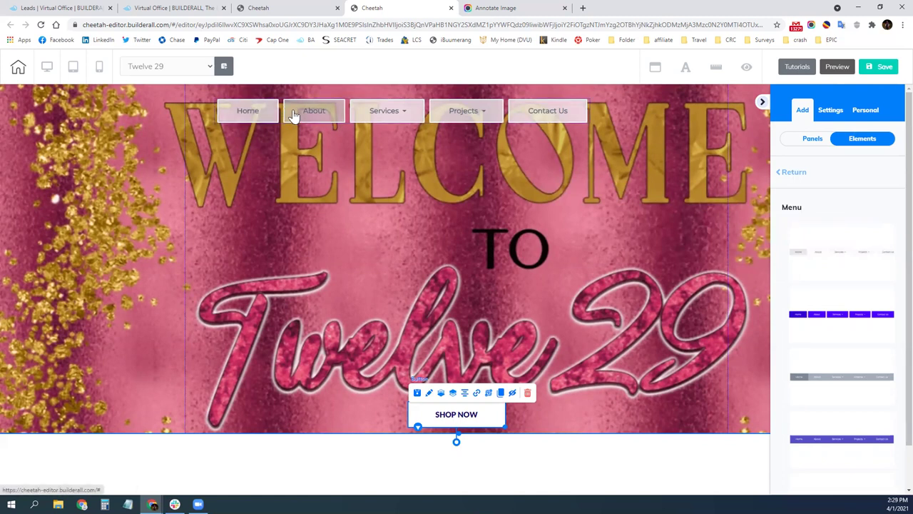
{"action": "left_click_drag", "start_coordinate": [264, 102], "coordinate": [240, 108]}
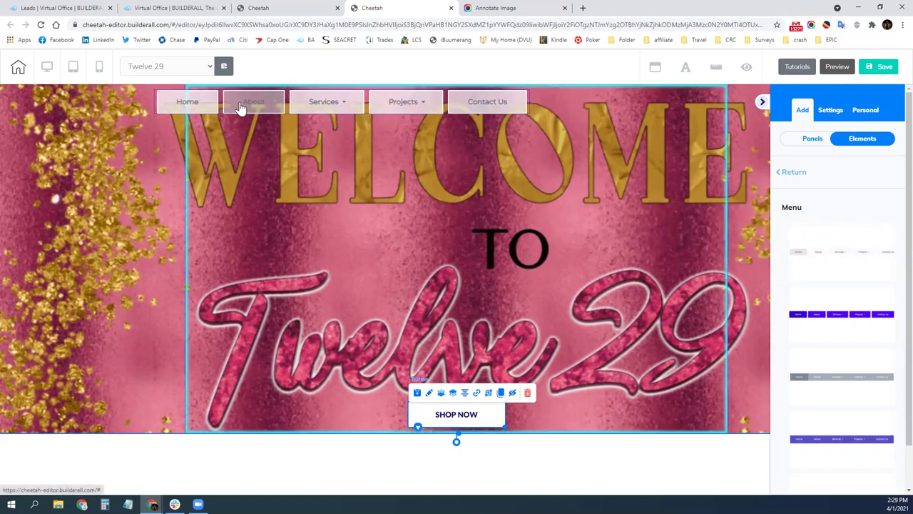
Select the new navigation menu on the banner and open its item settings.
{"action": "left_click", "coordinate": [520, 111]}
{"action": "left_click", "coordinate": [500, 110]}
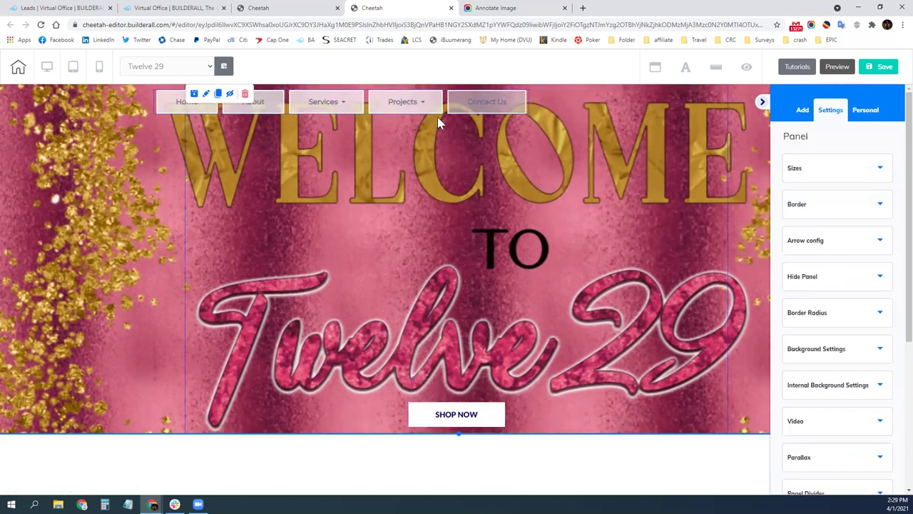
{"action": "left_click", "coordinate": [205, 118]}
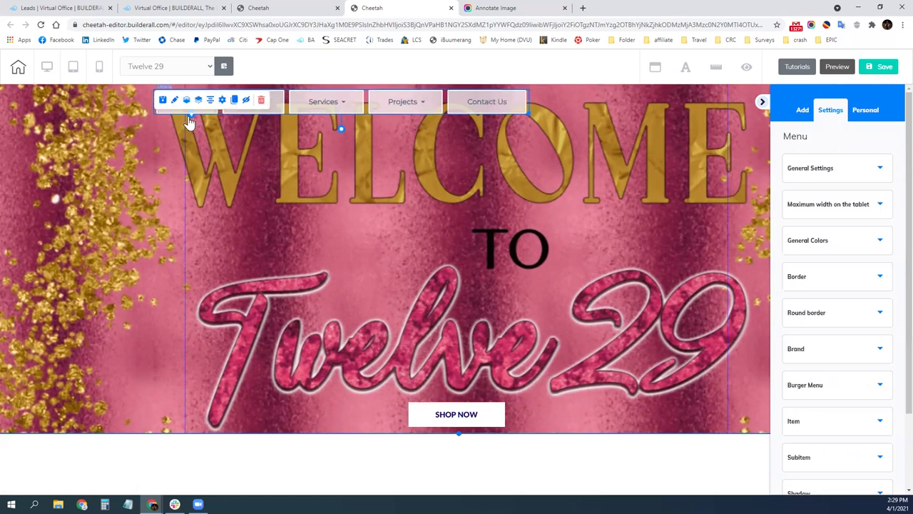
{"action": "left_click", "coordinate": [158, 119]}
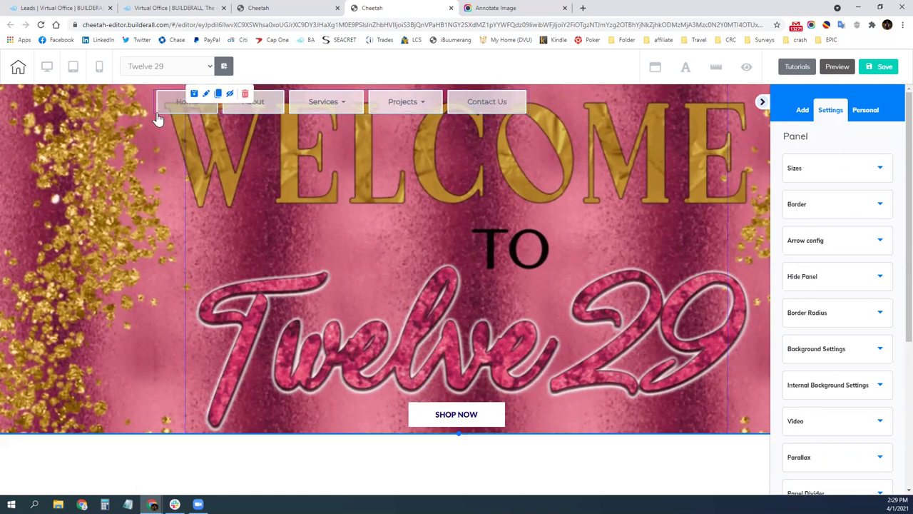
{"action": "left_click", "coordinate": [189, 119]}
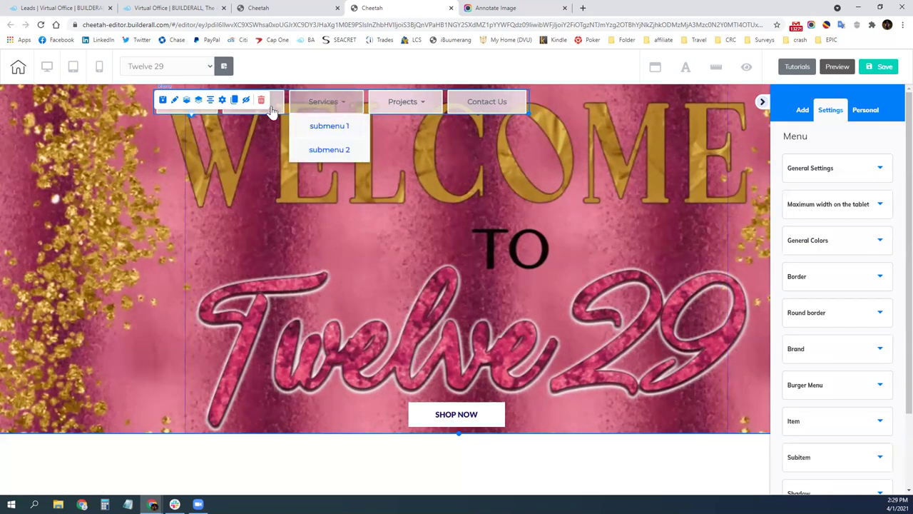
{"action": "left_click", "coordinate": [222, 101]}
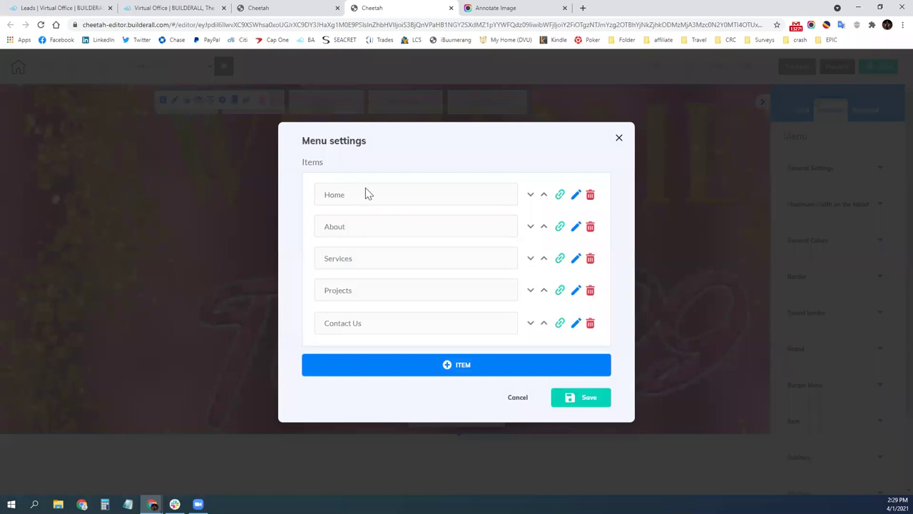
{"action": "double_click", "coordinate": [336, 229]}
{"action": "left_click", "coordinate": [369, 231]}
{"action": "left_click_drag", "start_coordinate": [369, 230], "coordinate": [320, 230]}
{"action": "left_click", "coordinate": [577, 227]}
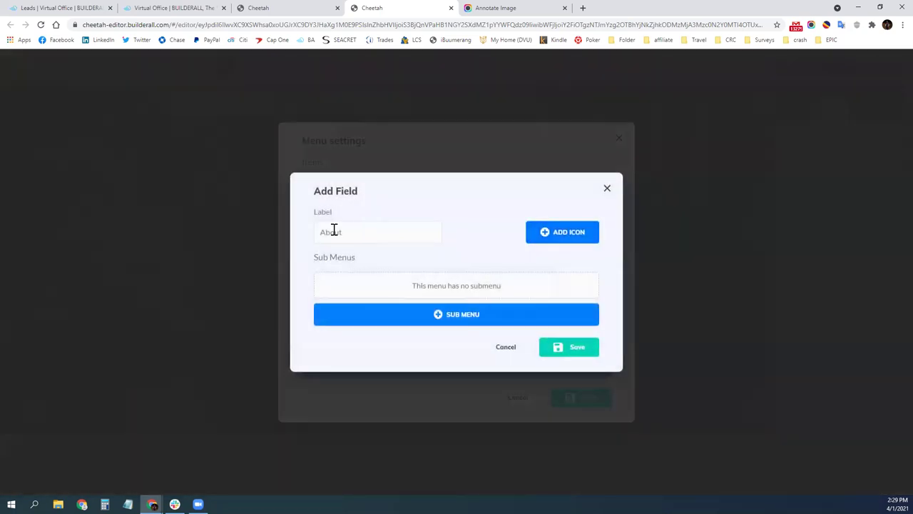
{"action": "left_click_drag", "start_coordinate": [359, 228], "coordinate": [286, 231]}
{"action": "left_click", "coordinate": [285, 231]}
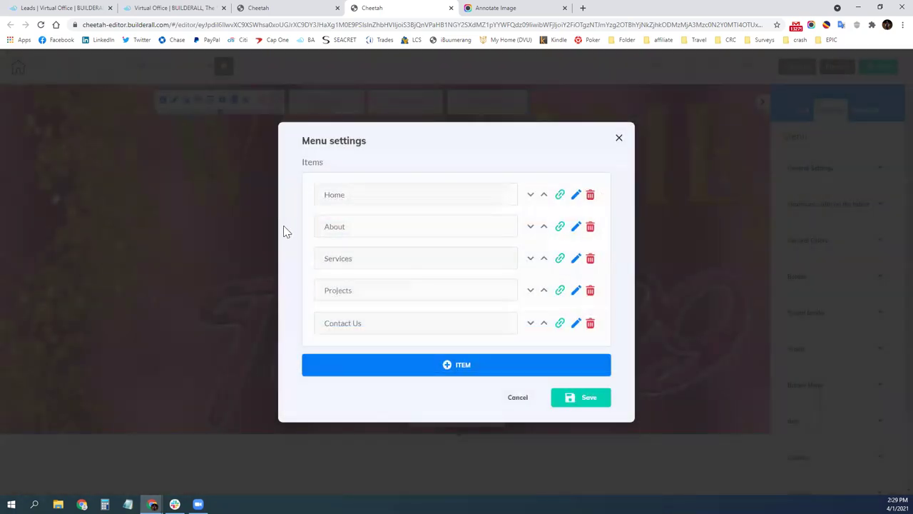
Rename the About menu item to "Catalog" and save the item.
{"action": "left_click", "coordinate": [575, 226]}
{"action": "left_click_drag", "start_coordinate": [375, 238], "coordinate": [311, 242]}
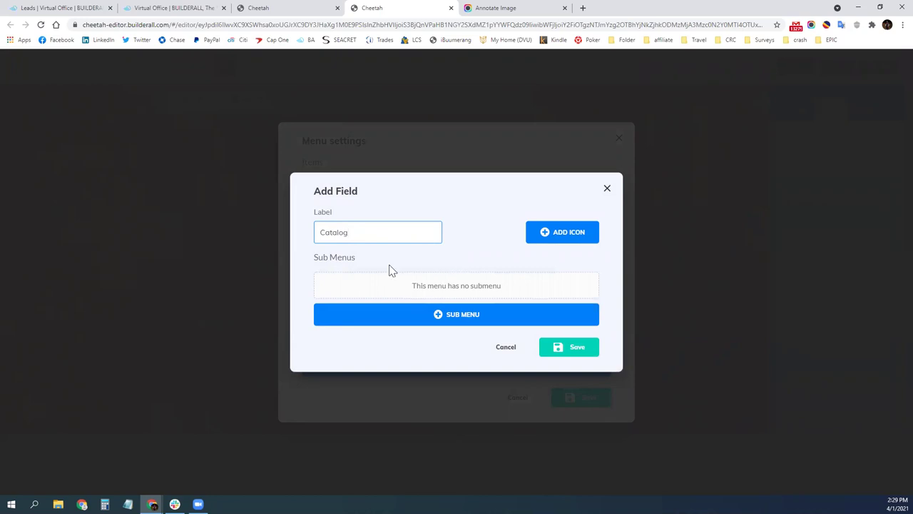
{"action": "left_click", "coordinate": [572, 348]}
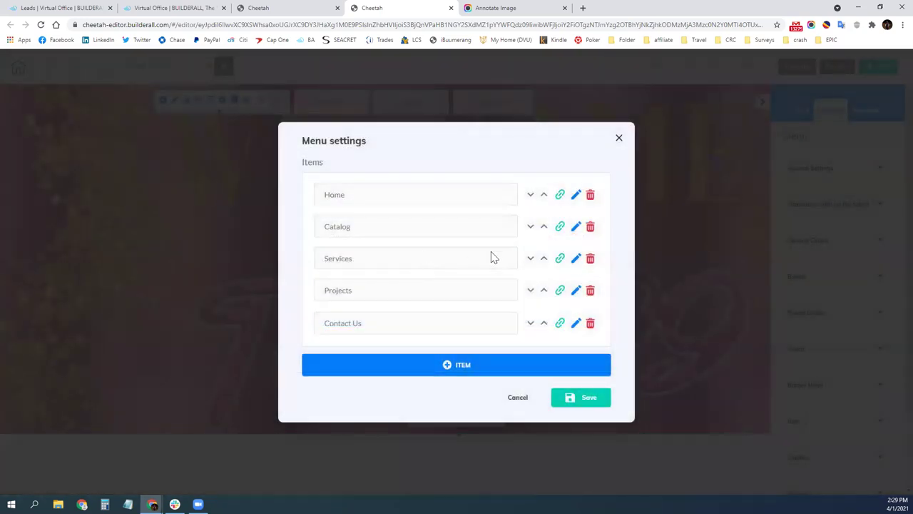
Rename the Services menu item to "Policies", delete both of its submenus, and save the item.
{"action": "left_click", "coordinate": [576, 259]}
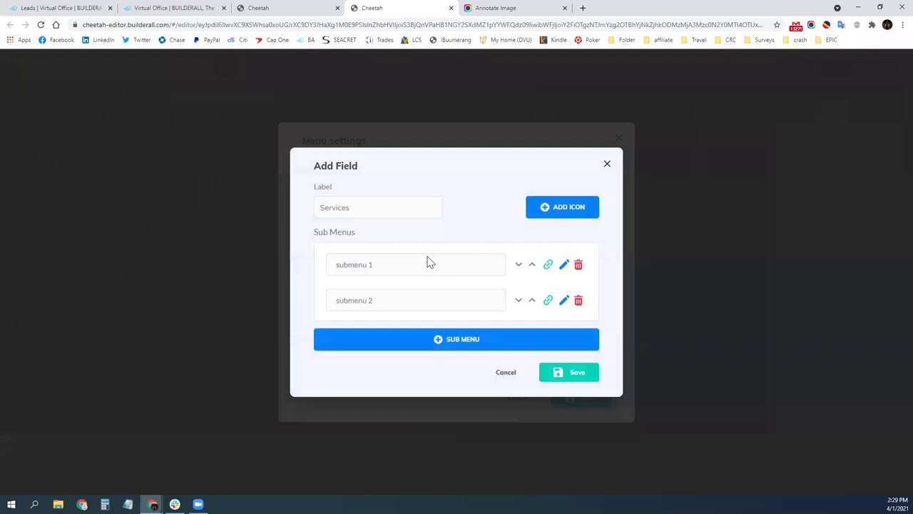
{"action": "left_click", "coordinate": [288, 215]}
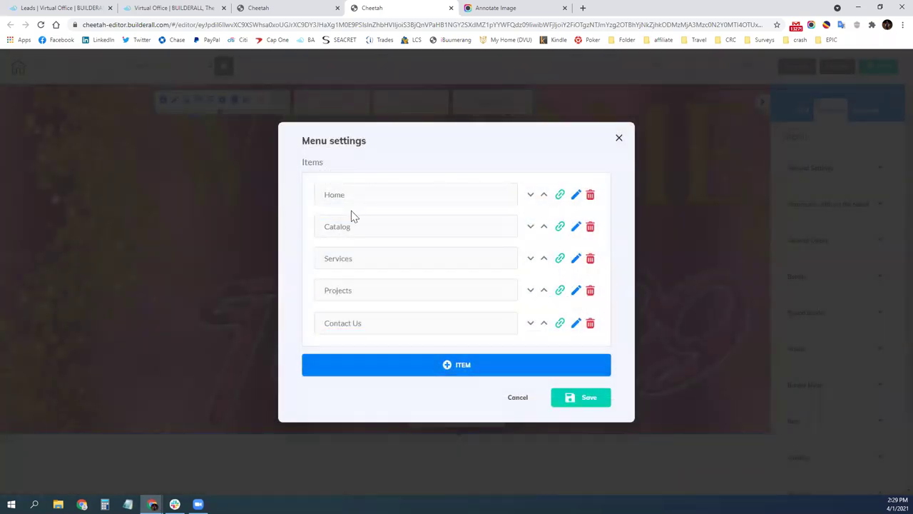
{"action": "left_click", "coordinate": [575, 259]}
{"action": "left_click_drag", "start_coordinate": [363, 211], "coordinate": [318, 211]}
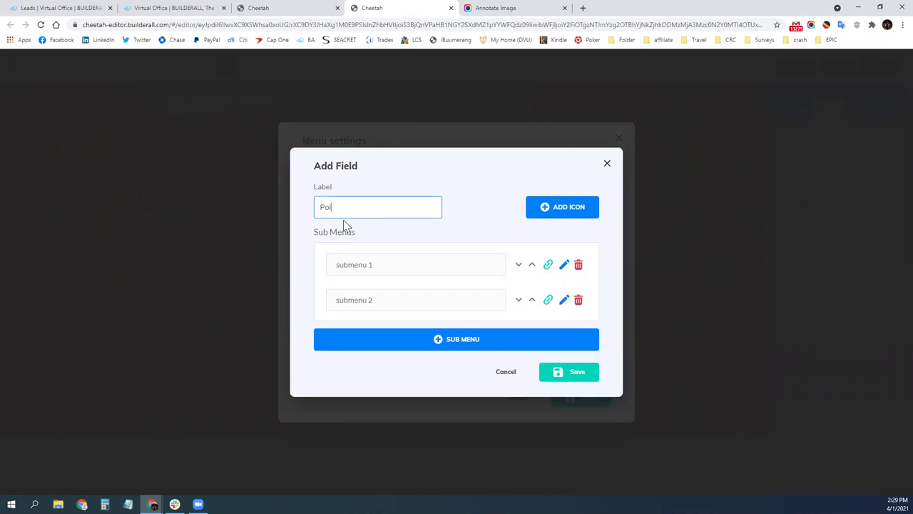
{"action": "left_click", "coordinate": [578, 267]}
{"action": "left_click", "coordinate": [578, 282]}
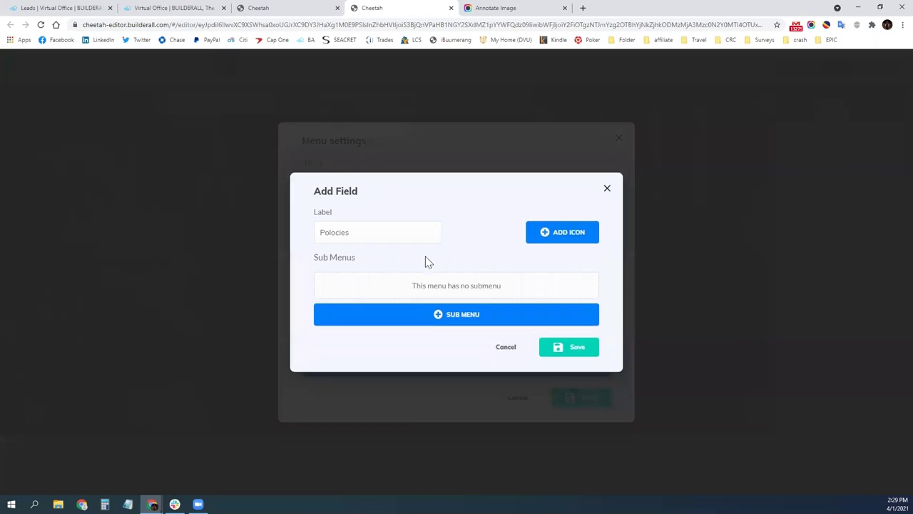
{"action": "left_click", "coordinate": [572, 350]}
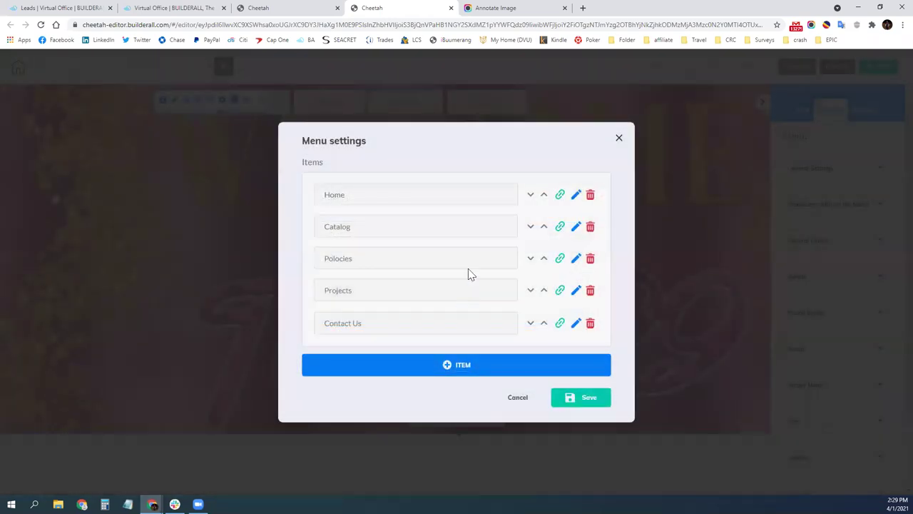
{"action": "left_click", "coordinate": [575, 259]}
{"action": "left_click", "coordinate": [366, 237]}
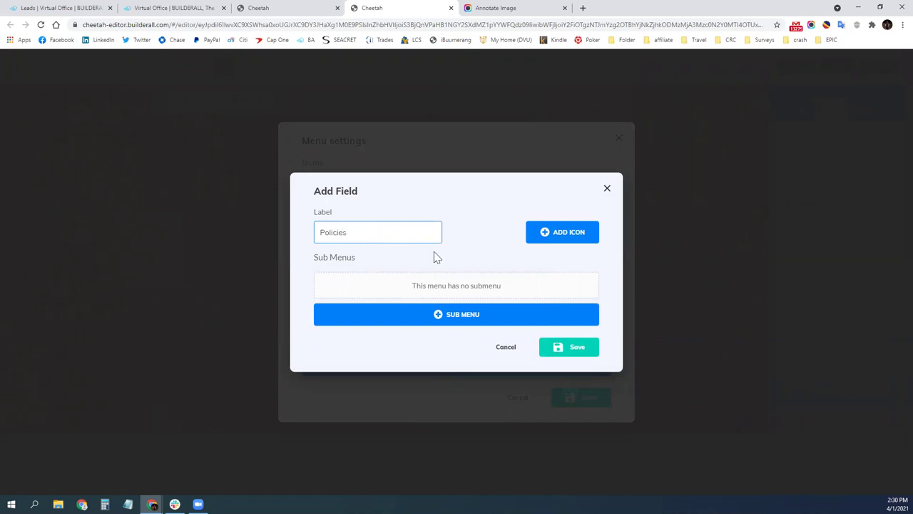
{"action": "left_click", "coordinate": [550, 347]}
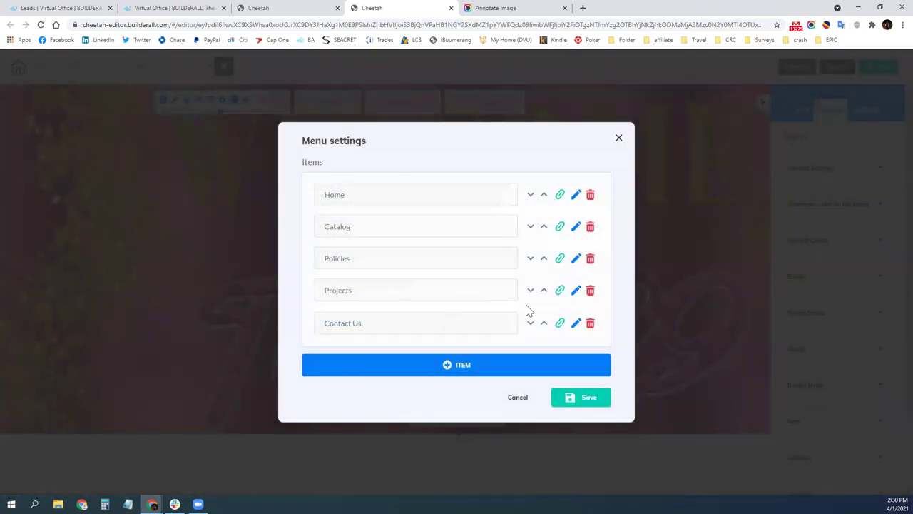
Delete the Projects menu item, rename Contact Us to "Follow on IG", and save the menu settings.
{"action": "left_click", "coordinate": [590, 292]}
{"action": "left_click", "coordinate": [576, 307]}
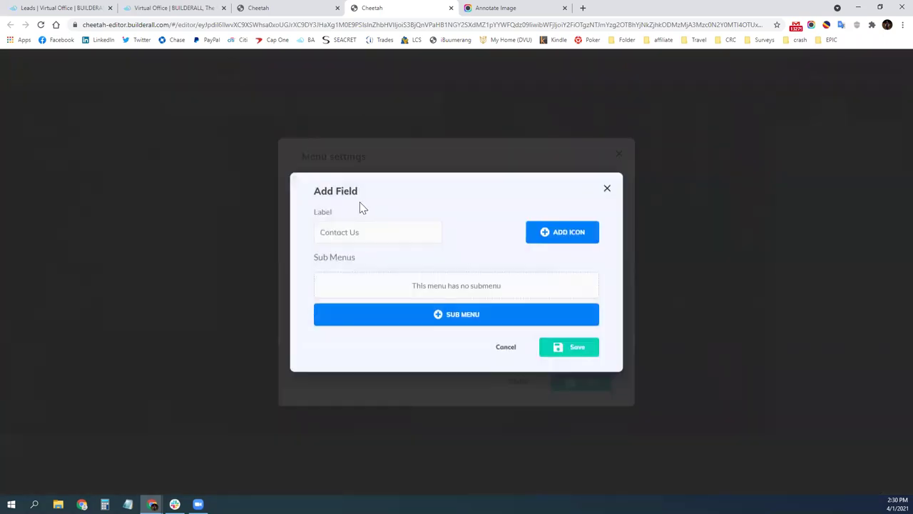
{"action": "left_click_drag", "start_coordinate": [374, 234], "coordinate": [296, 235]}
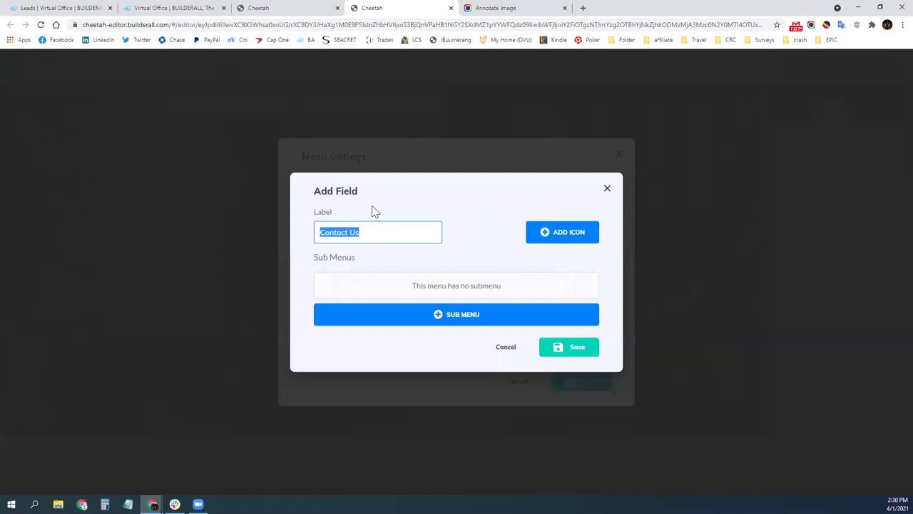
{"action": "type", "text": "Follow on IG"}
{"action": "left_click", "coordinate": [569, 353]}
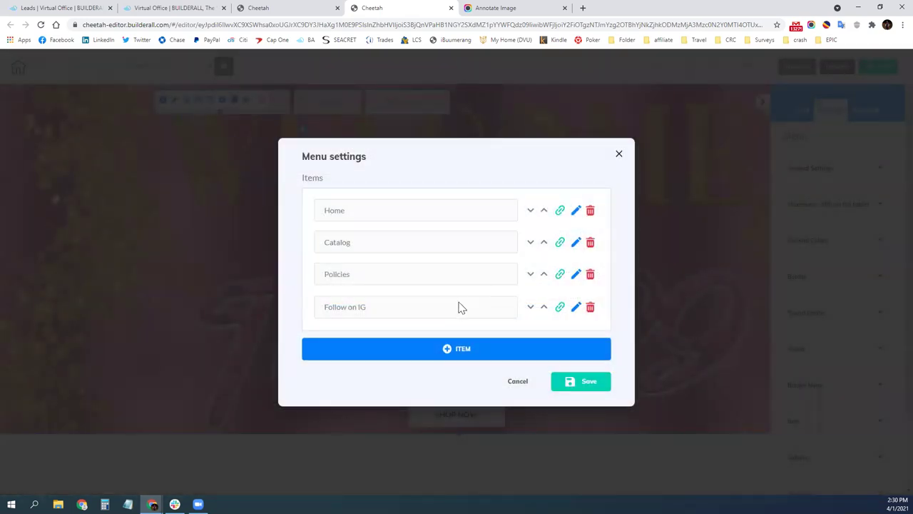
{"action": "left_click", "coordinate": [577, 388]}
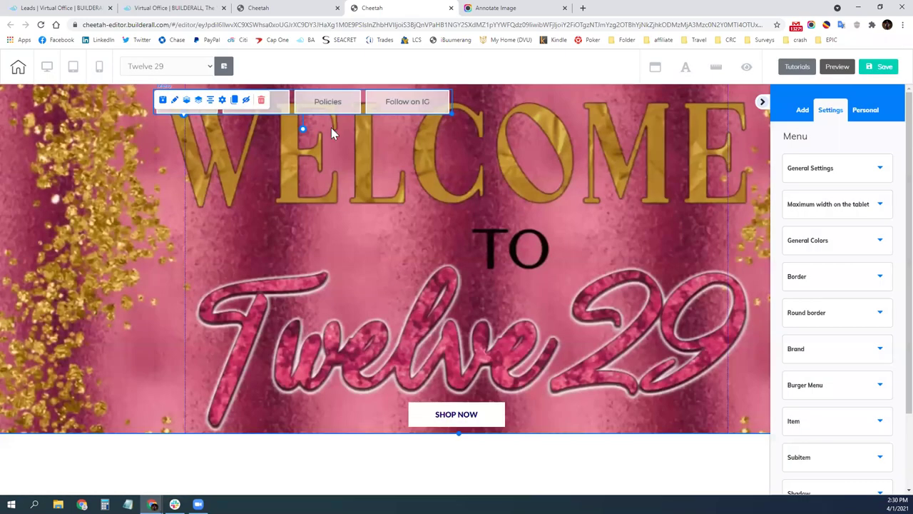
Move the navigation menu to the far left along the top of the banner, then select the banner panel.
{"action": "left_click_drag", "start_coordinate": [291, 100], "coordinate": [172, 99]}
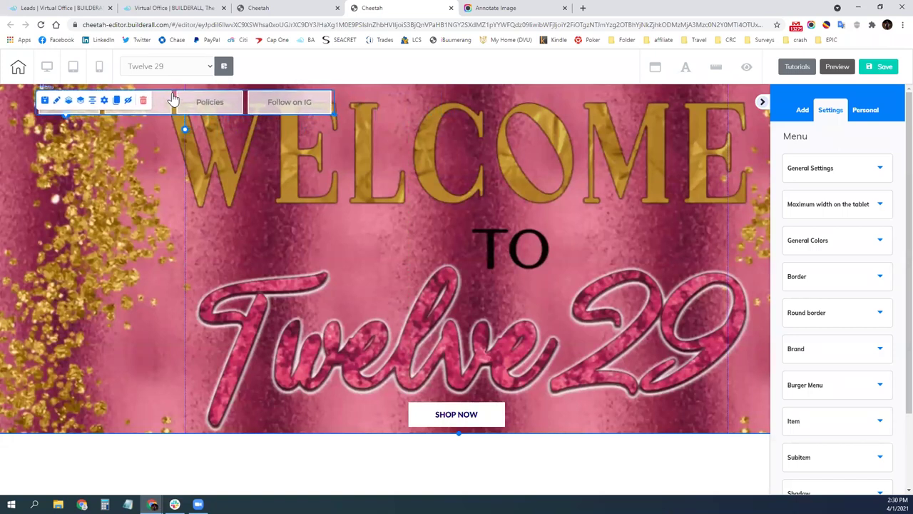
{"action": "left_click", "coordinate": [254, 284]}
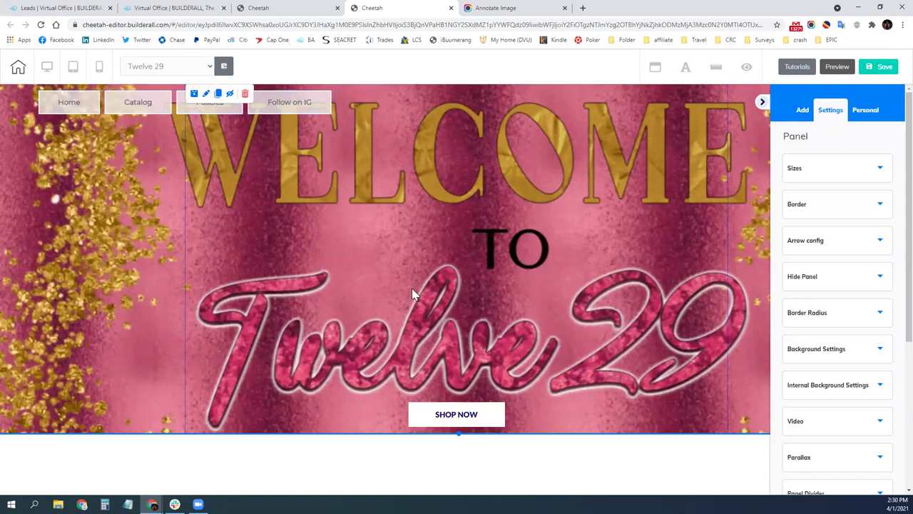
Browse the panel categories and add the Header - 01 panel below the banner.
{"action": "left_click", "coordinate": [801, 114]}
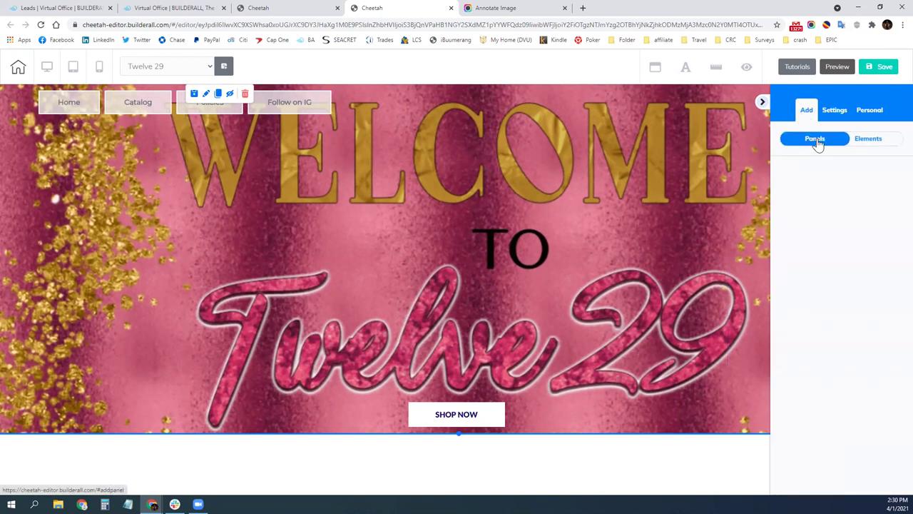
{"action": "left_click", "coordinate": [817, 140]}
{"action": "left_click", "coordinate": [795, 173]}
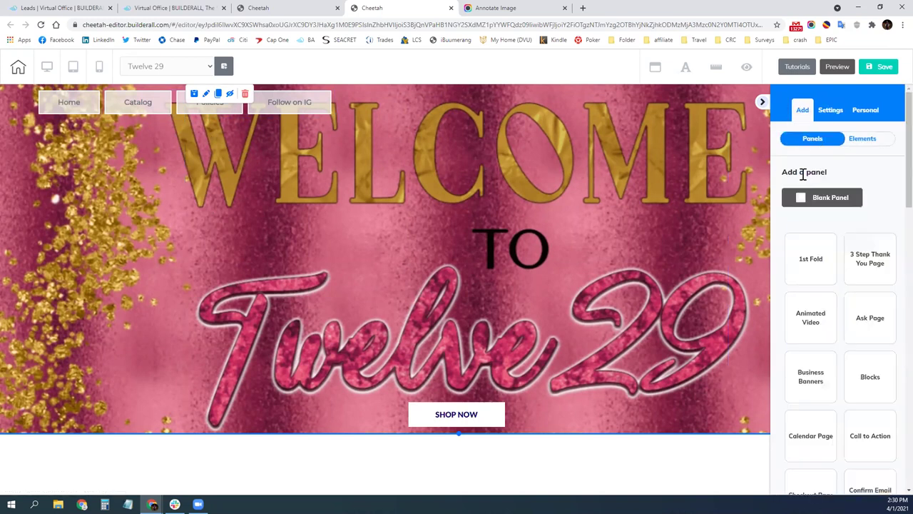
{"action": "scroll", "coordinate": [827, 301], "scroll_direction": "down", "scroll_amount": 1}
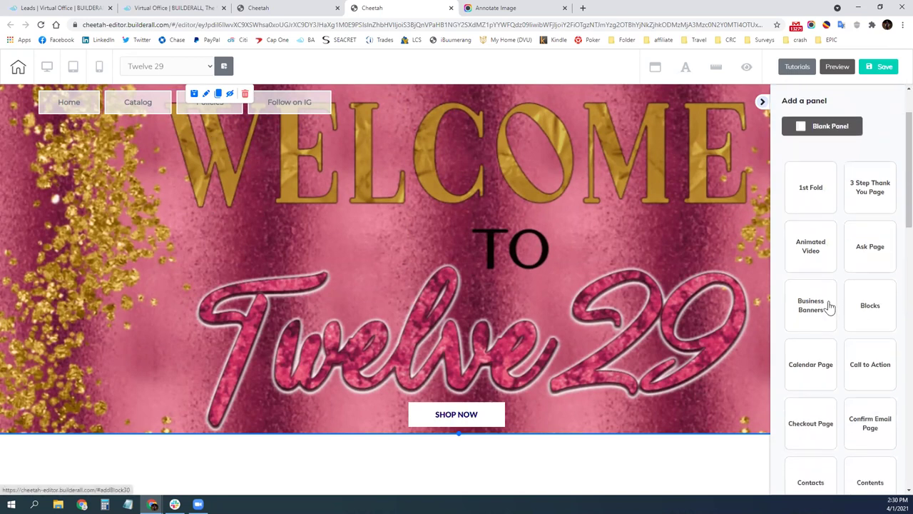
{"action": "left_click", "coordinate": [869, 308]}
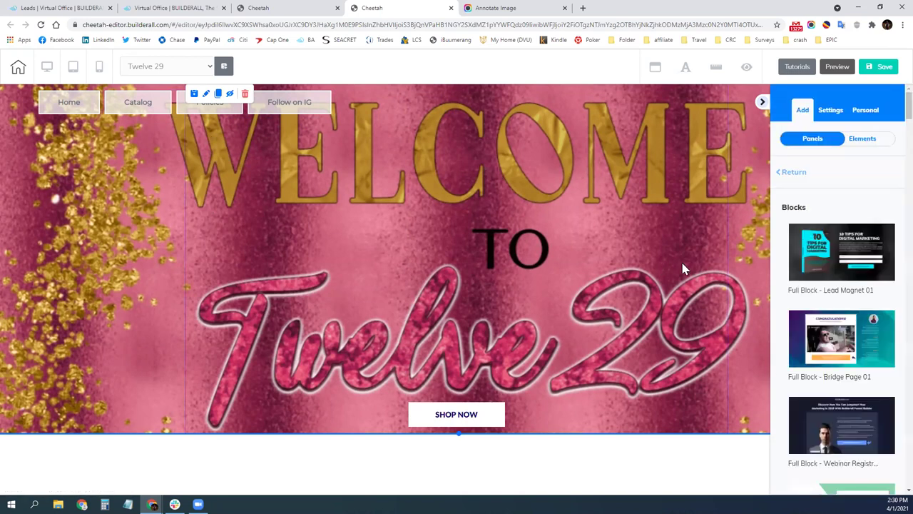
{"action": "left_click", "coordinate": [796, 178]}
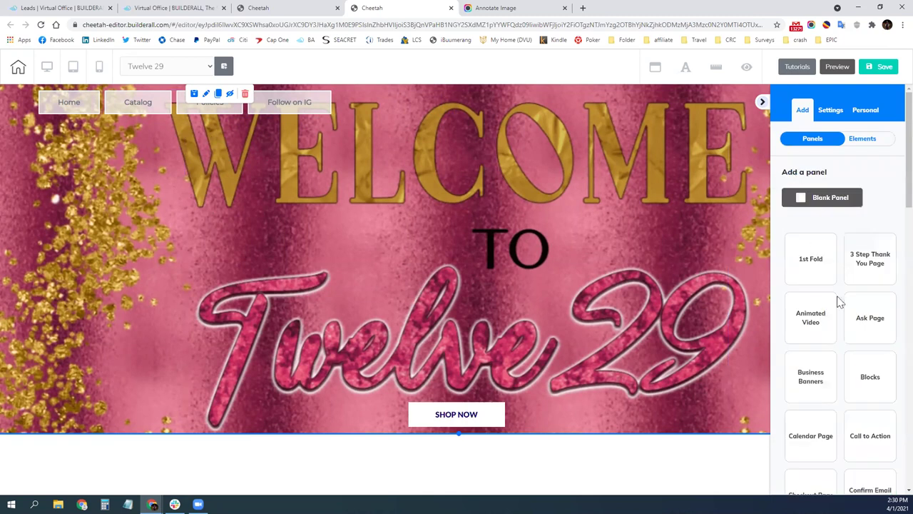
{"action": "scroll", "coordinate": [841, 304], "scroll_direction": "down", "scroll_amount": 5}
{"action": "scroll", "coordinate": [847, 305], "scroll_direction": "down", "scroll_amount": 3}
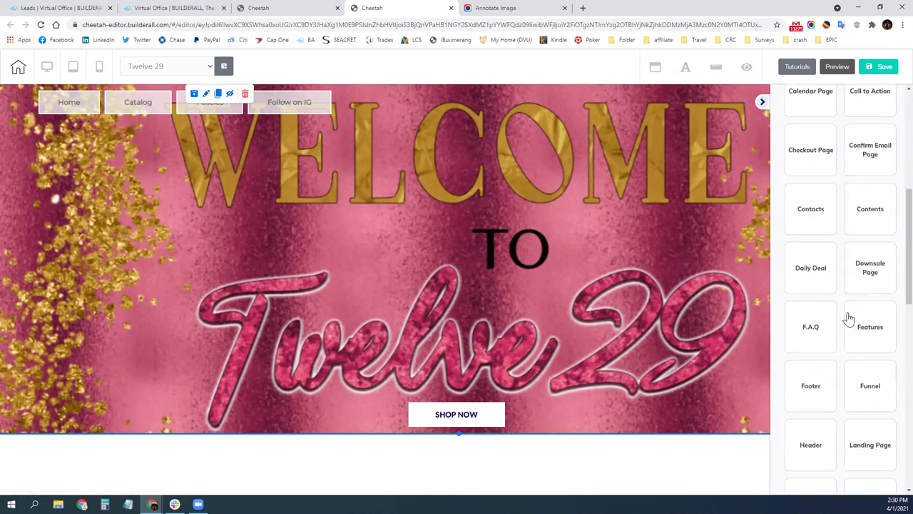
{"action": "left_click", "coordinate": [813, 317]}
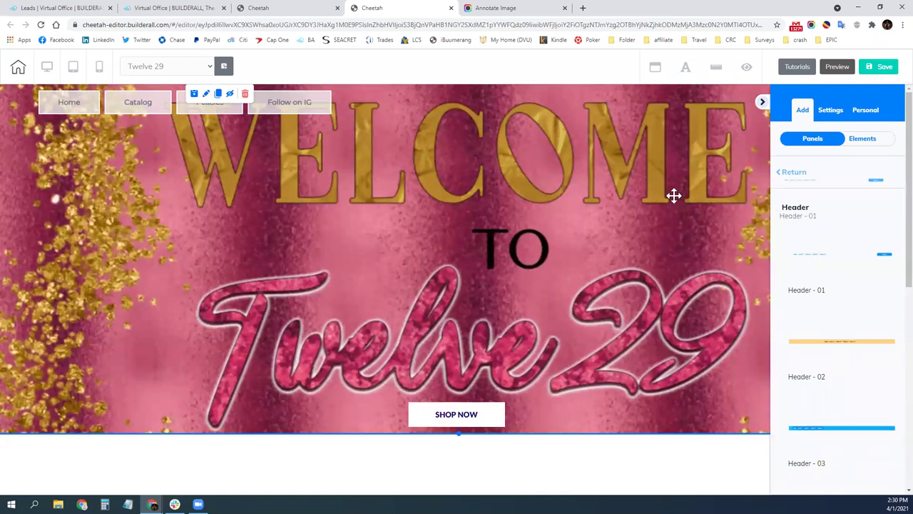
{"action": "left_click", "coordinate": [824, 261]}
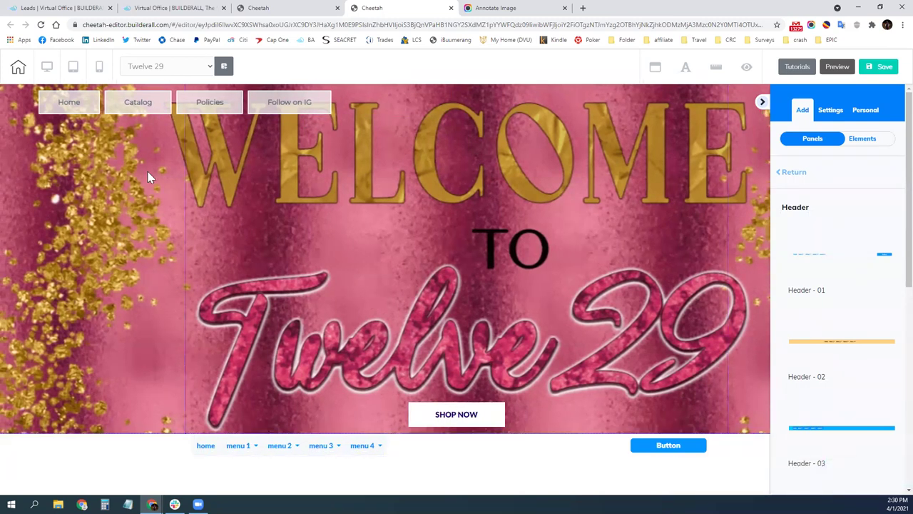
Select the new header panel and look through its available panel settings.
{"action": "left_click", "coordinate": [502, 452]}
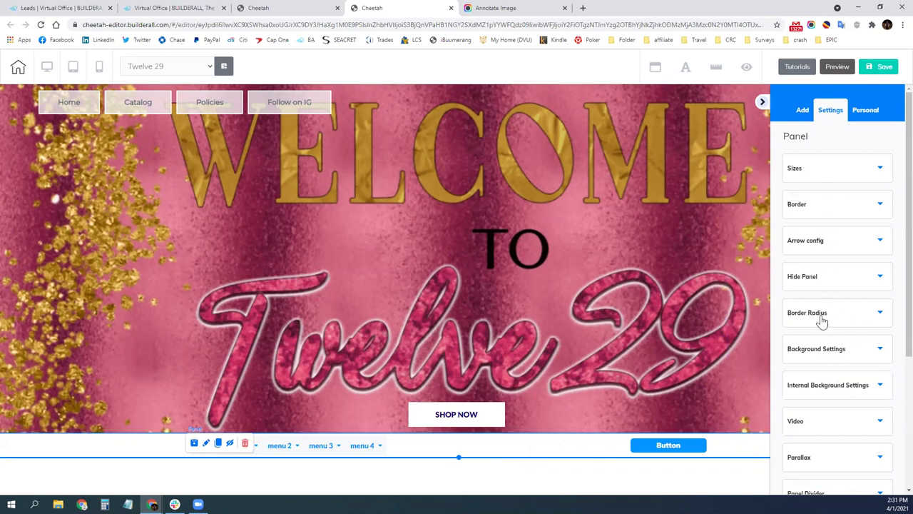
{"action": "scroll", "coordinate": [821, 378], "scroll_direction": "down", "scroll_amount": 1}
{"action": "scroll", "coordinate": [822, 378], "scroll_direction": "down", "scroll_amount": 5}
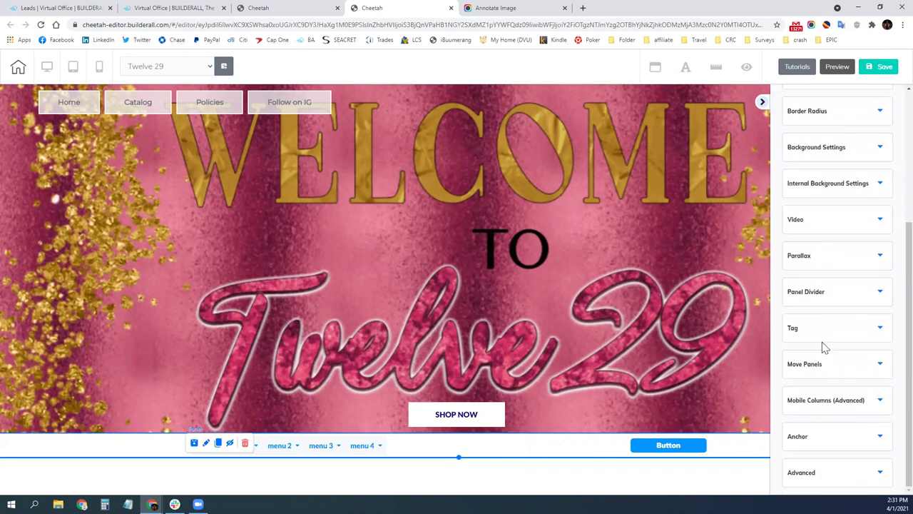
{"action": "scroll", "coordinate": [830, 371], "scroll_direction": "up", "scroll_amount": 6}
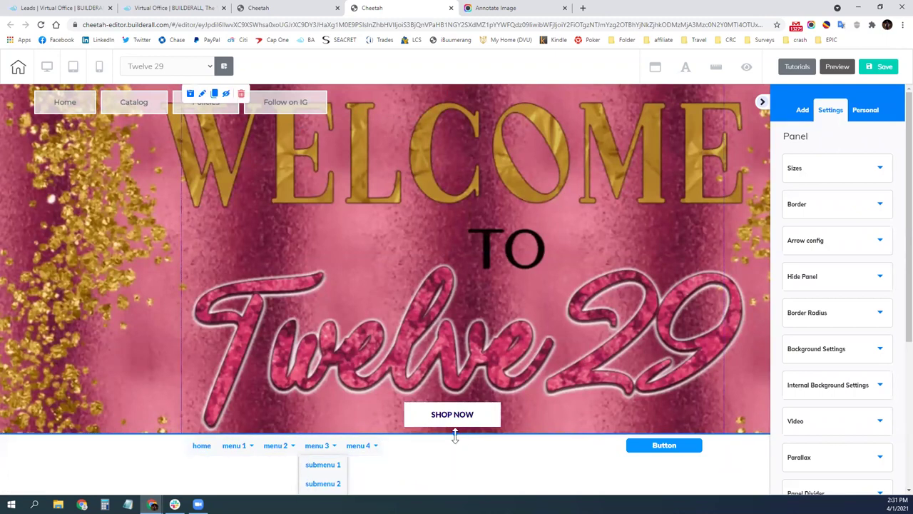
Delete the navigation menu with the Home, Catalog, Policies and Follow on IG items from the banner.
{"action": "left_click", "coordinate": [66, 111]}
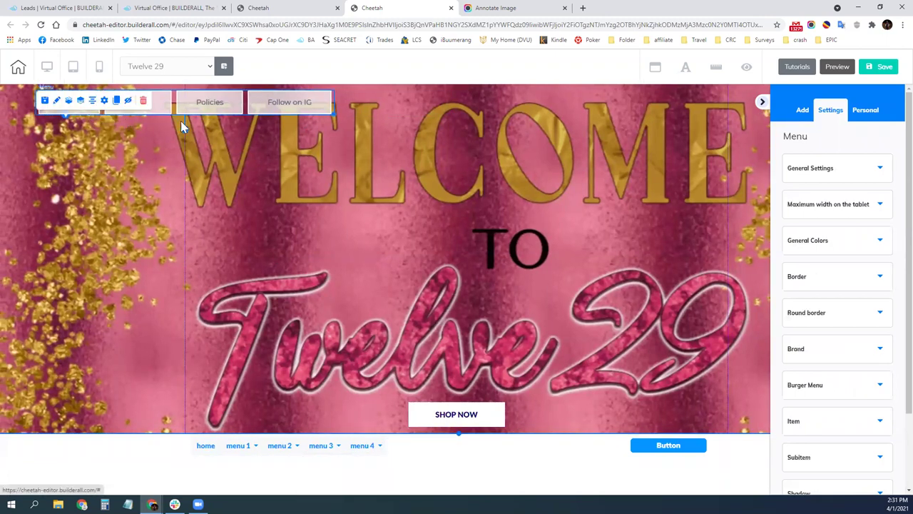
{"action": "left_click", "coordinate": [143, 101]}
{"action": "left_click", "coordinate": [535, 302]}
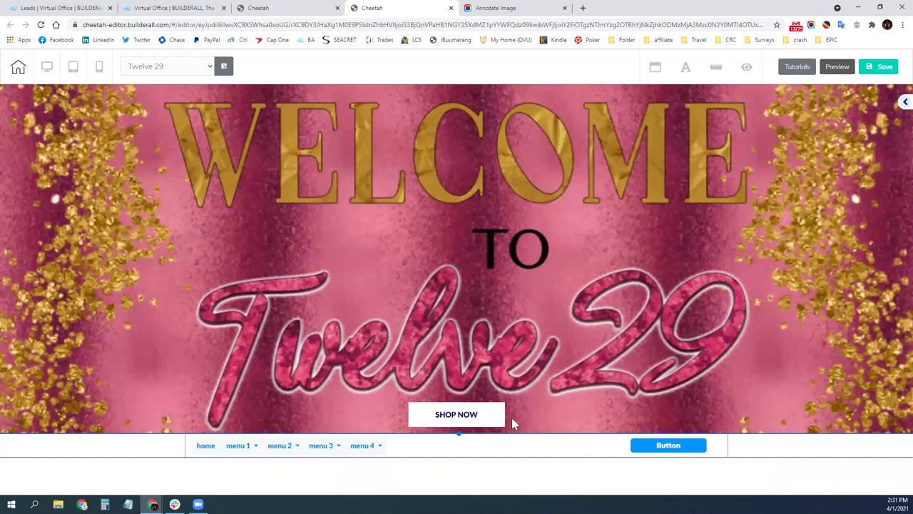
Delete the header panel below the banner.
{"action": "left_click", "coordinate": [631, 455]}
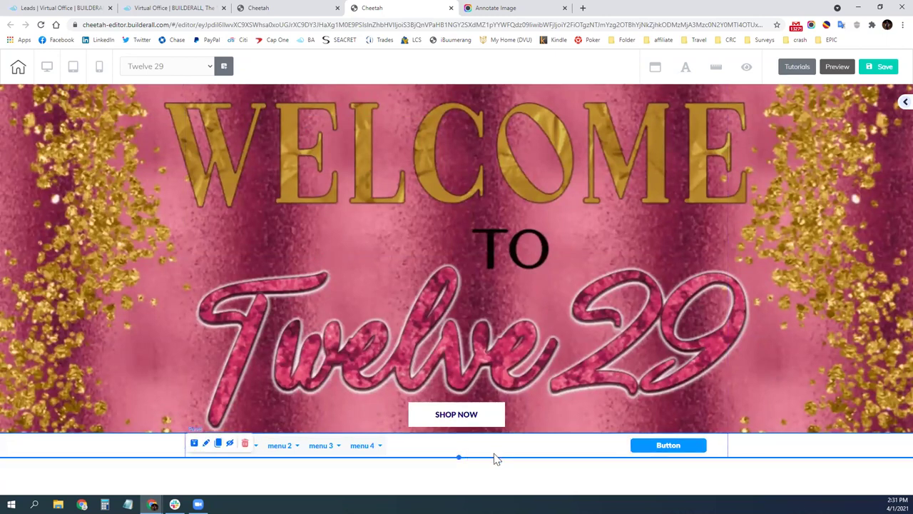
{"action": "left_click", "coordinate": [902, 103]}
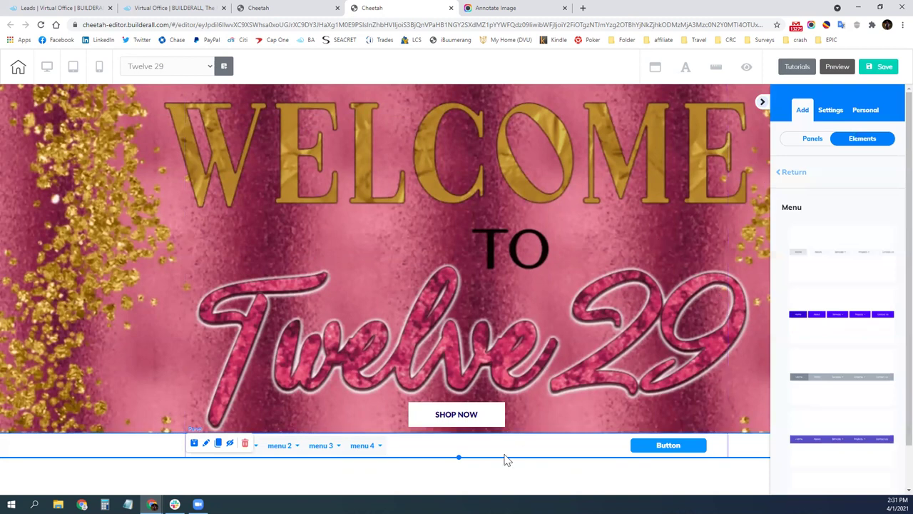
{"action": "left_click", "coordinate": [246, 445]}
{"action": "left_click", "coordinate": [538, 304]}
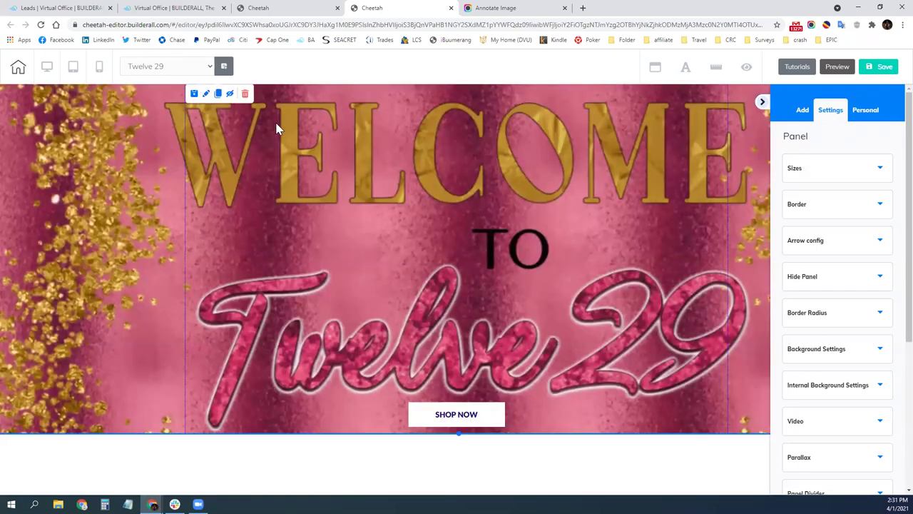
Save the banner panel as a personal element named "Background", then delete the panel from the page.
{"action": "left_click", "coordinate": [195, 95]}
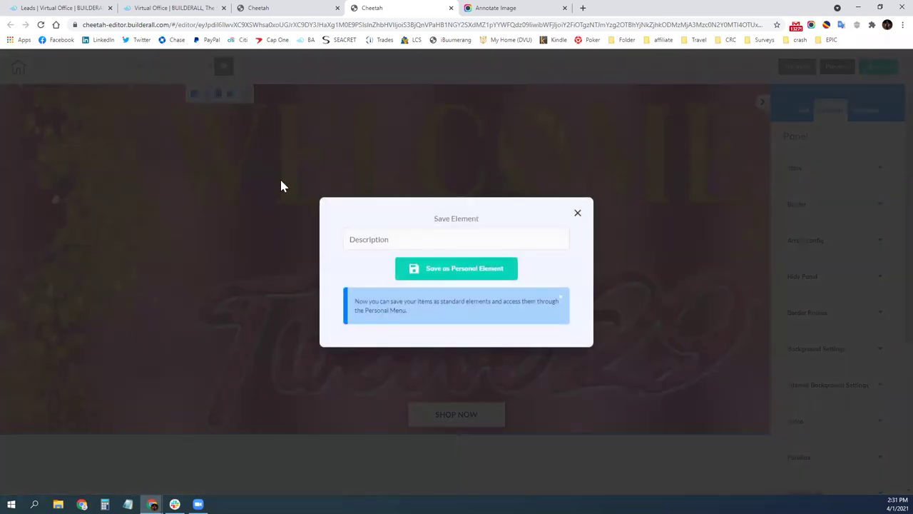
{"action": "type", "text": "Background"}
{"action": "left_click", "coordinate": [468, 276]}
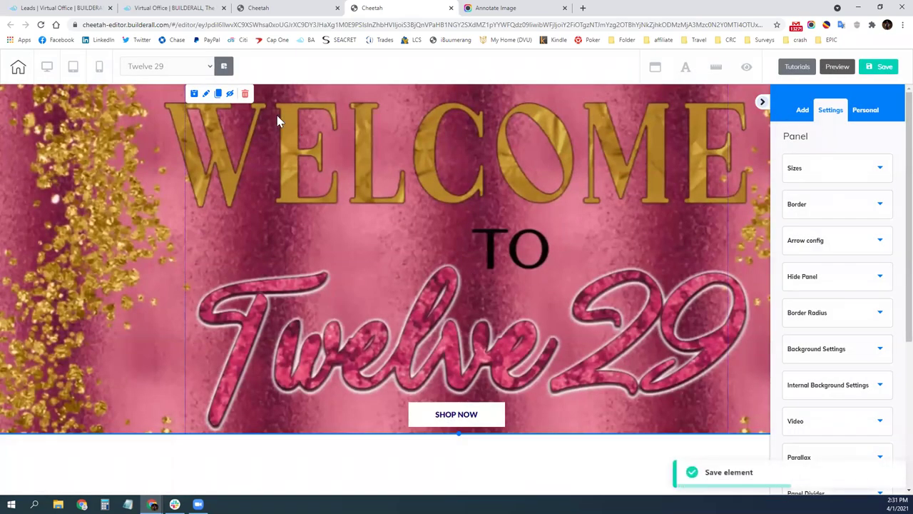
{"action": "left_click", "coordinate": [245, 93]}
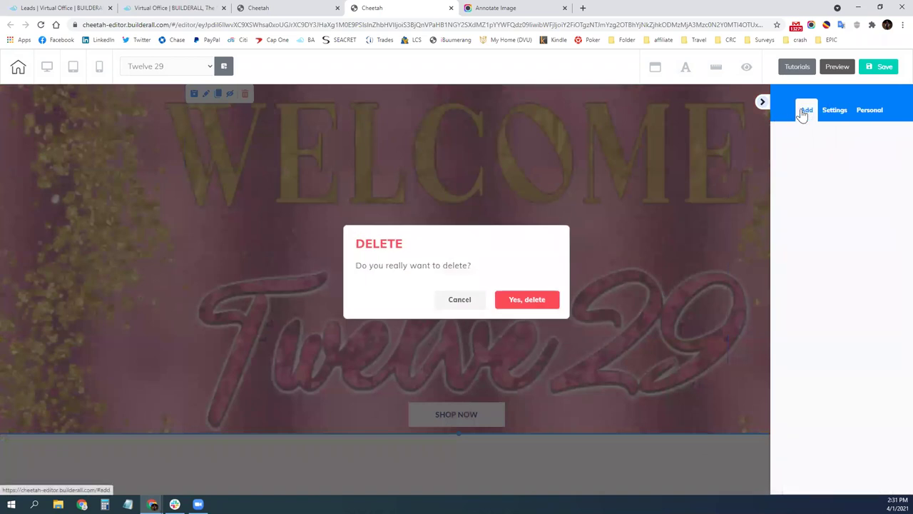
{"action": "left_click", "coordinate": [526, 301]}
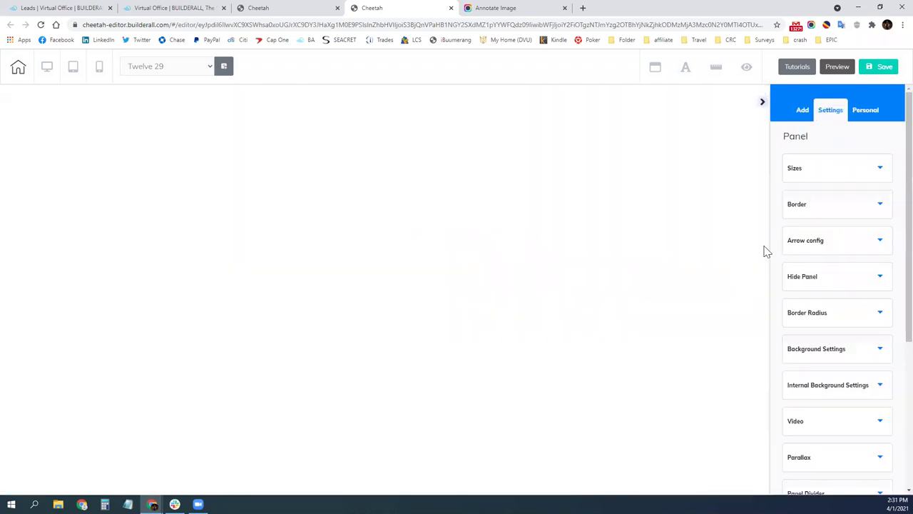
Add the Header - 01 panel as the first panel of the empty page.
{"action": "left_click", "coordinate": [802, 112]}
{"action": "left_click", "coordinate": [818, 140]}
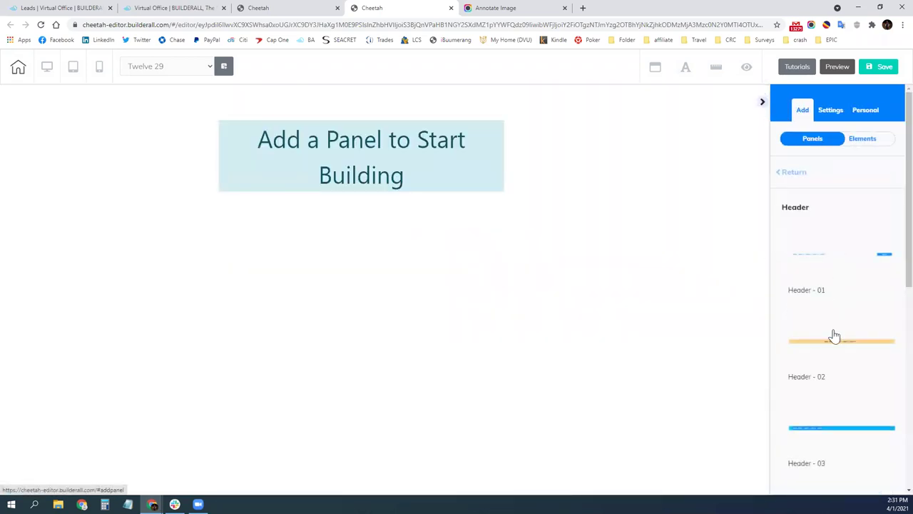
{"action": "left_click", "coordinate": [824, 257]}
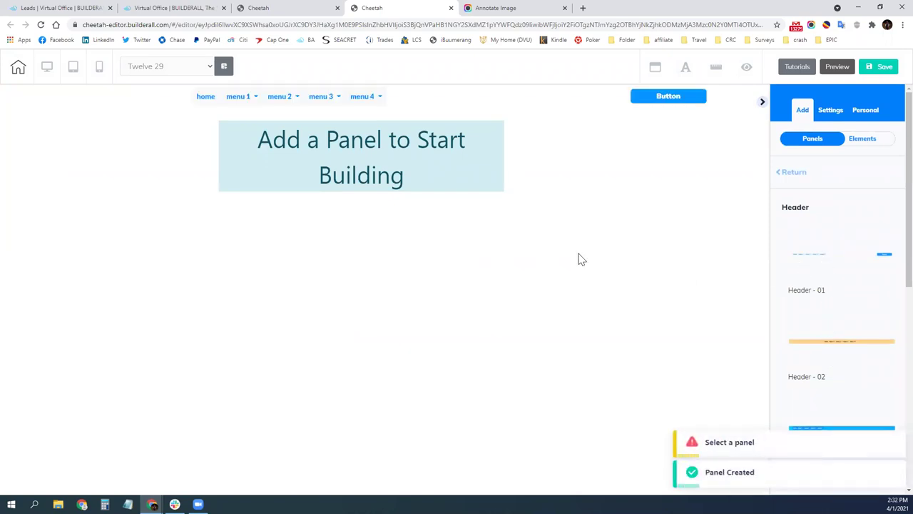
Look through the available elements and the saved personal element groups, including Youtube, ct-socialbar, Menu and Box, for the saved banner.
{"action": "left_click", "coordinate": [859, 140]}
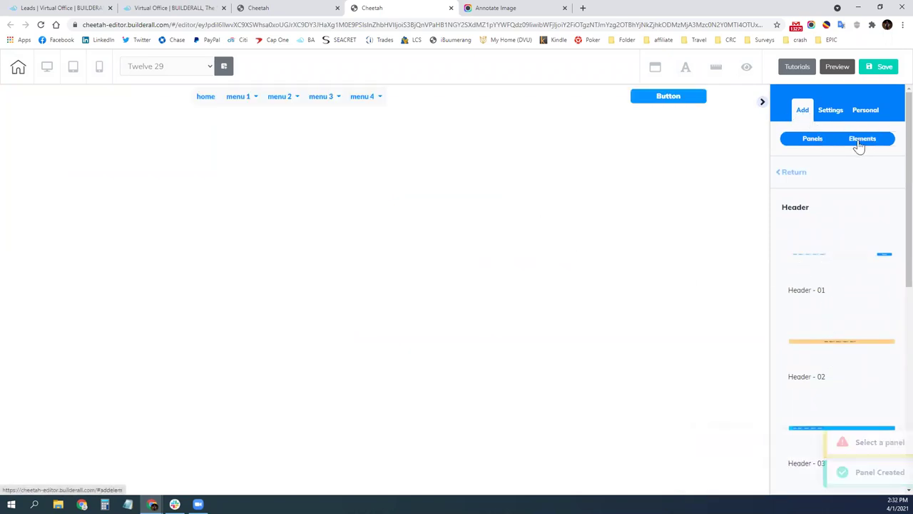
{"action": "left_click", "coordinate": [802, 175]}
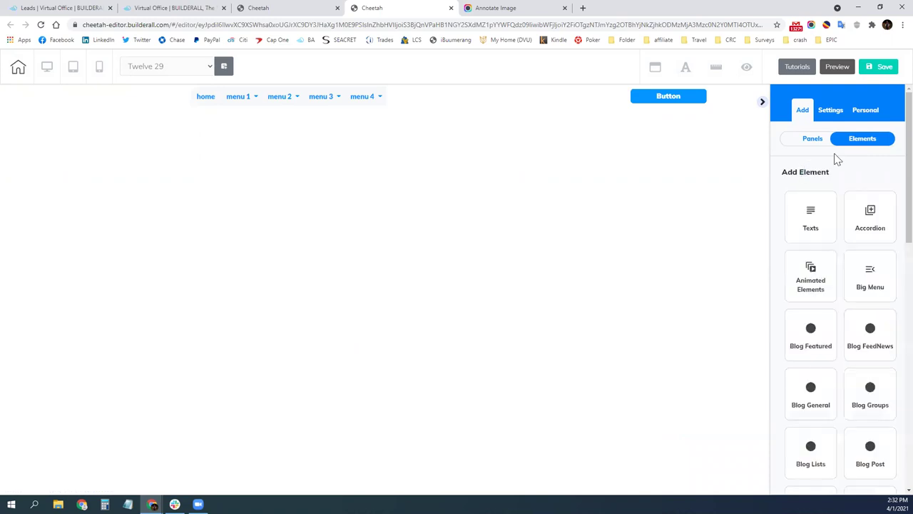
{"action": "left_click", "coordinate": [868, 119]}
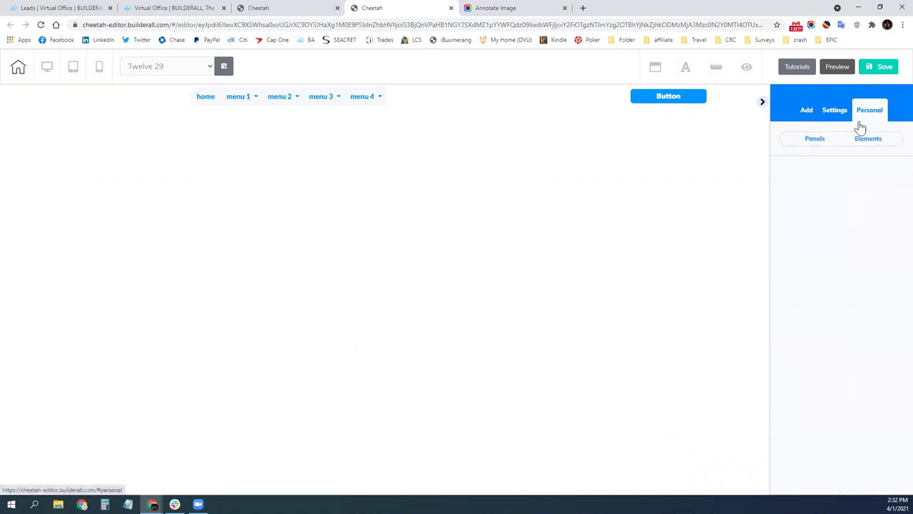
{"action": "left_click", "coordinate": [859, 142]}
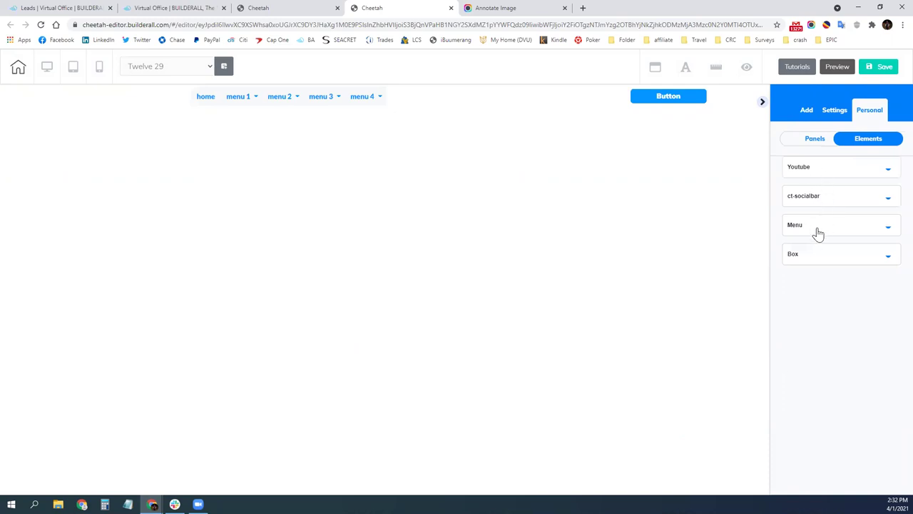
{"action": "left_click", "coordinate": [818, 200]}
{"action": "left_click", "coordinate": [818, 175]}
{"action": "left_click", "coordinate": [818, 173]}
{"action": "left_click", "coordinate": [824, 229]}
{"action": "left_click", "coordinate": [824, 229]}
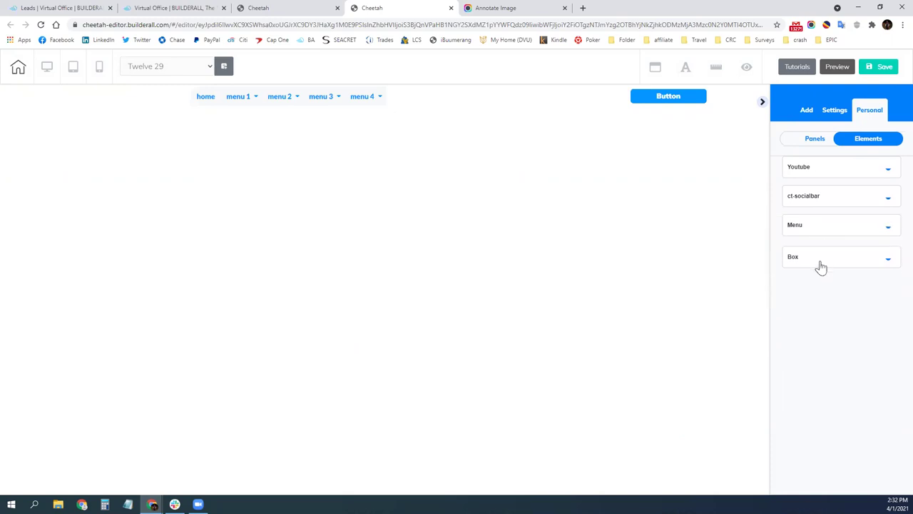
{"action": "left_click", "coordinate": [821, 263]}
{"action": "left_click", "coordinate": [821, 261]}
Add the saved personal panel "Background" to the page directly below the header panel.
{"action": "left_click", "coordinate": [804, 113]}
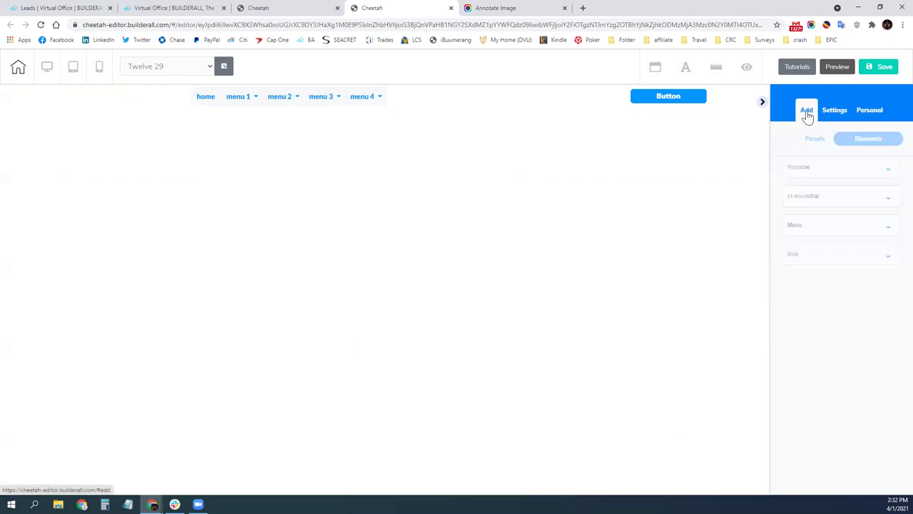
{"action": "left_click", "coordinate": [862, 115]}
{"action": "left_click", "coordinate": [817, 140]}
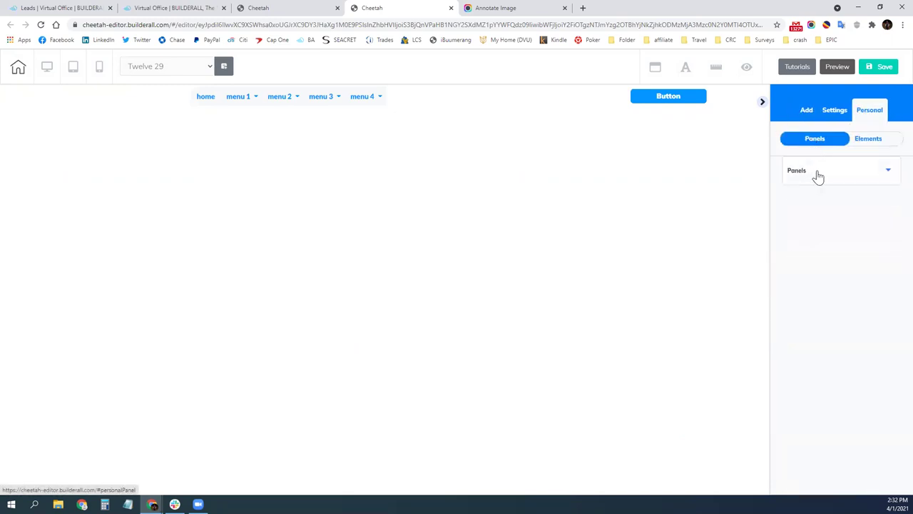
{"action": "left_click", "coordinate": [815, 175]}
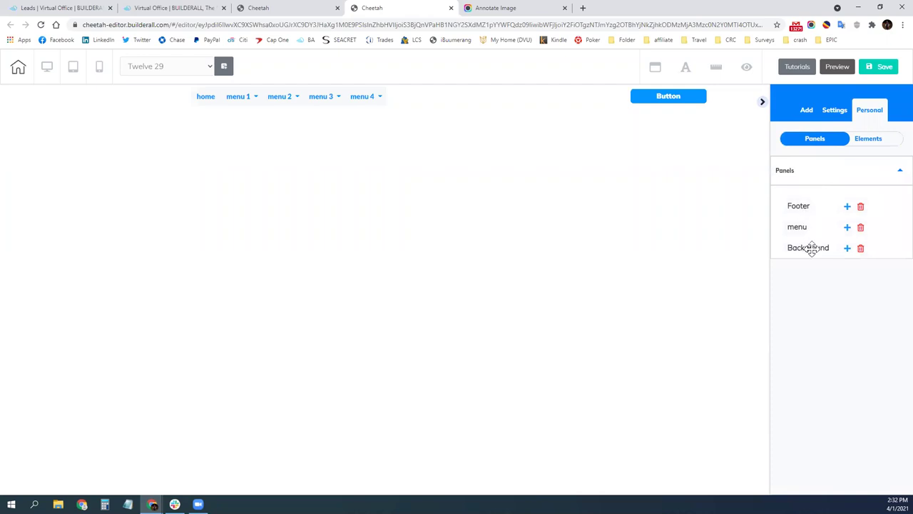
{"action": "left_click_drag", "start_coordinate": [800, 248], "coordinate": [400, 267]}
{"action": "left_click_drag", "start_coordinate": [831, 248], "coordinate": [821, 248]}
{"action": "left_click", "coordinate": [827, 248]}
{"action": "left_click", "coordinate": [848, 248]}
{"action": "left_click", "coordinate": [409, 109]}
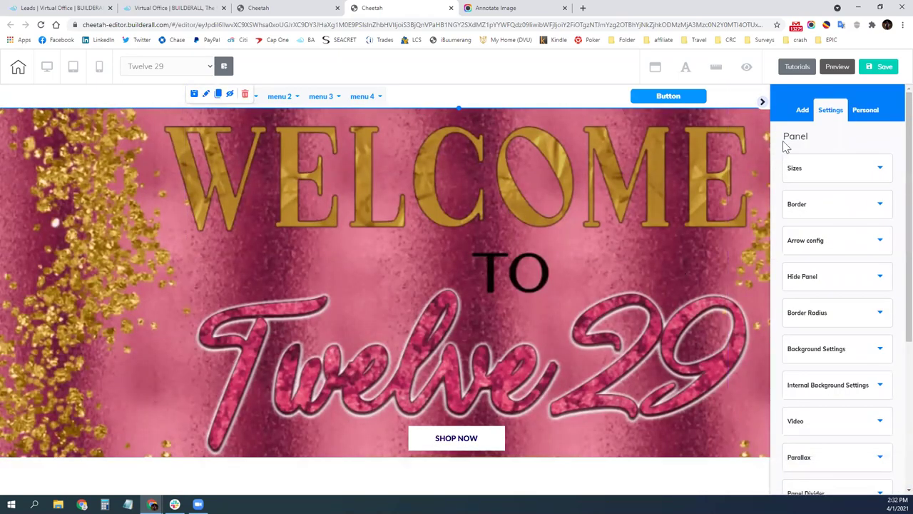
View the page at full width with the sidebar hidden, then bring up the list of panel categories.
{"action": "left_click", "coordinate": [801, 111]}
{"action": "left_click", "coordinate": [206, 94]}
{"action": "scroll", "coordinate": [827, 354], "scroll_direction": "down", "scroll_amount": 2}
{"action": "scroll", "coordinate": [826, 353], "scroll_direction": "up", "scroll_amount": 2}
{"action": "left_click", "coordinate": [762, 102]}
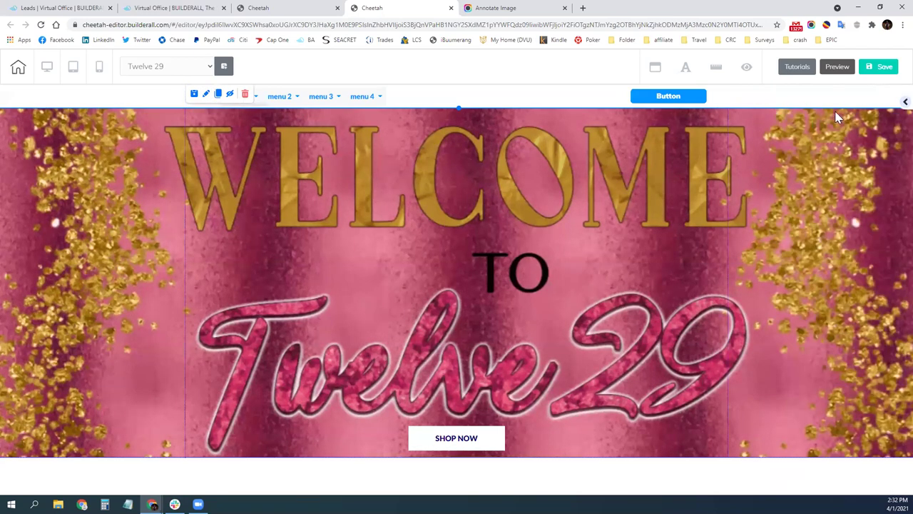
{"action": "left_click", "coordinate": [900, 104]}
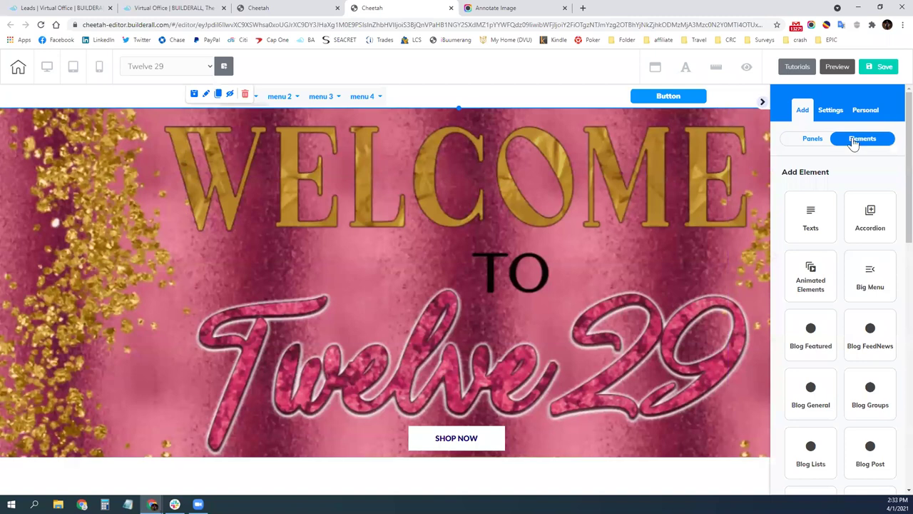
{"action": "left_click", "coordinate": [812, 138]}
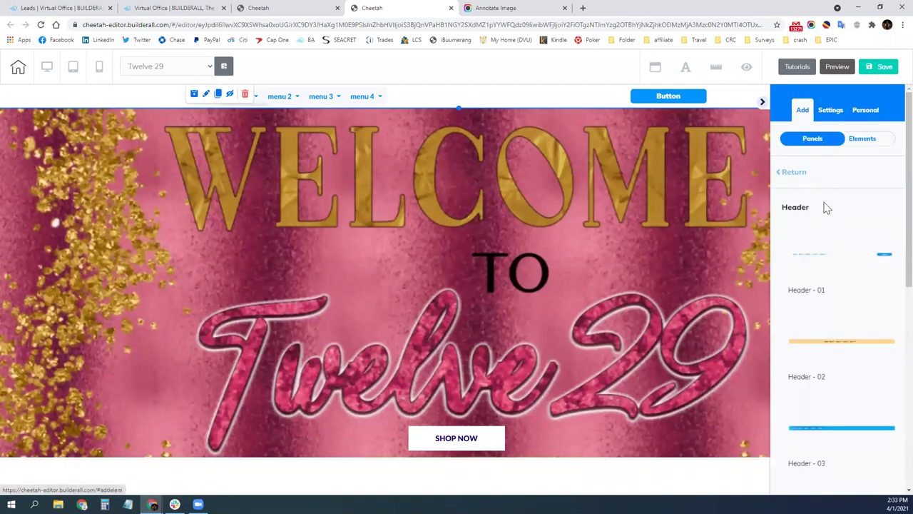
{"action": "left_click", "coordinate": [797, 172]}
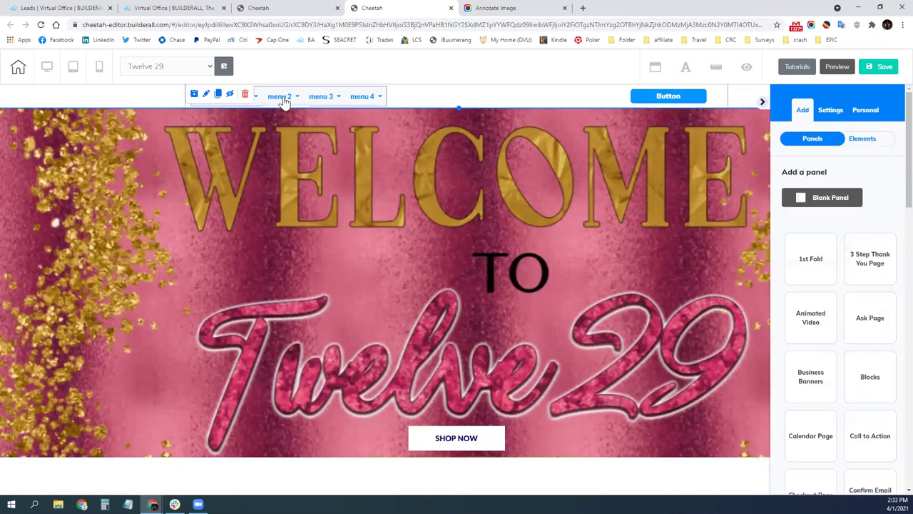
Set the header panel's solid background color to AB7C7C00.
{"action": "left_click", "coordinate": [207, 94]}
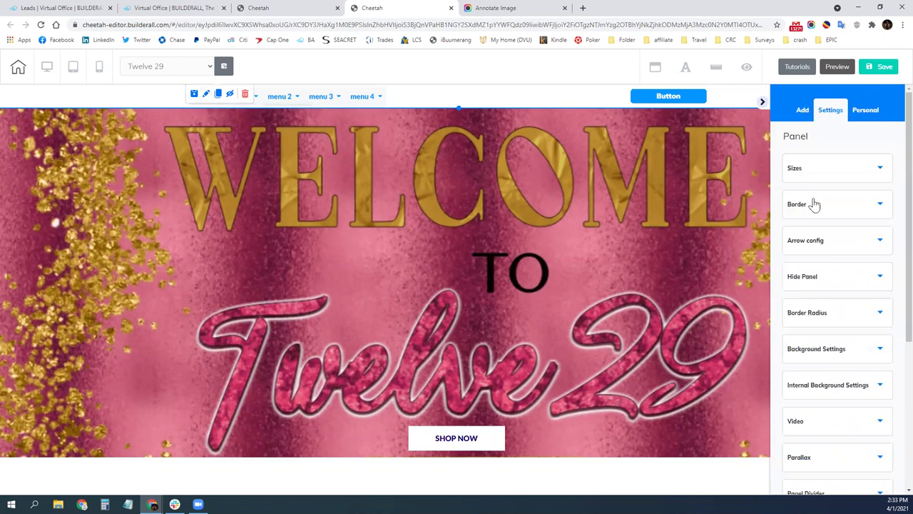
{"action": "scroll", "coordinate": [822, 335], "scroll_direction": "down", "scroll_amount": 4}
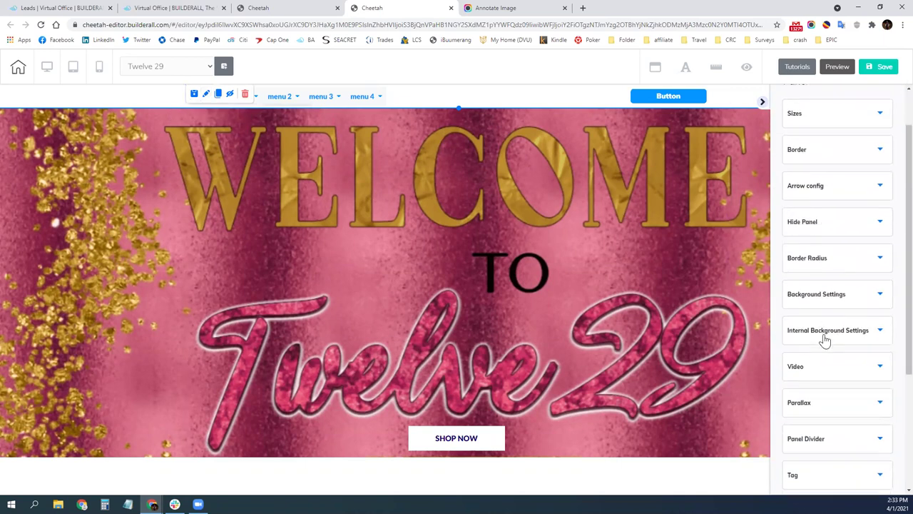
{"action": "scroll", "coordinate": [821, 341], "scroll_direction": "down", "scroll_amount": 3}
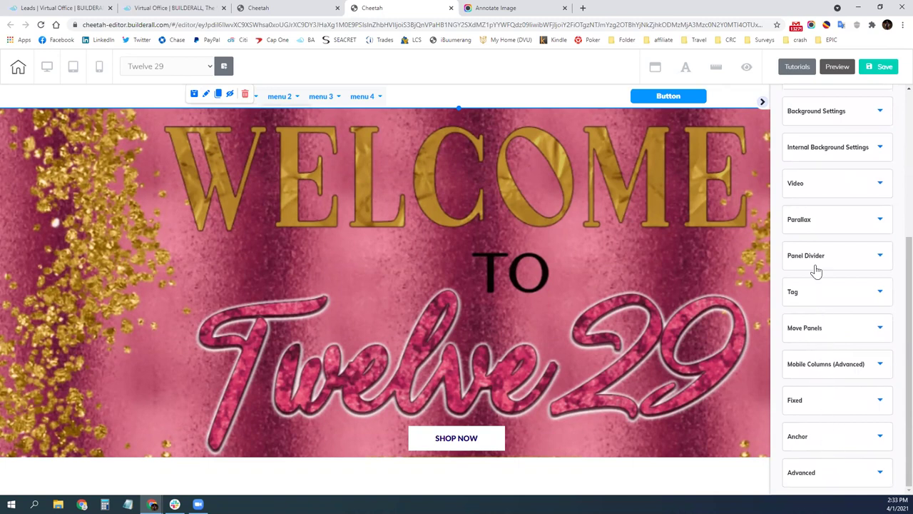
{"action": "scroll", "coordinate": [815, 272], "scroll_direction": "up", "scroll_amount": 3}
{"action": "scroll", "coordinate": [817, 278], "scroll_direction": "up", "scroll_amount": 4}
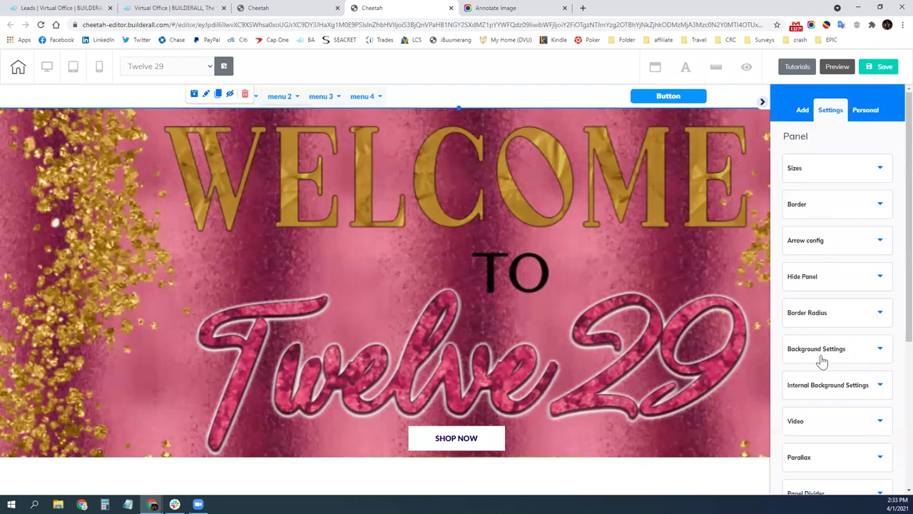
{"action": "left_click", "coordinate": [821, 353]}
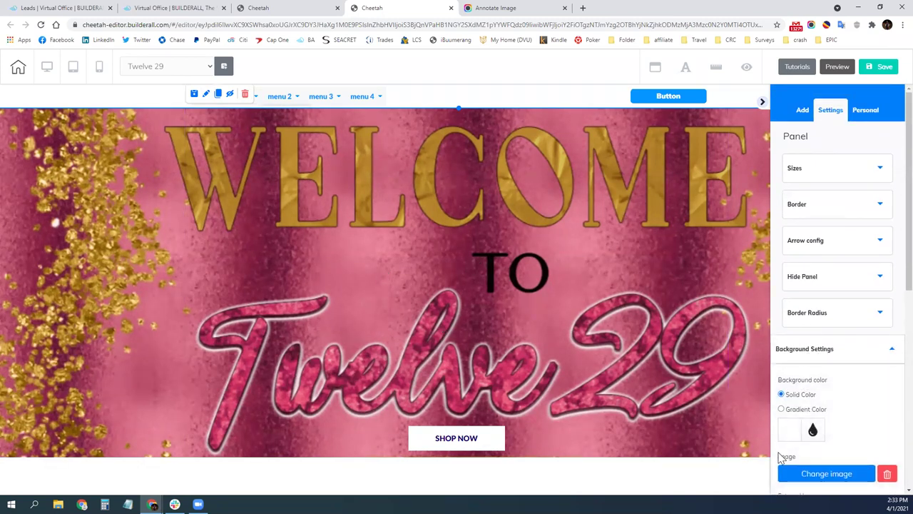
{"action": "left_click", "coordinate": [785, 435]}
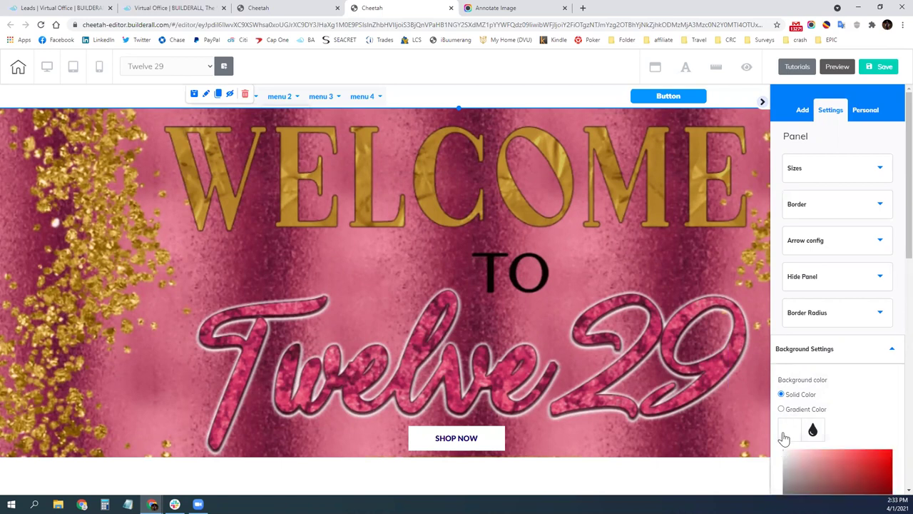
{"action": "scroll", "coordinate": [829, 450], "scroll_direction": "down", "scroll_amount": 3}
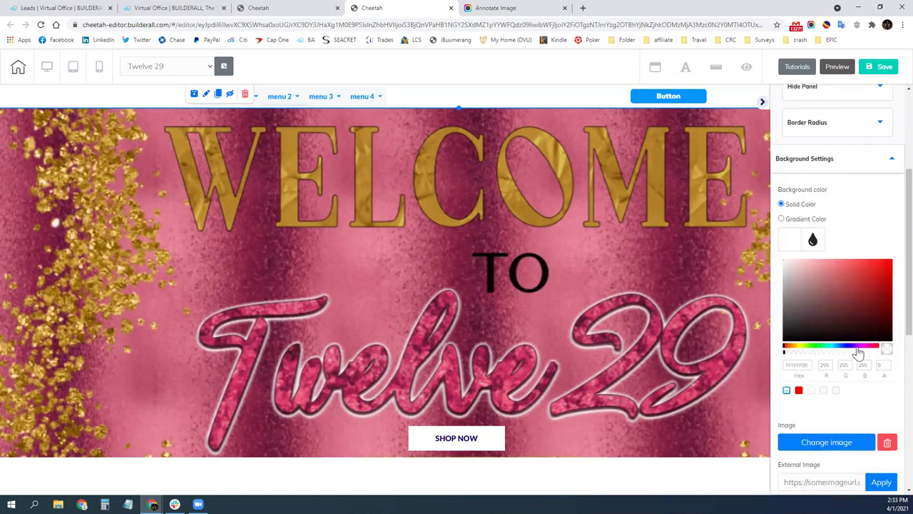
{"action": "left_click", "coordinate": [813, 286]}
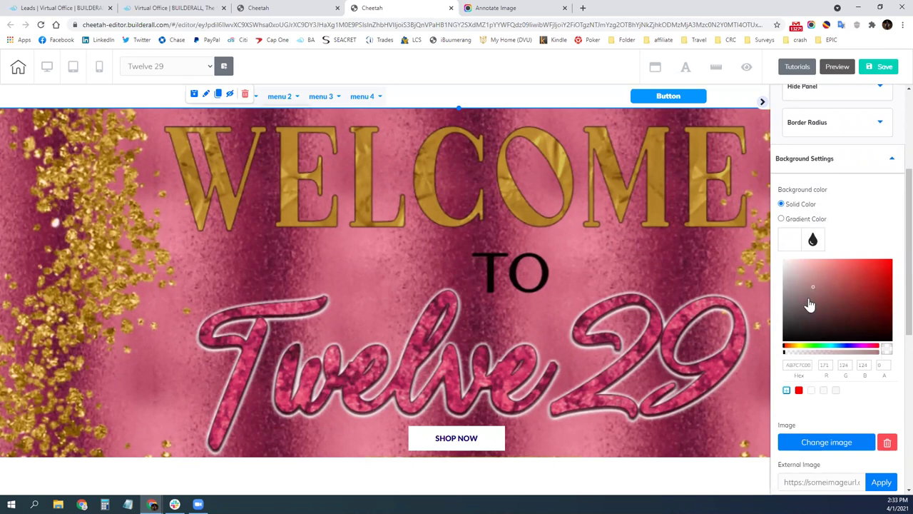
{"action": "scroll", "coordinate": [814, 359], "scroll_direction": "down", "scroll_amount": 3}
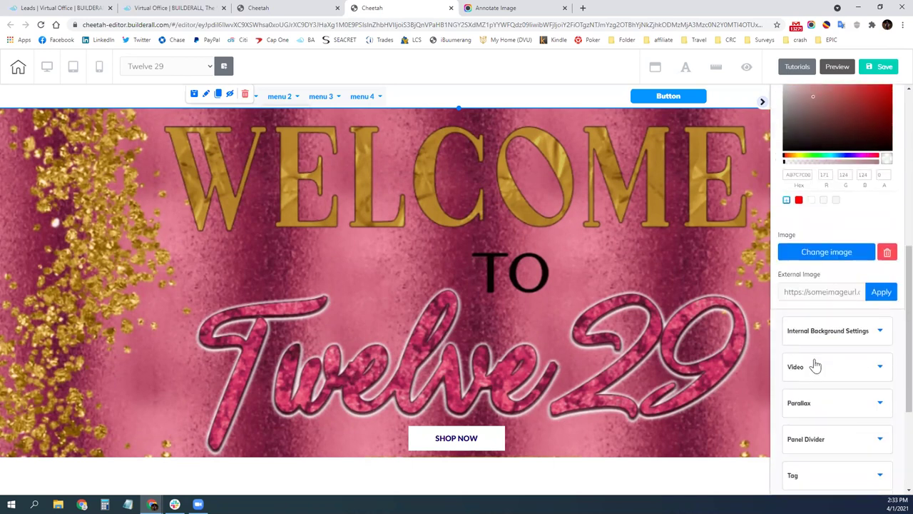
{"action": "scroll", "coordinate": [815, 365], "scroll_direction": "up", "scroll_amount": 5}
{"action": "scroll", "coordinate": [806, 371], "scroll_direction": "up", "scroll_amount": 2}
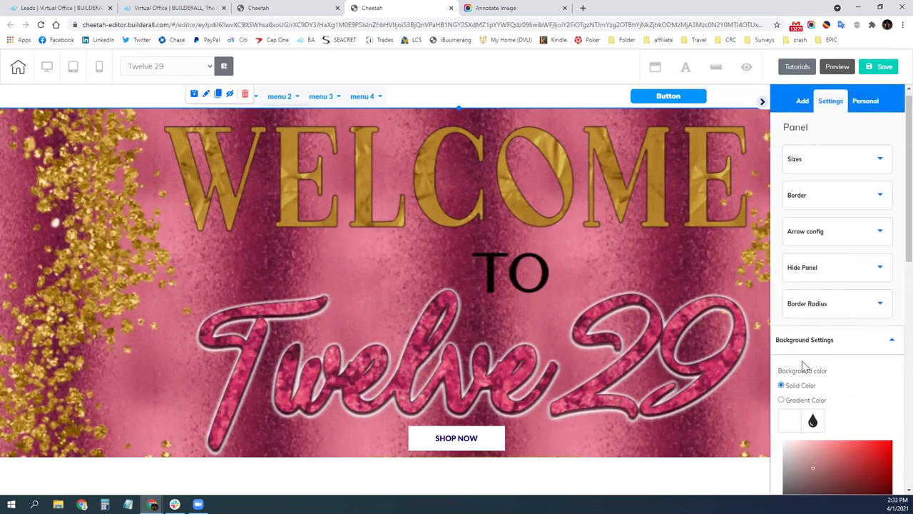
Examine the header panel's size, border, arrow and hide settings.
{"action": "left_click", "coordinate": [802, 169]}
{"action": "left_click", "coordinate": [803, 174]}
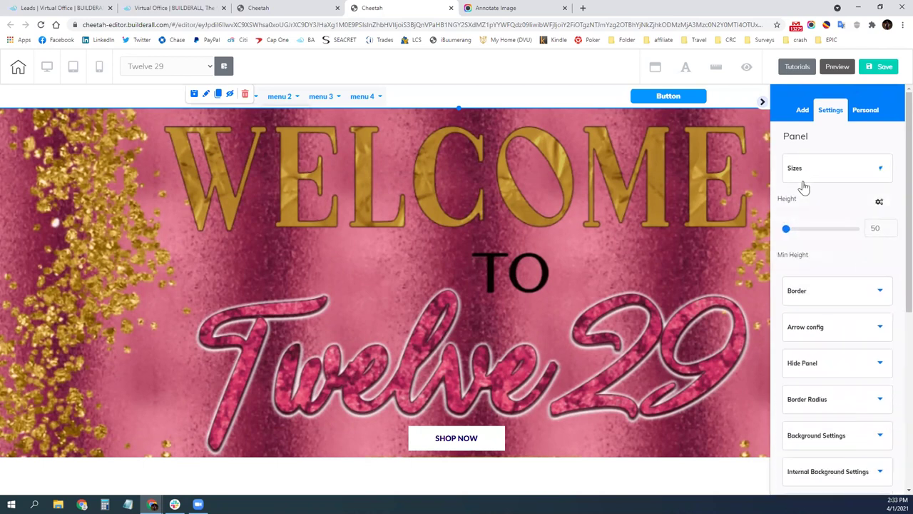
{"action": "left_click", "coordinate": [806, 209]}
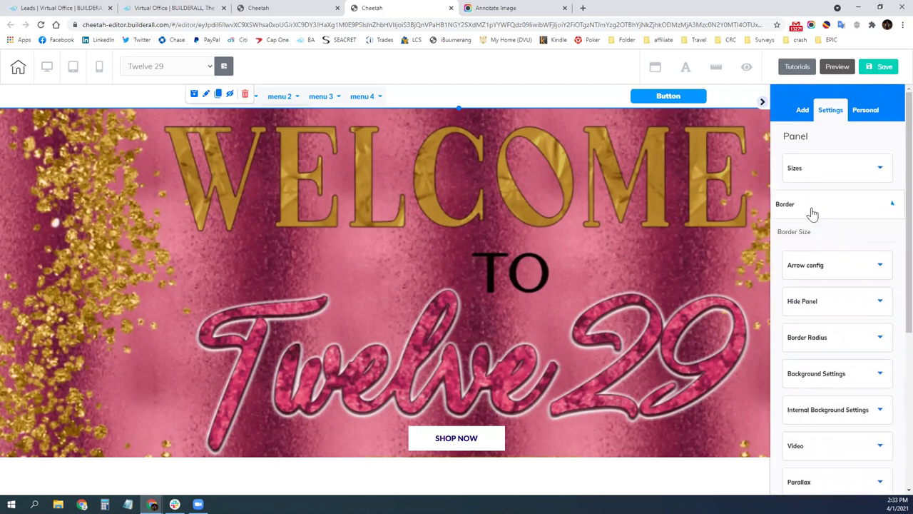
{"action": "left_click", "coordinate": [812, 211]}
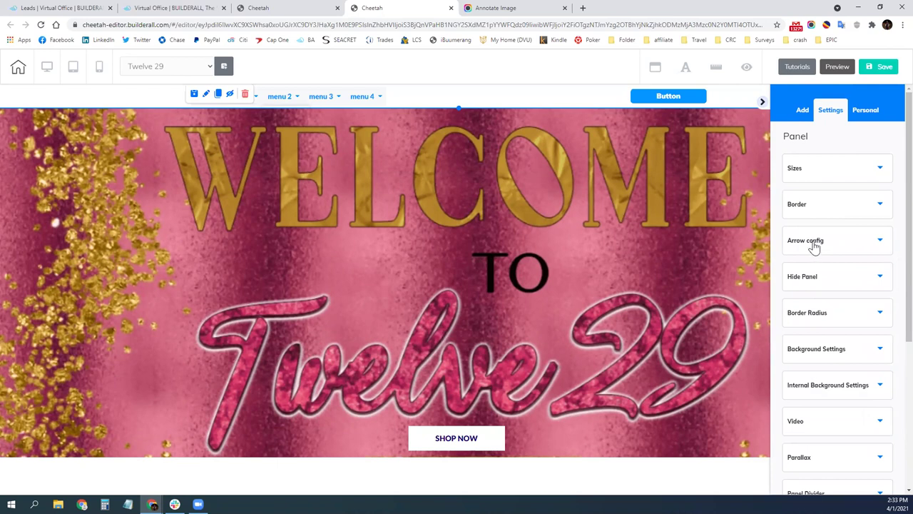
{"action": "left_click", "coordinate": [813, 248]}
{"action": "left_click", "coordinate": [814, 250]}
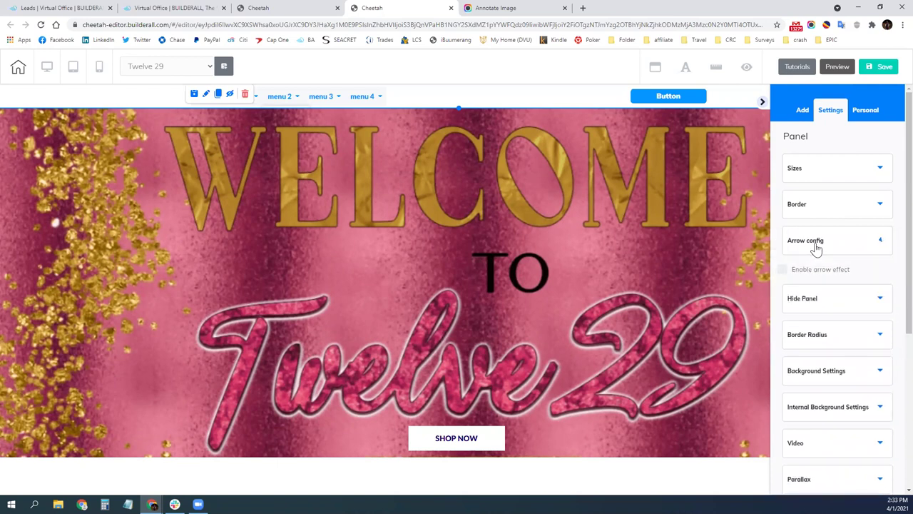
{"action": "left_click", "coordinate": [816, 284]}
{"action": "left_click", "coordinate": [815, 283]}
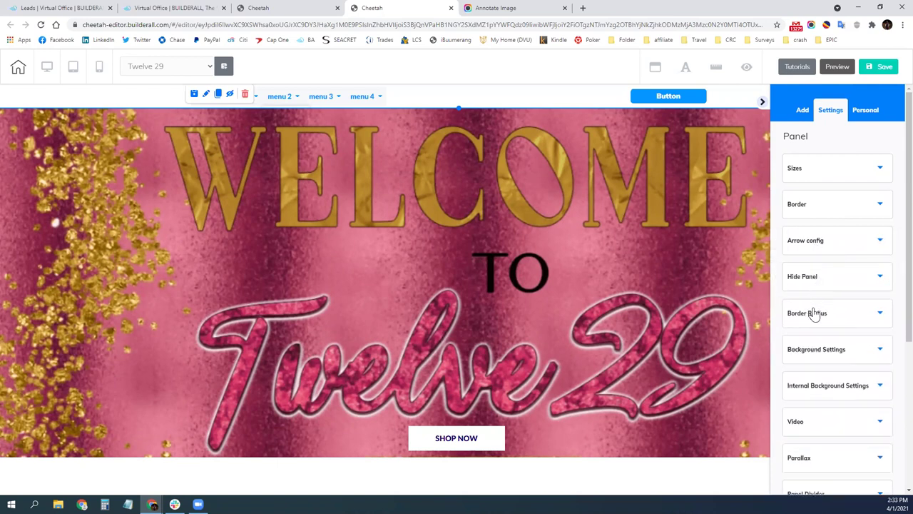
Examine the header panel's background, video, panel divider, move, fixed and anchor settings.
{"action": "scroll", "coordinate": [818, 352], "scroll_direction": "down", "scroll_amount": 1}
{"action": "left_click", "coordinate": [819, 322]}
{"action": "scroll", "coordinate": [815, 322], "scroll_direction": "down", "scroll_amount": 3}
{"action": "scroll", "coordinate": [833, 288], "scroll_direction": "down", "scroll_amount": 5}
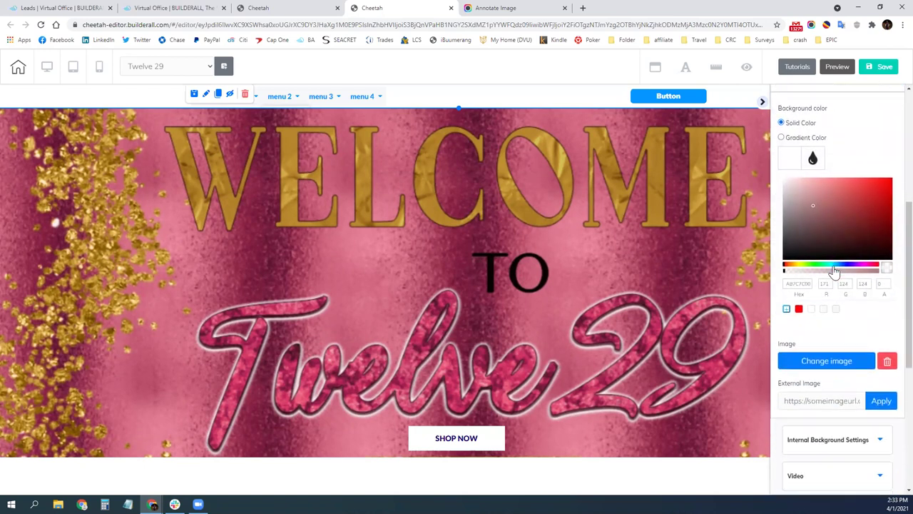
{"action": "left_click", "coordinate": [825, 261]}
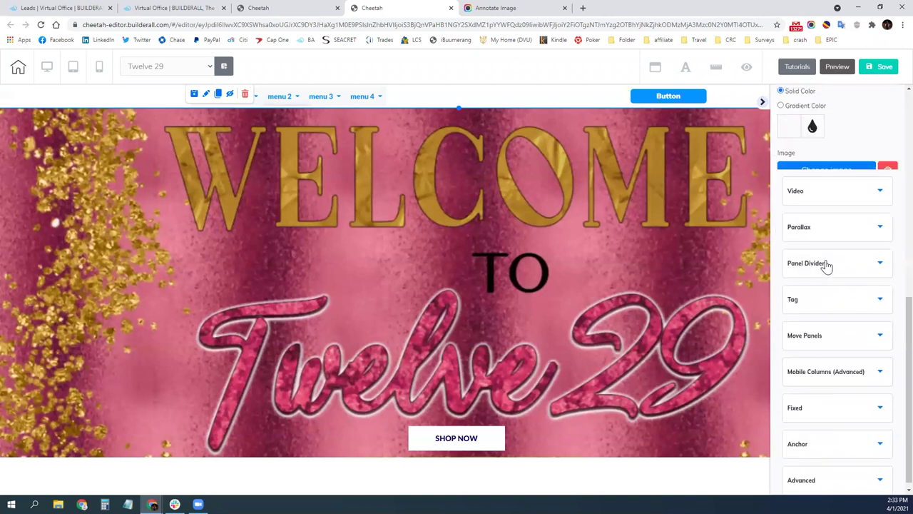
{"action": "left_click", "coordinate": [812, 192]}
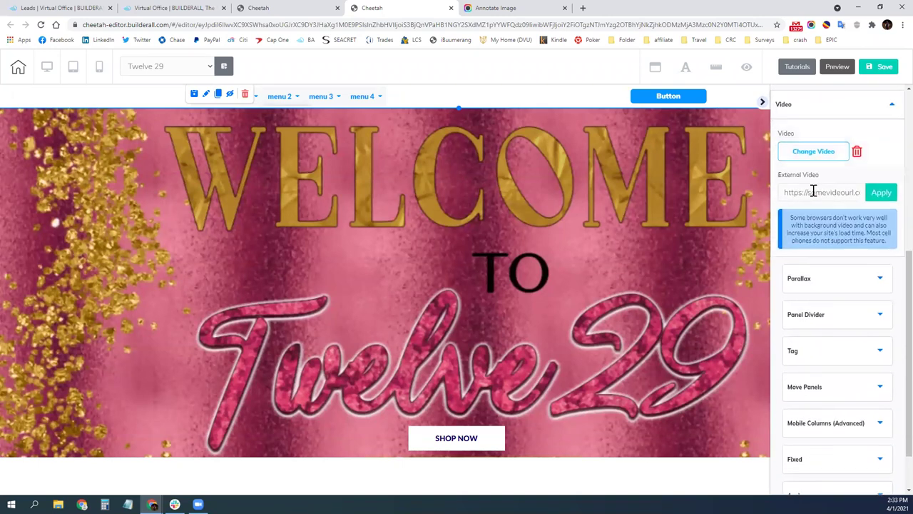
{"action": "left_click", "coordinate": [819, 321]}
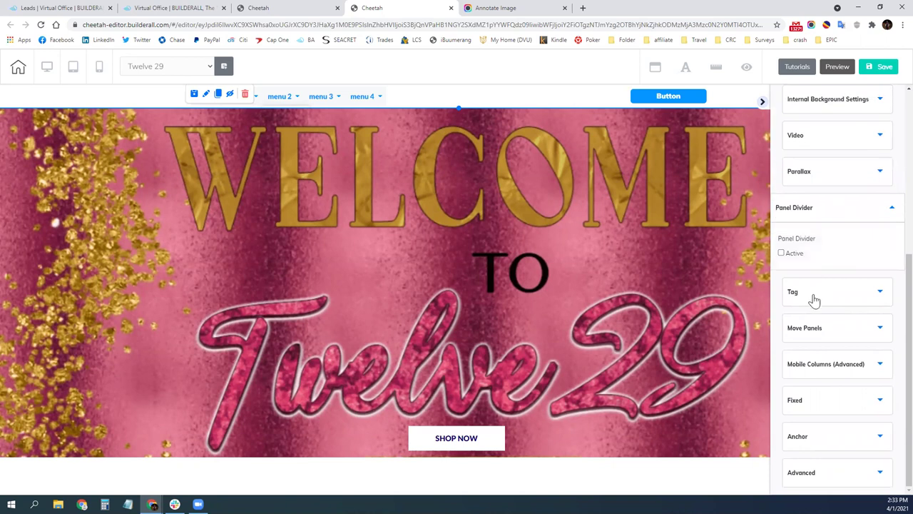
{"action": "left_click", "coordinate": [815, 332]}
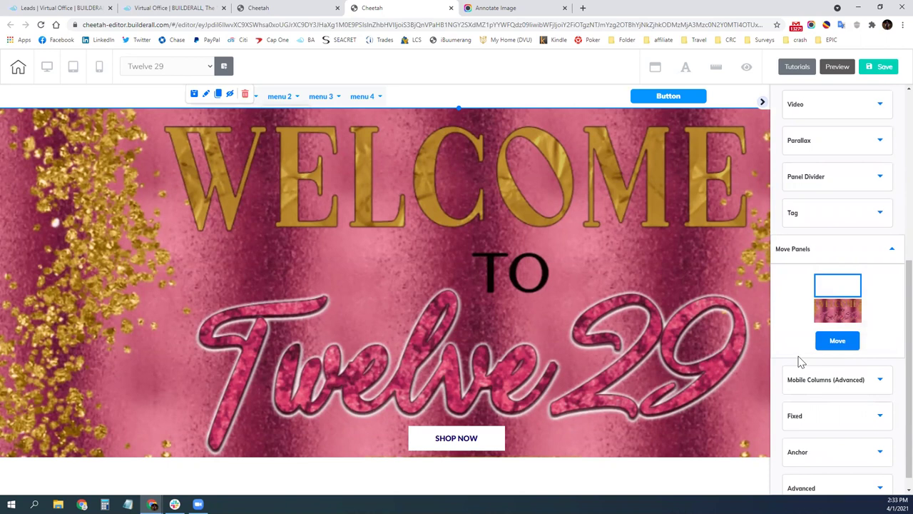
{"action": "left_click", "coordinate": [803, 402]}
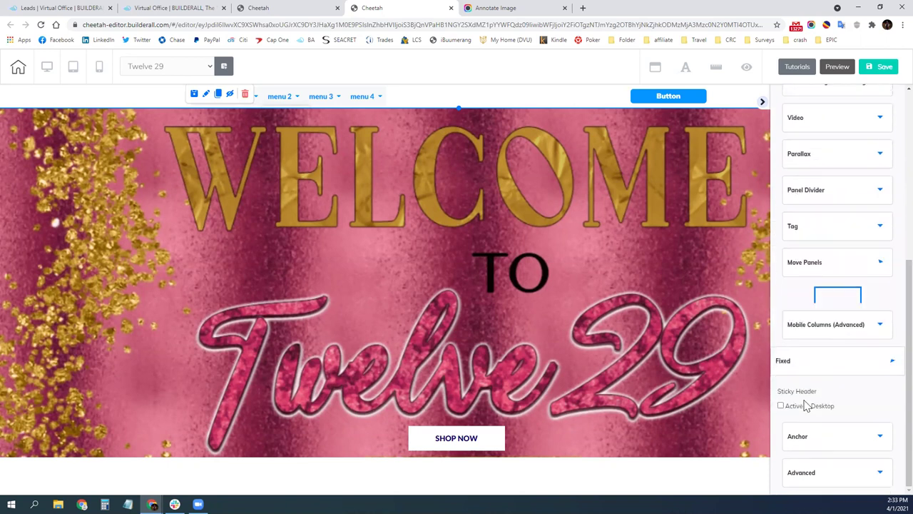
{"action": "left_click", "coordinate": [814, 437]}
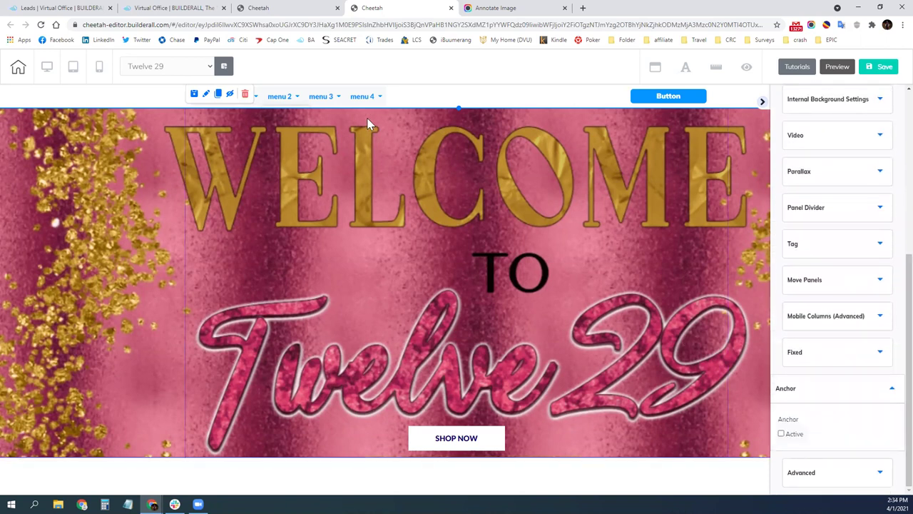
Rename the header menu's "menu 1" item as Catalog.
{"action": "left_click", "coordinate": [354, 100]}
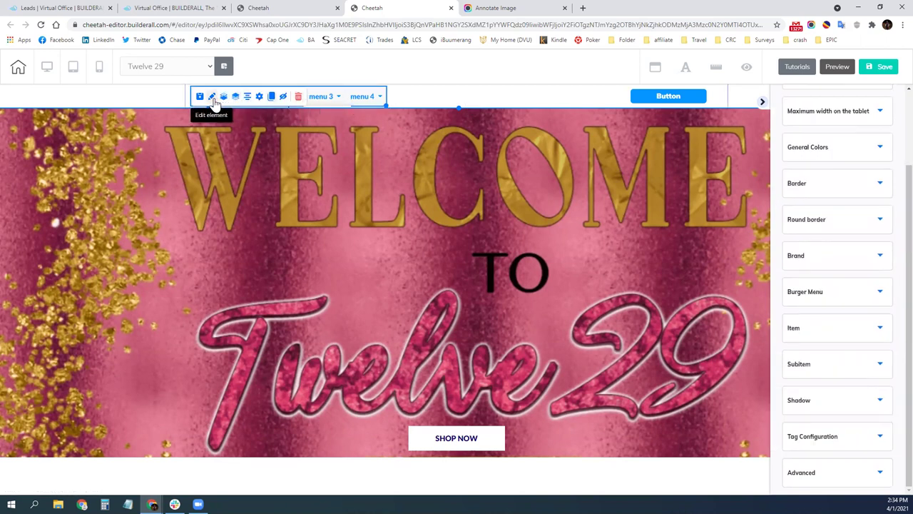
{"action": "left_click", "coordinate": [259, 98]}
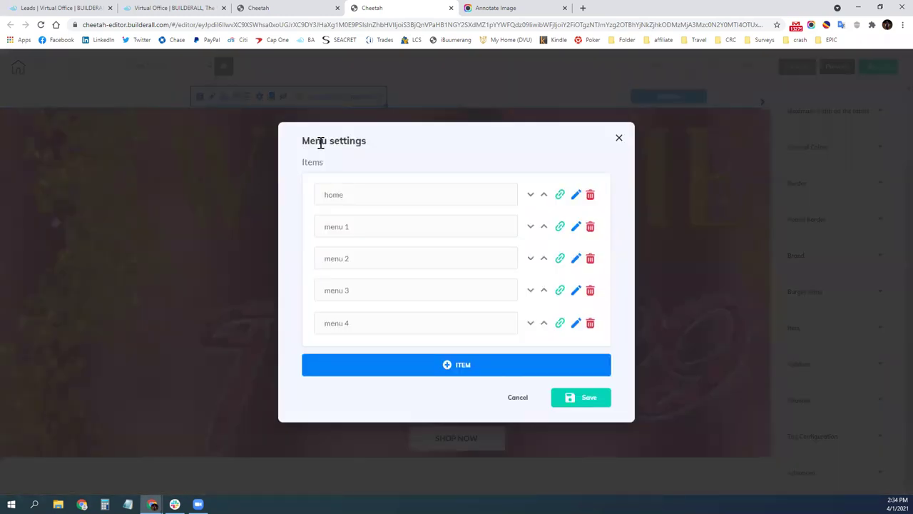
{"action": "left_click", "coordinate": [576, 228]}
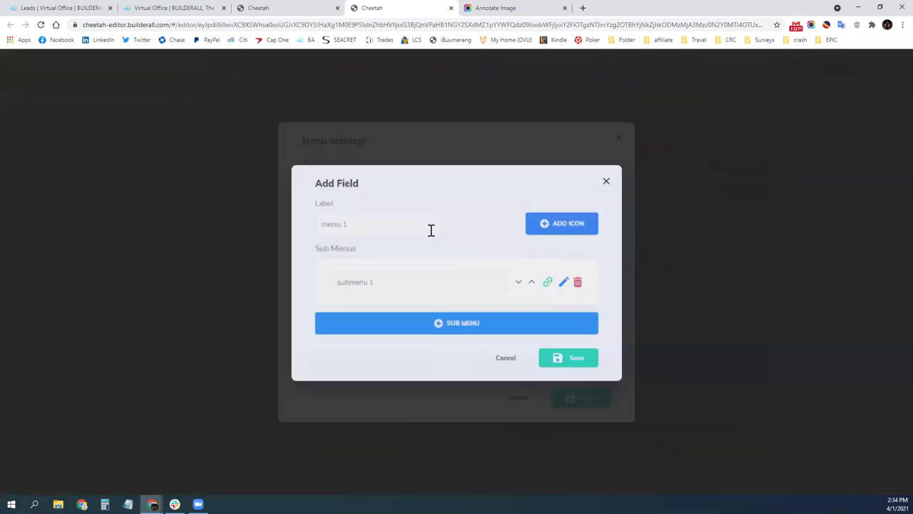
{"action": "left_click_drag", "start_coordinate": [353, 224], "coordinate": [324, 226]}
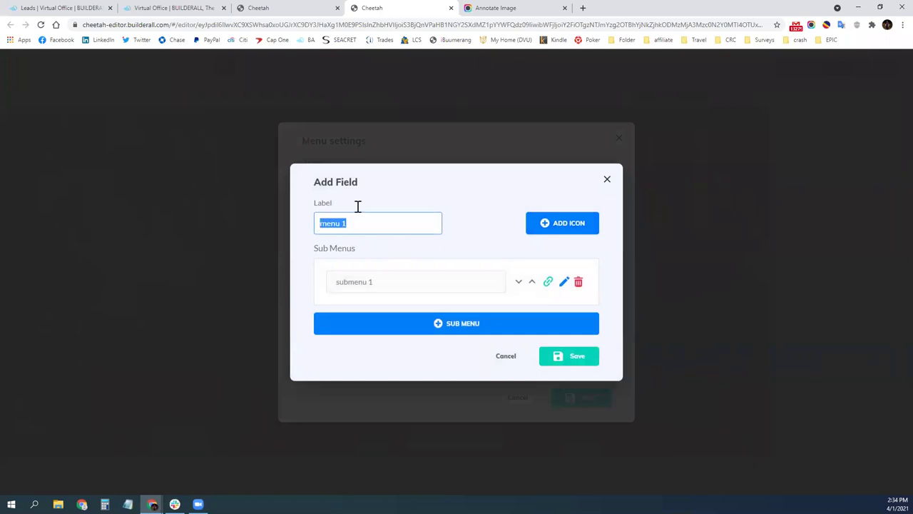
{"action": "type", "text": "Catalog"}
{"action": "left_click", "coordinate": [550, 356]}
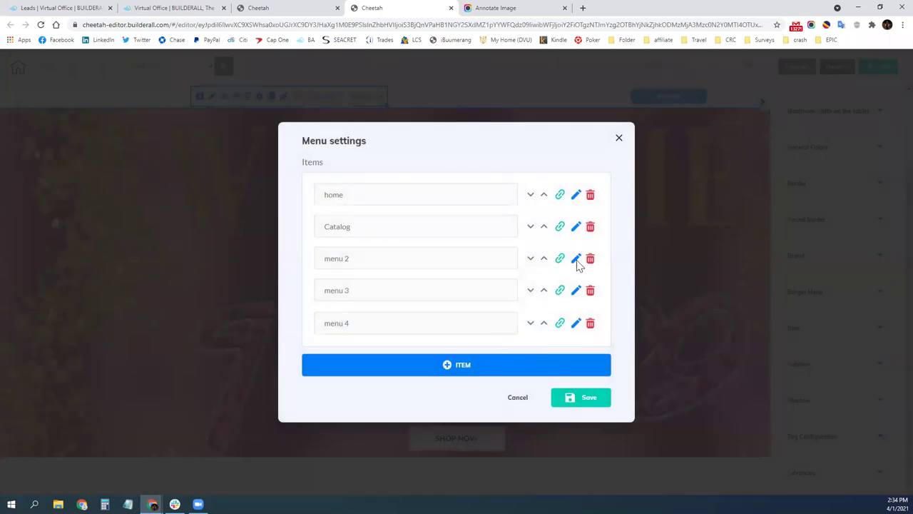
Rename the "menu 2" item as Policies and delete both of its submenus.
{"action": "left_click", "coordinate": [577, 260]}
{"action": "left_click_drag", "start_coordinate": [383, 216], "coordinate": [324, 206]}
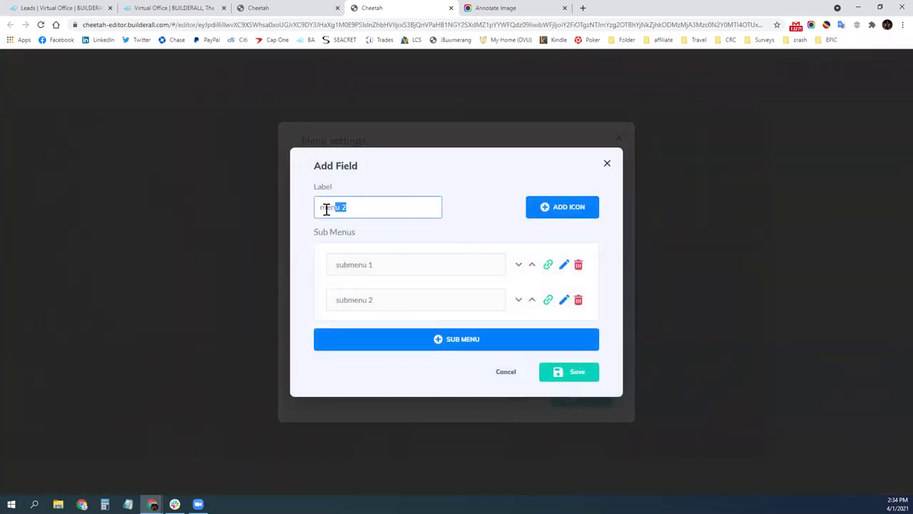
{"action": "type", "text": "Po9"}
{"action": "left_click", "coordinate": [578, 266]}
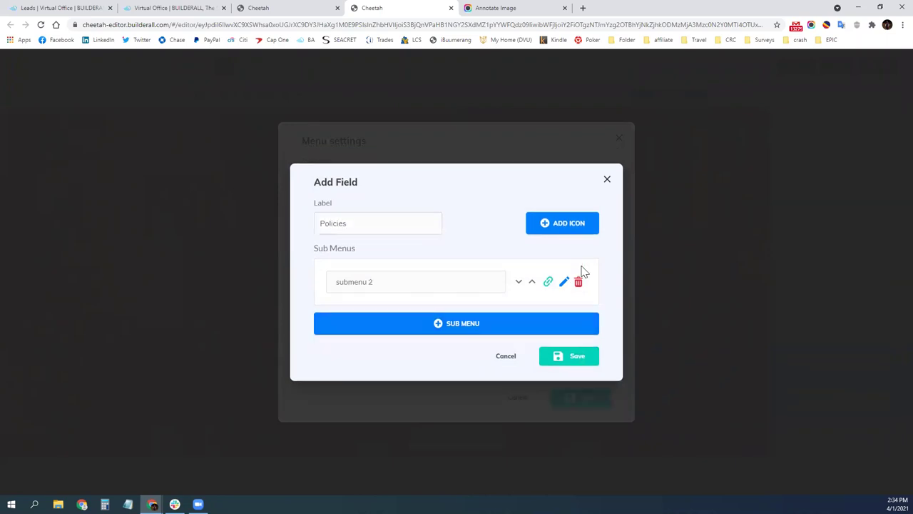
{"action": "left_click", "coordinate": [578, 283]}
{"action": "left_click", "coordinate": [559, 353]}
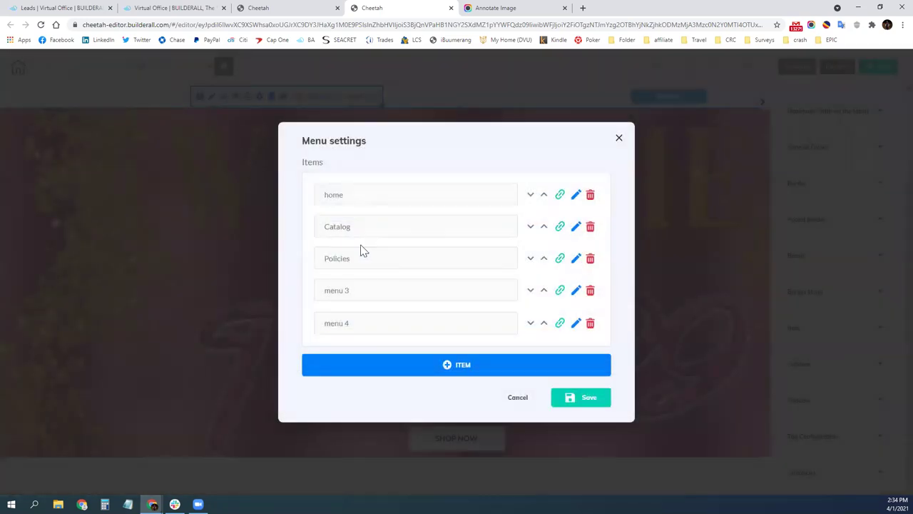
Rename the "menu 3" item as Follow on IG and delete its three submenus.
{"action": "left_click", "coordinate": [576, 290]}
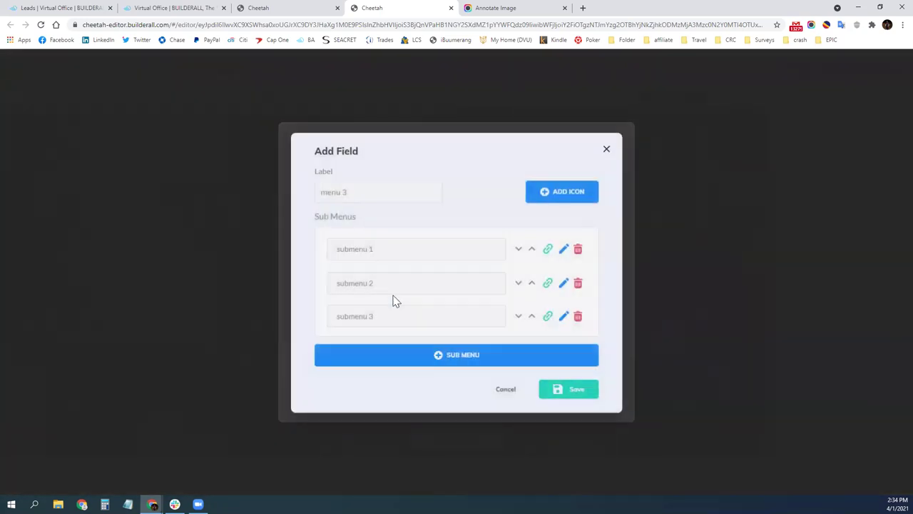
{"action": "left_click", "coordinate": [345, 191]}
{"action": "left_click_drag", "start_coordinate": [345, 191], "coordinate": [321, 192]}
{"action": "type", "text": "Follow on IG"}
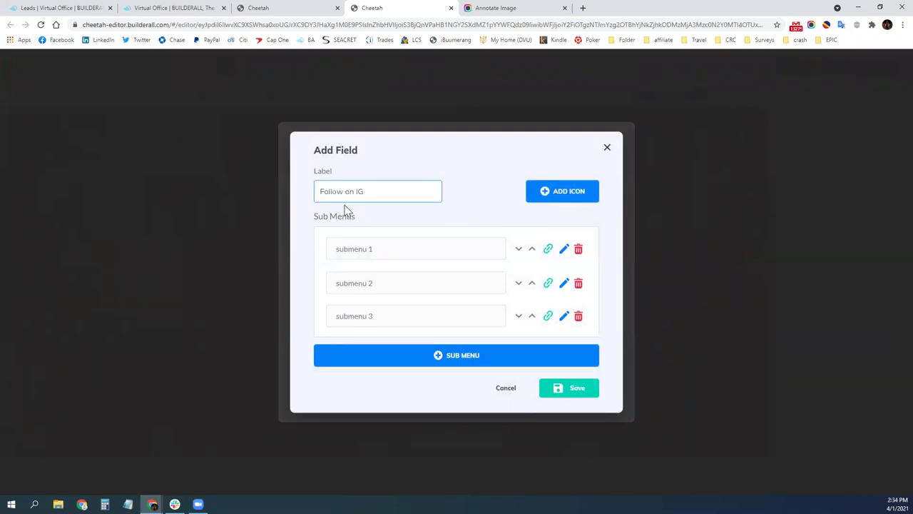
{"action": "left_click", "coordinate": [579, 251]}
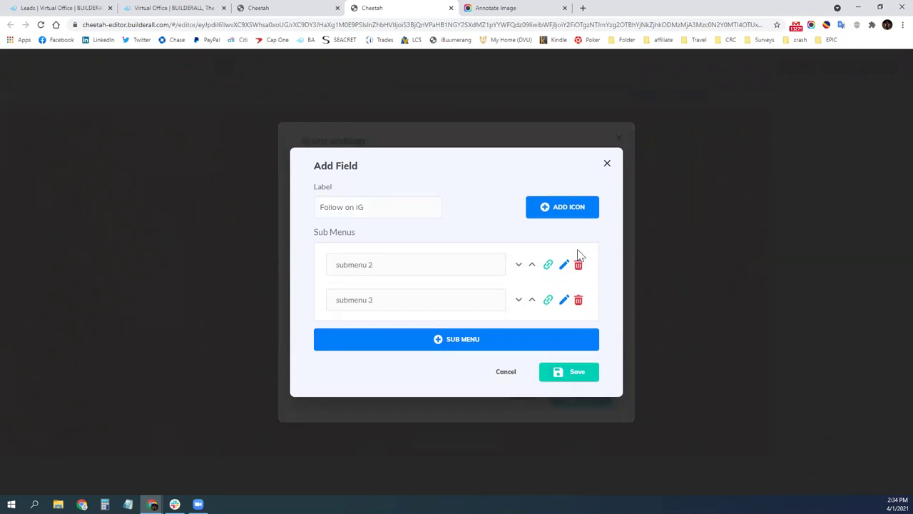
{"action": "left_click", "coordinate": [578, 263]}
{"action": "left_click", "coordinate": [579, 280]}
{"action": "left_click", "coordinate": [577, 348]}
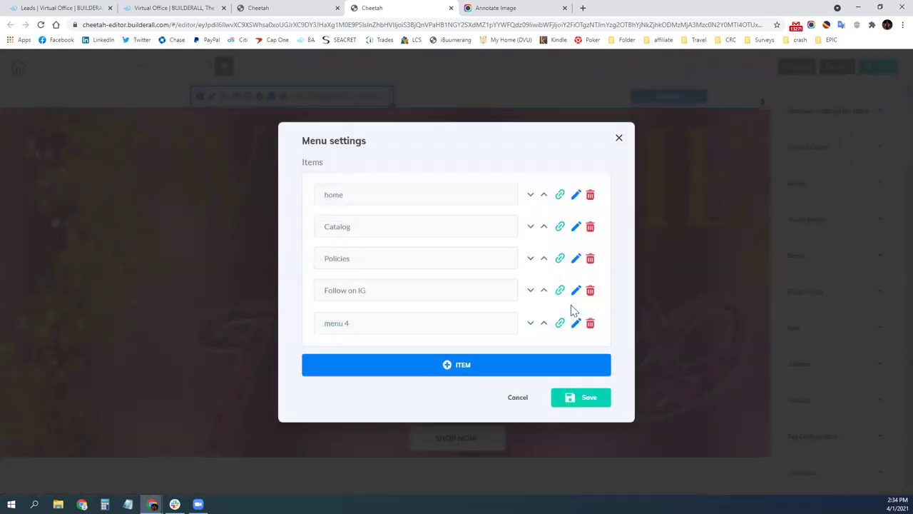
Delete the "menu 4" item and save the header menu settings.
{"action": "left_click", "coordinate": [592, 328]}
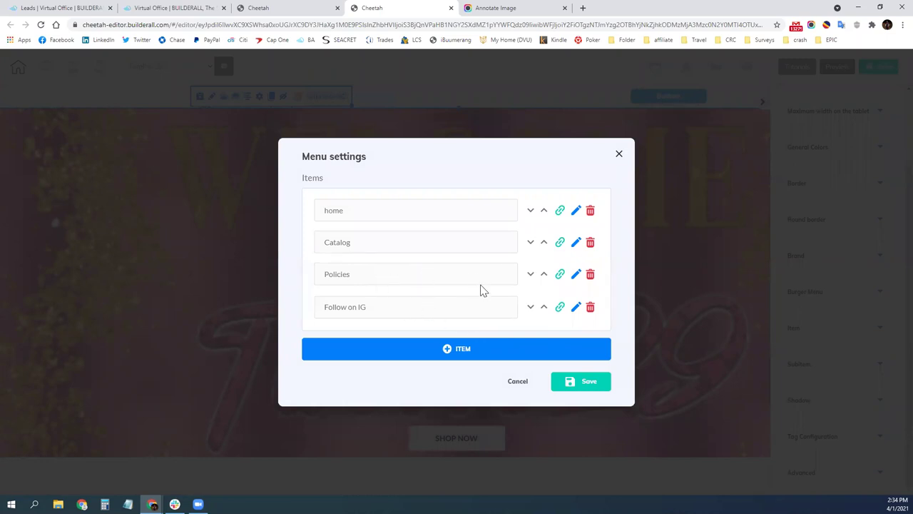
{"action": "left_click", "coordinate": [584, 385]}
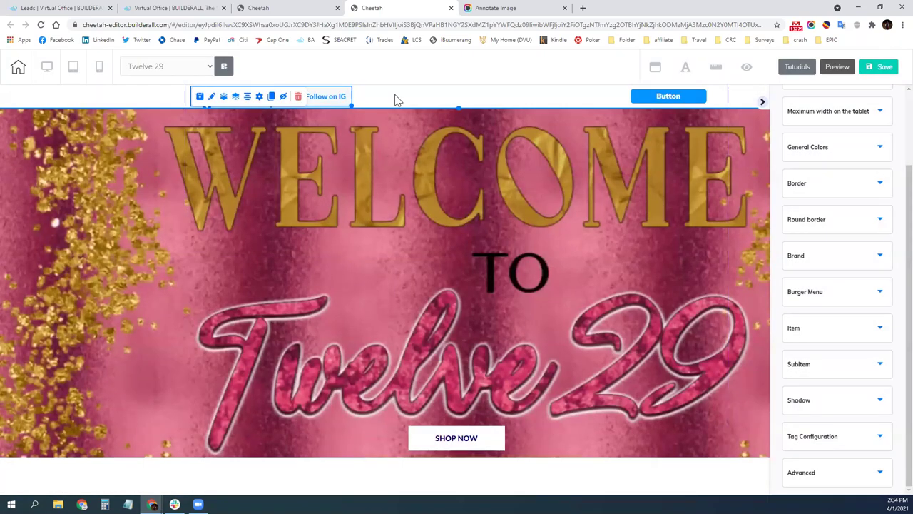
{"action": "left_click", "coordinate": [281, 151]}
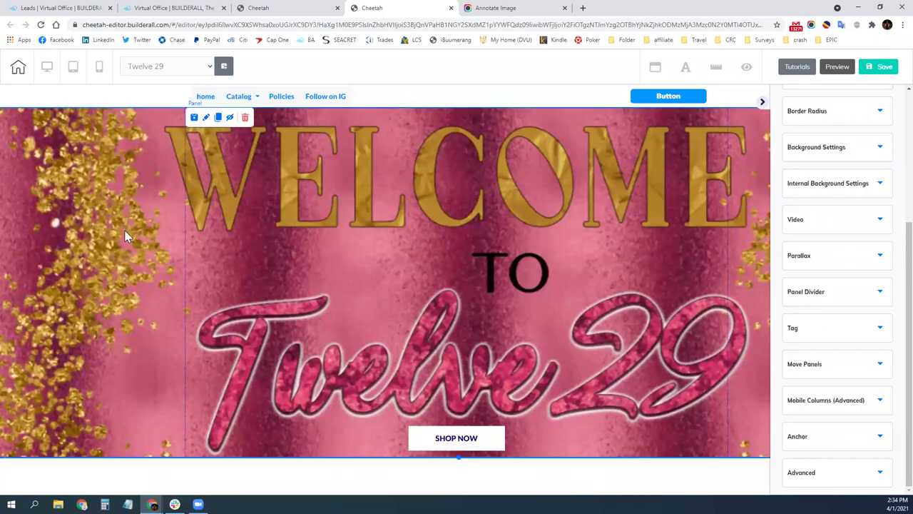
Rename the submenu under the Catalog menu item as Purses.
{"action": "left_click", "coordinate": [258, 100]}
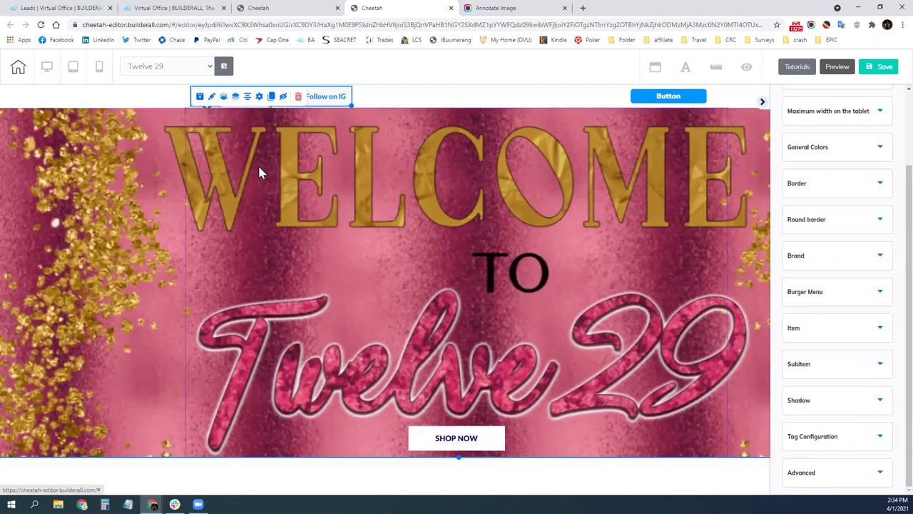
{"action": "left_click", "coordinate": [259, 102]}
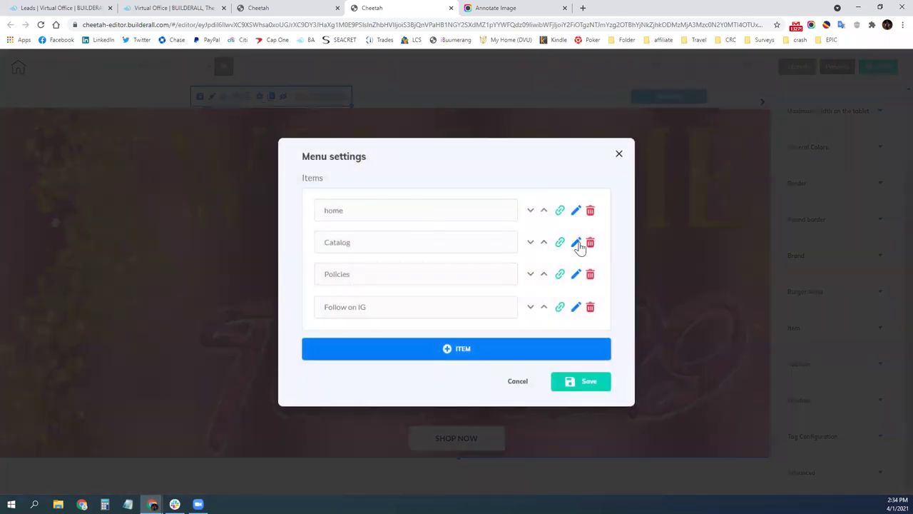
{"action": "left_click", "coordinate": [576, 243]}
{"action": "mouse_move", "coordinate": [373, 282]}
{"action": "left_mouse_down"}
{"action": "mouse_move", "coordinate": [358, 281]}
{"action": "mouse_move", "coordinate": [383, 288]}
{"action": "mouse_move", "coordinate": [327, 271]}
{"action": "left_mouse_up"}
{"action": "left_click", "coordinate": [564, 284]}
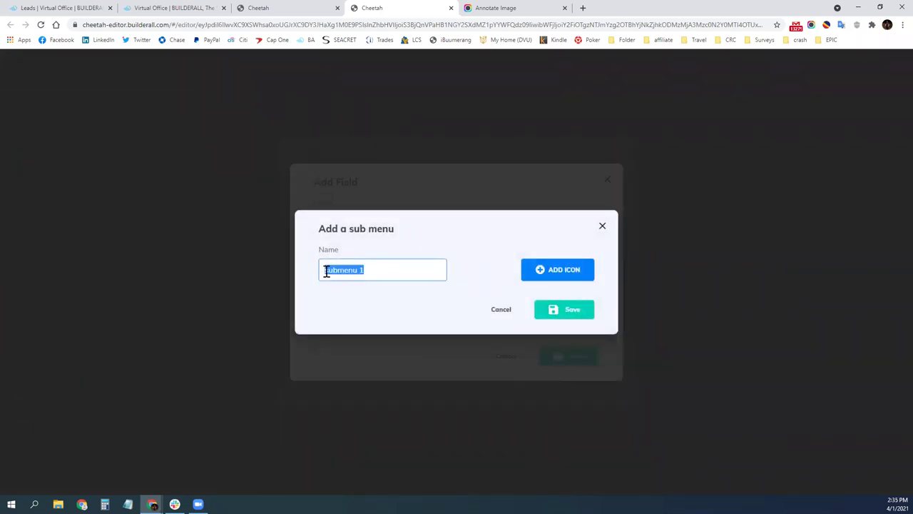
{"action": "key", "text": "BackSpace"}
{"action": "left_click", "coordinate": [542, 310]}
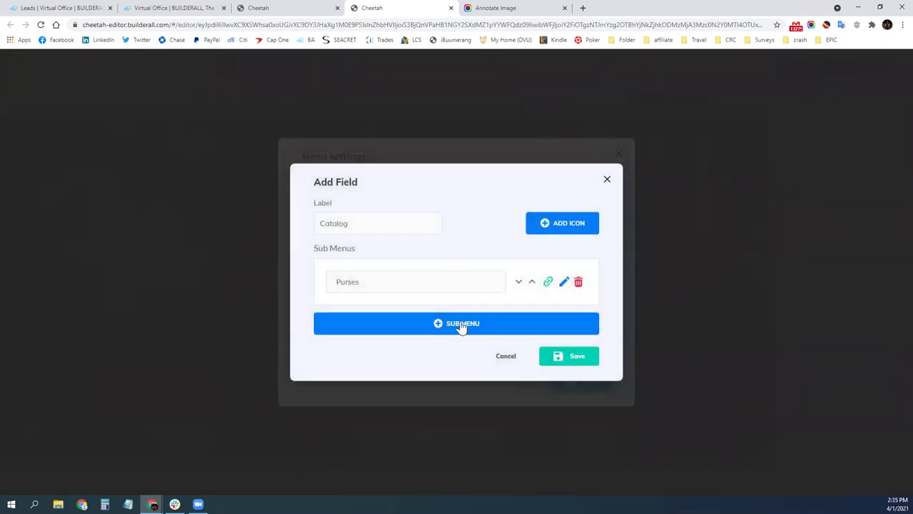
Add a Fur Slides submenu under the Catalog item.
{"action": "left_click", "coordinate": [401, 314]}
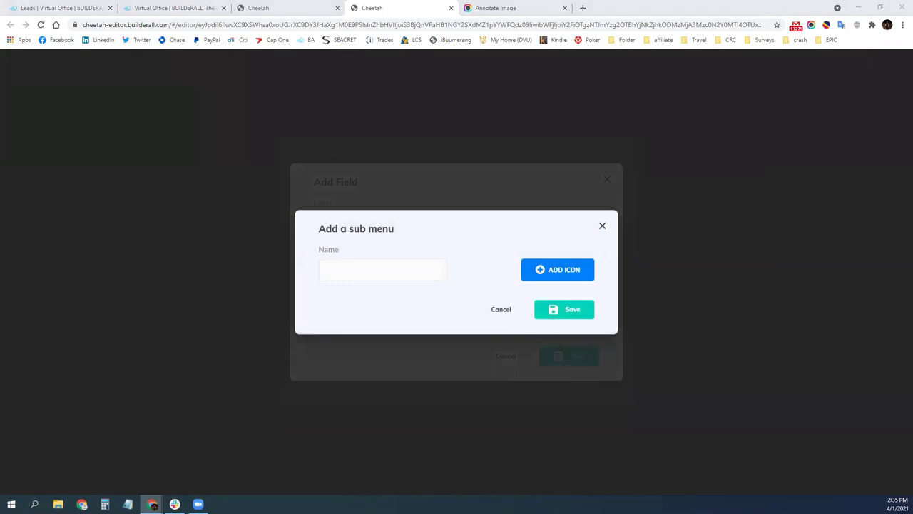
{"action": "left_click", "coordinate": [341, 263]}
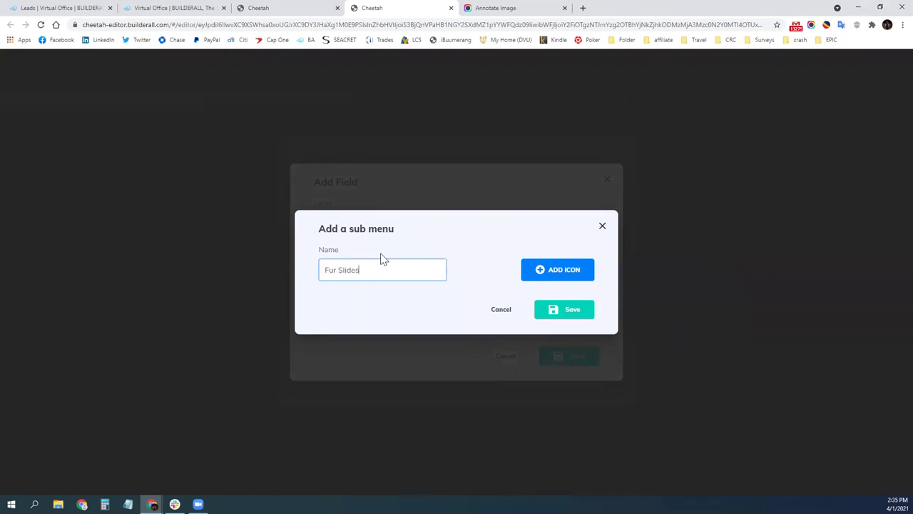
{"action": "left_click", "coordinate": [564, 310]}
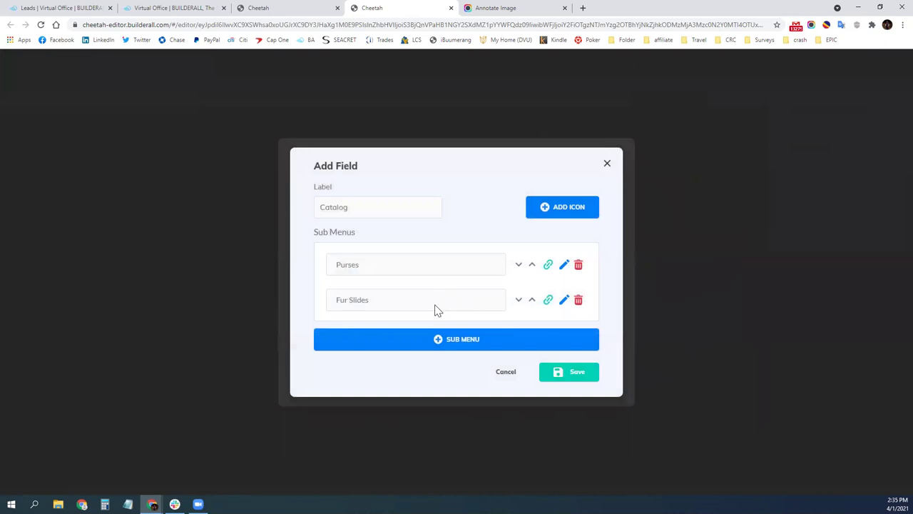
Add a Twelve Sets submenu under Catalog and save the header menu settings.
{"action": "left_click", "coordinate": [534, 343]}
{"action": "left_click", "coordinate": [383, 273]}
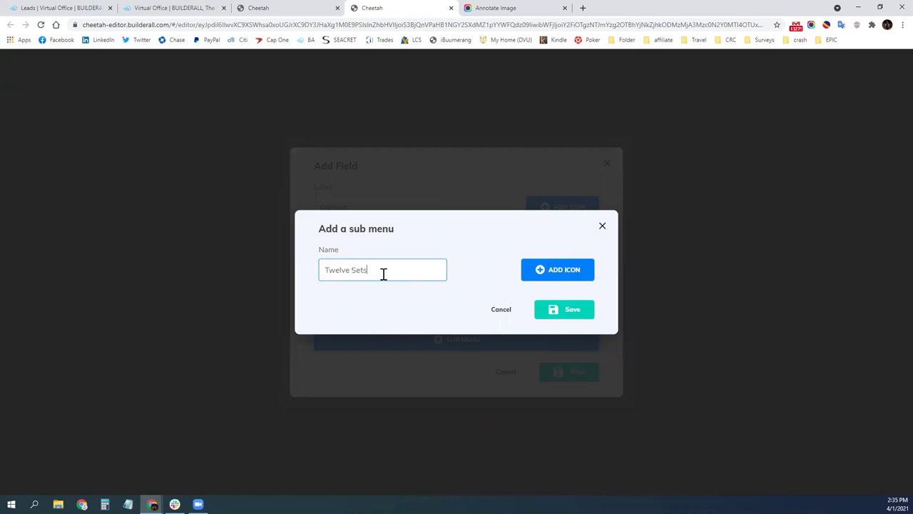
{"action": "type", "text": "Twelve Sets"}
{"action": "left_click", "coordinate": [562, 309]}
{"action": "left_click", "coordinate": [585, 392]}
{"action": "left_click", "coordinate": [596, 388]}
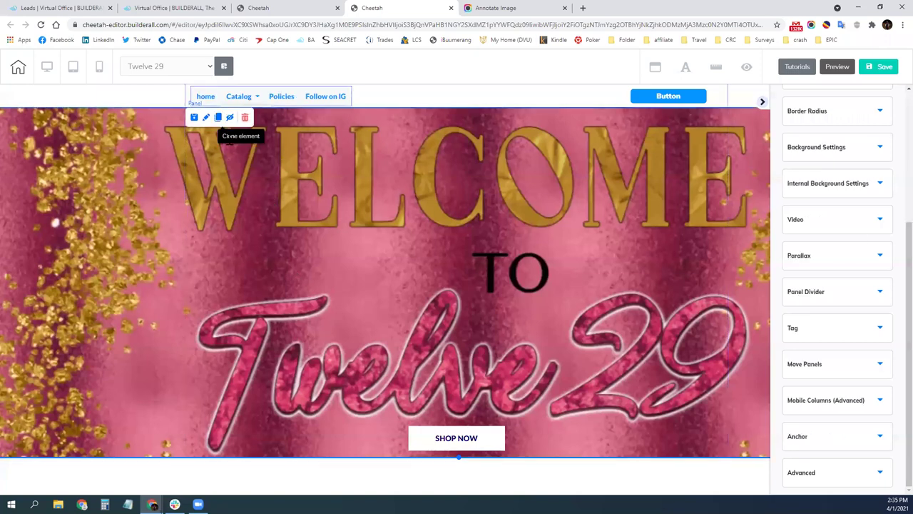
Preview the page and test the Catalog dropdown in the header menu.
{"action": "left_click", "coordinate": [257, 157]}
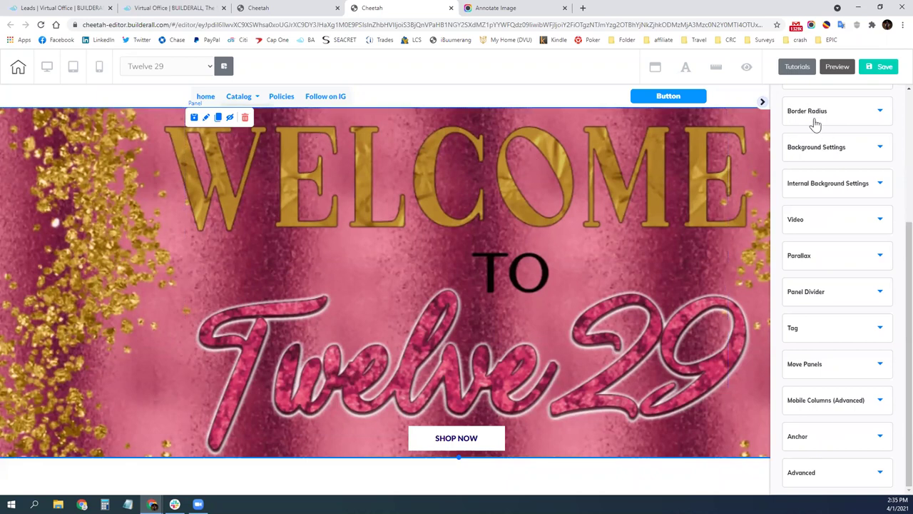
{"action": "left_click", "coordinate": [836, 66]}
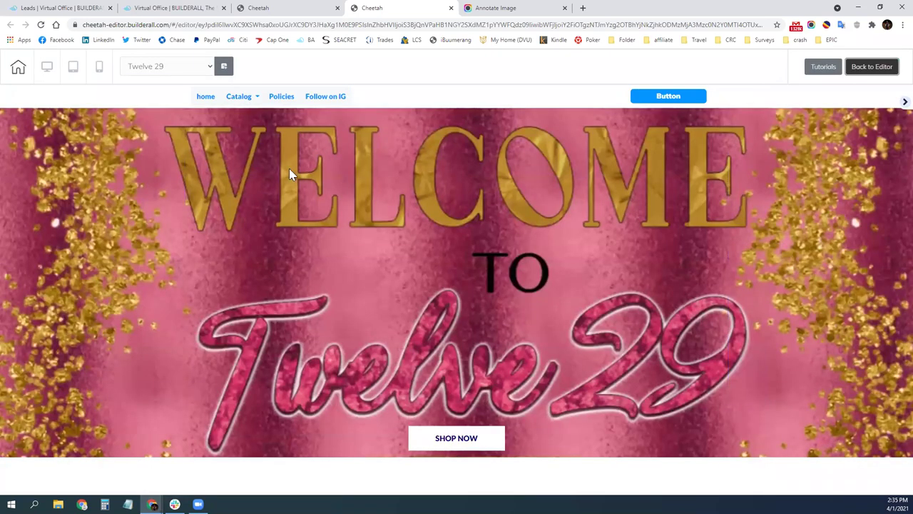
{"action": "left_click", "coordinate": [253, 105]}
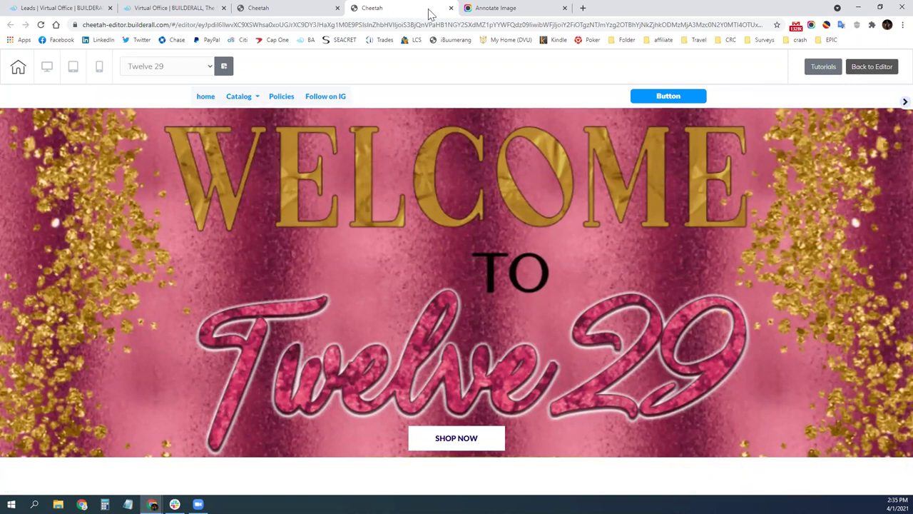
{"action": "left_click", "coordinate": [255, 98]}
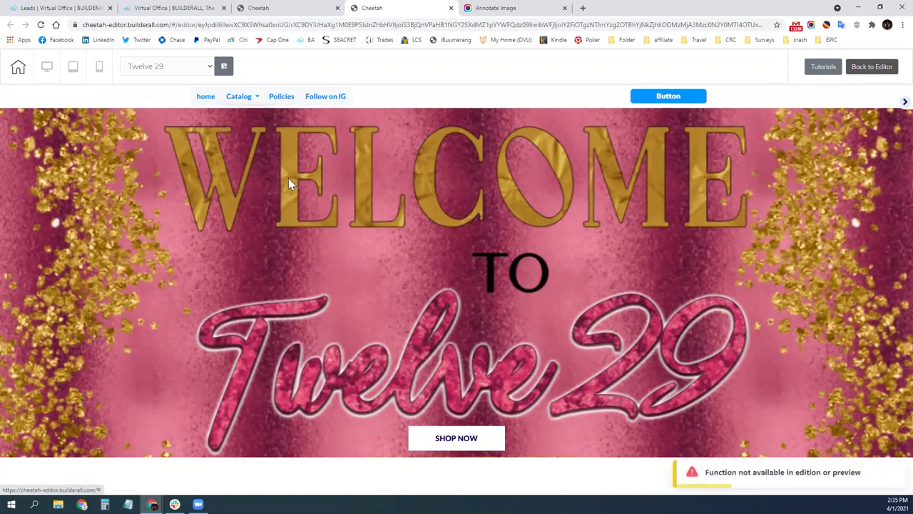
Reload the page editor, leaving the site without saving the changes.
{"action": "left_click", "coordinate": [451, 8]}
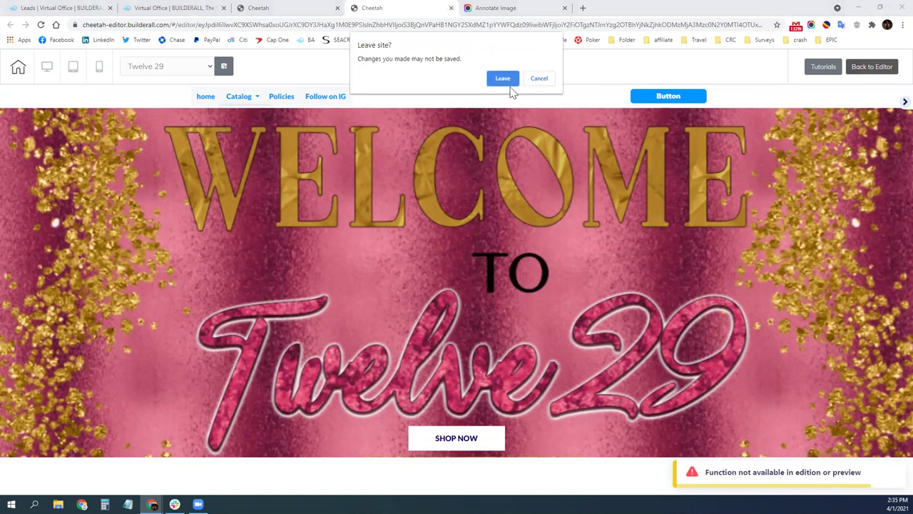
{"action": "left_click", "coordinate": [503, 78]}
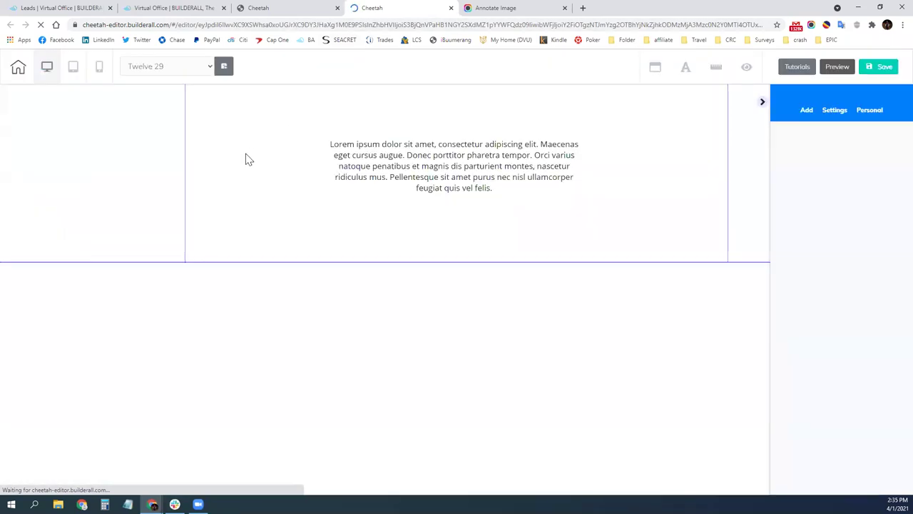
Open the Twelve 29 page for editing from the site's page list, then close that duplicate editor and the Annotate Image tab.
{"action": "left_click", "coordinate": [306, 14]}
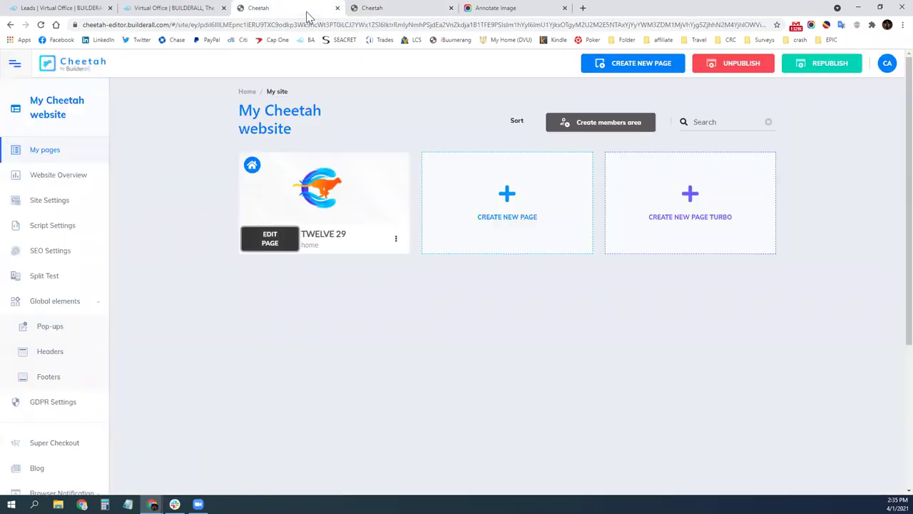
{"action": "left_click", "coordinate": [284, 241]}
{"action": "left_click", "coordinate": [553, 13]}
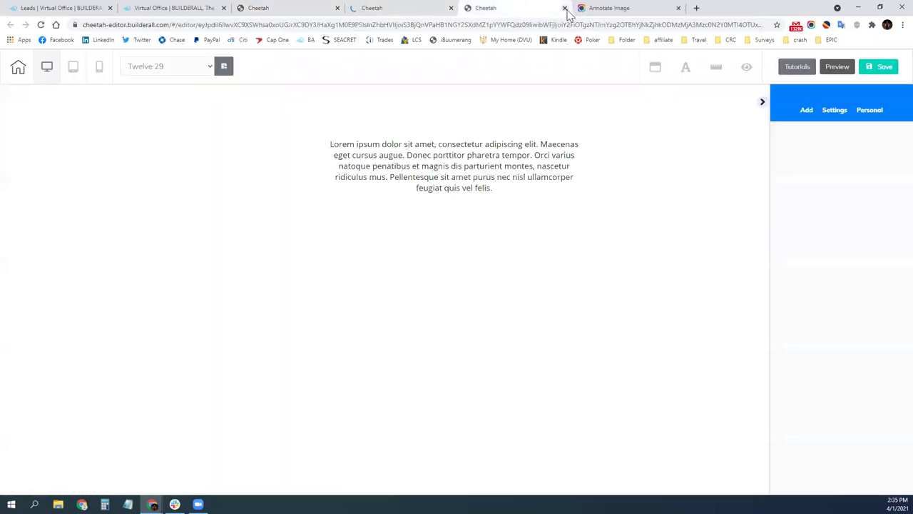
{"action": "left_click", "coordinate": [564, 9]}
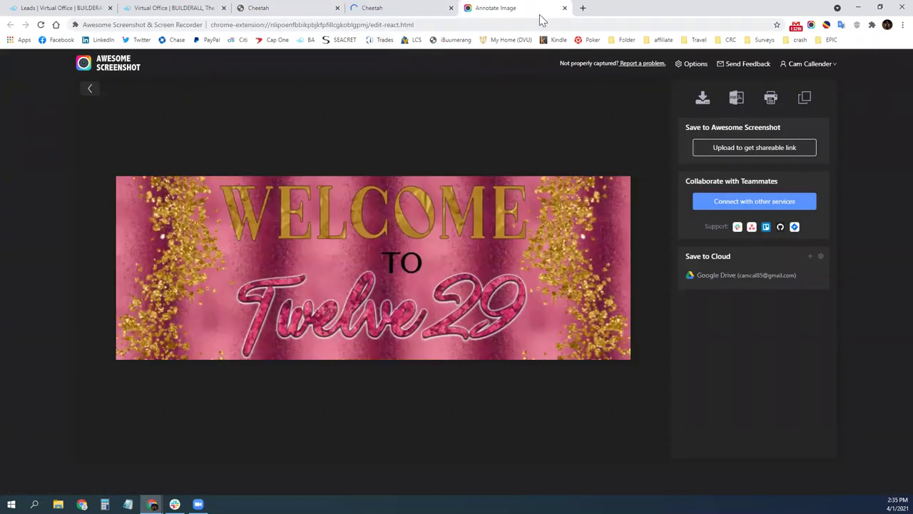
{"action": "left_click", "coordinate": [564, 8]}
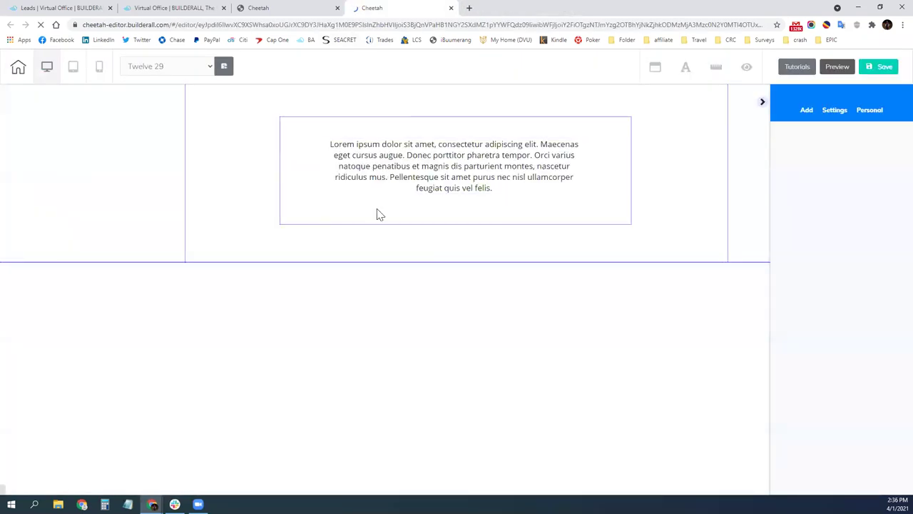
Delete the placeholder lorem ipsum text and the box around it from the page's panel.
{"action": "left_click", "coordinate": [453, 164]}
{"action": "key", "text": "Delete"}
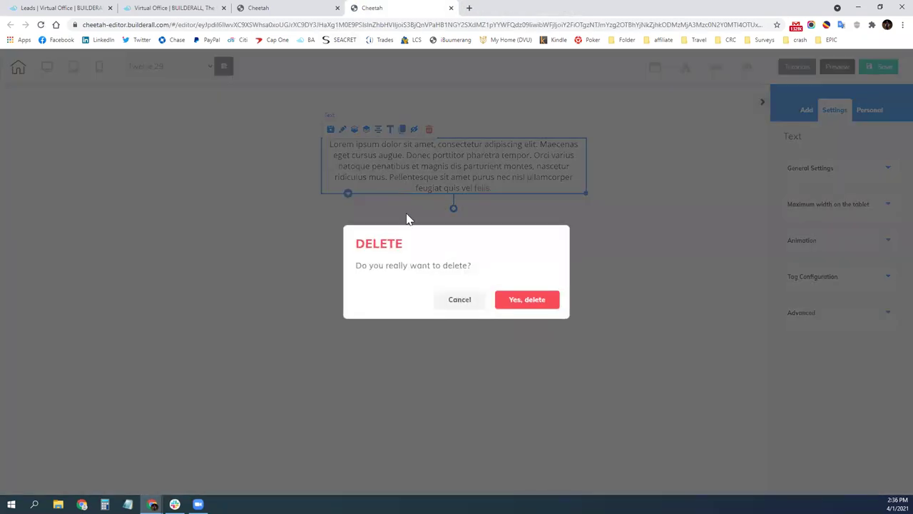
{"action": "left_click", "coordinate": [525, 300]}
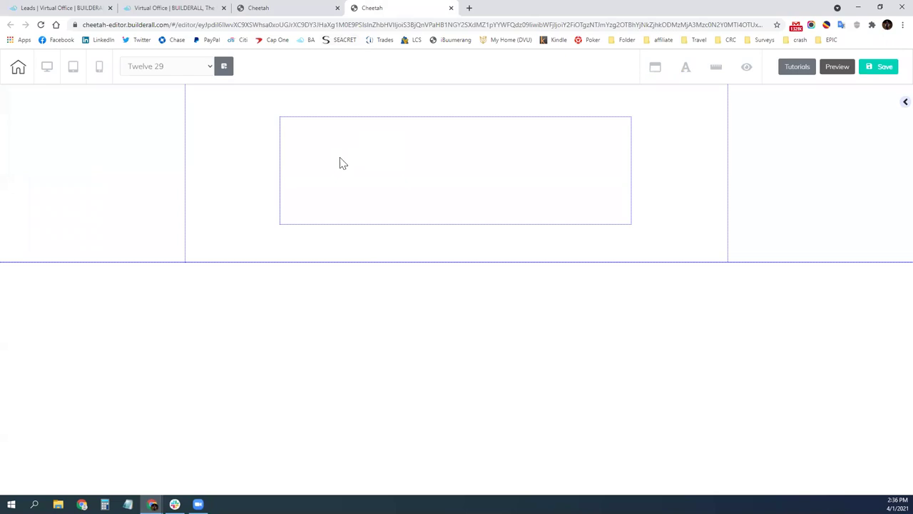
{"action": "key", "text": "Delete"}
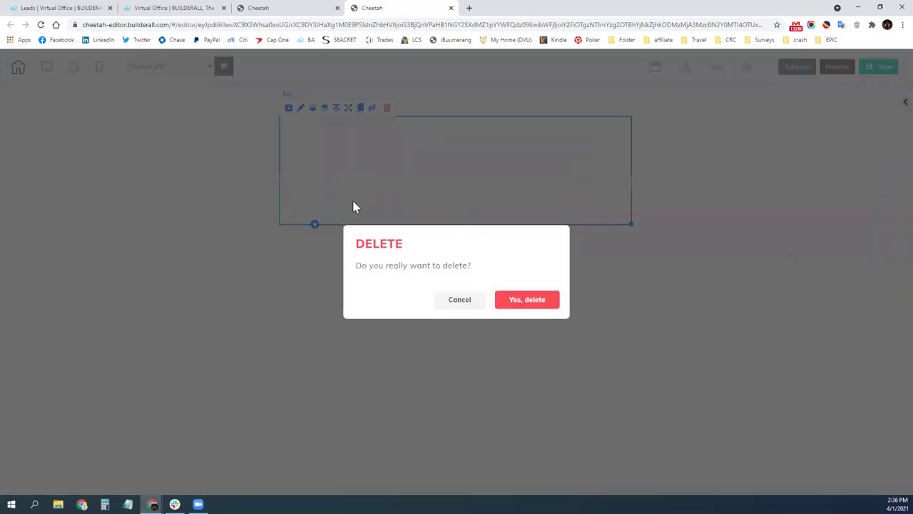
{"action": "left_click", "coordinate": [525, 299]}
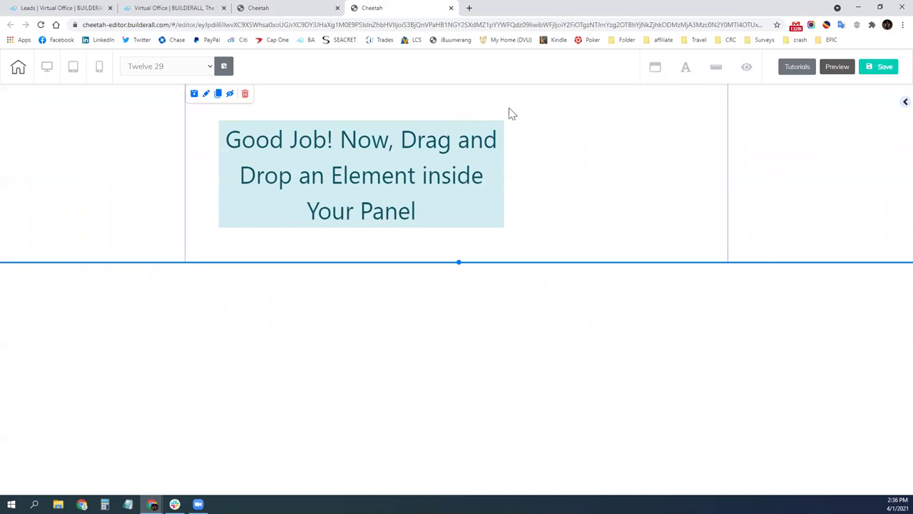
Try placing the first menu element style in the empty panel, and delete that menu again.
{"action": "left_click", "coordinate": [897, 107]}
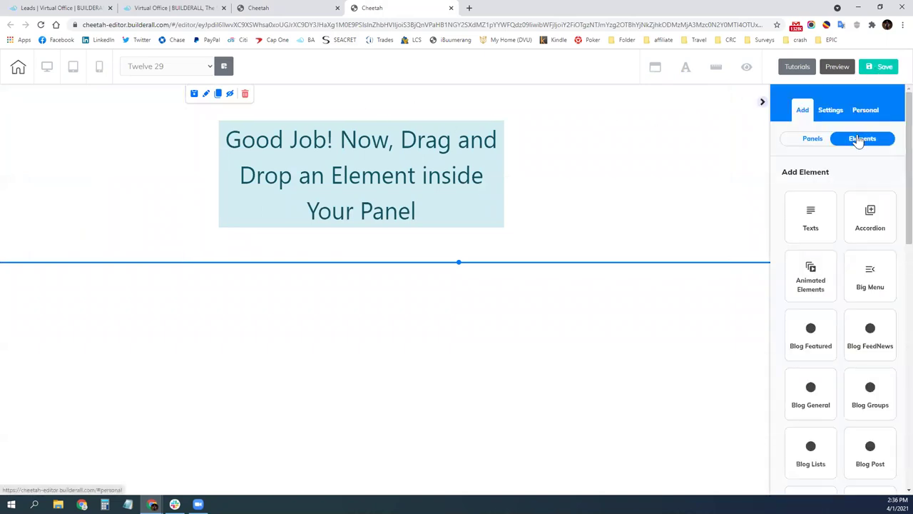
{"action": "left_click", "coordinate": [816, 141]}
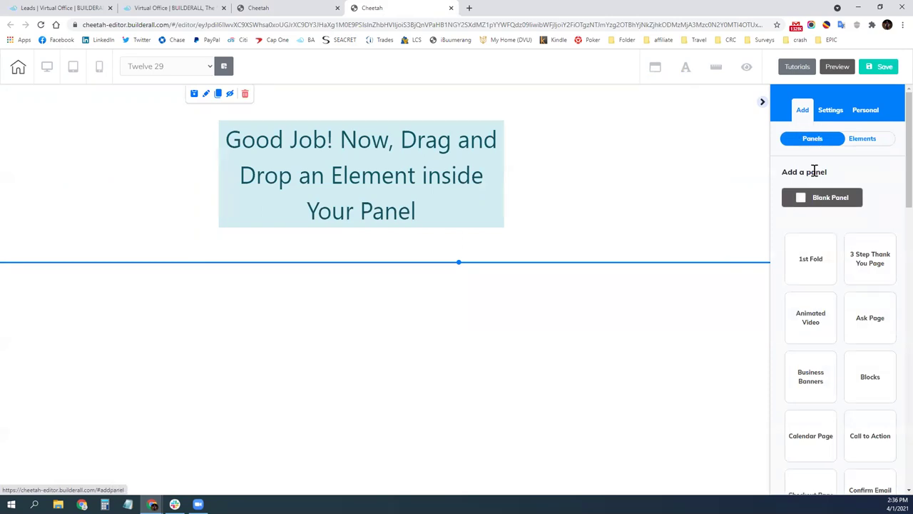
{"action": "scroll", "coordinate": [823, 271], "scroll_direction": "down", "scroll_amount": 2}
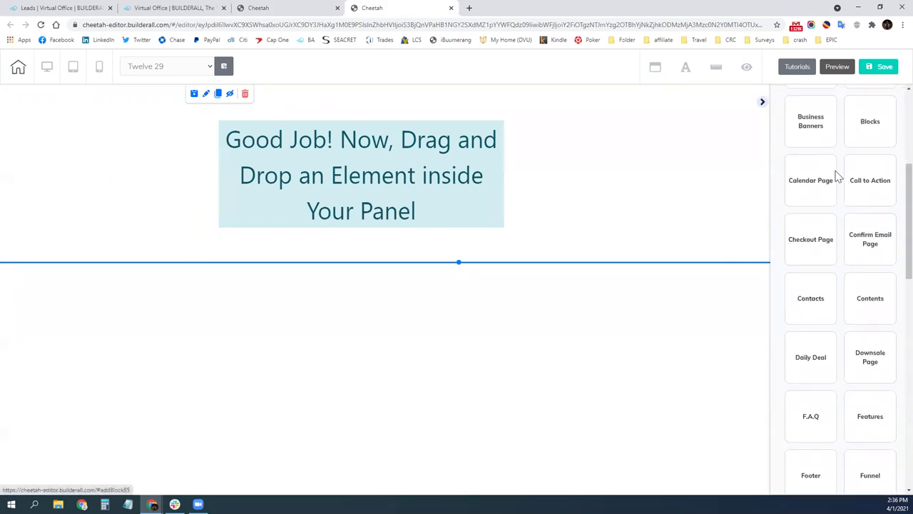
{"action": "scroll", "coordinate": [836, 174], "scroll_direction": "up", "scroll_amount": 3}
{"action": "left_click", "coordinate": [854, 141]}
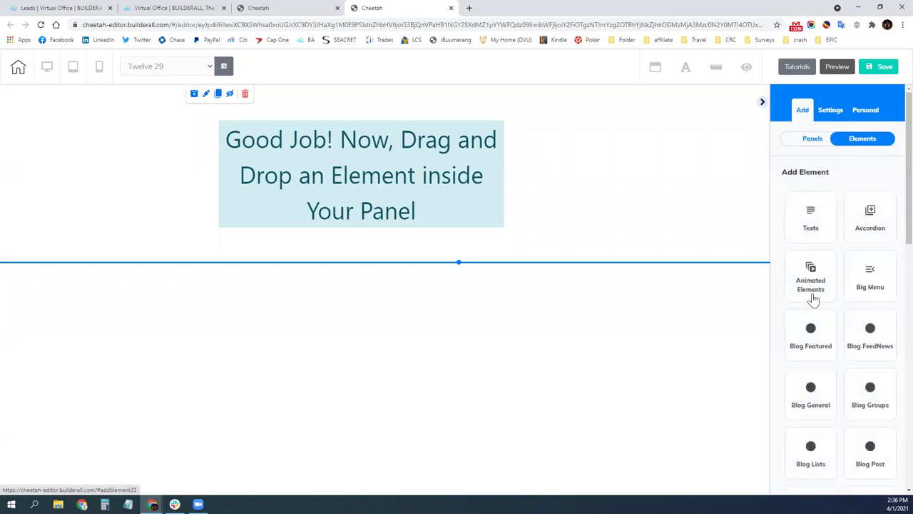
{"action": "scroll", "coordinate": [813, 300], "scroll_direction": "down", "scroll_amount": 7}
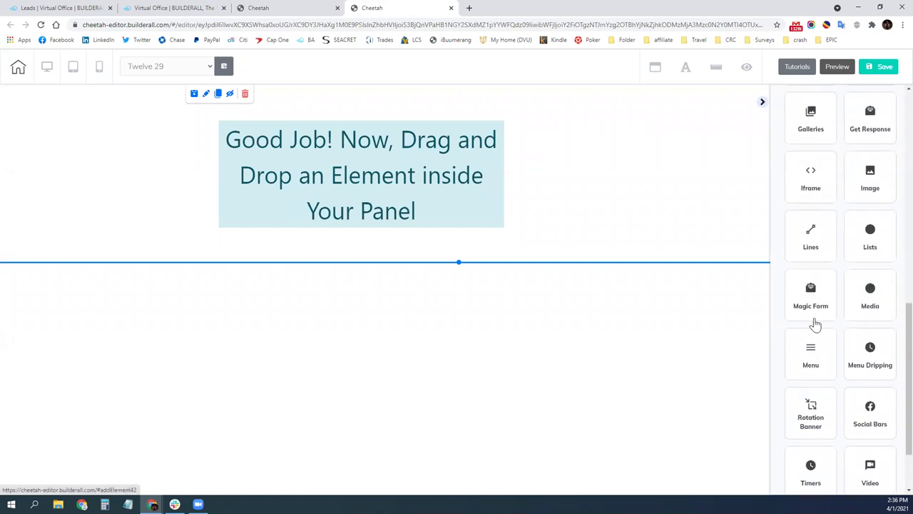
{"action": "left_click", "coordinate": [811, 360]}
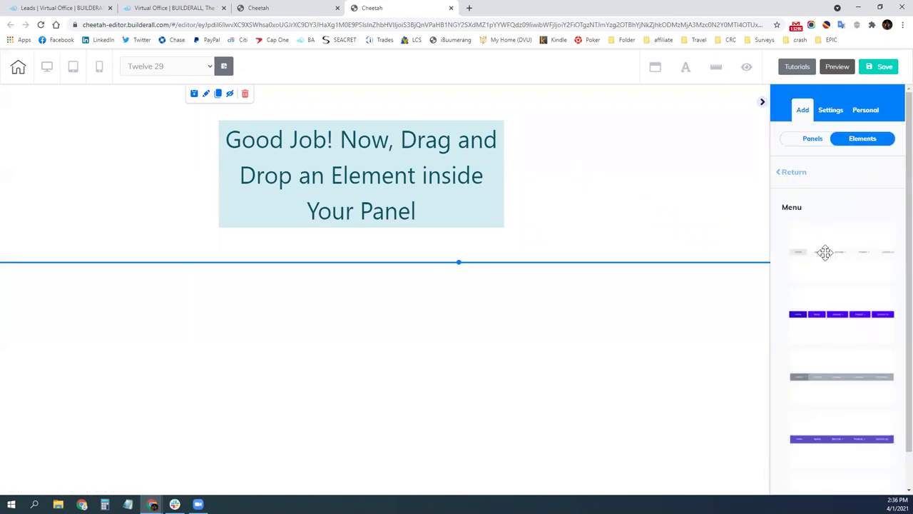
{"action": "left_click_drag", "start_coordinate": [824, 253], "coordinate": [249, 136]}
{"action": "left_click", "coordinate": [290, 106]}
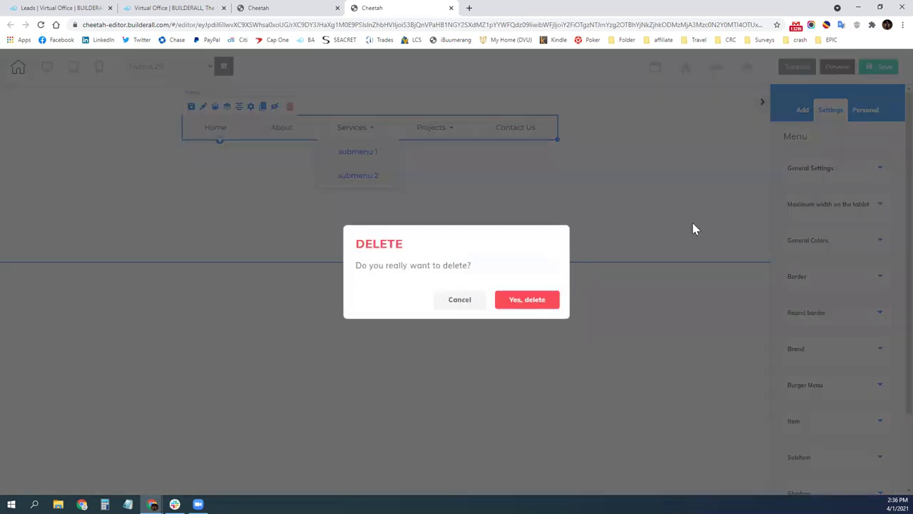
{"action": "left_click", "coordinate": [553, 302]}
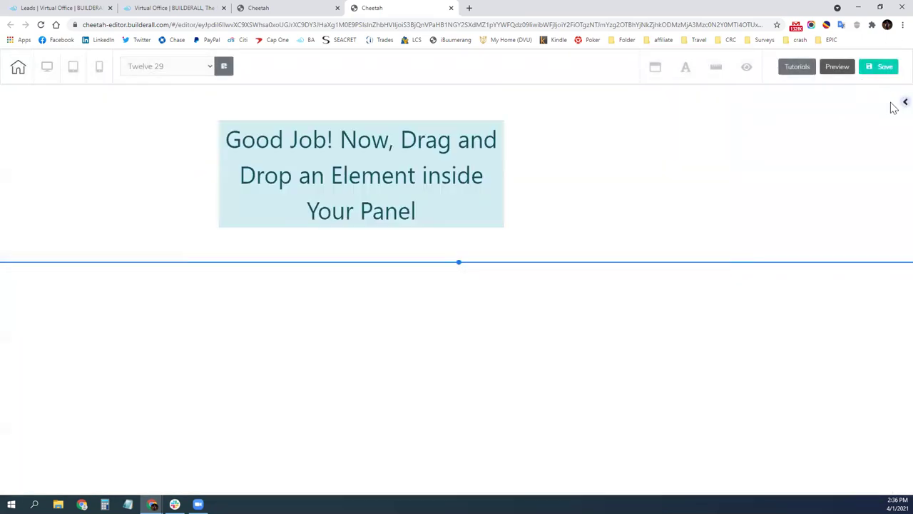
Add the ready-made Header - 01 panel to the page.
{"action": "left_click", "coordinate": [899, 107]}
{"action": "left_click", "coordinate": [811, 139]}
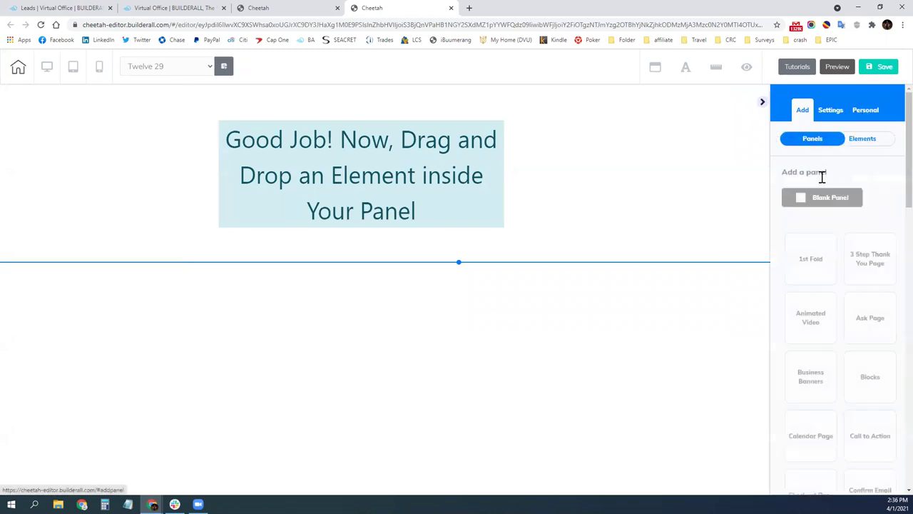
{"action": "scroll", "coordinate": [835, 263], "scroll_direction": "down", "scroll_amount": 12}
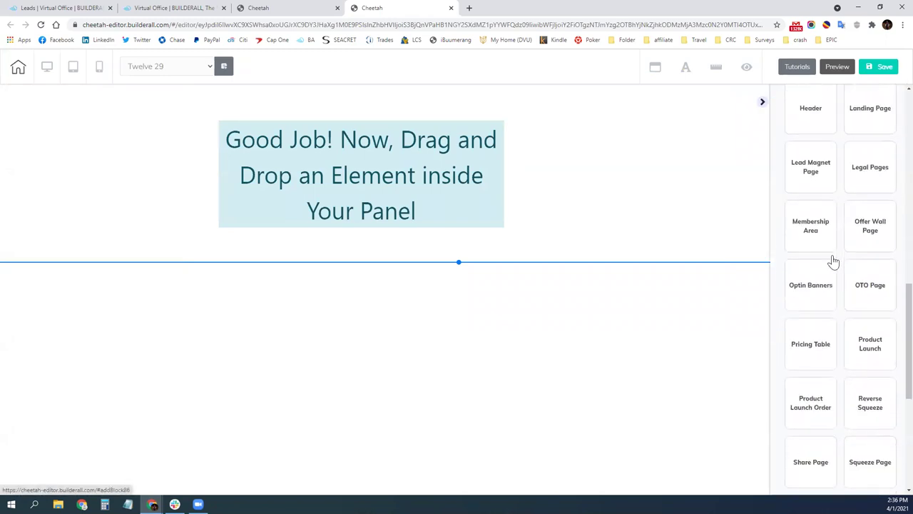
{"action": "scroll", "coordinate": [833, 261], "scroll_direction": "down", "scroll_amount": 3}
{"action": "scroll", "coordinate": [833, 261], "scroll_direction": "up", "scroll_amount": 3}
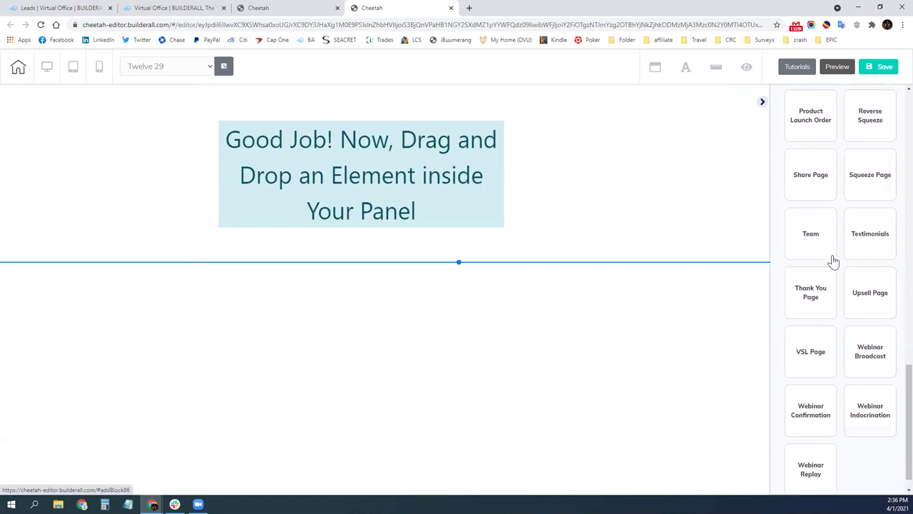
{"action": "scroll", "coordinate": [833, 261], "scroll_direction": "up", "scroll_amount": 5}
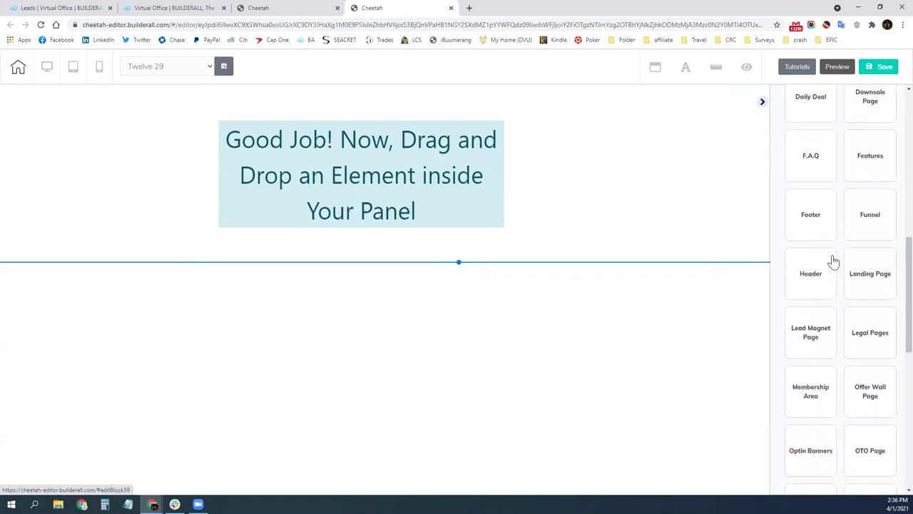
{"action": "left_click", "coordinate": [811, 368]}
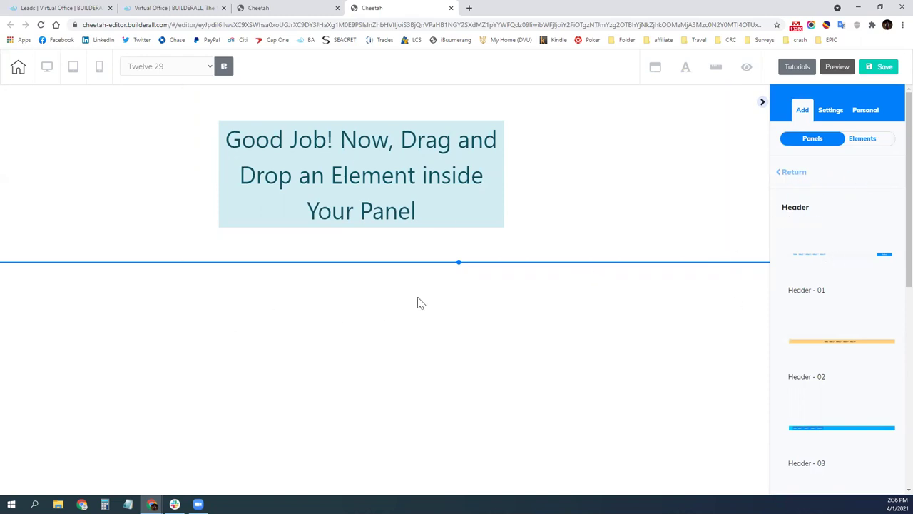
{"action": "left_click", "coordinate": [829, 258]}
Delete the empty panel above the new header.
{"action": "left_click", "coordinate": [397, 191]}
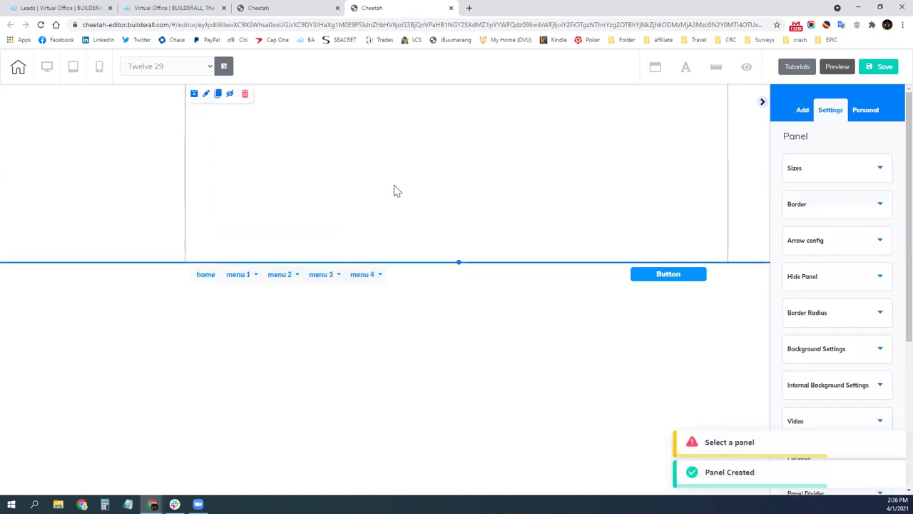
{"action": "left_click", "coordinate": [244, 94]}
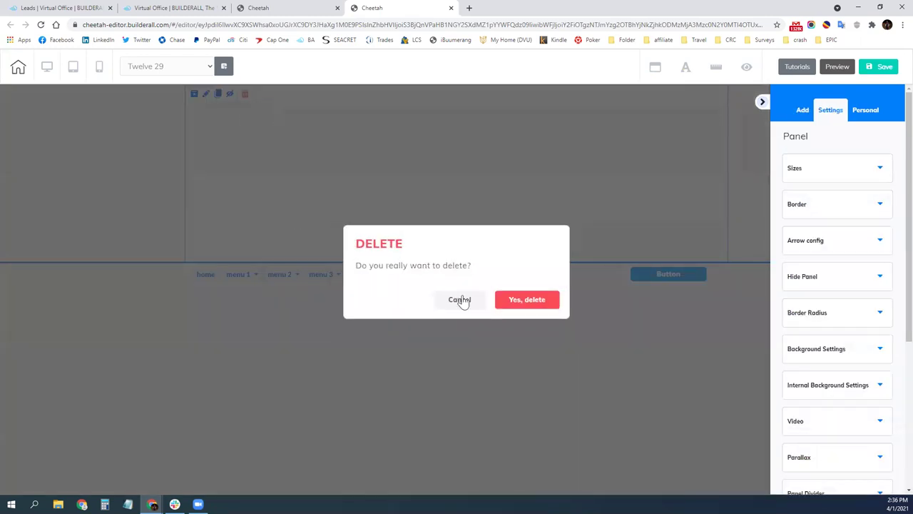
{"action": "left_click", "coordinate": [525, 302]}
Open the personal collection of saved panels and elements.
{"action": "left_click", "coordinate": [869, 112]}
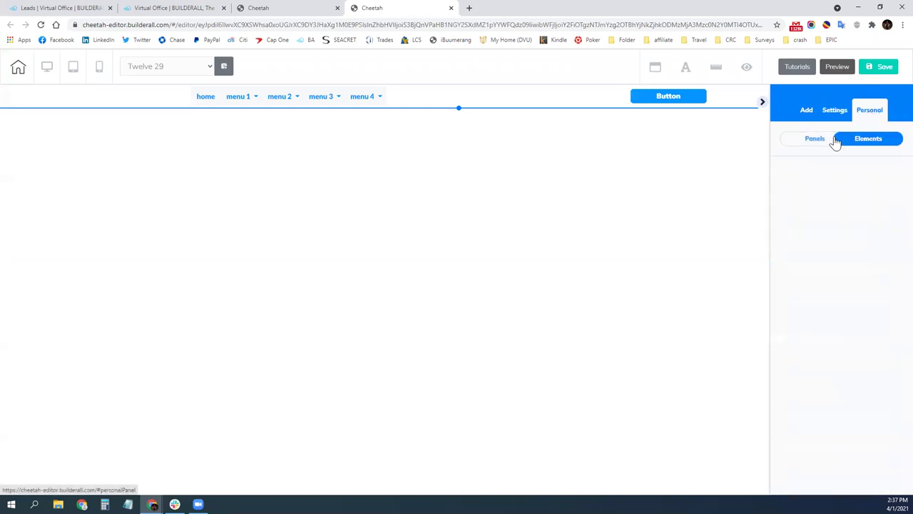
Add the saved personal panel "Background" to the page below the menu.
{"action": "left_click", "coordinate": [831, 144]}
{"action": "left_click", "coordinate": [809, 147]}
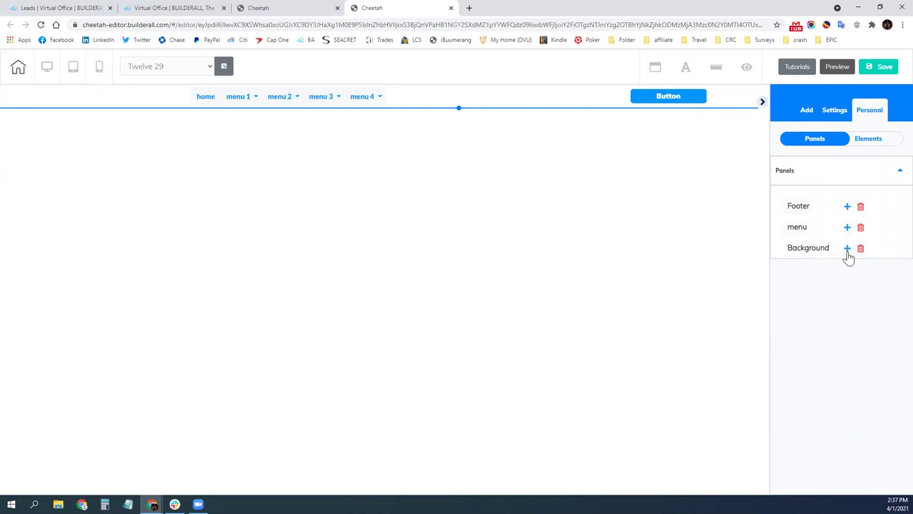
{"action": "left_click", "coordinate": [847, 249]}
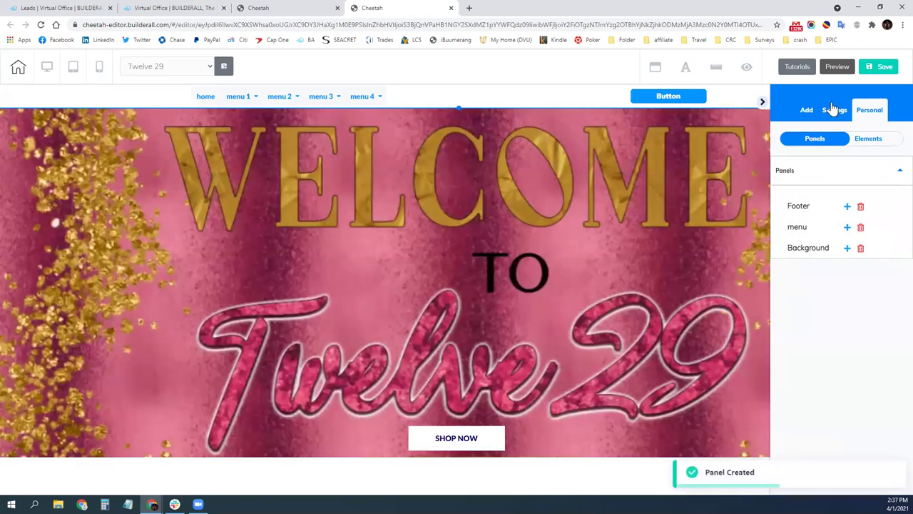
Edit the header menu's items and relabel menu 1 as "Catalog".
{"action": "left_click", "coordinate": [303, 99]}
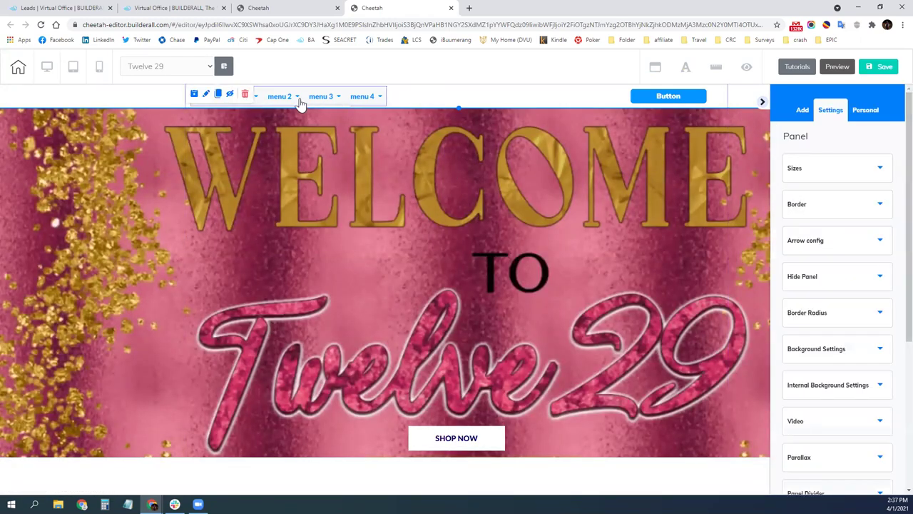
{"action": "left_click", "coordinate": [326, 101]}
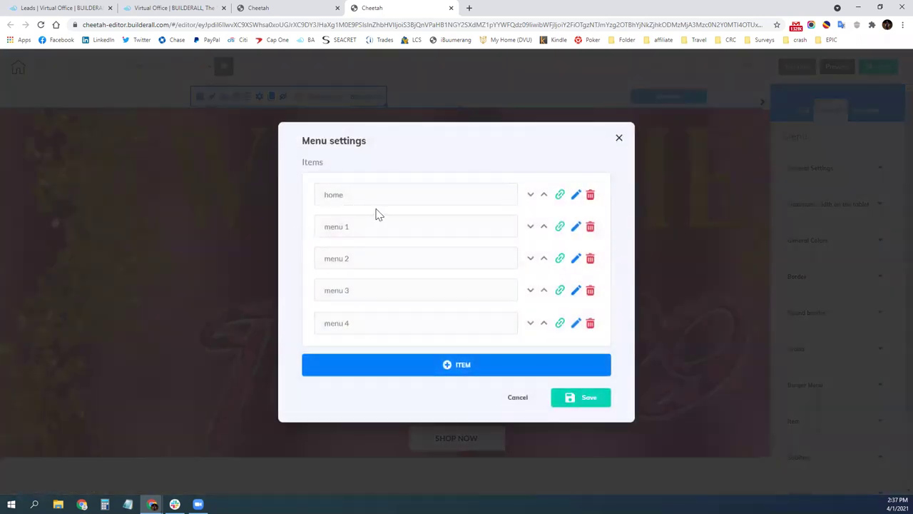
{"action": "left_click", "coordinate": [576, 228]}
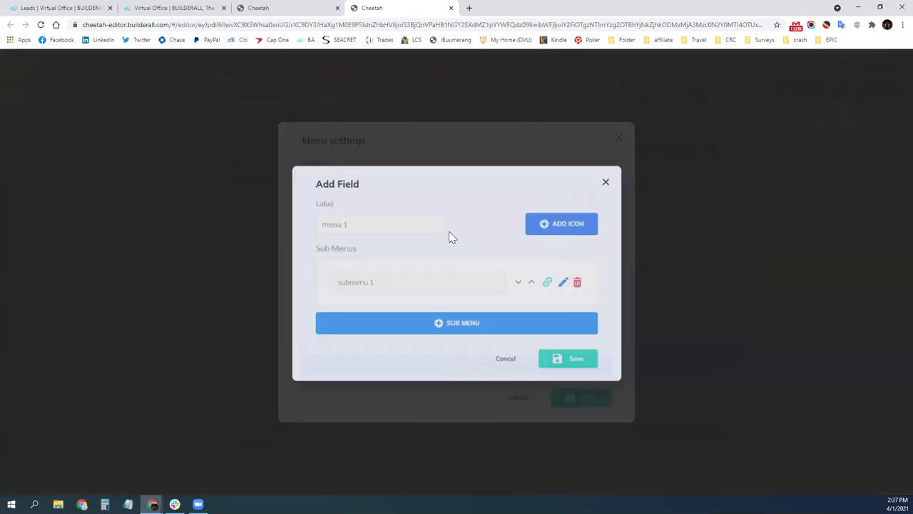
{"action": "left_click_drag", "start_coordinate": [377, 227], "coordinate": [299, 226]}
{"action": "type", "text": "Catalog"}
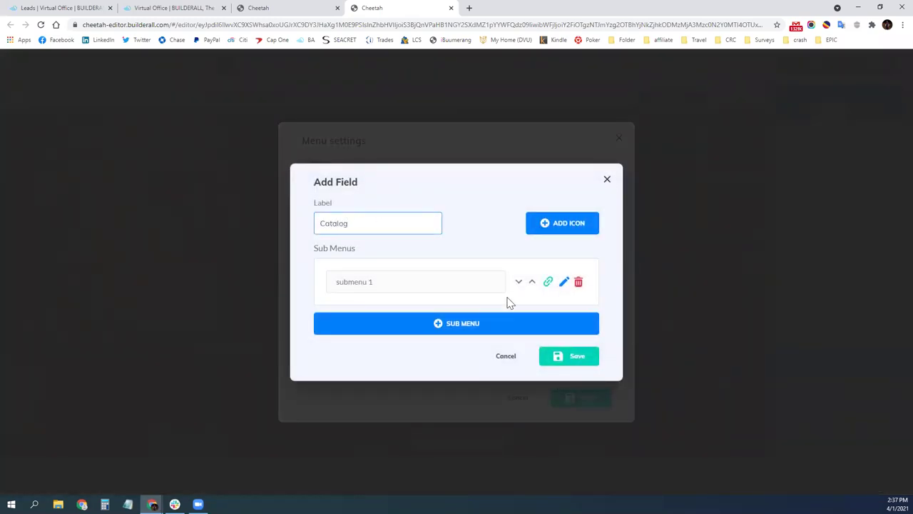
Rename Catalog's existing submenu as "Purses" and add a second submenu named "Fur Slides".
{"action": "left_click", "coordinate": [563, 284]}
{"action": "left_click_drag", "start_coordinate": [375, 271], "coordinate": [328, 273]}
{"action": "type", "text": "Su"}
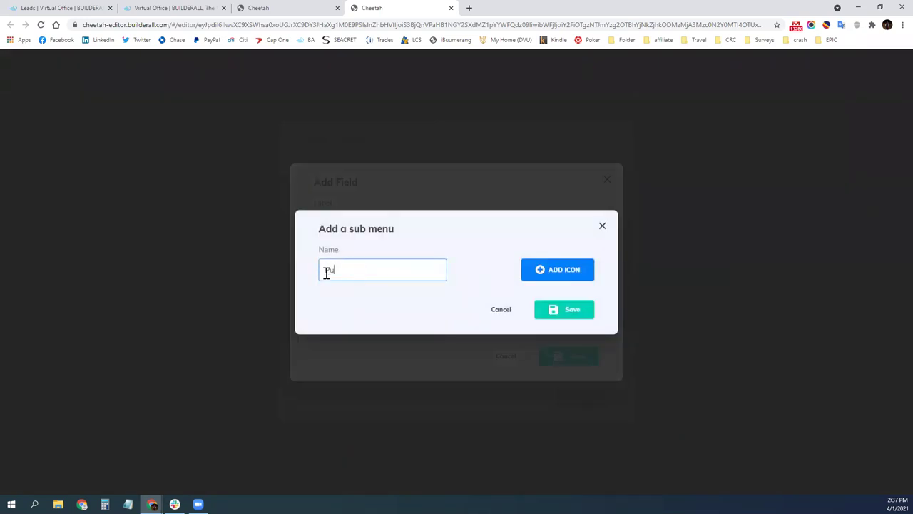
{"action": "left_click", "coordinate": [576, 311]}
{"action": "left_click", "coordinate": [539, 325]}
{"action": "left_click", "coordinate": [375, 273]}
{"action": "left_click", "coordinate": [561, 309]}
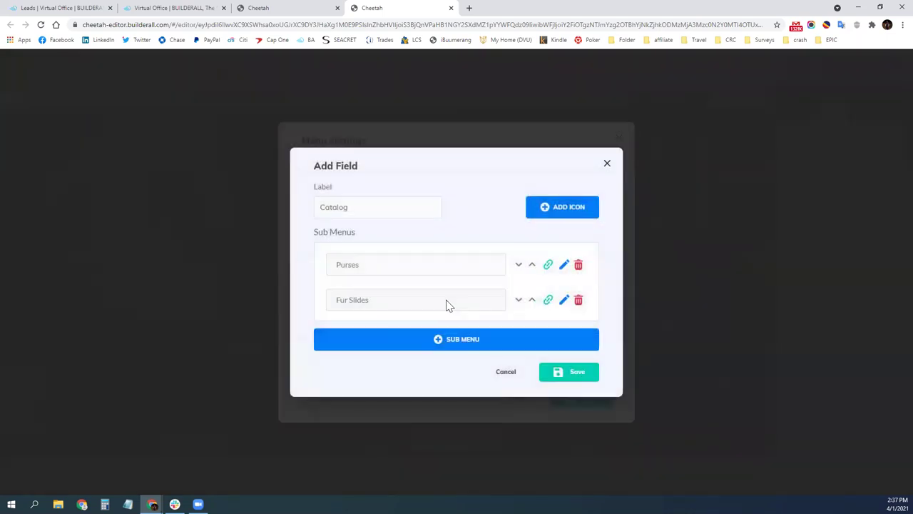
Add a third submenu named "Twelve Sets" and save the Catalog item.
{"action": "left_click", "coordinate": [538, 342]}
{"action": "left_click", "coordinate": [374, 271]}
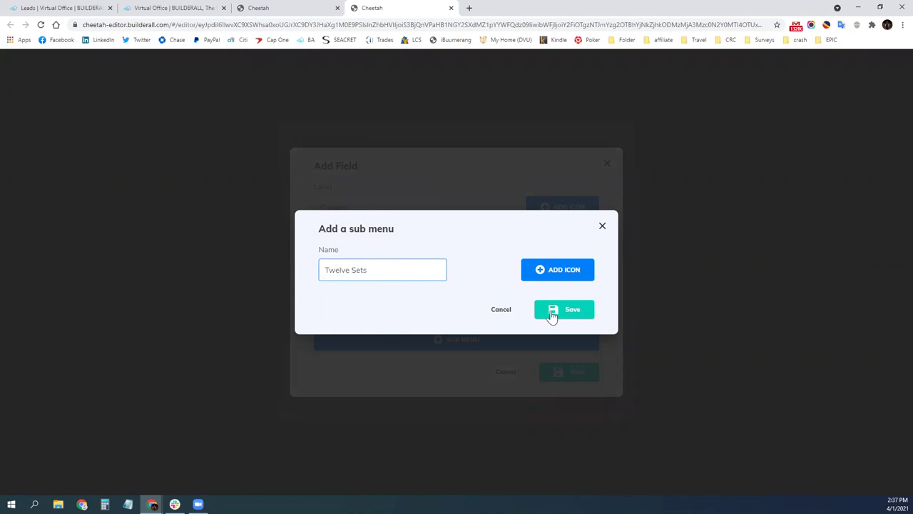
{"action": "left_click", "coordinate": [580, 316]}
{"action": "left_click", "coordinate": [554, 387]}
Relabel menu 2 as "Policies", delete both of its submenus and save the item.
{"action": "left_click", "coordinate": [575, 259]}
{"action": "left_click_drag", "start_coordinate": [347, 207], "coordinate": [320, 207]}
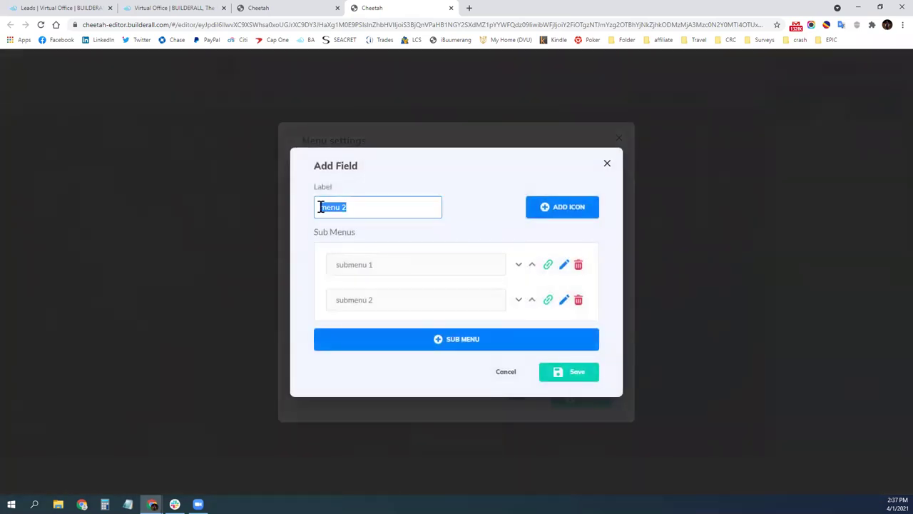
{"action": "type", "text": "P"}
{"action": "left_click", "coordinate": [577, 266]}
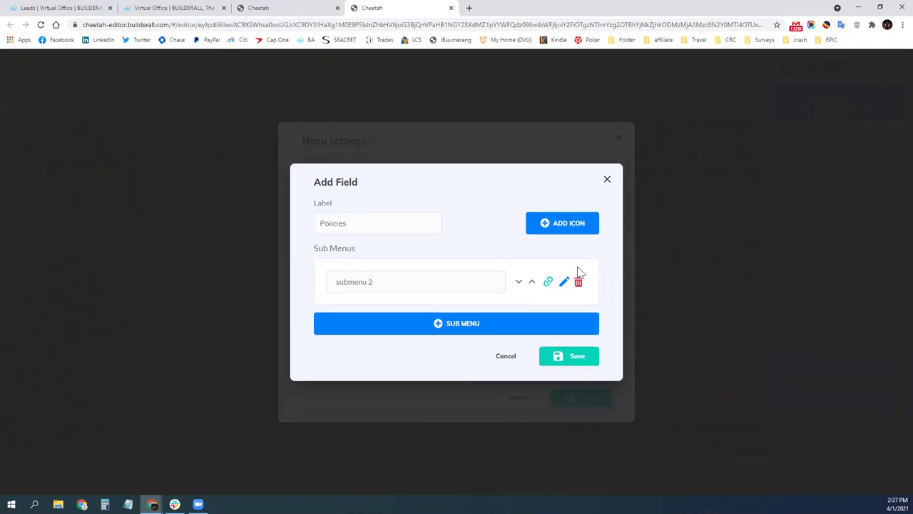
{"action": "left_click", "coordinate": [577, 278]}
{"action": "left_click", "coordinate": [570, 350]}
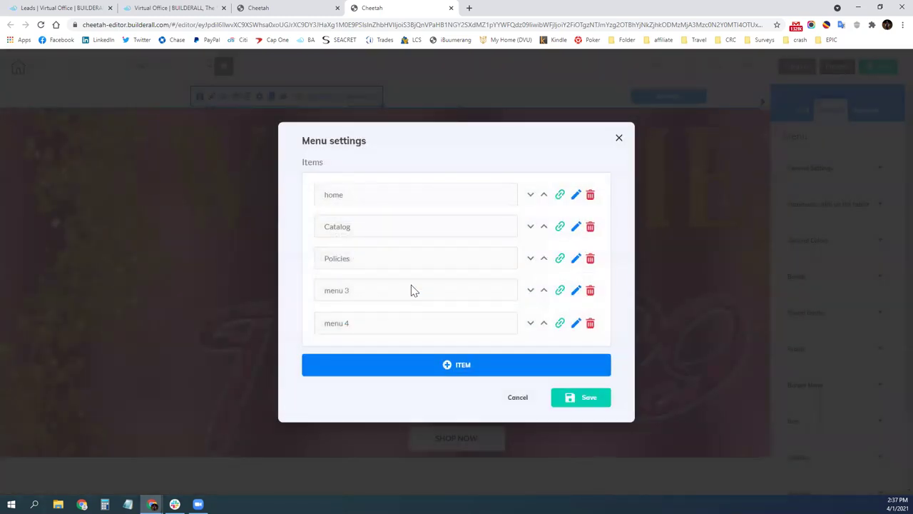
Delete menu 4 from the menu items and remove all three submenus of menu 3.
{"action": "left_click", "coordinate": [590, 325]}
{"action": "left_click", "coordinate": [574, 307]}
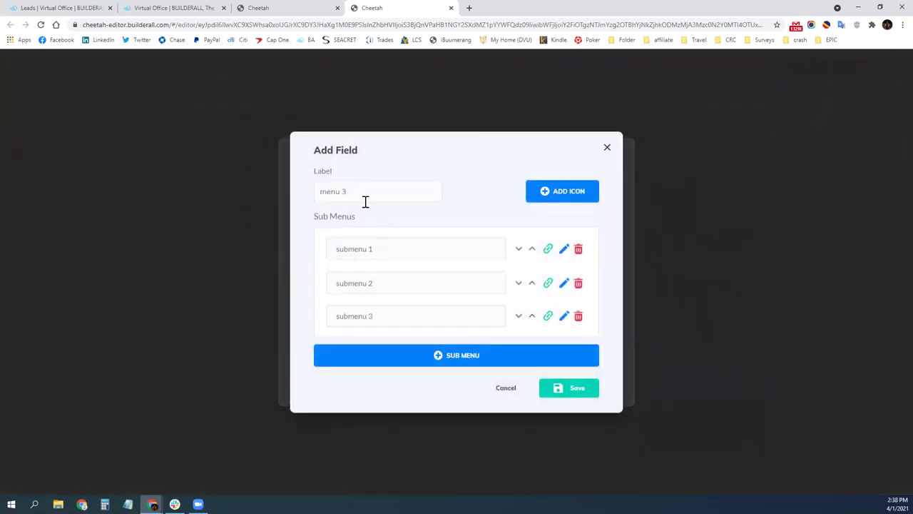
{"action": "left_click", "coordinate": [579, 251]}
{"action": "left_click", "coordinate": [578, 265]}
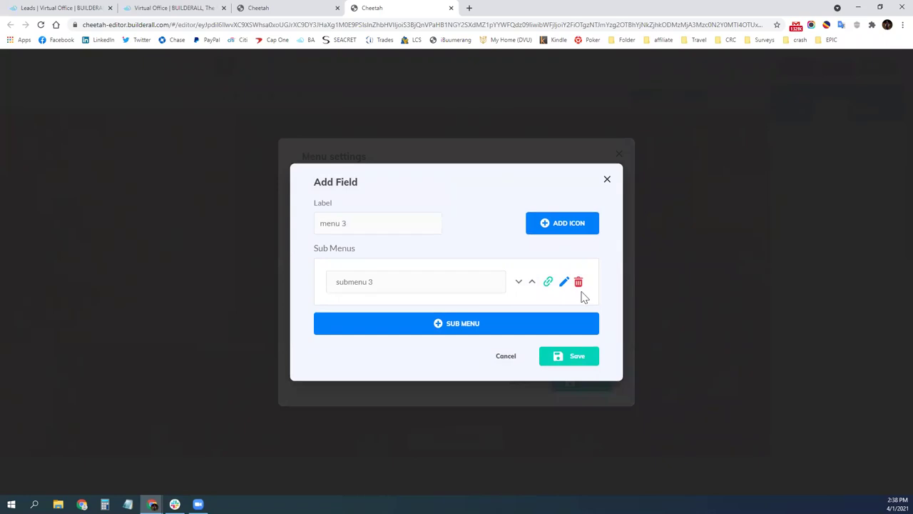
{"action": "left_click", "coordinate": [578, 281]}
Relabel menu 3 as "Follow on IG" and save the menu settings.
{"action": "triple_click", "coordinate": [357, 234]}
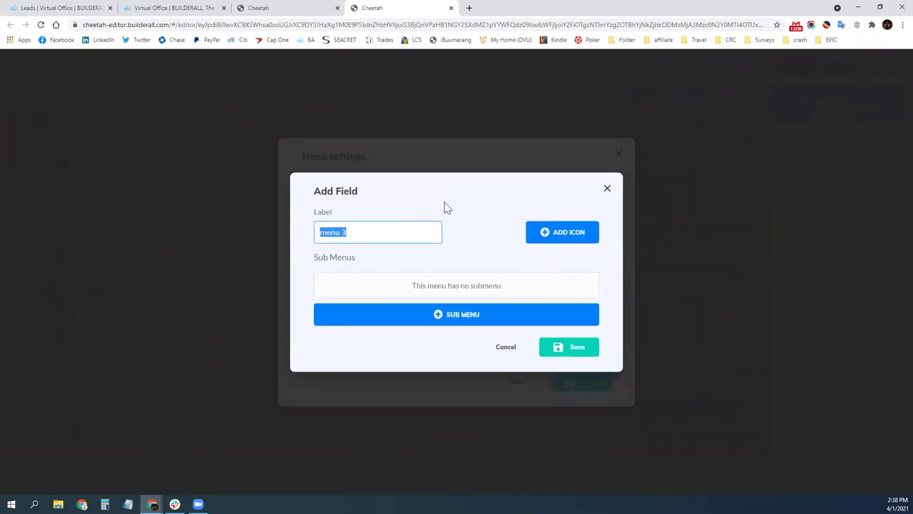
{"action": "type", "text": "Follow on IG"}
{"action": "left_click", "coordinate": [579, 347]}
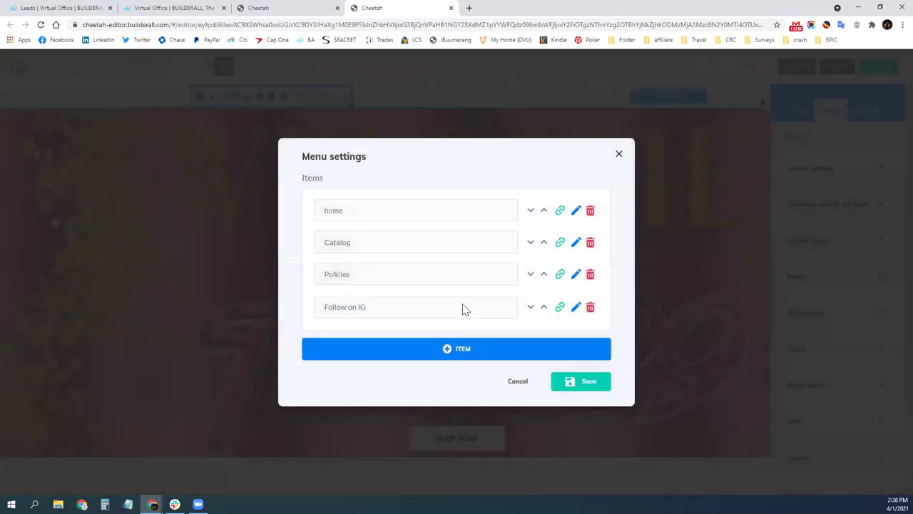
{"action": "left_click", "coordinate": [580, 381]}
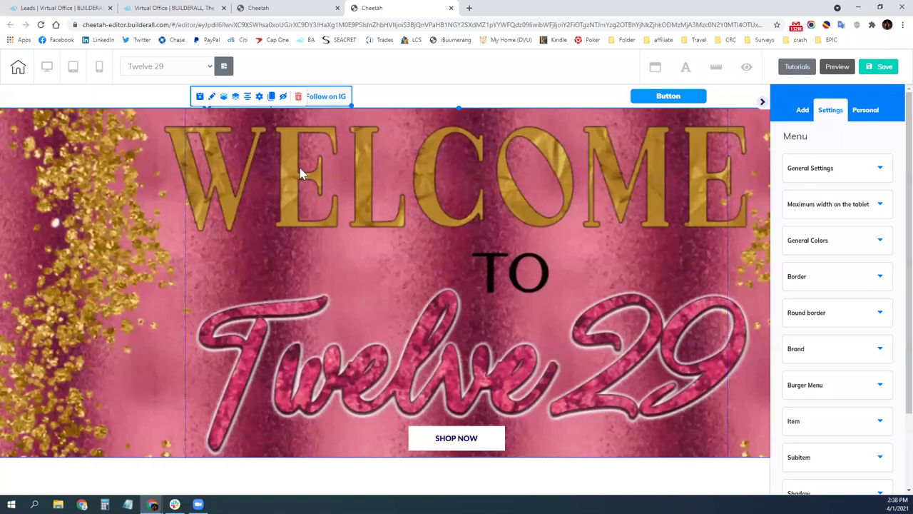
Save the site and decline publishing it for now.
{"action": "left_click", "coordinate": [92, 260]}
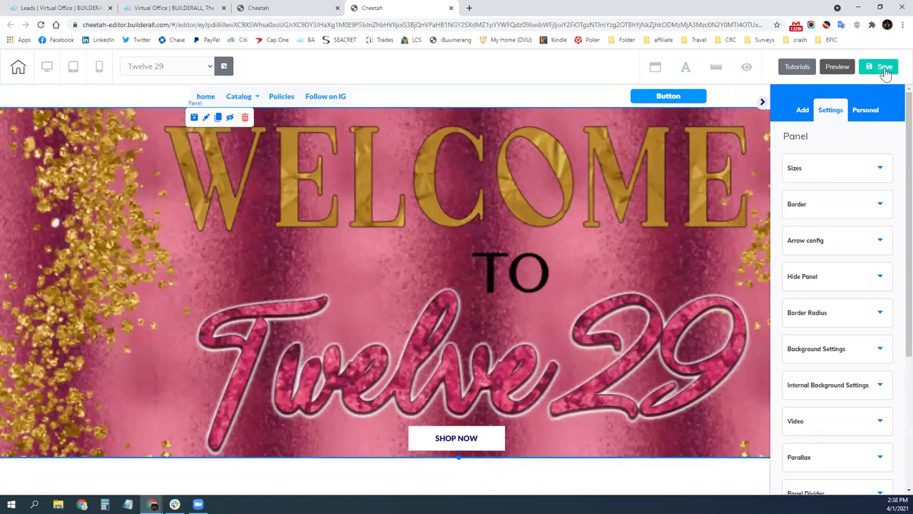
{"action": "left_click", "coordinate": [884, 70]}
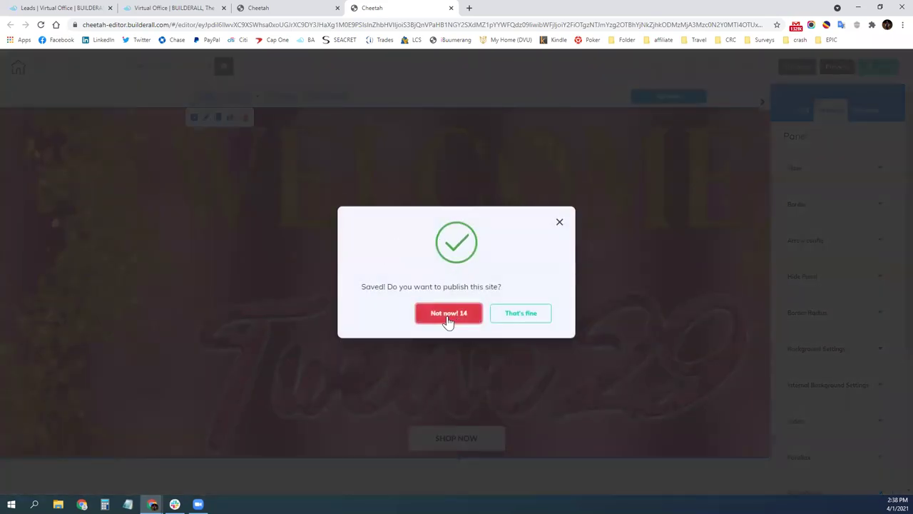
{"action": "left_click", "coordinate": [448, 316]}
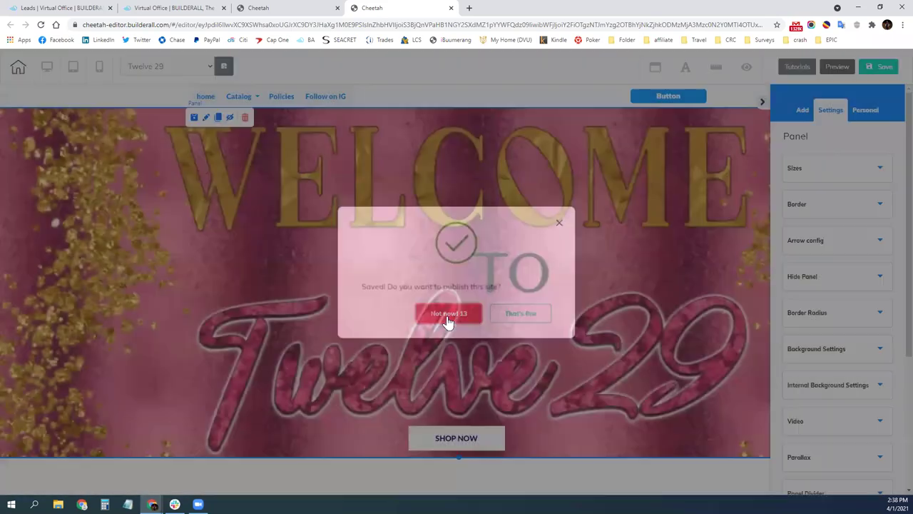
Add the first Image element (Image 3D) to the header menu panel.
{"action": "left_click", "coordinate": [531, 102]}
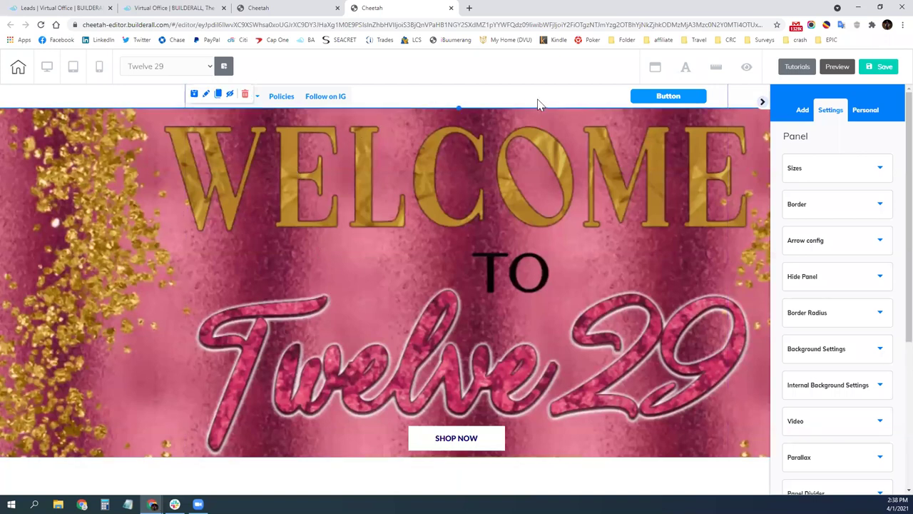
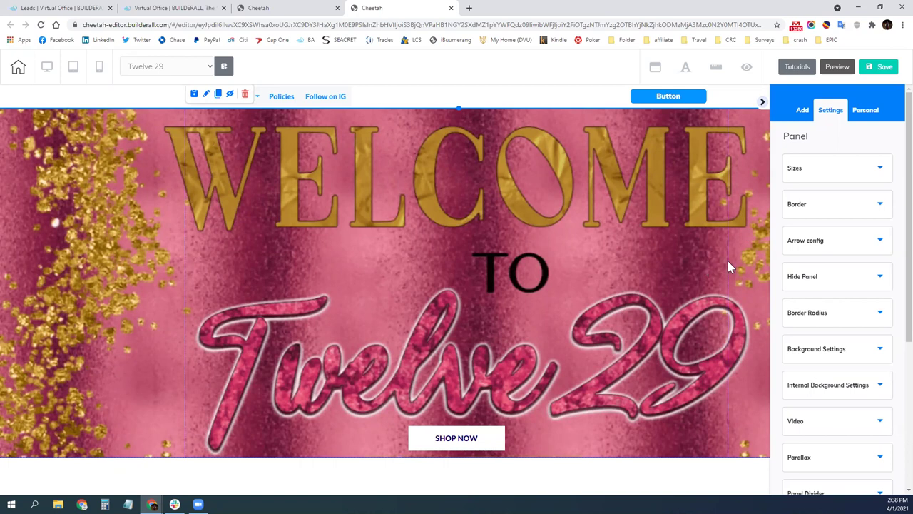
{"action": "left_click", "coordinate": [802, 111]}
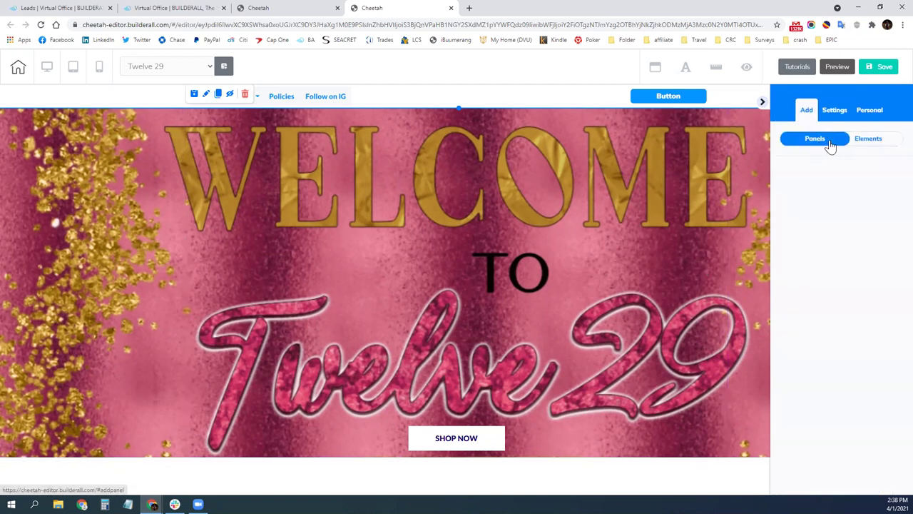
{"action": "left_click", "coordinate": [860, 139]}
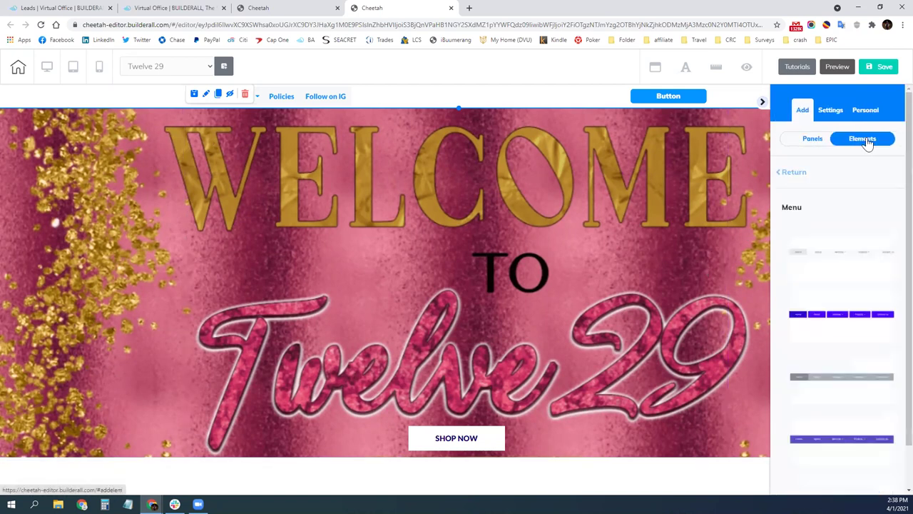
{"action": "left_click", "coordinate": [795, 174]}
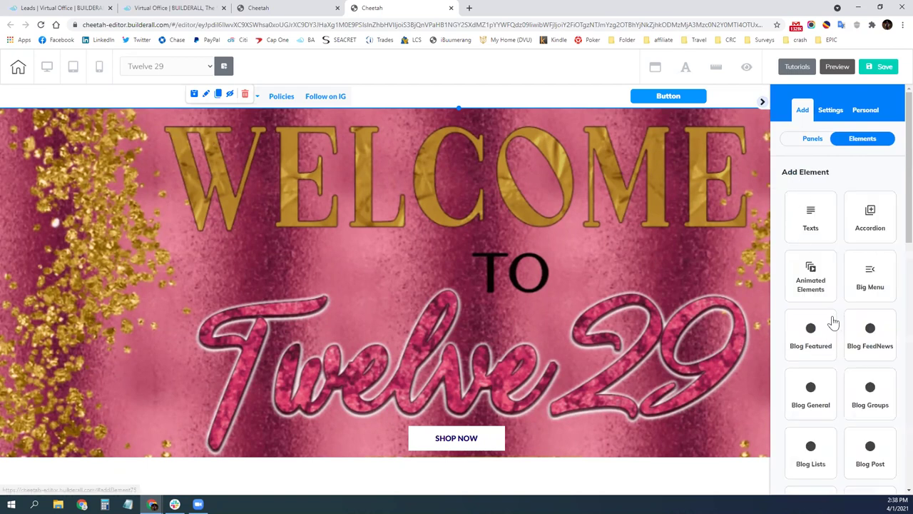
{"action": "scroll", "coordinate": [828, 325], "scroll_direction": "down", "scroll_amount": 2}
{"action": "scroll", "coordinate": [820, 331], "scroll_direction": "down", "scroll_amount": 4}
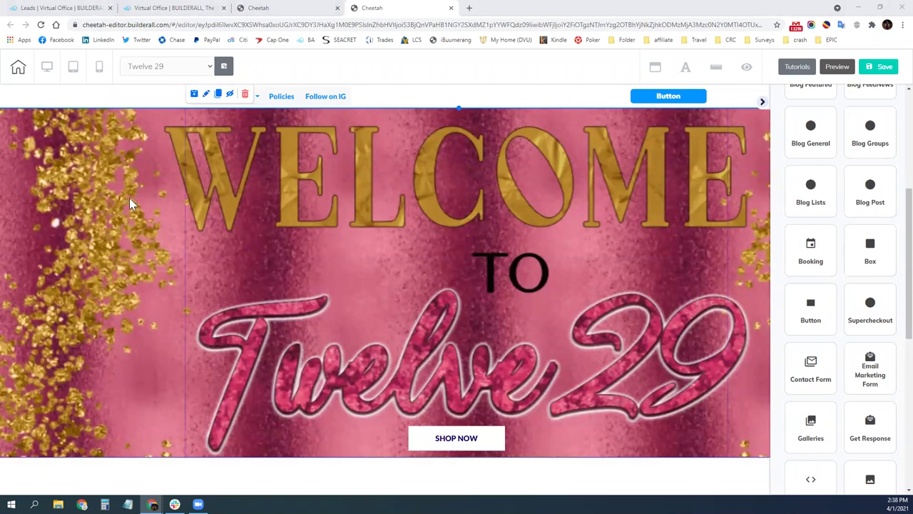
{"action": "scroll", "coordinate": [817, 331], "scroll_direction": "down", "scroll_amount": 3}
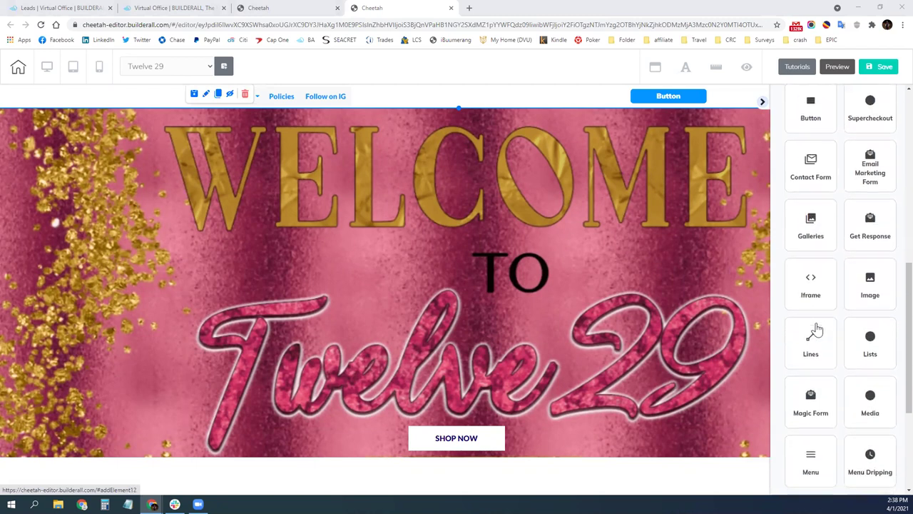
{"action": "left_click", "coordinate": [873, 289]}
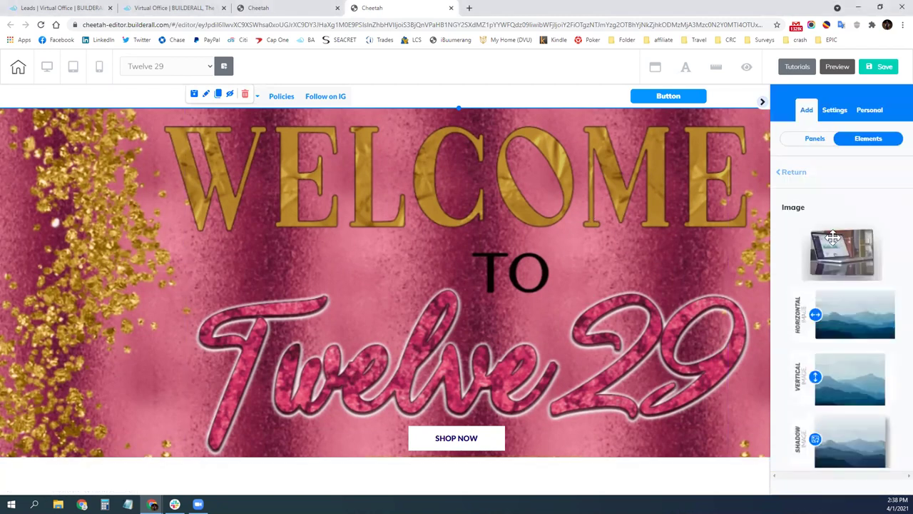
{"action": "left_click_drag", "start_coordinate": [842, 254], "coordinate": [538, 106]}
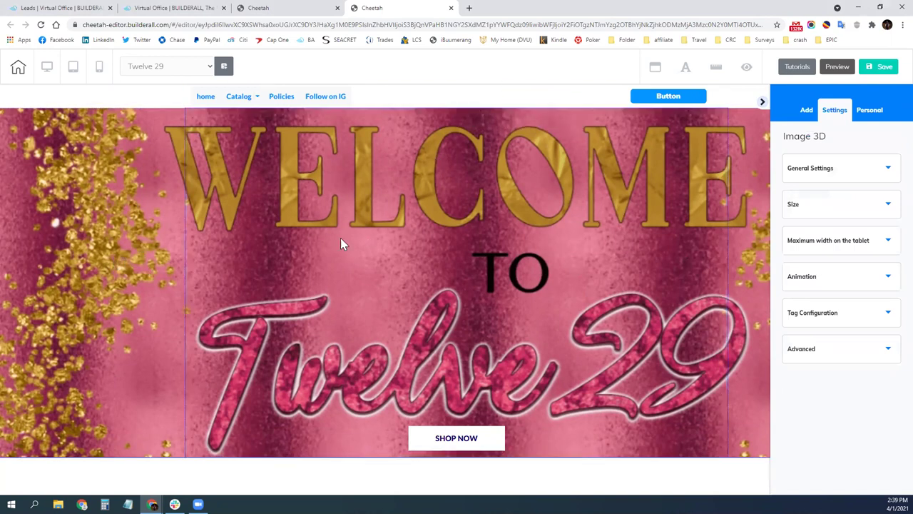
Extend the header panel's height well below the menu and place the image just beneath the menu items.
{"action": "left_click", "coordinate": [486, 115]}
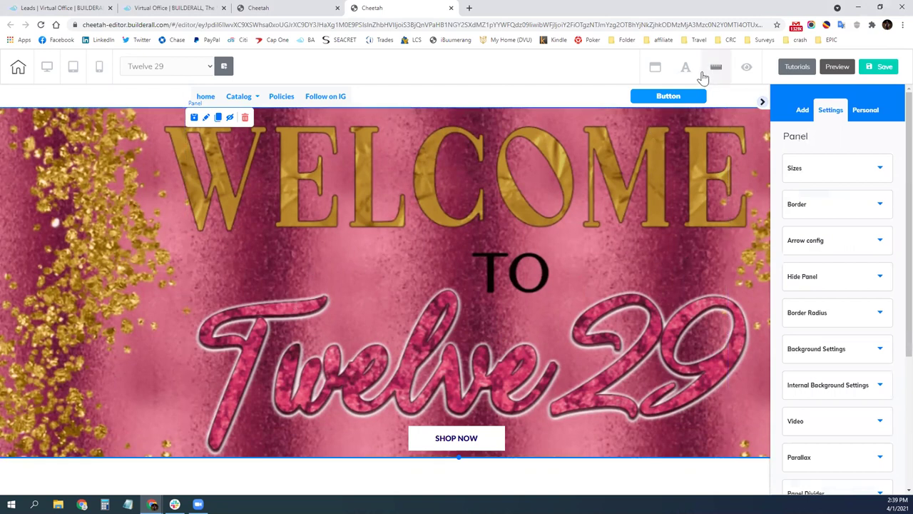
{"action": "left_click", "coordinate": [746, 71]}
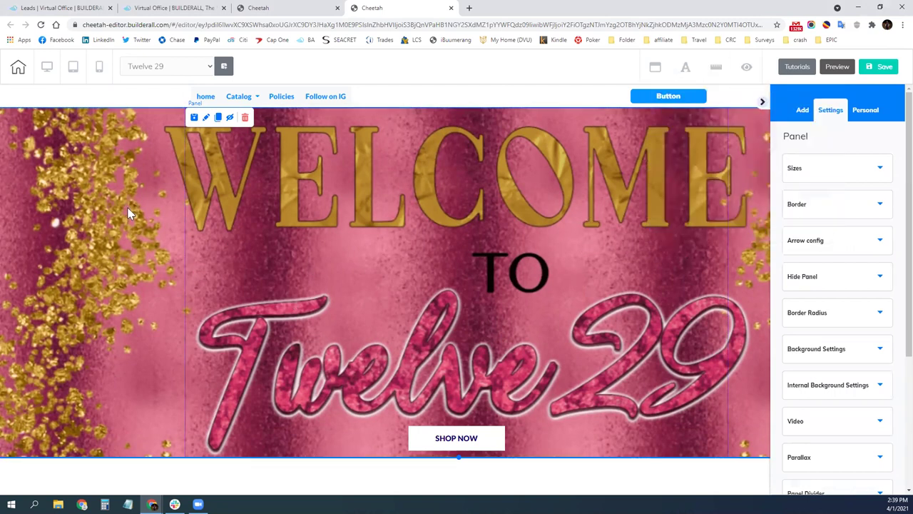
{"action": "left_click", "coordinate": [131, 103]}
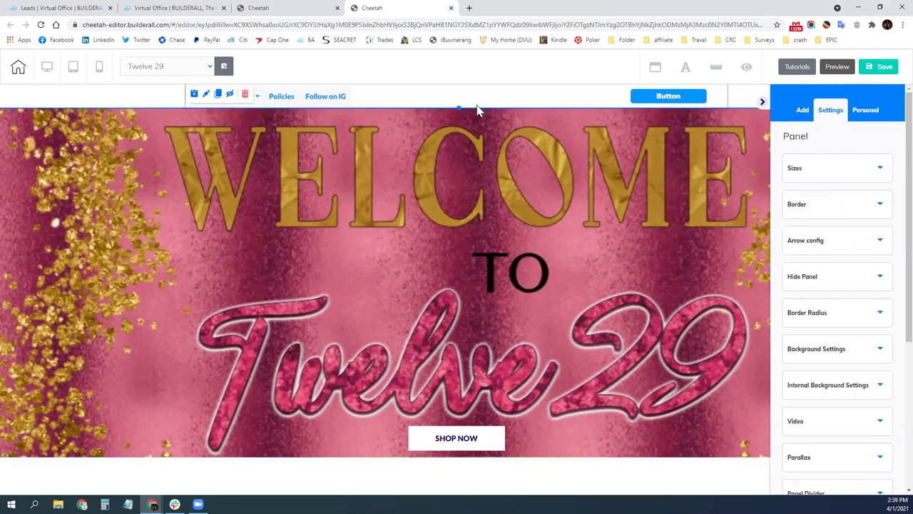
{"action": "left_click_drag", "start_coordinate": [459, 107], "coordinate": [467, 329]}
{"action": "left_click_drag", "start_coordinate": [194, 279], "coordinate": [328, 171]}
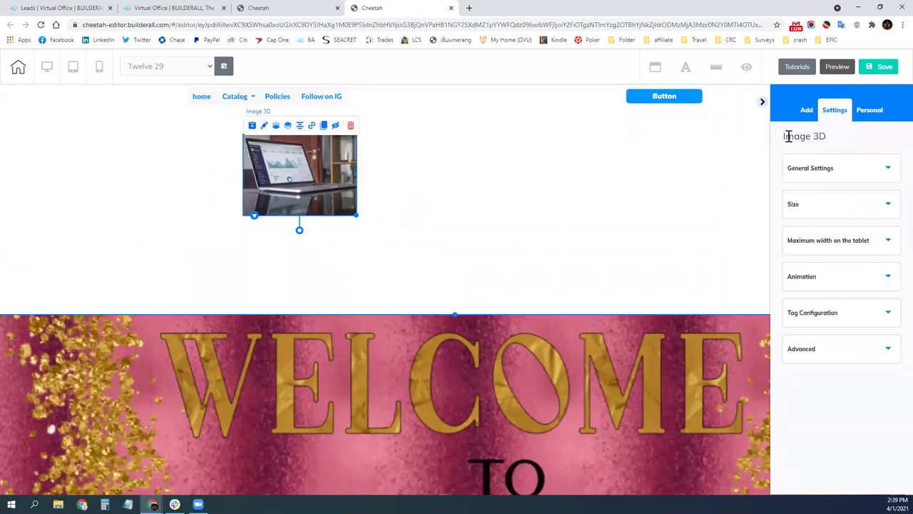
Replace the header's placeholder image with the uploaded file Untitled_design_11_200x from the Downloads folder.
{"action": "left_click", "coordinate": [820, 170]}
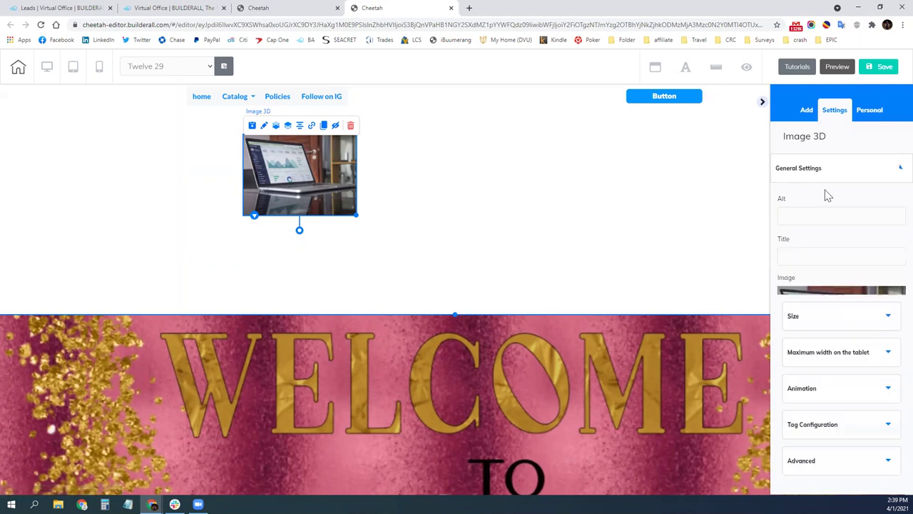
{"action": "left_click", "coordinate": [837, 367]}
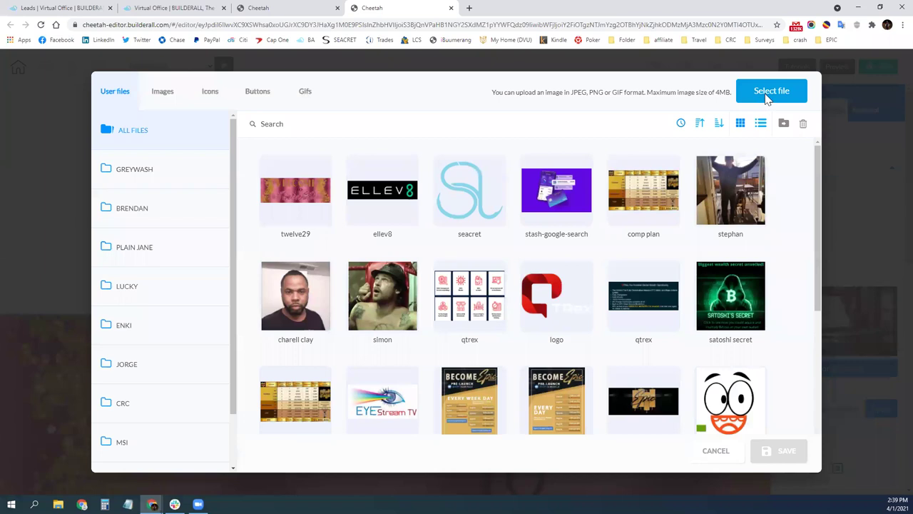
{"action": "left_click", "coordinate": [767, 92]}
{"action": "left_click", "coordinate": [135, 83]}
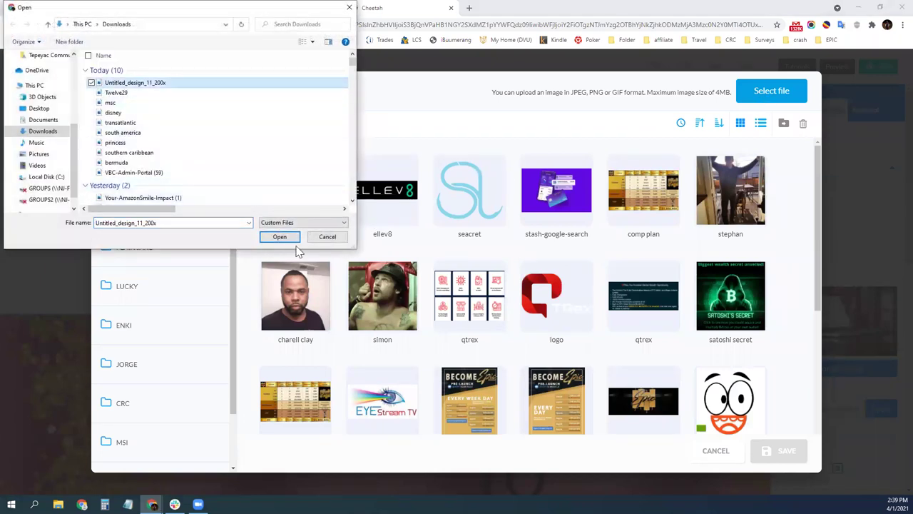
{"action": "left_click", "coordinate": [291, 238]}
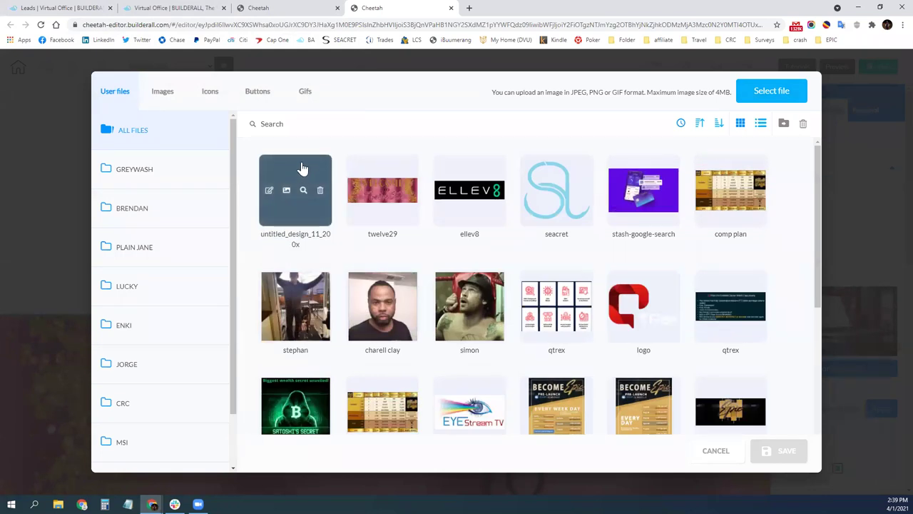
{"action": "left_click", "coordinate": [303, 168]}
{"action": "left_click", "coordinate": [798, 451]}
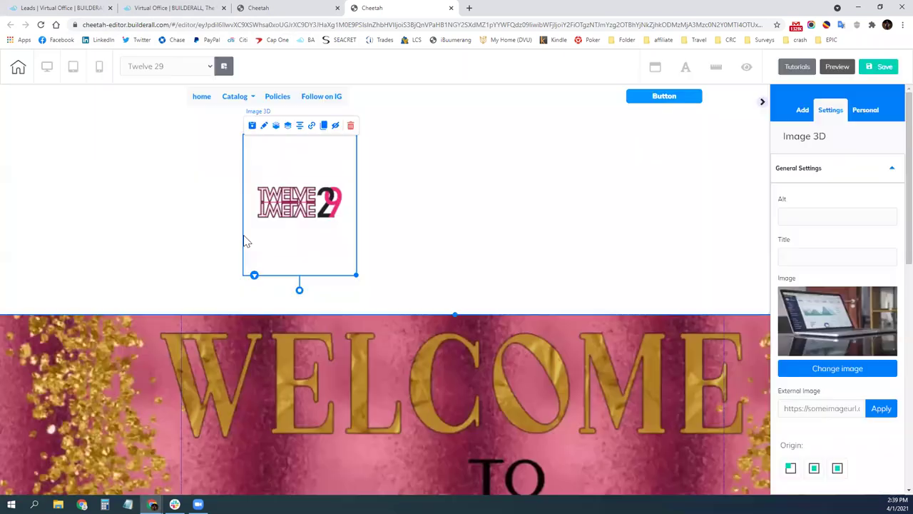
Shrink the Twelve 29 logo to a small size and place it beside the header menu, before the home item.
{"action": "left_click_drag", "start_coordinate": [354, 273], "coordinate": [278, 171]}
{"action": "left_click_drag", "start_coordinate": [264, 178], "coordinate": [153, 125]}
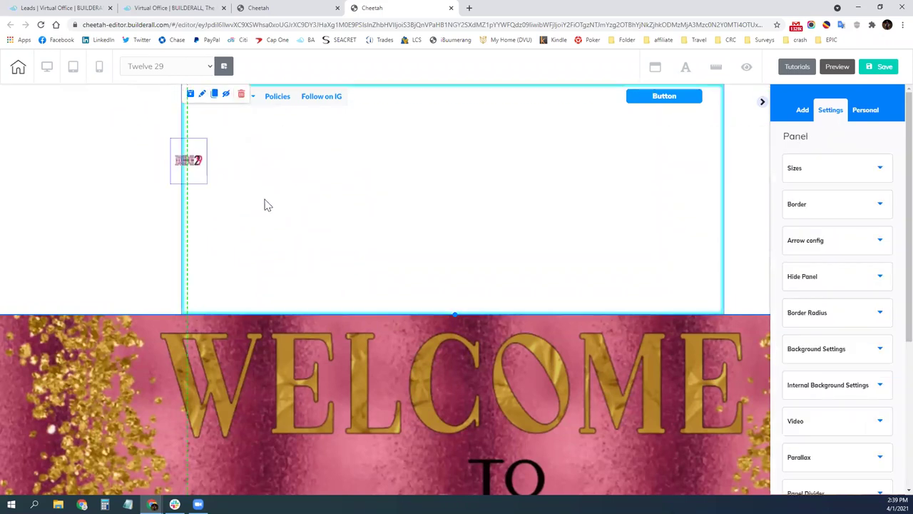
{"action": "left_click_drag", "start_coordinate": [282, 205], "coordinate": [158, 107]}
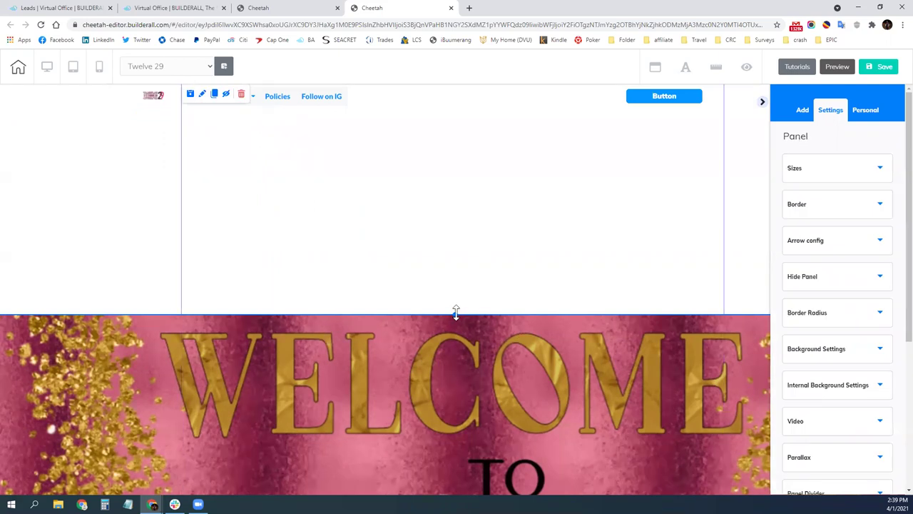
Reduce the header panel's height to just fit the menu row and shift the logo slightly farther from the menu.
{"action": "left_click_drag", "start_coordinate": [453, 310], "coordinate": [428, 112]}
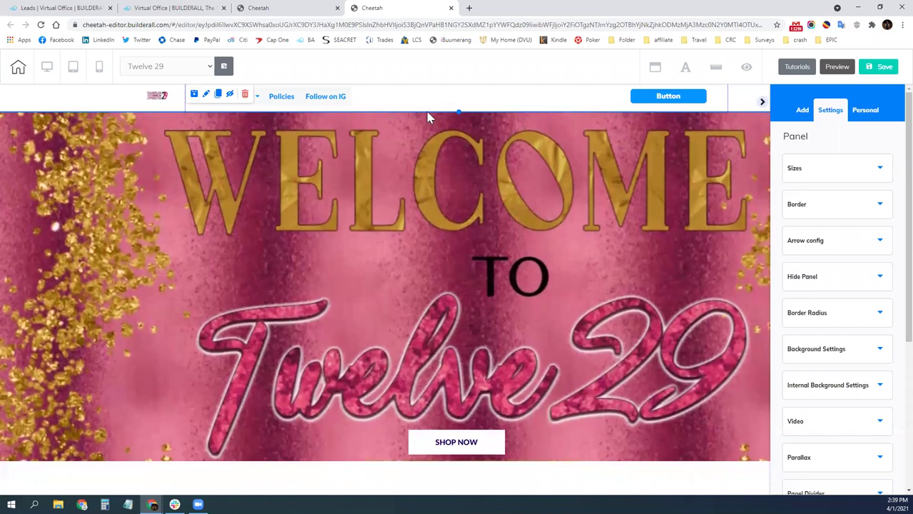
{"action": "left_click", "coordinate": [150, 96]}
{"action": "left_click", "coordinate": [146, 97]}
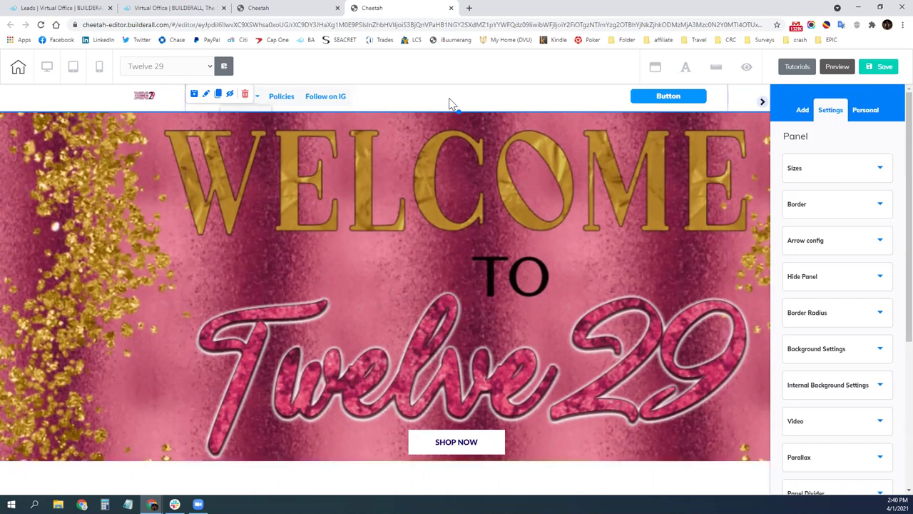
{"action": "left_click", "coordinate": [664, 104]}
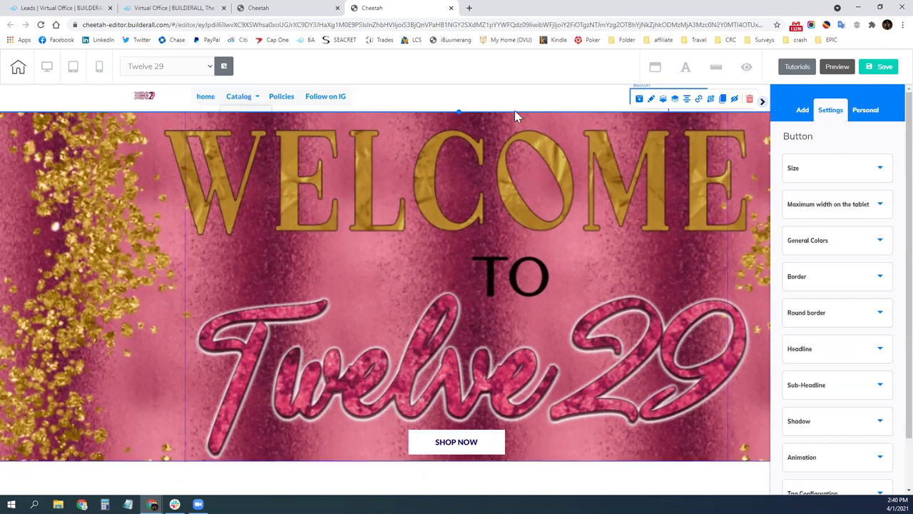
{"action": "left_click", "coordinate": [507, 303]}
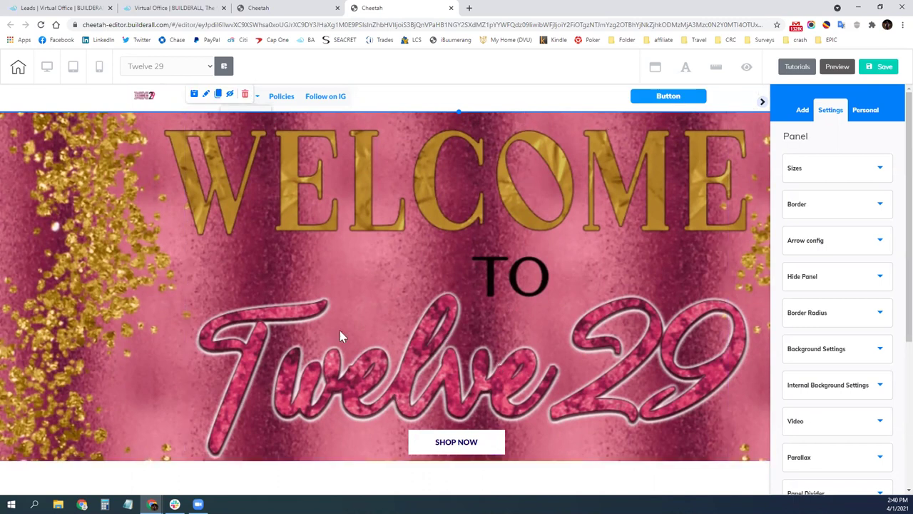
{"action": "left_click", "coordinate": [467, 450]}
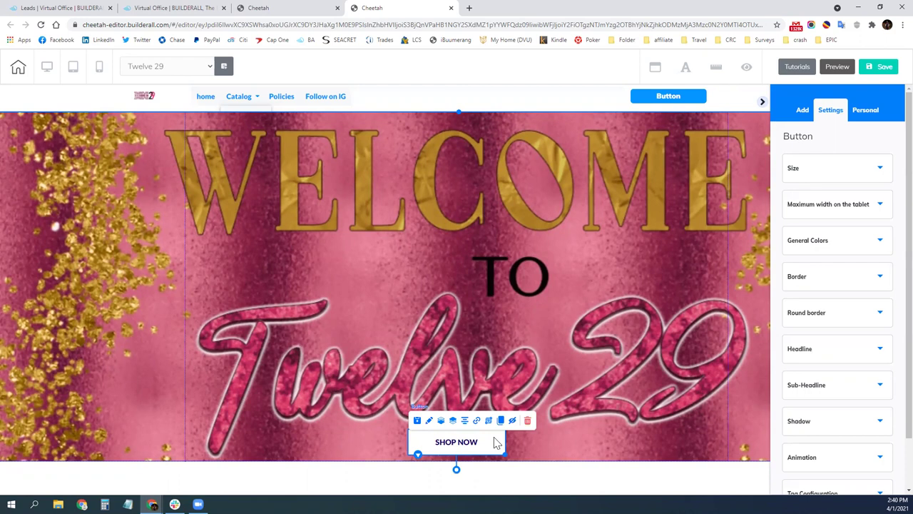
Add the Footers - 06 panel from the Footer category beneath the welcome panel.
{"action": "left_click", "coordinate": [803, 111]}
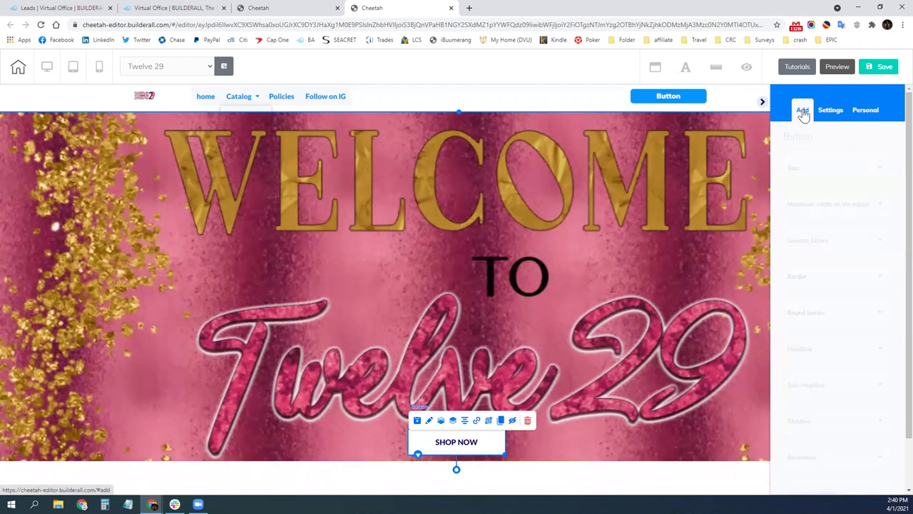
{"action": "left_click", "coordinate": [806, 147]}
{"action": "left_click", "coordinate": [799, 174]}
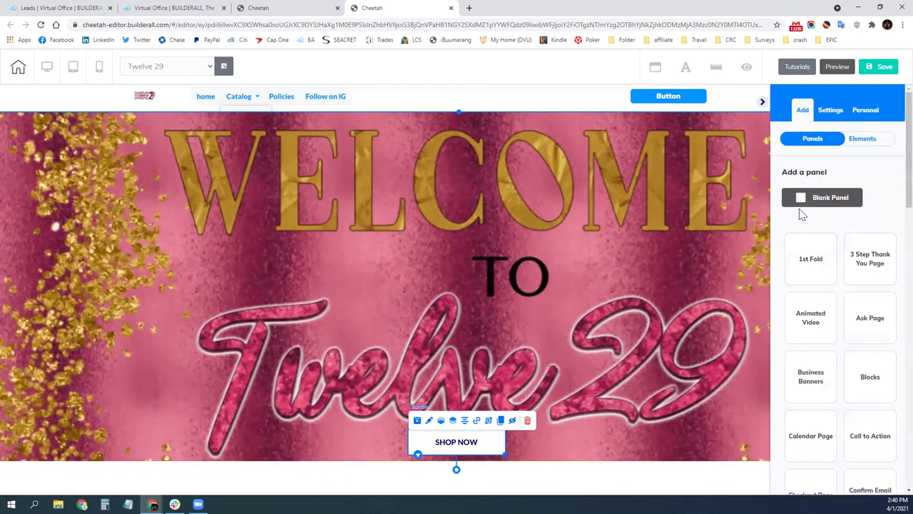
{"action": "scroll", "coordinate": [821, 342], "scroll_direction": "down", "scroll_amount": 10}
{"action": "scroll", "coordinate": [810, 326], "scroll_direction": "down", "scroll_amount": 4}
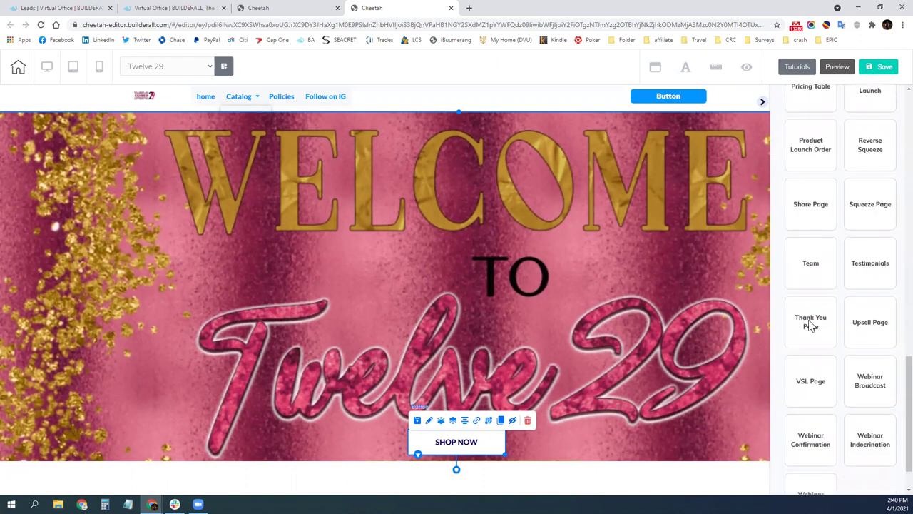
{"action": "scroll", "coordinate": [812, 334], "scroll_direction": "up", "scroll_amount": 3}
{"action": "scroll", "coordinate": [811, 333], "scroll_direction": "up", "scroll_amount": 5}
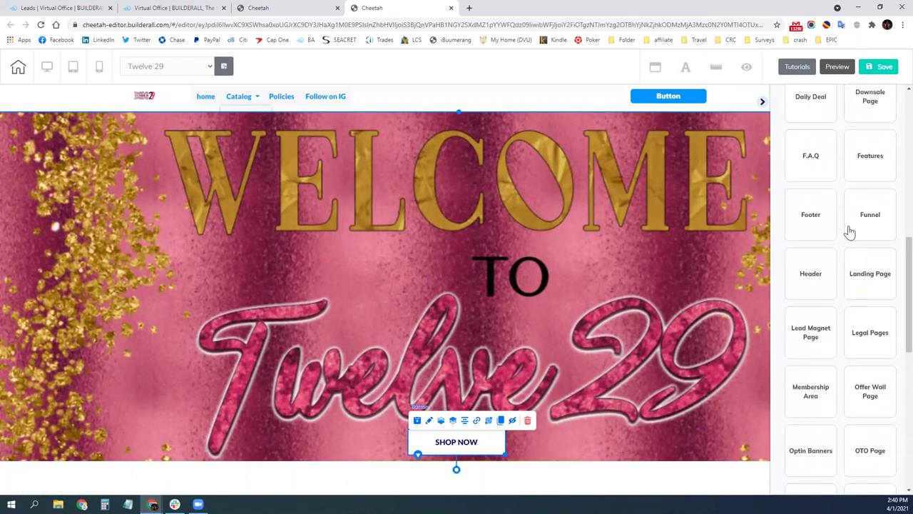
{"action": "left_click", "coordinate": [810, 220]}
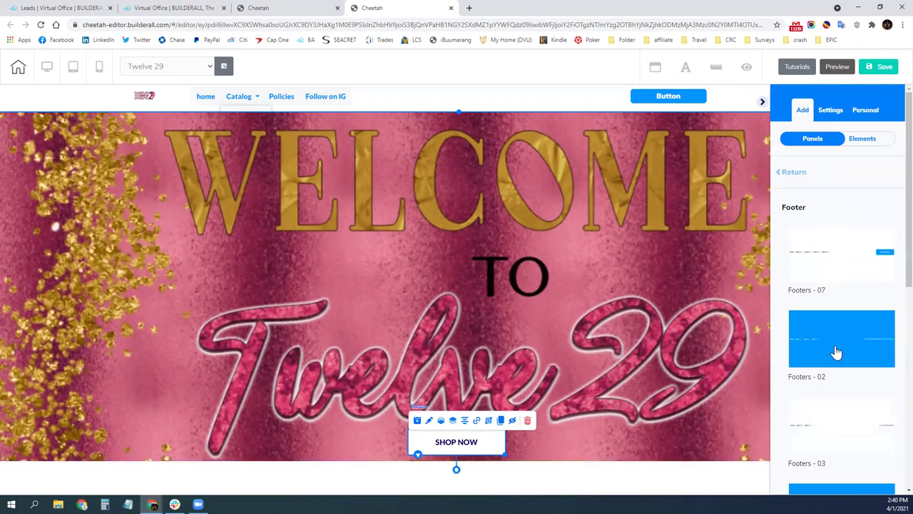
{"action": "scroll", "coordinate": [824, 328], "scroll_direction": "down", "scroll_amount": 2}
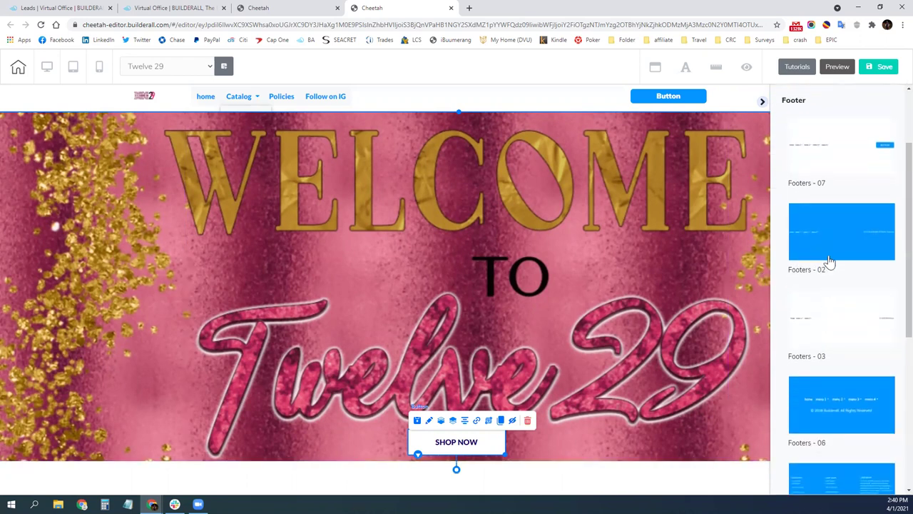
{"action": "left_click", "coordinate": [838, 409]}
{"action": "scroll", "coordinate": [485, 263], "scroll_direction": "down", "scroll_amount": 1}
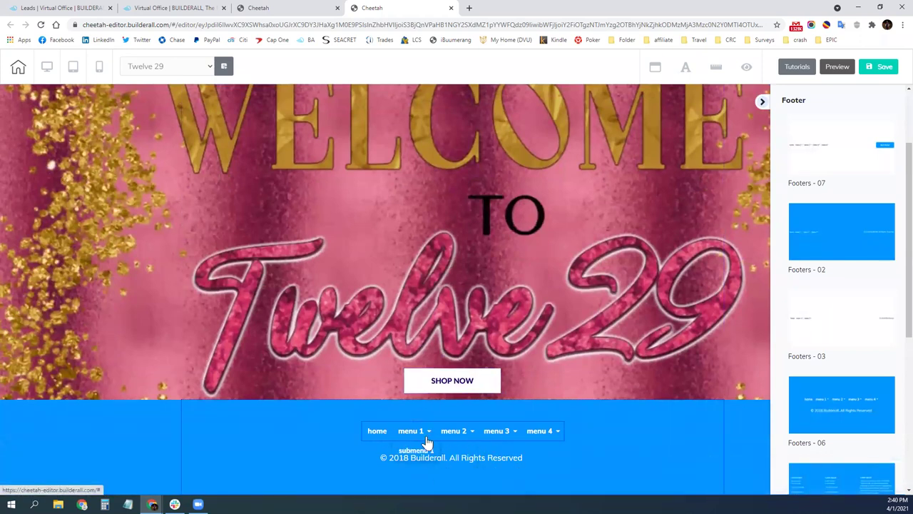
Clone the customised header menu and bring the copy down into the blue footer panel.
{"action": "mouse_move", "coordinate": [442, 435]}
{"action": "scroll", "coordinate": [378, 436], "scroll_direction": "up", "scroll_amount": 1}
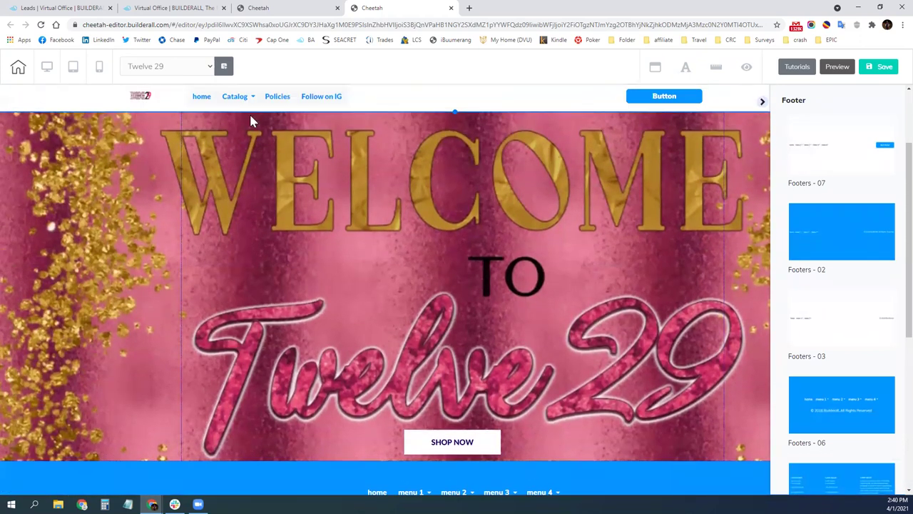
{"action": "left_click", "coordinate": [298, 102]}
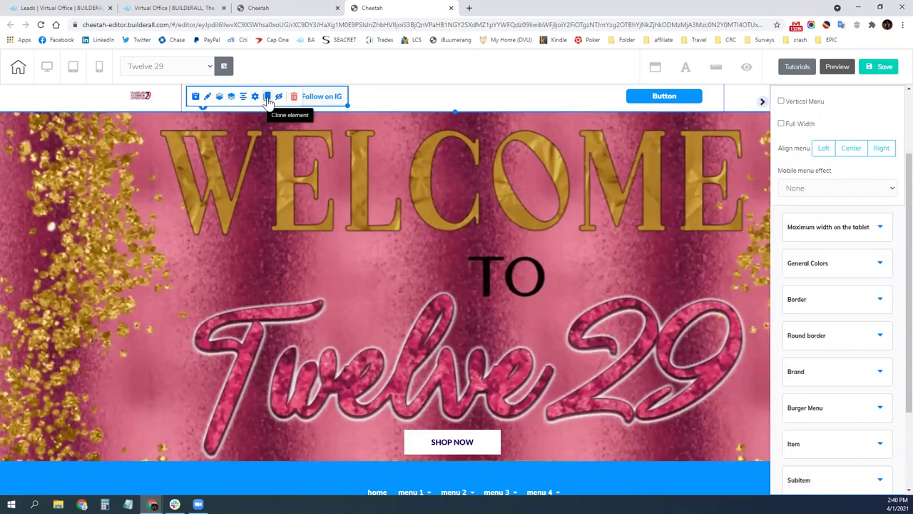
{"action": "left_click", "coordinate": [310, 243]}
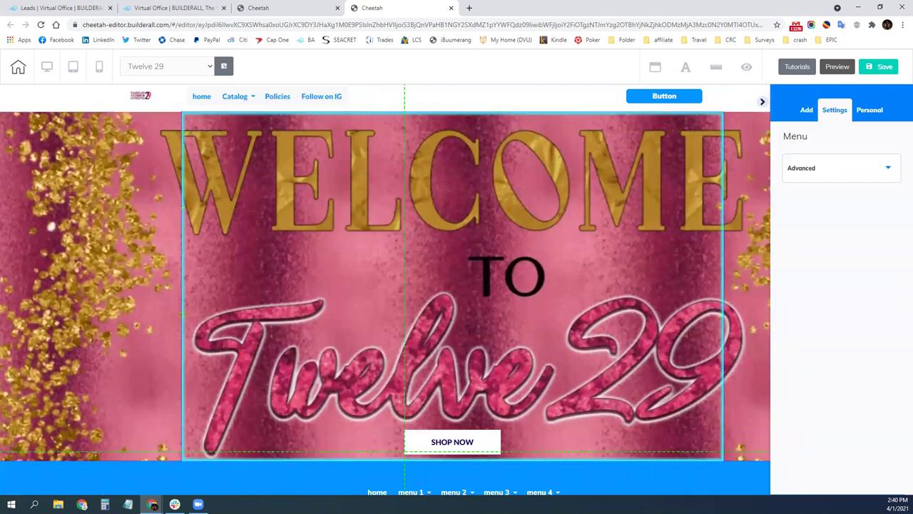
{"action": "scroll", "coordinate": [346, 478], "scroll_direction": "down", "scroll_amount": 1}
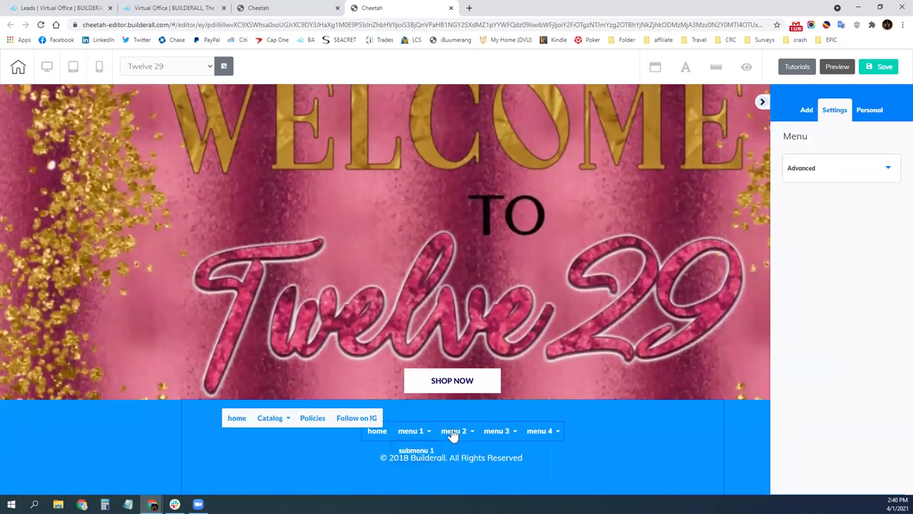
Delete the footer's default menu and place the cloned menu above the copyright line.
{"action": "left_click", "coordinate": [460, 441]}
{"action": "left_click", "coordinate": [469, 412]}
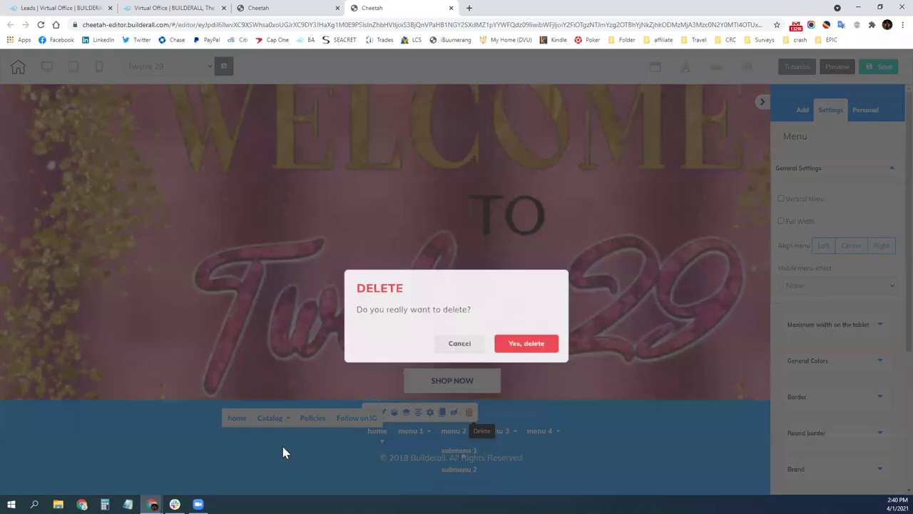
{"action": "left_click", "coordinate": [511, 308]}
{"action": "left_click_drag", "start_coordinate": [312, 432], "coordinate": [455, 440]}
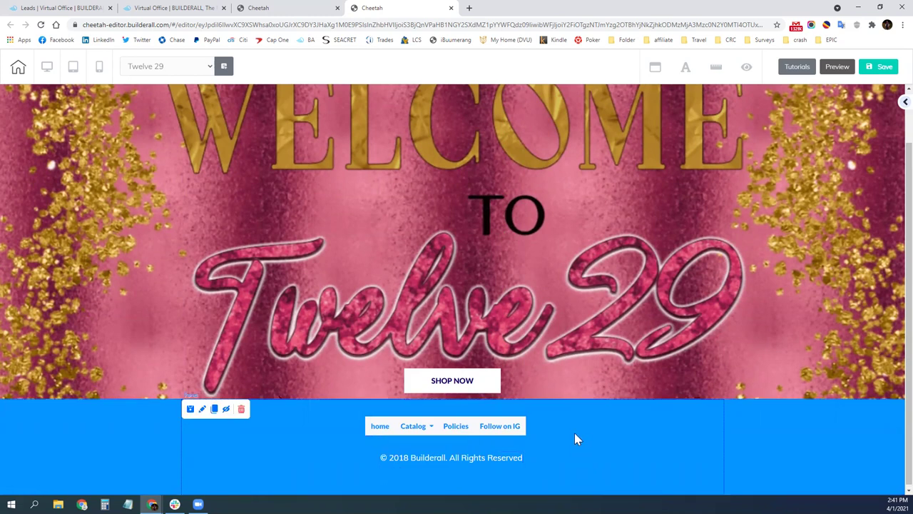
Center the cloned menu horizontally in the footer panel.
{"action": "scroll", "coordinate": [564, 449], "scroll_direction": "up", "scroll_amount": 1}
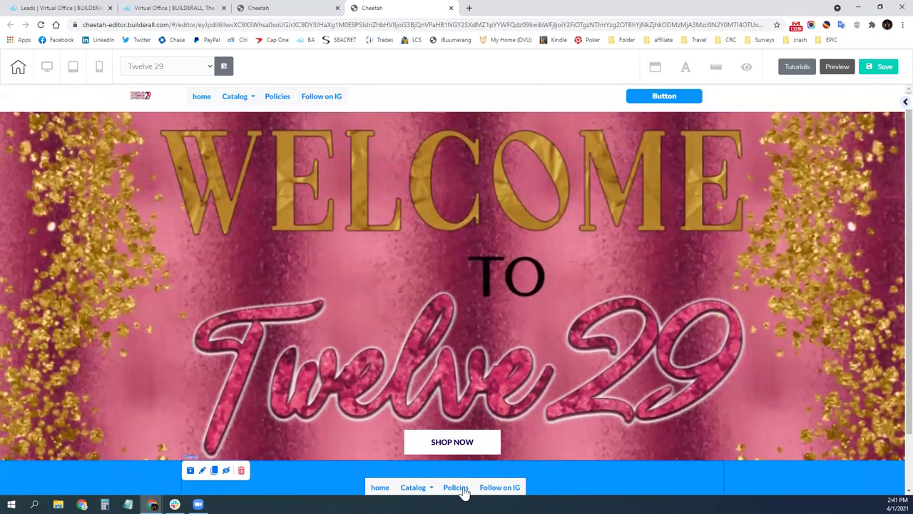
{"action": "left_click_drag", "start_coordinate": [413, 484], "coordinate": [421, 484]}
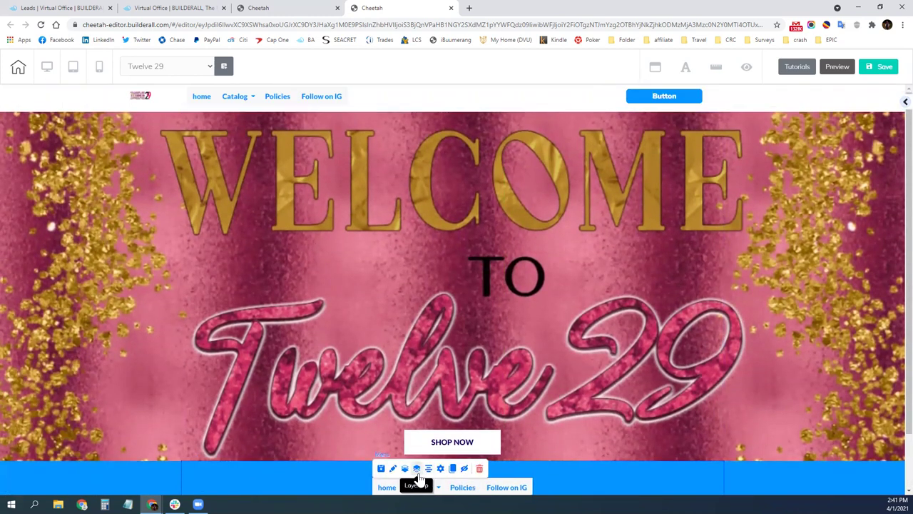
{"action": "scroll", "coordinate": [428, 471], "scroll_direction": "down", "scroll_amount": 1}
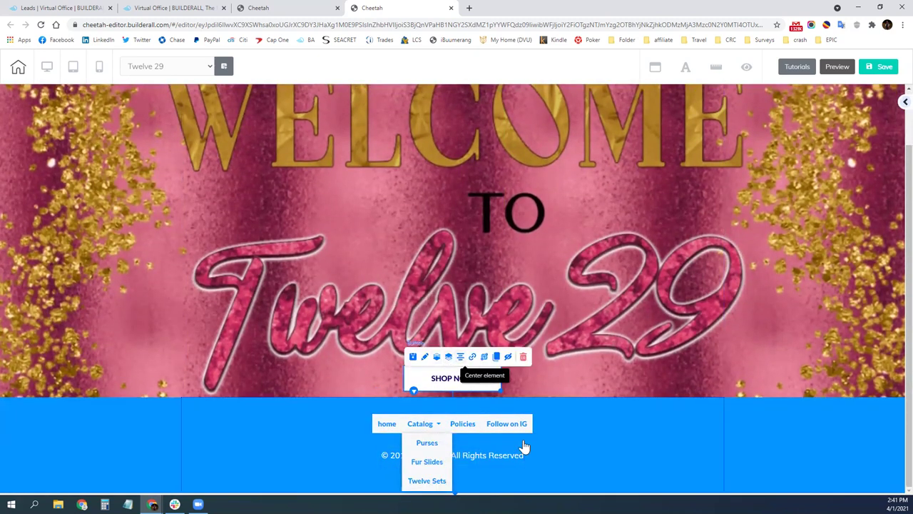
Center the header menu horizontally and move the logo just inside the header panel's left content boundary.
{"action": "scroll", "coordinate": [366, 300], "scroll_direction": "up", "scroll_amount": 1}
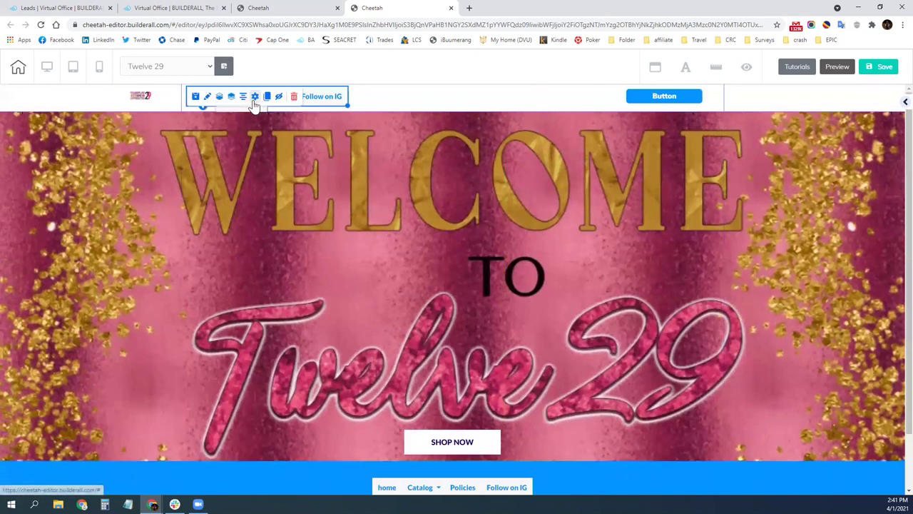
{"action": "left_click", "coordinate": [243, 97]}
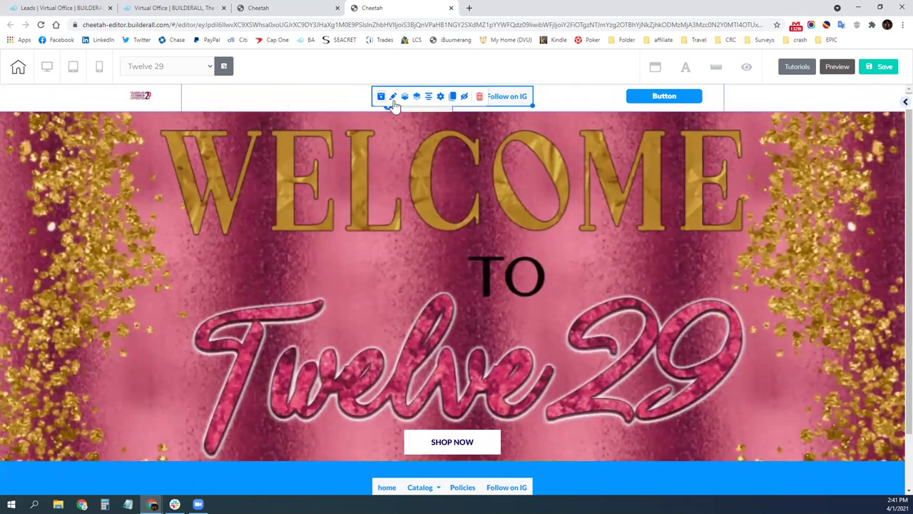
{"action": "left_click_drag", "start_coordinate": [159, 104], "coordinate": [206, 104]}
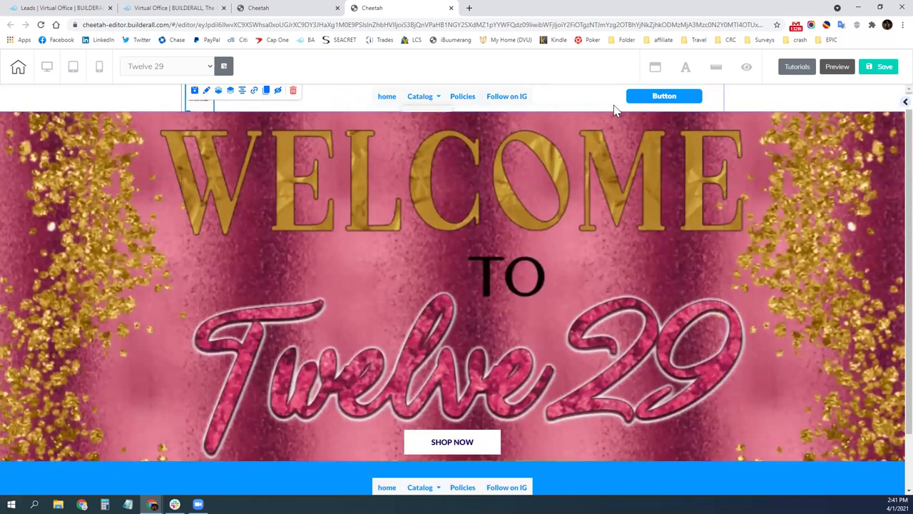
Save the site with the updated header and footer.
{"action": "scroll", "coordinate": [539, 320], "scroll_direction": "down", "scroll_amount": 2}
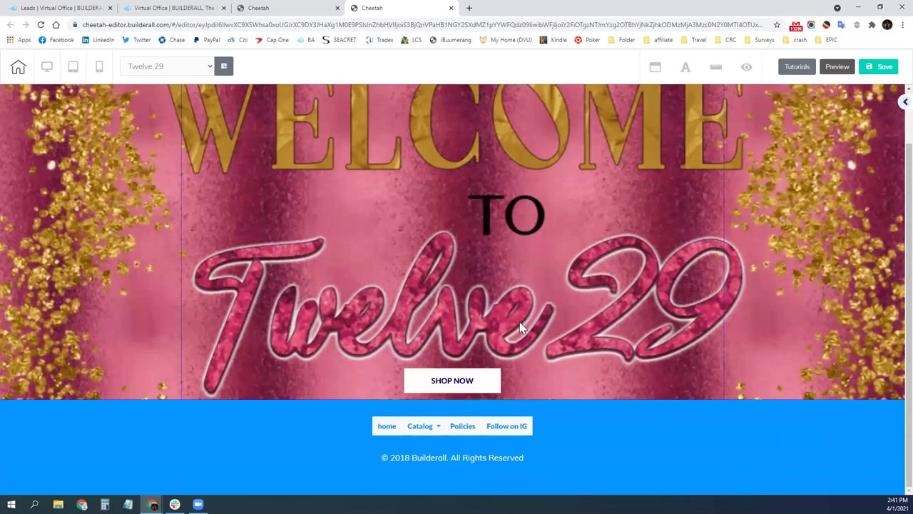
{"action": "mouse_move", "coordinate": [430, 432]}
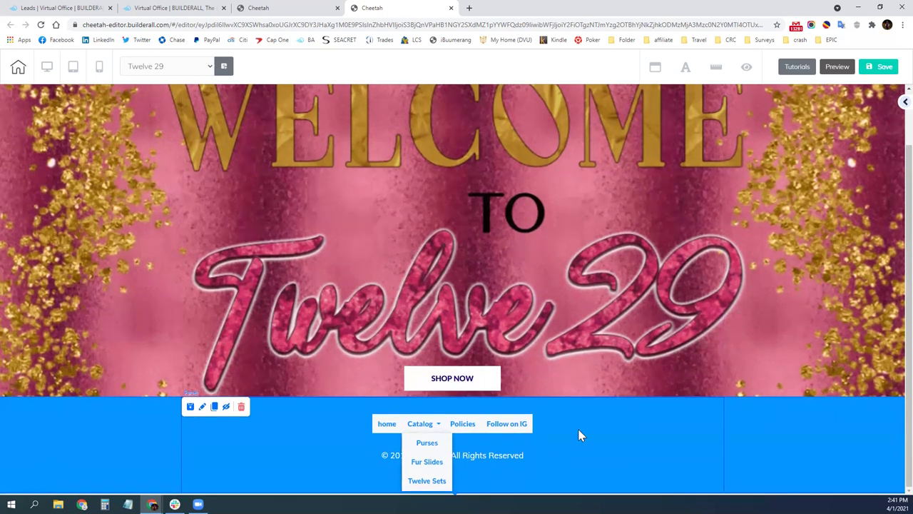
{"action": "scroll", "coordinate": [511, 436], "scroll_direction": "up", "scroll_amount": 1}
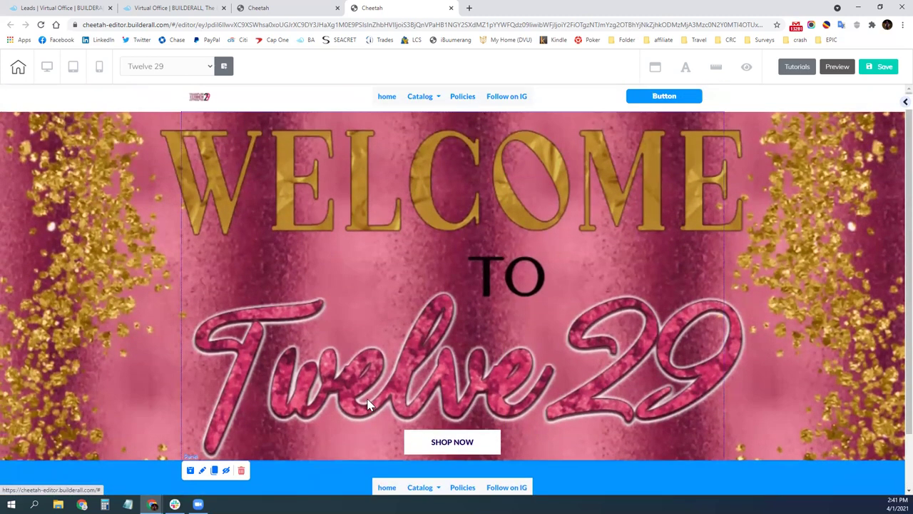
{"action": "left_click", "coordinate": [880, 68]}
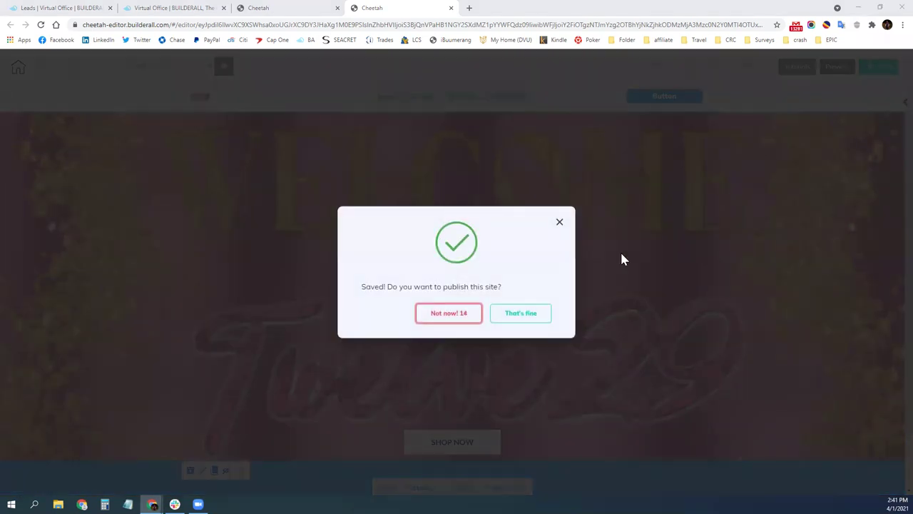
Decline publishing the site and expand the footer menu's Catalog entry to check its submenu.
{"action": "left_click", "coordinate": [446, 315]}
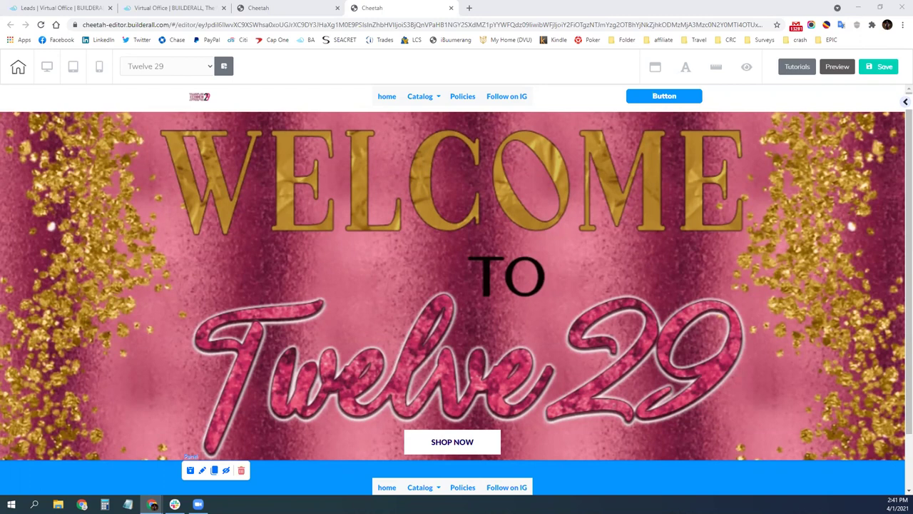
{"action": "scroll", "coordinate": [265, 455], "scroll_direction": "down", "scroll_amount": 1}
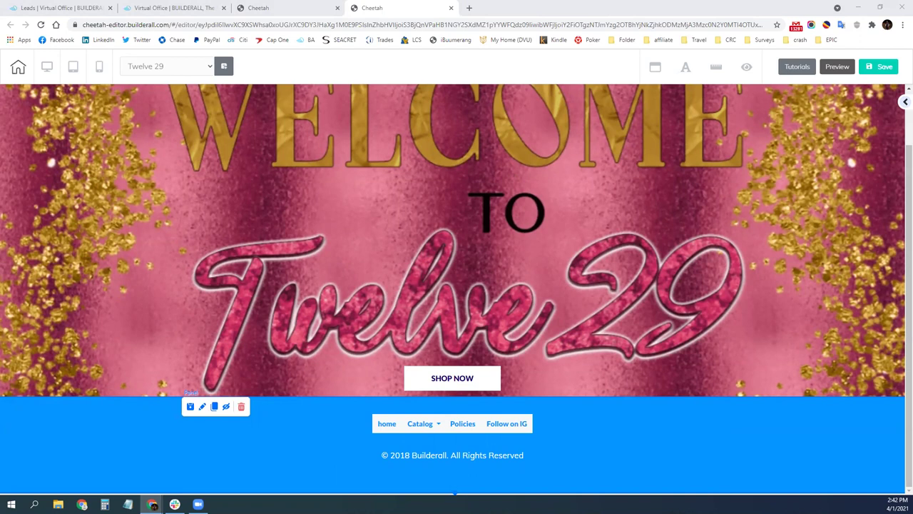
{"action": "left_click", "coordinate": [440, 426]}
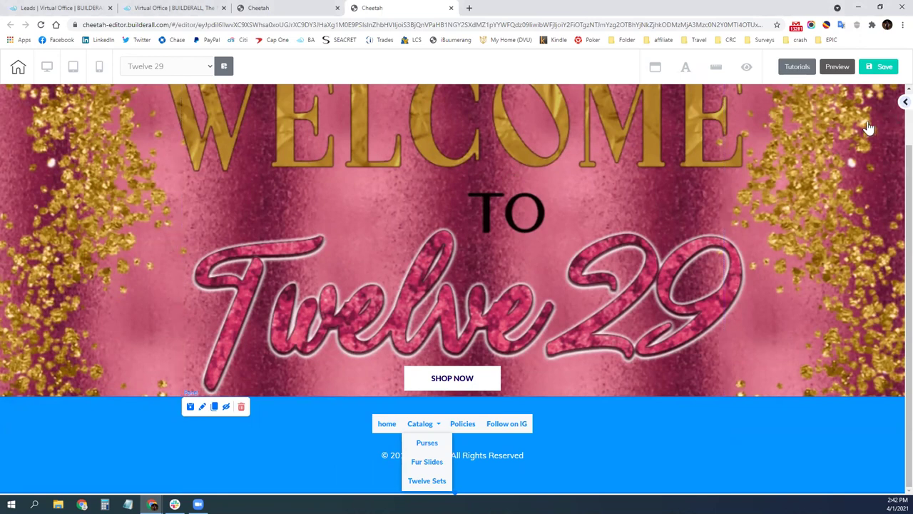
Add an image element to the footer panel and replace its picture with the uploaded Products---Twelve29 file.
{"action": "left_click", "coordinate": [903, 102]}
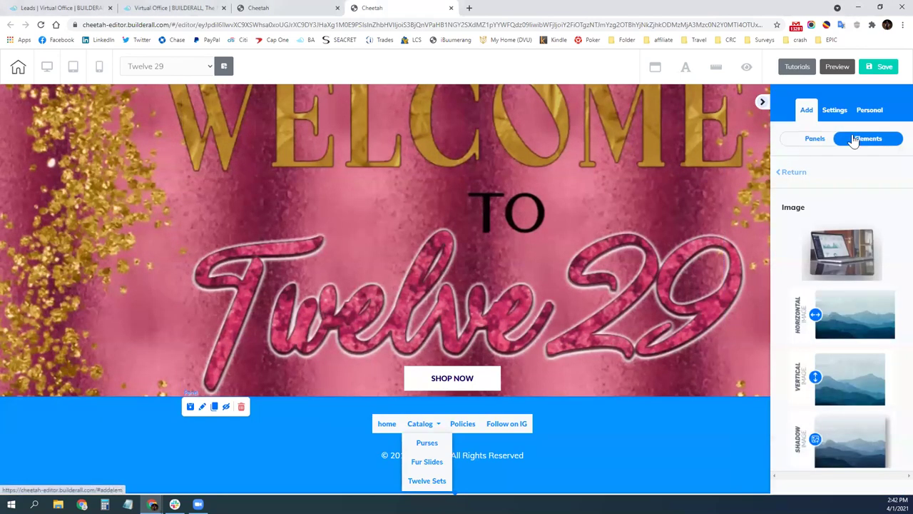
{"action": "left_click_drag", "start_coordinate": [836, 248], "coordinate": [619, 435]}
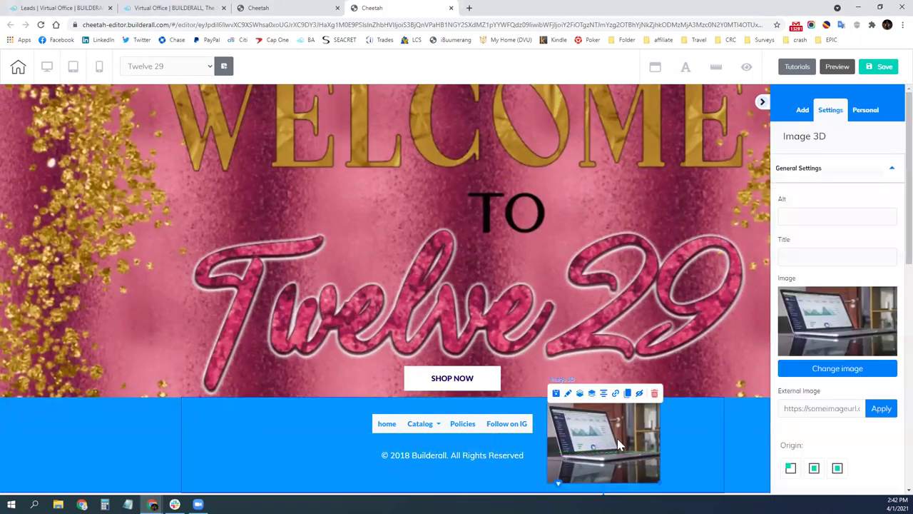
{"action": "left_click", "coordinate": [811, 368]}
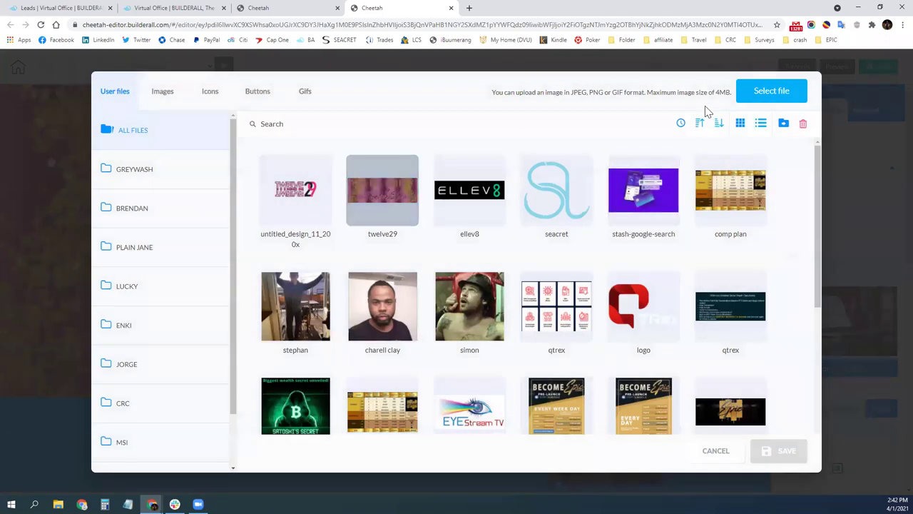
{"action": "left_click", "coordinate": [767, 91]}
{"action": "left_click", "coordinate": [125, 82]}
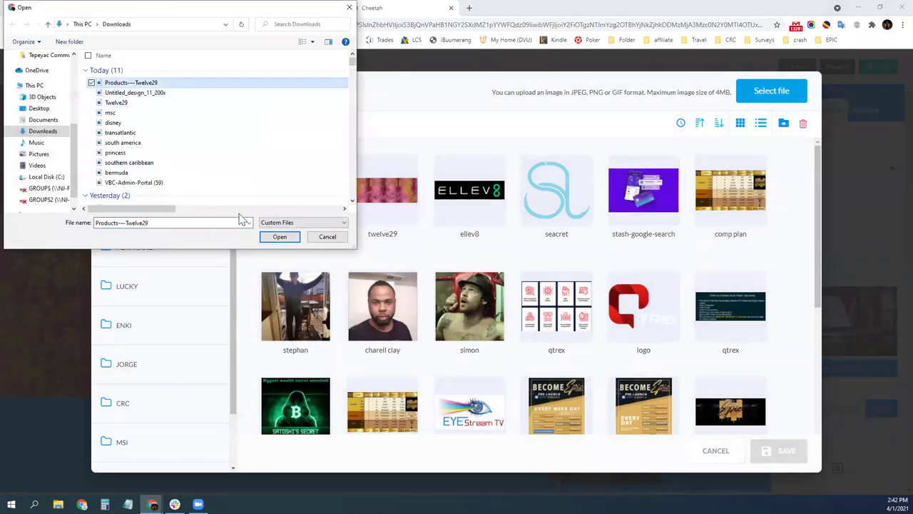
{"action": "left_click", "coordinate": [280, 237]}
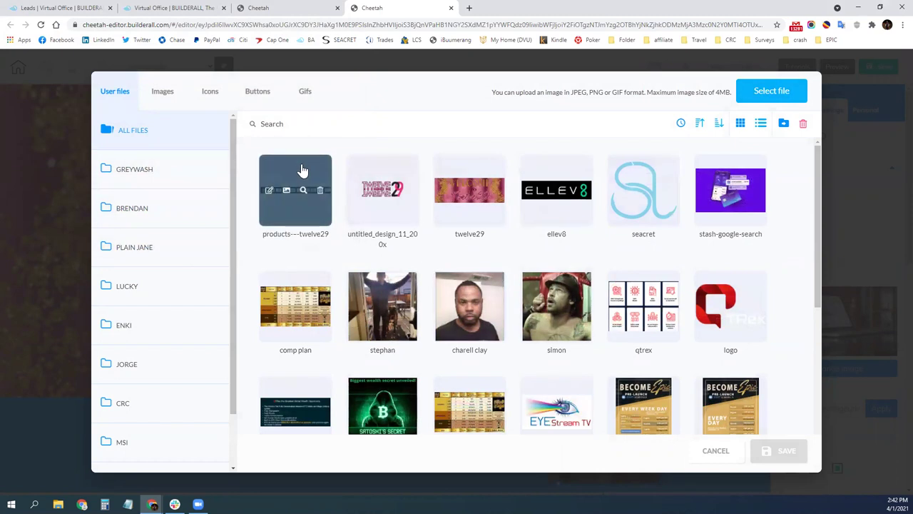
{"action": "left_click", "coordinate": [779, 452]}
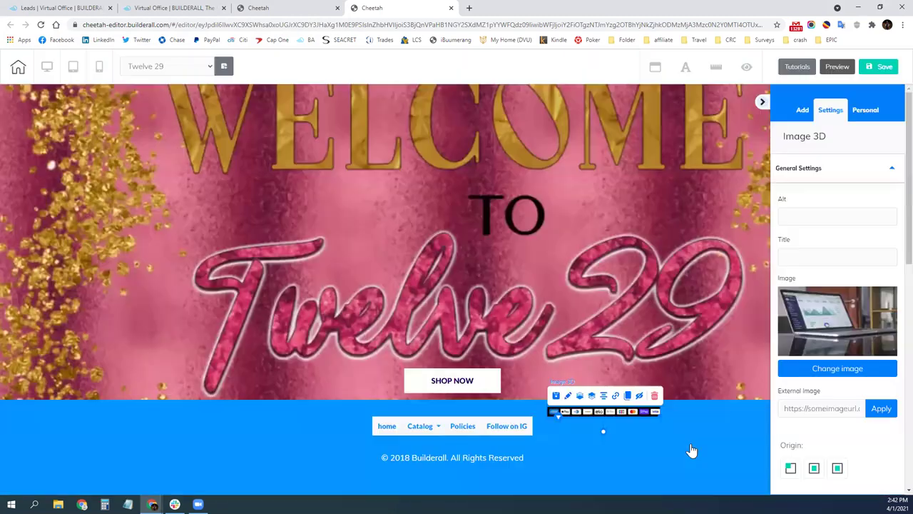
Move the payment-card image to the right of the copyright text, level with that line.
{"action": "left_click_drag", "start_coordinate": [587, 419], "coordinate": [650, 456]}
{"action": "left_click", "coordinate": [696, 427]}
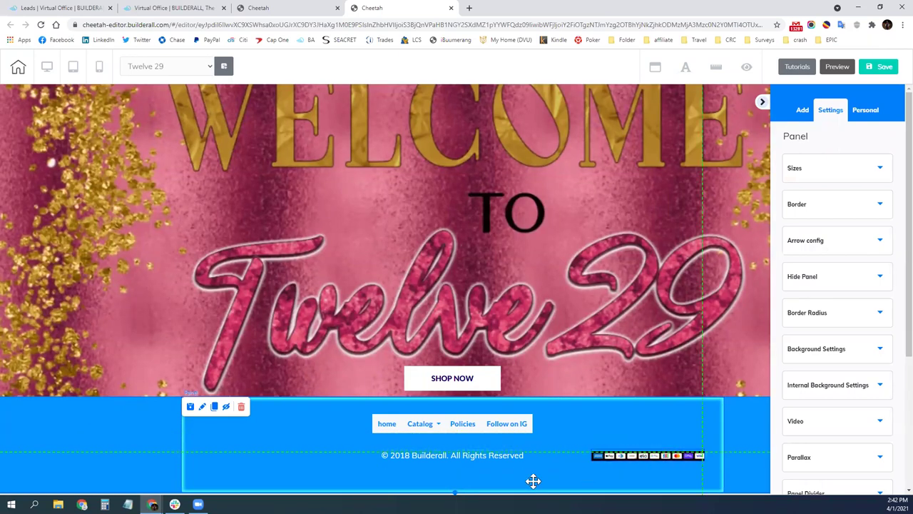
{"action": "left_click", "coordinate": [257, 465]}
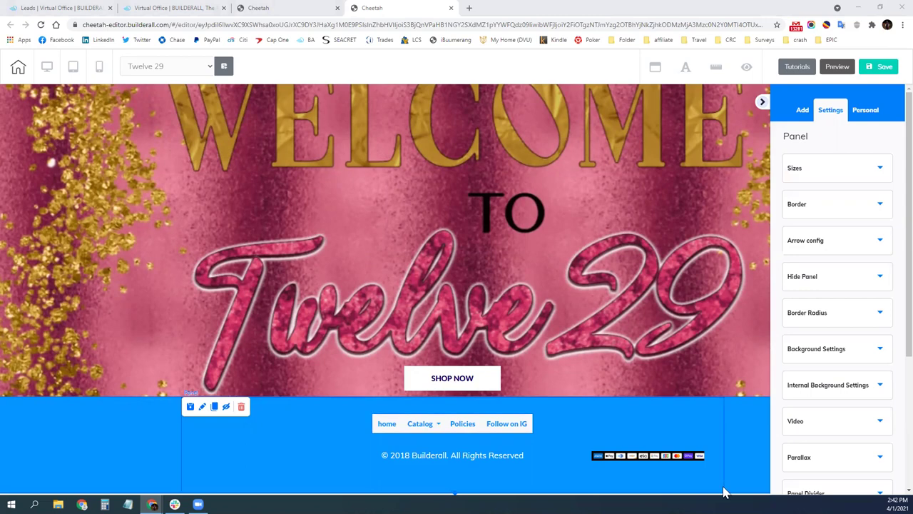
Save the site without publishing it, and exit the editor with the changes saved.
{"action": "left_click", "coordinate": [883, 68]}
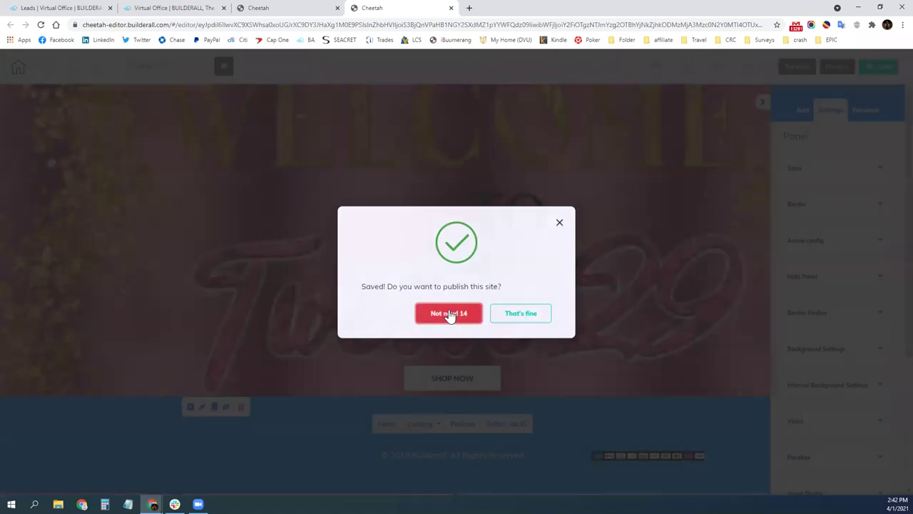
{"action": "left_click", "coordinate": [451, 315]}
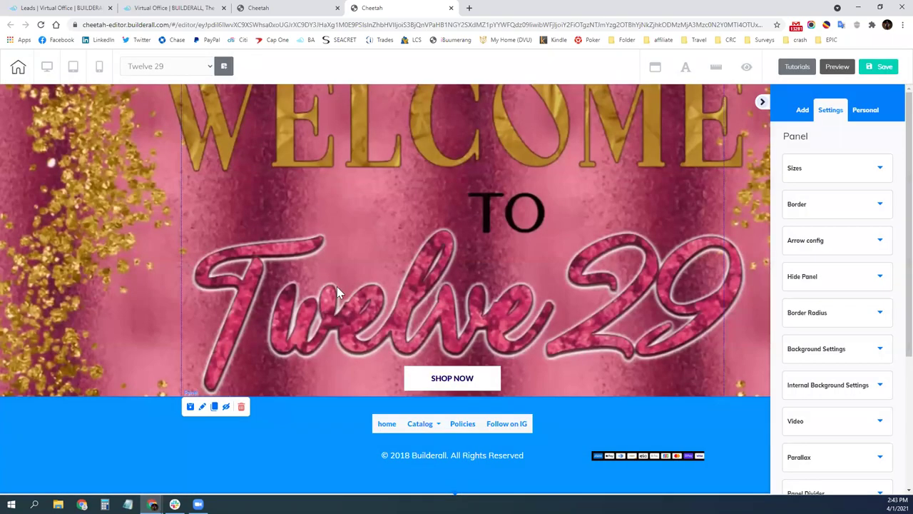
{"action": "scroll", "coordinate": [337, 278], "scroll_direction": "up", "scroll_amount": 1}
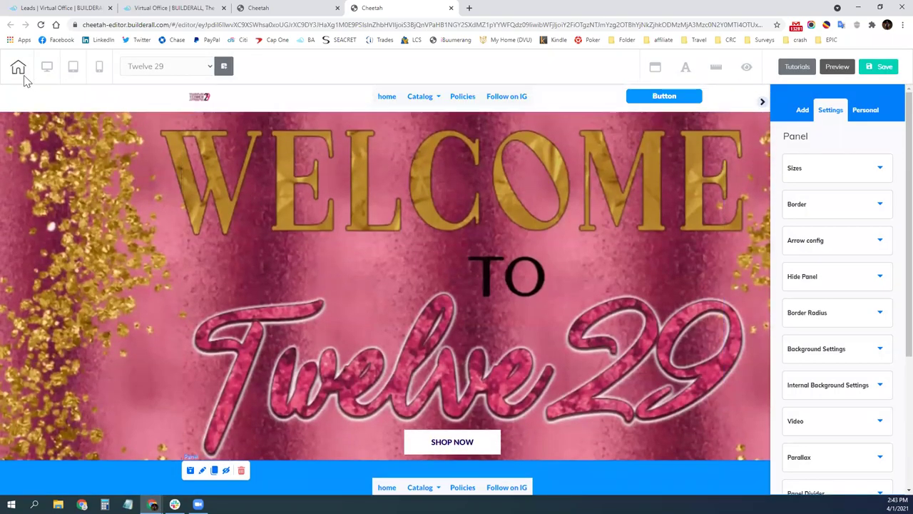
{"action": "left_click", "coordinate": [20, 72]}
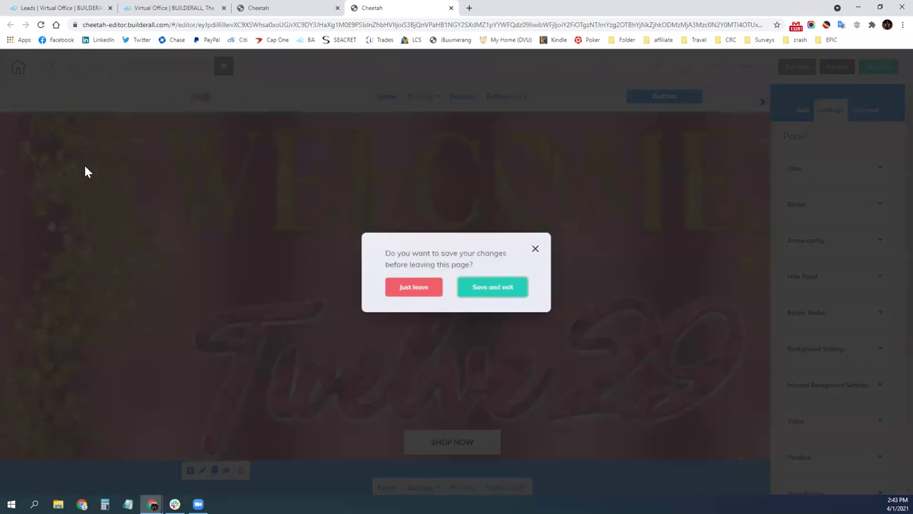
{"action": "left_click", "coordinate": [490, 292]}
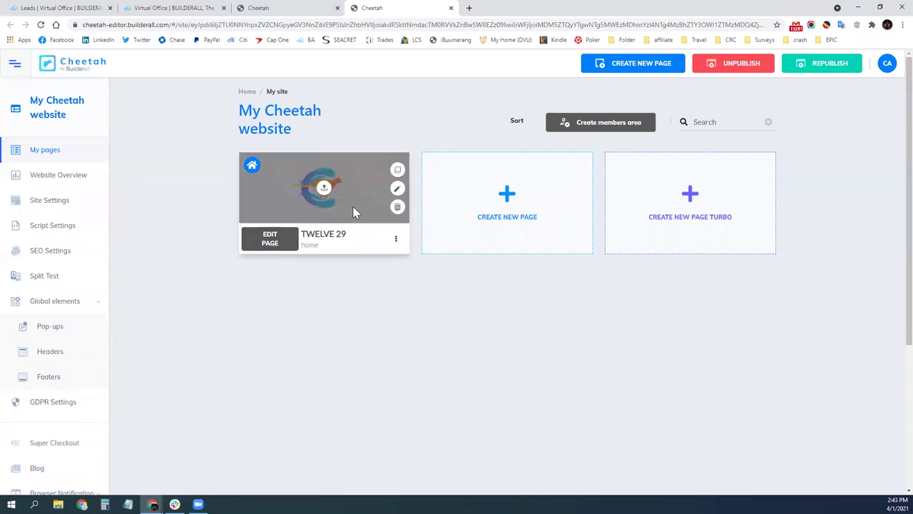
Open the Twelve 29 page's settings, then go to the site's Super Checkout.
{"action": "left_click", "coordinate": [394, 244]}
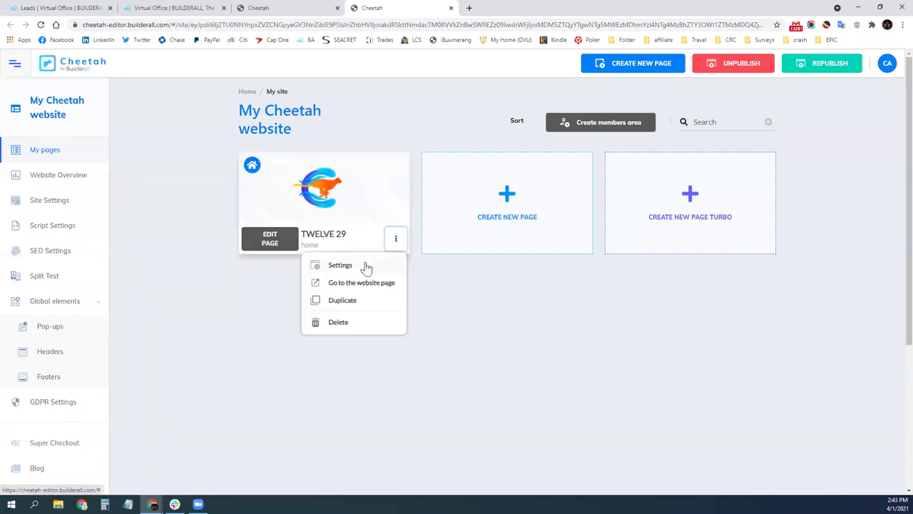
{"action": "left_click", "coordinate": [364, 265]}
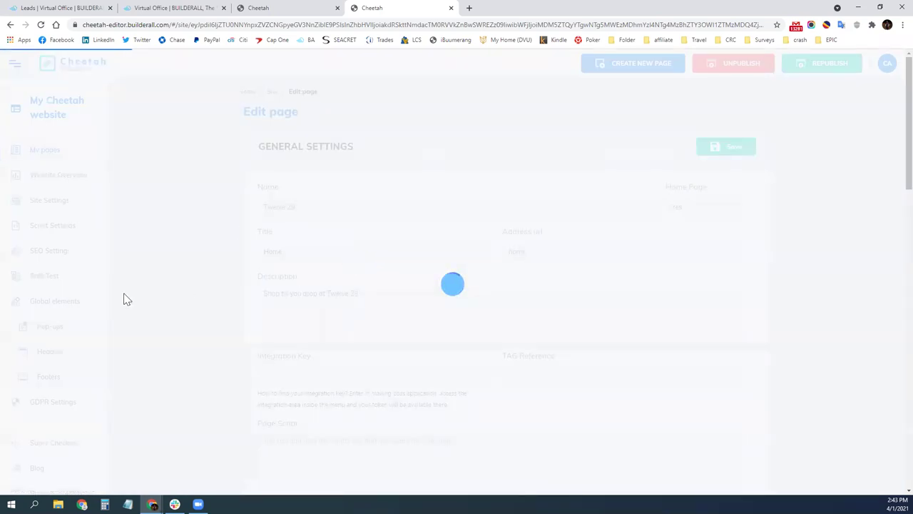
{"action": "scroll", "coordinate": [68, 361], "scroll_direction": "down", "scroll_amount": 3}
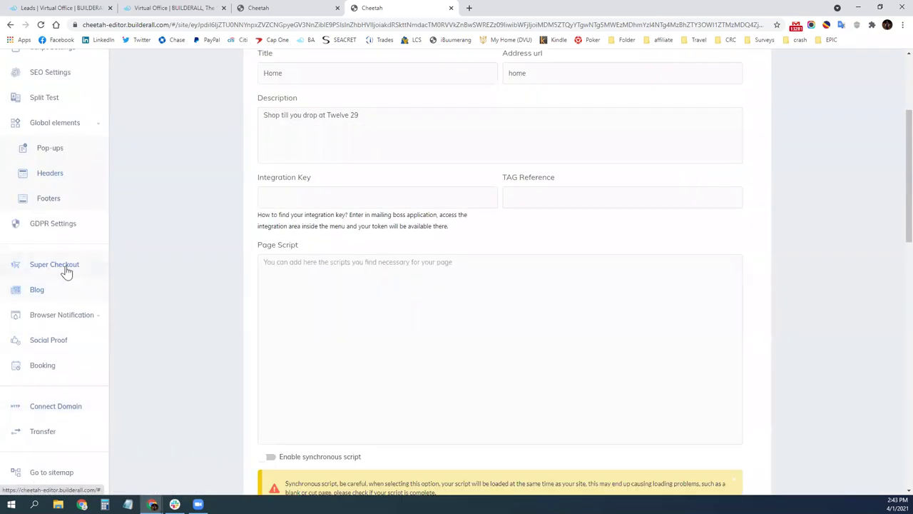
{"action": "left_click", "coordinate": [56, 269]}
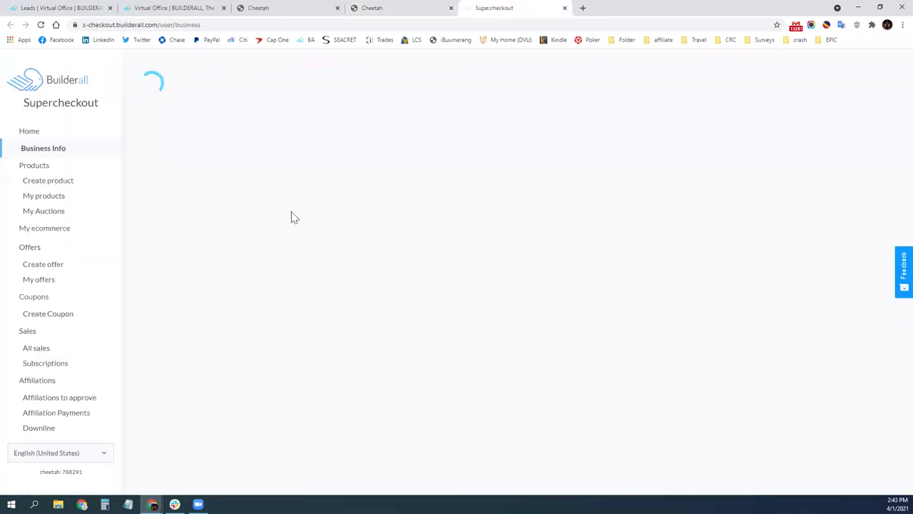
Enter Twelve29 as the business name in the company identity section.
{"action": "left_click", "coordinate": [237, 185]}
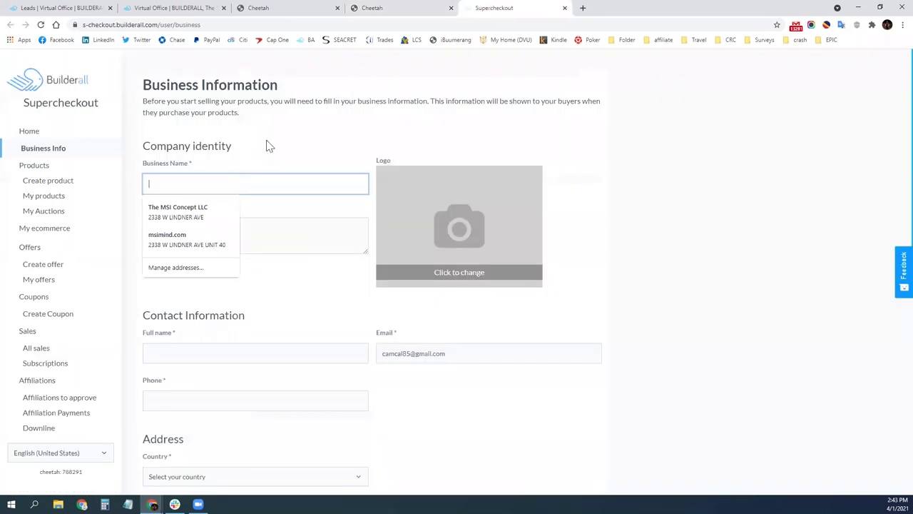
{"action": "type", "text": "TR"}
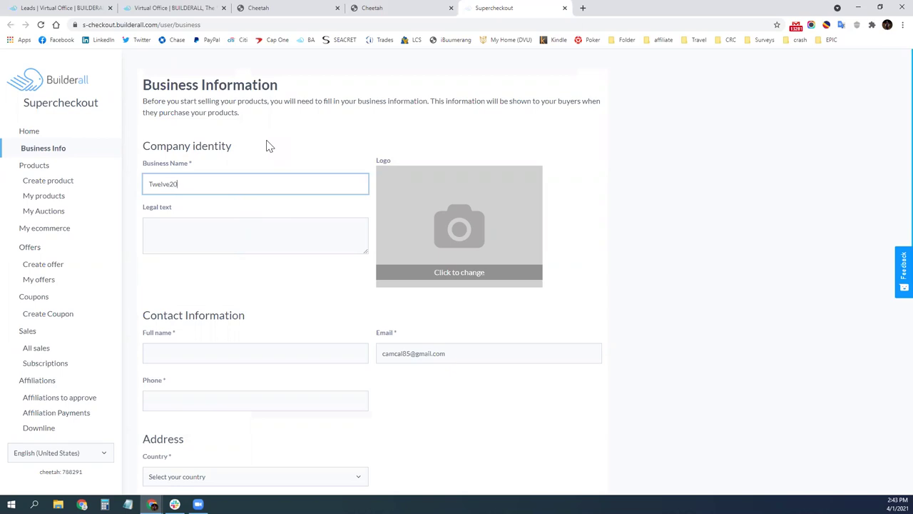
{"action": "key", "text": "Tab"}
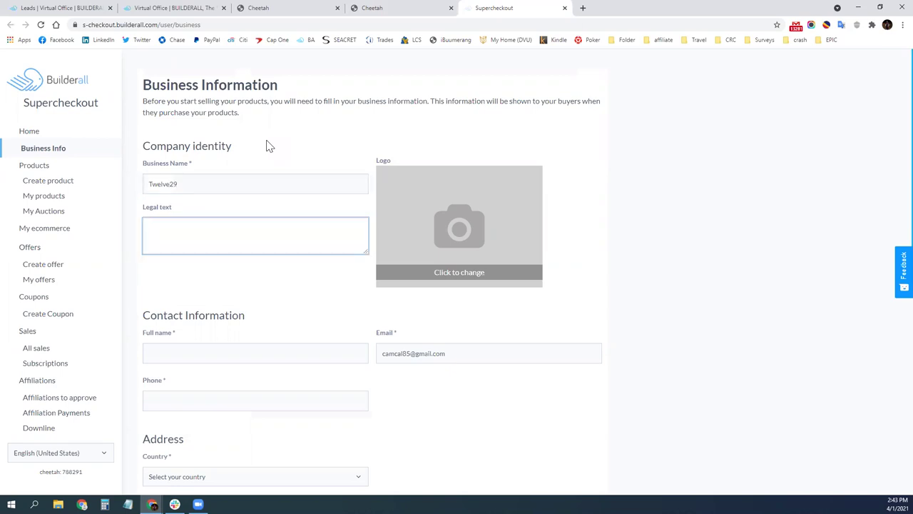
Upload Untitled_design_11_200x as the business logo with the default crop.
{"action": "left_click", "coordinate": [482, 274]}
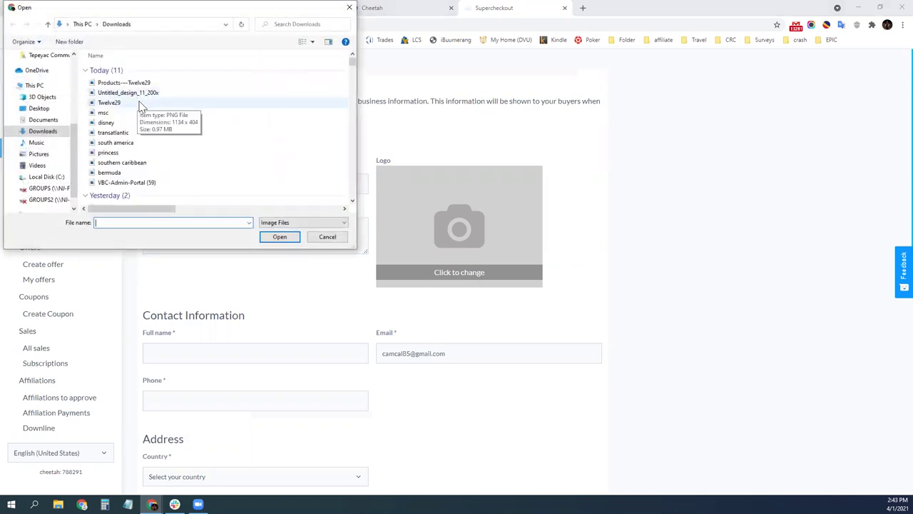
{"action": "left_click", "coordinate": [141, 93]}
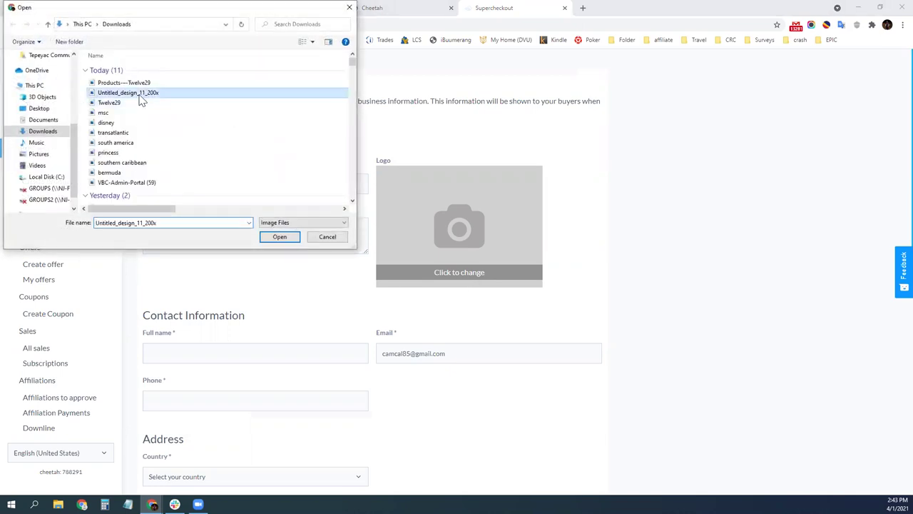
{"action": "left_click", "coordinate": [274, 241]}
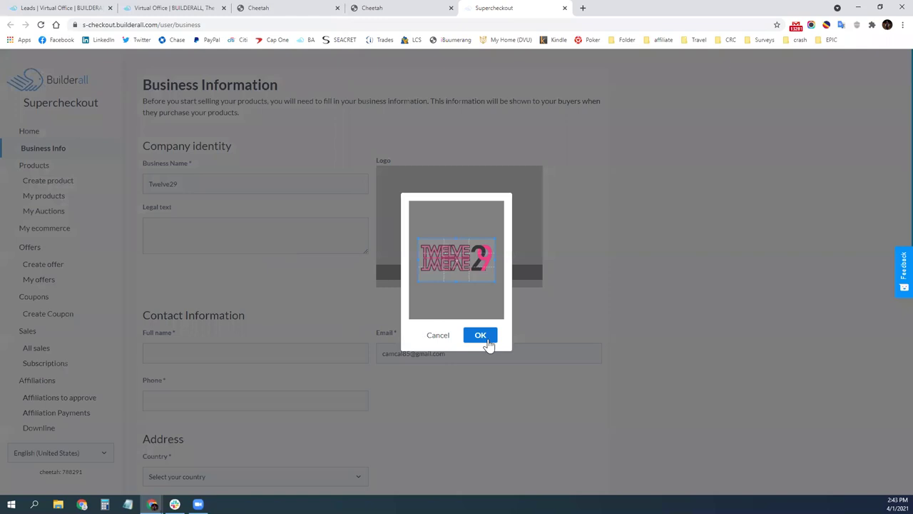
{"action": "left_click", "coordinate": [485, 335]}
Upload Untitled_design_11_200x as the logo again, adjusting the crop frame to fit closely around the full Twelve 29 lettering.
{"action": "left_click", "coordinate": [416, 280]}
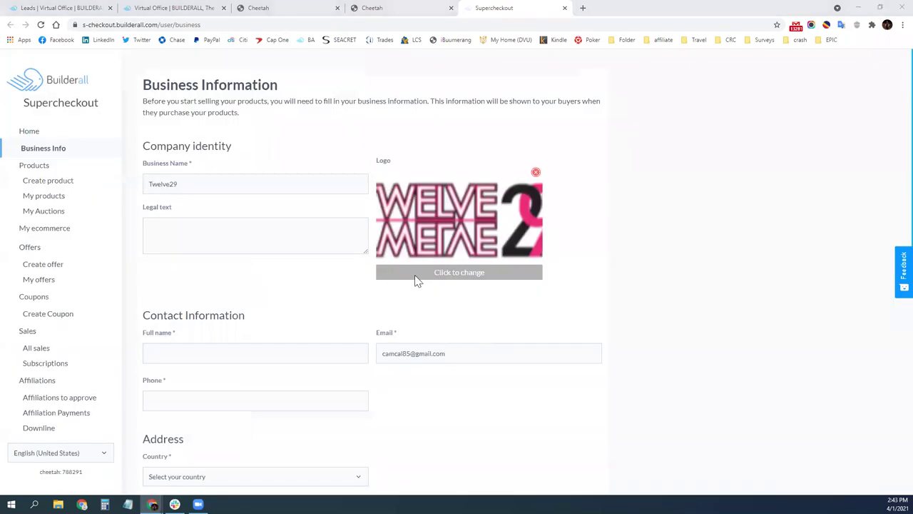
{"action": "left_click", "coordinate": [156, 94]}
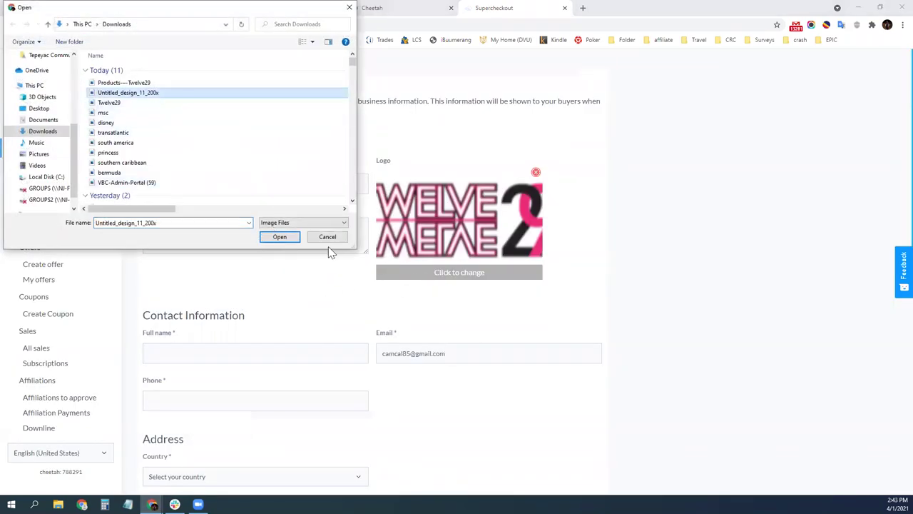
{"action": "left_click", "coordinate": [280, 236]}
{"action": "left_click_drag", "start_coordinate": [493, 282], "coordinate": [500, 283]}
{"action": "left_click_drag", "start_coordinate": [420, 265], "coordinate": [410, 262]}
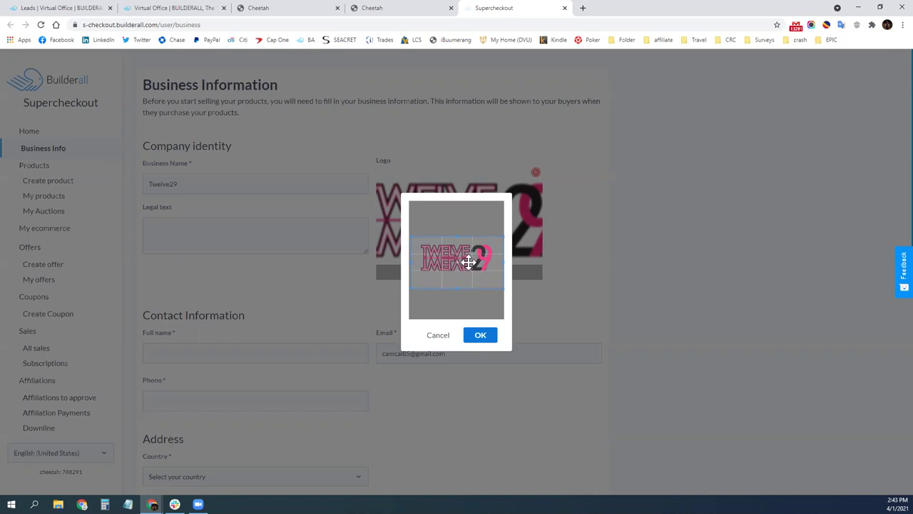
{"action": "left_click_drag", "start_coordinate": [503, 288], "coordinate": [489, 271]}
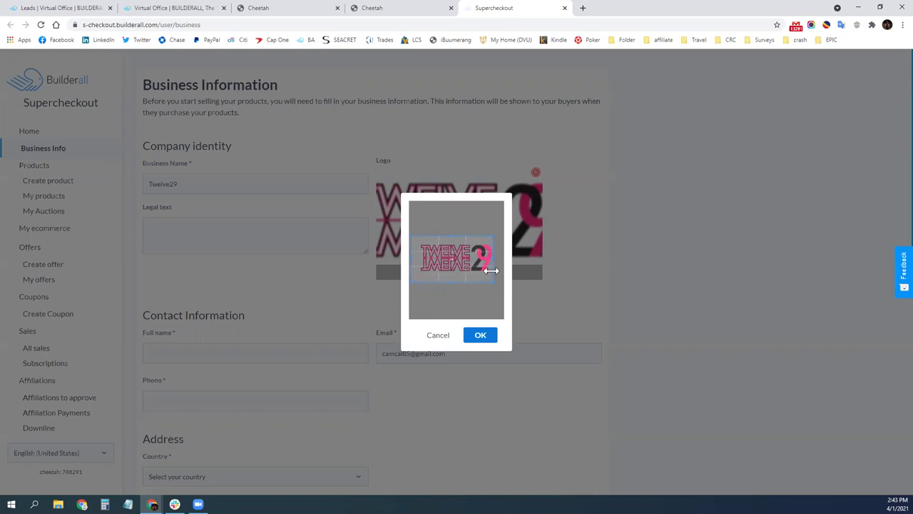
{"action": "left_click_drag", "start_coordinate": [413, 278], "coordinate": [419, 273]}
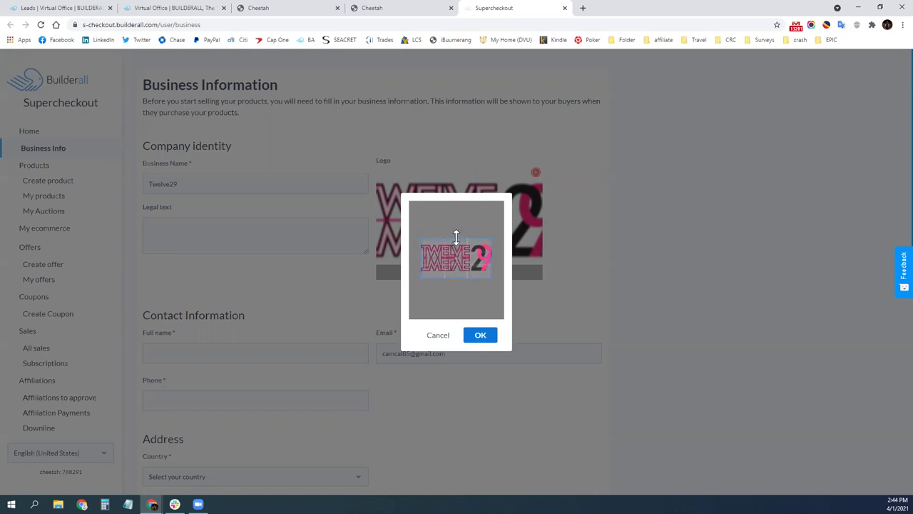
{"action": "left_click", "coordinate": [480, 340]}
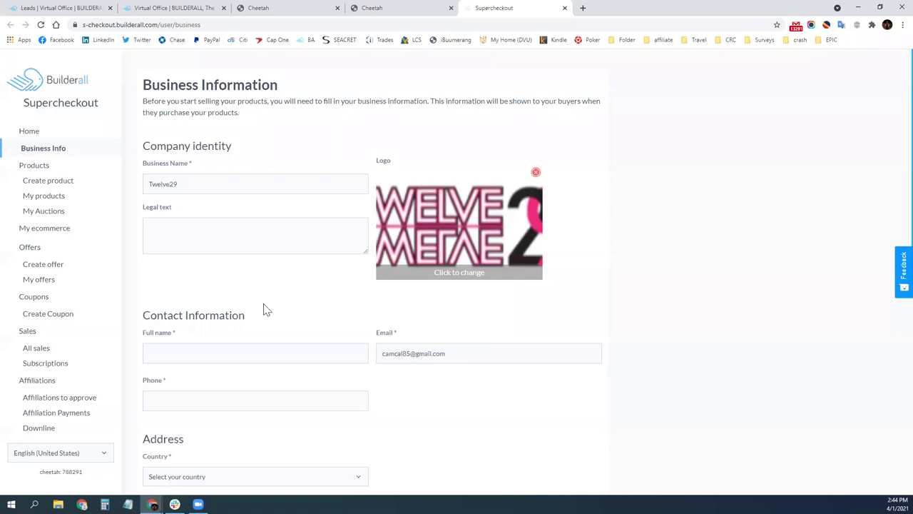
Replace the email in the contact information with the shop's address copied from the Leads page.
{"action": "scroll", "coordinate": [264, 309], "scroll_direction": "down", "scroll_amount": 2}
{"action": "left_click", "coordinate": [223, 229]}
{"action": "left_click", "coordinate": [457, 276]}
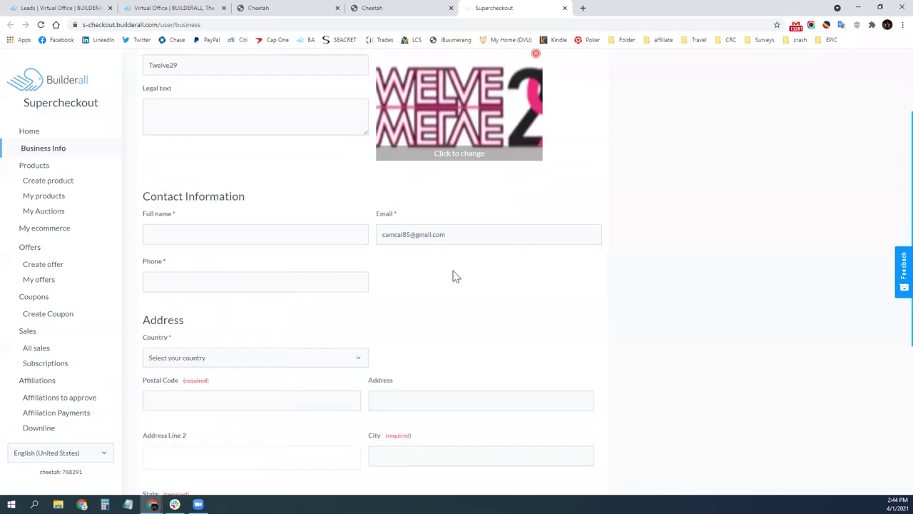
{"action": "left_click", "coordinate": [487, 238]}
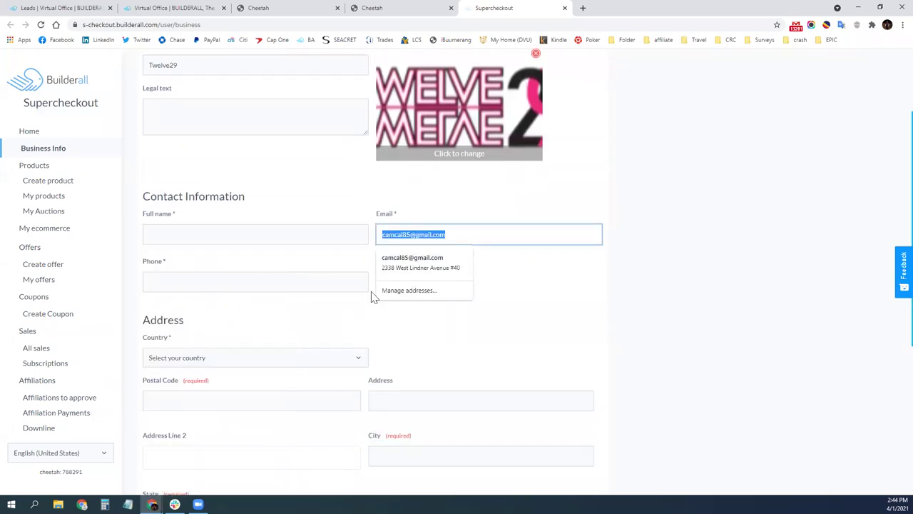
{"action": "left_click", "coordinate": [57, 8]}
{"action": "left_click_drag", "start_coordinate": [285, 316], "coordinate": [316, 316]}
{"action": "left_click_drag", "start_coordinate": [371, 319], "coordinate": [285, 326]}
{"action": "key", "text": "ctrl+c"}
{"action": "key", "text": "ctrl+shift+Tab"}
{"action": "key", "text": "ctrl+a"}
{"action": "key", "text": "ctrl+v"}
Enter the contact's full name in the contact information and choose United States as the address country.
{"action": "left_click", "coordinate": [220, 229]}
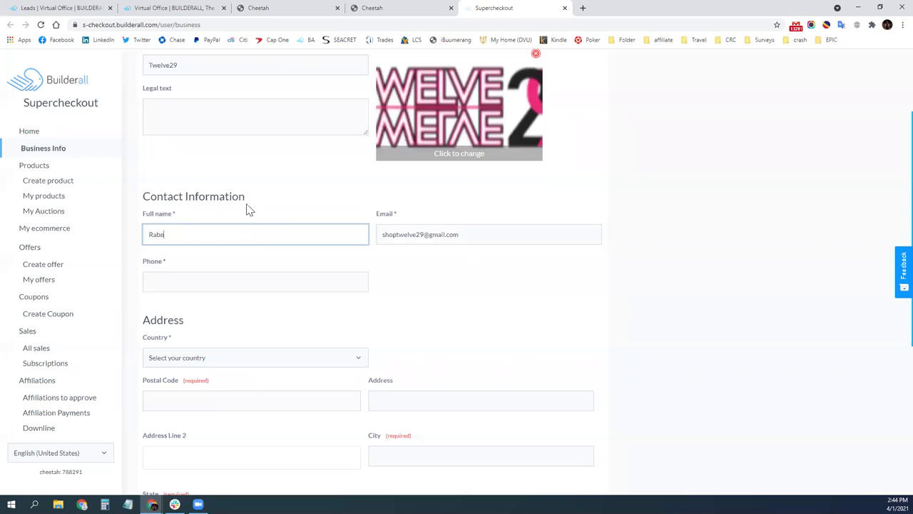
{"action": "key", "text": "Tab"}
{"action": "key", "text": "Tab"}
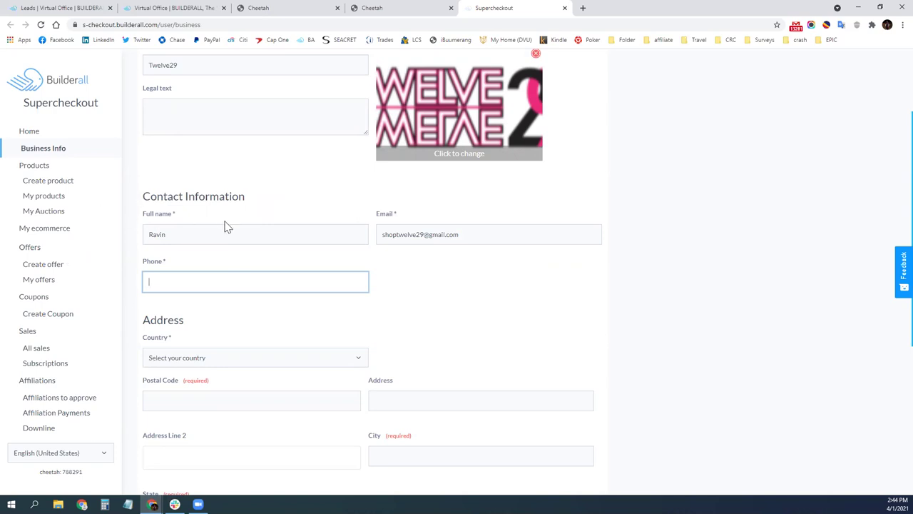
{"action": "left_click", "coordinate": [240, 365]}
{"action": "scroll", "coordinate": [220, 238], "scroll_direction": "down", "scroll_amount": 20}
{"action": "scroll", "coordinate": [220, 238], "scroll_direction": "down", "scroll_amount": 15}
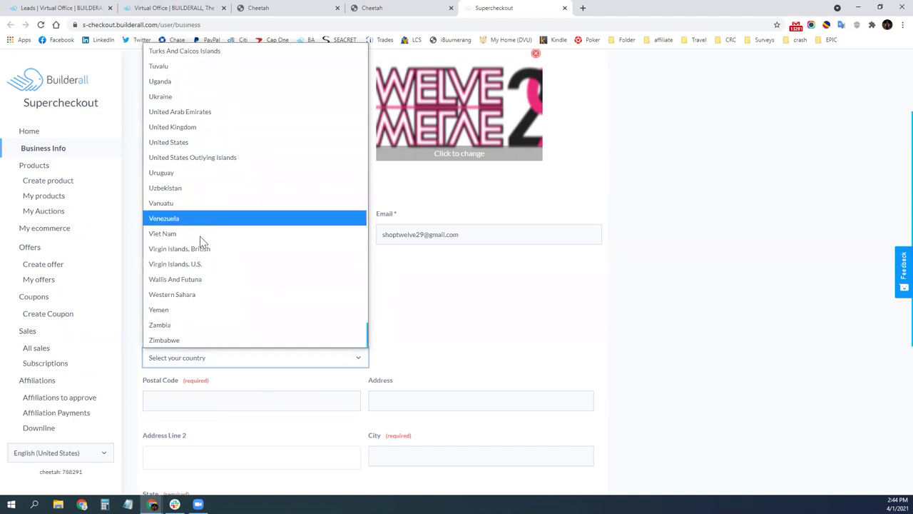
{"action": "left_click", "coordinate": [210, 142]}
{"action": "scroll", "coordinate": [385, 348], "scroll_direction": "down", "scroll_amount": 4}
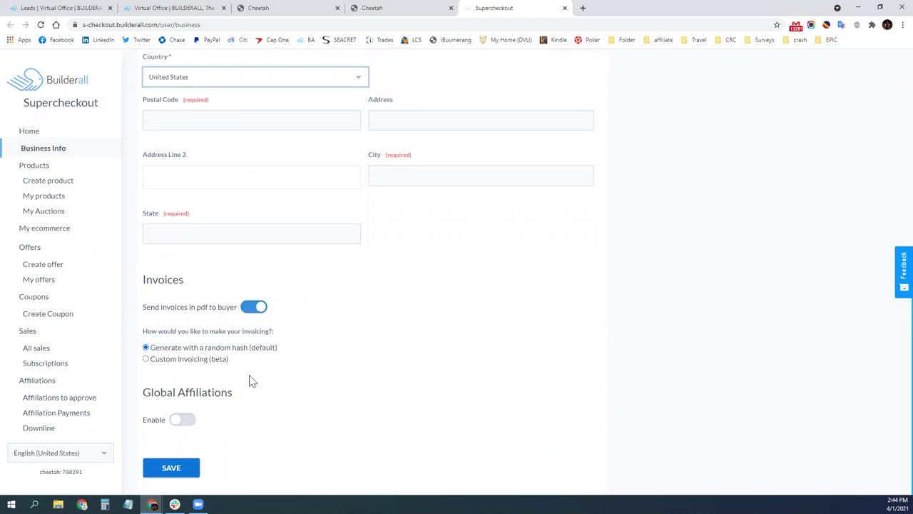
Try to open the product creation page before saving the business information.
{"action": "scroll", "coordinate": [280, 369], "scroll_direction": "up", "scroll_amount": 4}
{"action": "scroll", "coordinate": [243, 357], "scroll_direction": "up", "scroll_amount": 2}
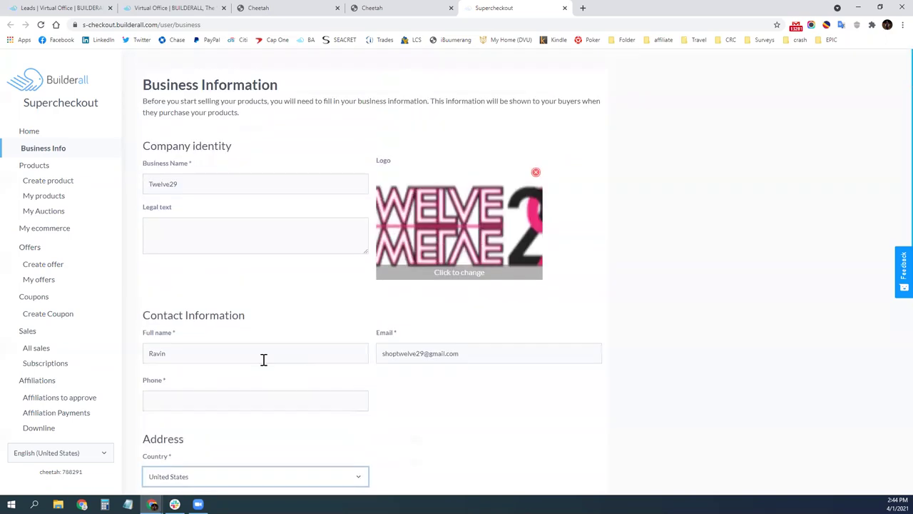
{"action": "left_click", "coordinate": [66, 183]}
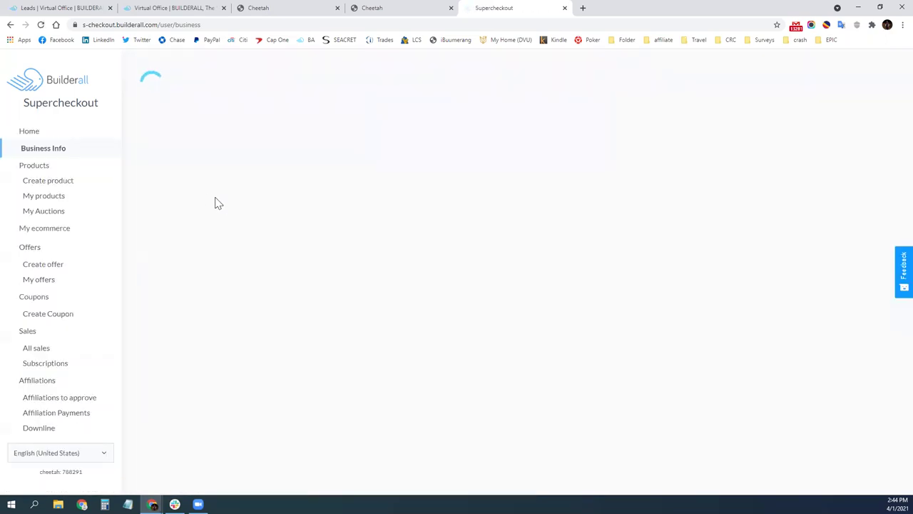
{"action": "left_click", "coordinate": [66, 187]}
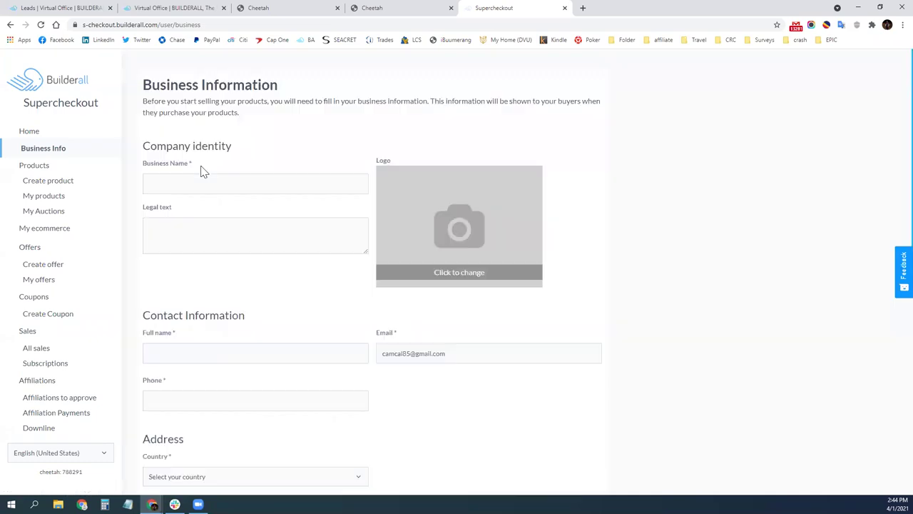
Enter Twelve29 as the business name again in the emptied Business Information form.
{"action": "left_click", "coordinate": [262, 184]}
{"action": "type", "text": "T"}
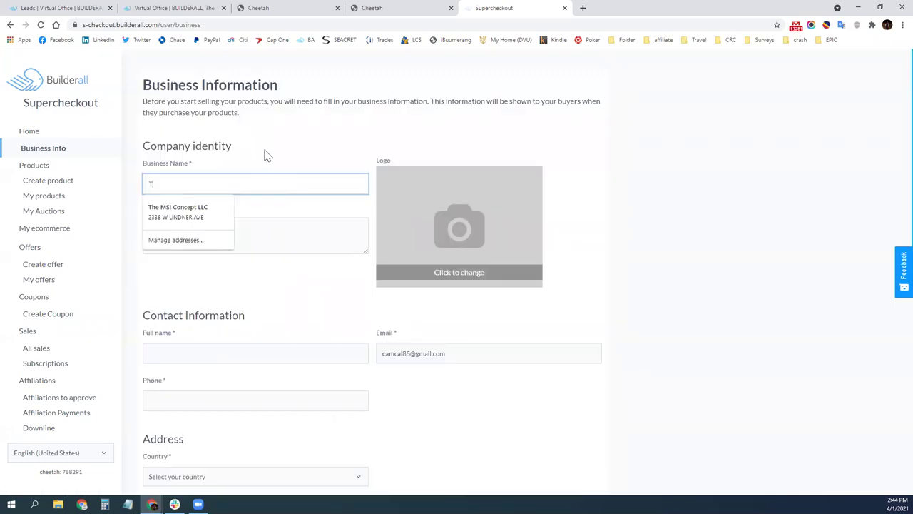
{"action": "type", "text": "welve20"}
{"action": "key", "text": "Tab"}
{"action": "key", "text": "shift+Tab"}
{"action": "key", "text": "End"}
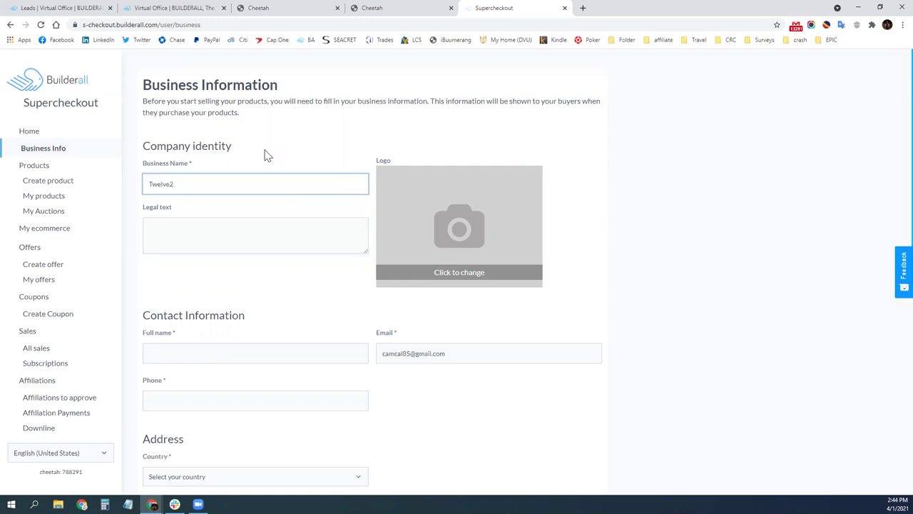
{"action": "key", "text": "Tab"}
{"action": "key", "text": "Tab"}
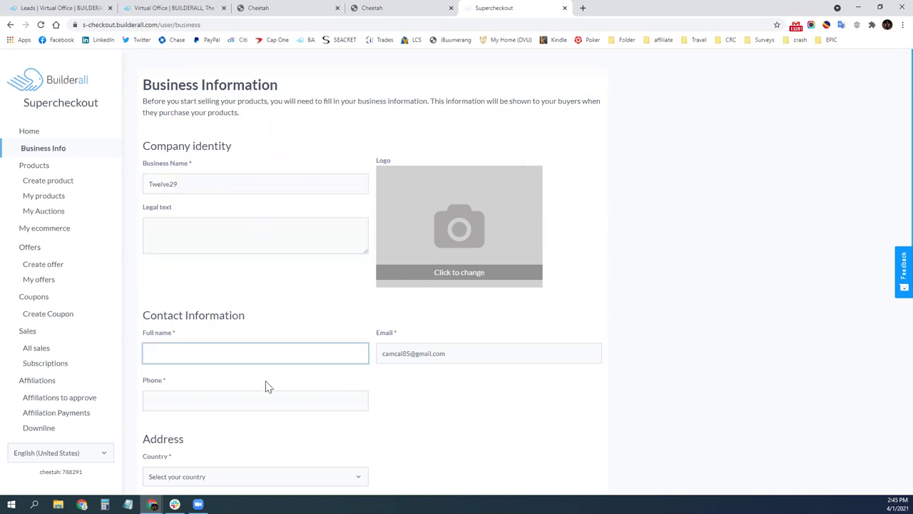
Fill in the contact's full name, email, phone and address from the browser's saved address profile.
{"action": "left_click", "coordinate": [245, 352]}
{"action": "left_click", "coordinate": [217, 86]}
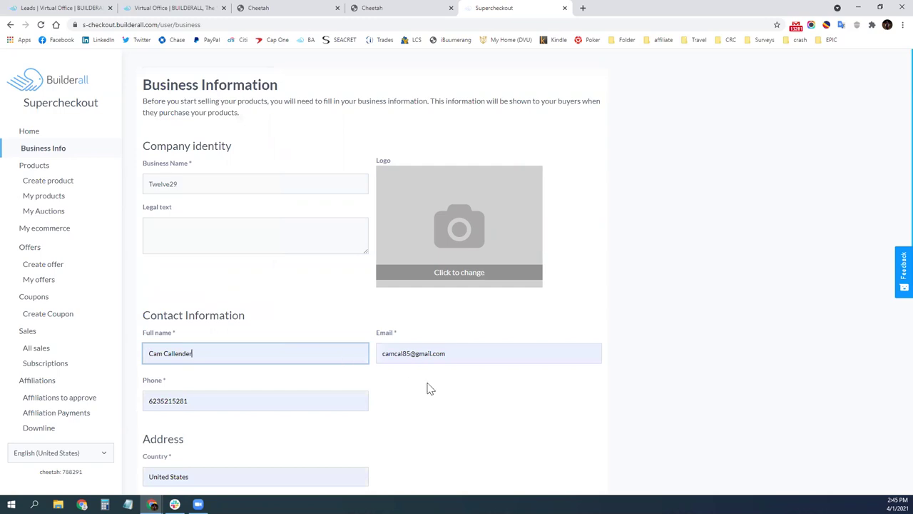
{"action": "scroll", "coordinate": [289, 378], "scroll_direction": "down", "scroll_amount": 2}
{"action": "scroll", "coordinate": [288, 378], "scroll_direction": "down", "scroll_amount": 1}
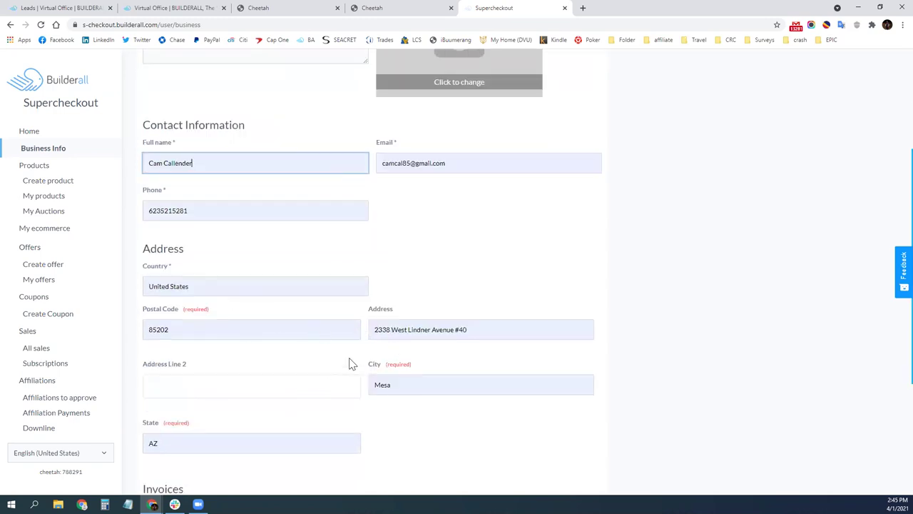
Clear the street address and try to save the business information without it.
{"action": "left_click_drag", "start_coordinate": [486, 330], "coordinate": [297, 324]}
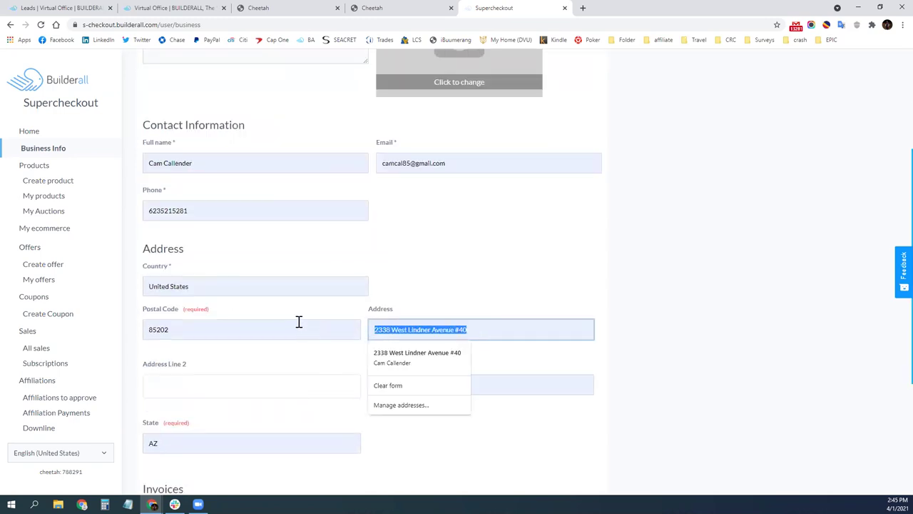
{"action": "key", "text": "BackSpace"}
{"action": "double_click", "coordinate": [404, 387]}
{"action": "left_click", "coordinate": [328, 379]}
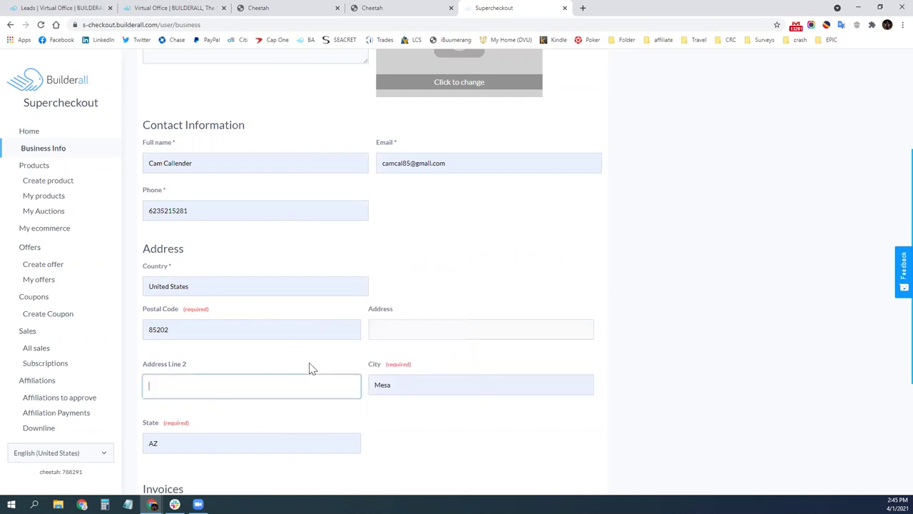
{"action": "scroll", "coordinate": [250, 354], "scroll_direction": "down", "scroll_amount": 2}
{"action": "scroll", "coordinate": [249, 354], "scroll_direction": "down", "scroll_amount": 1}
{"action": "left_click", "coordinate": [194, 466]}
{"action": "scroll", "coordinate": [281, 358], "scroll_direction": "up", "scroll_amount": 5}
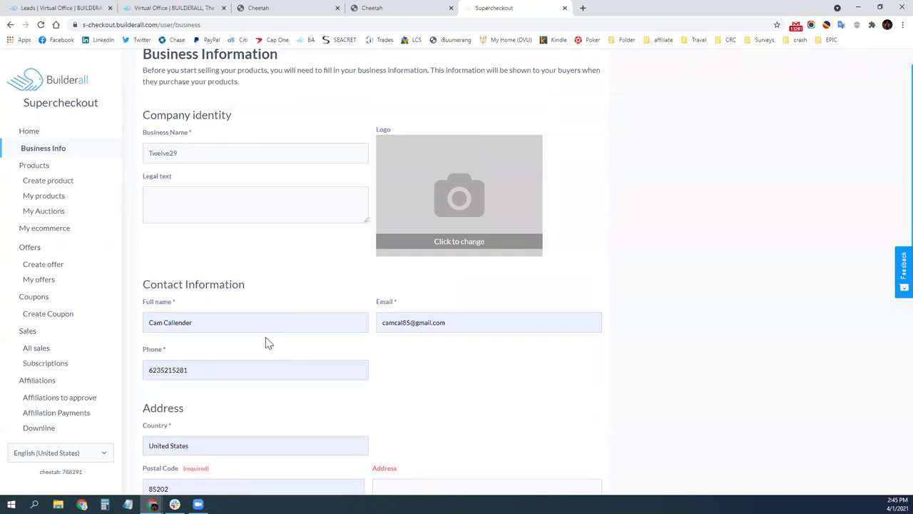
{"action": "scroll", "coordinate": [240, 278], "scroll_direction": "down", "scroll_amount": 5}
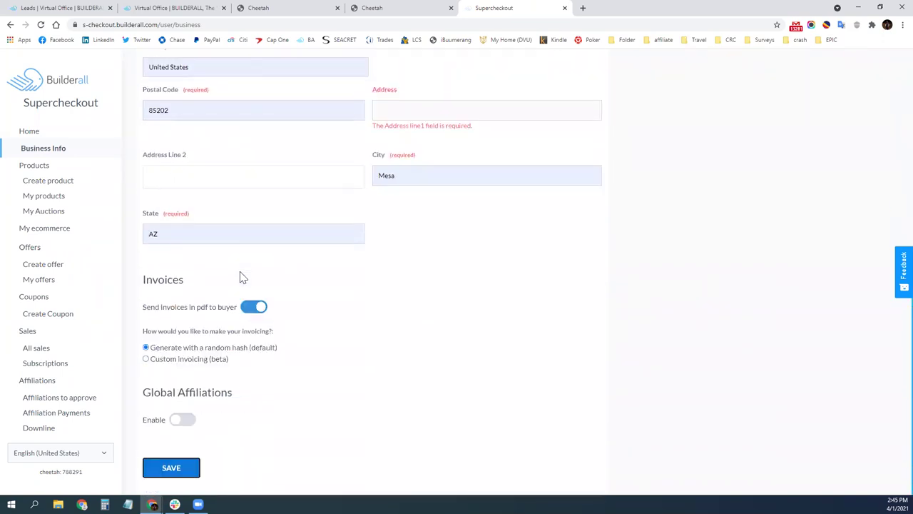
Upload Untitled_design_11_200x as the business logo in the refilled form, accepting the default crop.
{"action": "scroll", "coordinate": [241, 277], "scroll_direction": "up", "scroll_amount": 5}
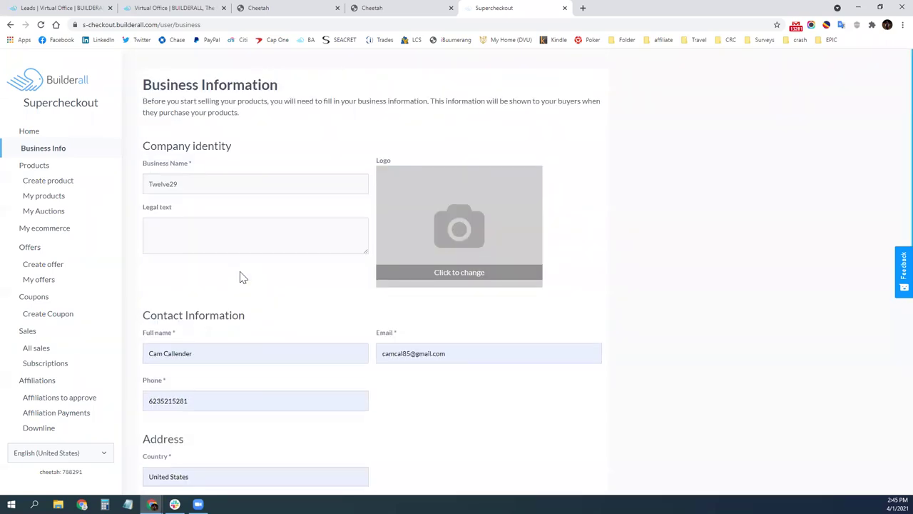
{"action": "left_click", "coordinate": [453, 281]}
{"action": "left_click", "coordinate": [128, 93]}
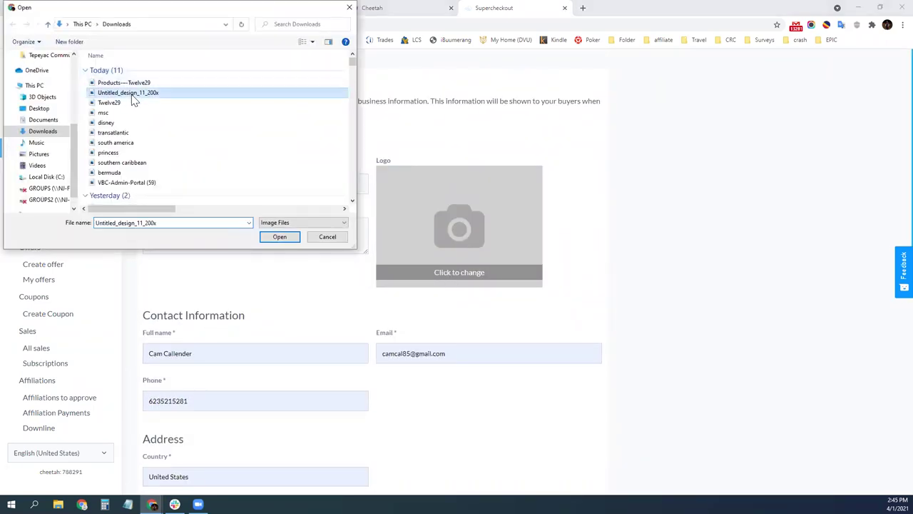
{"action": "left_click", "coordinate": [279, 235]}
{"action": "left_click", "coordinate": [480, 335]}
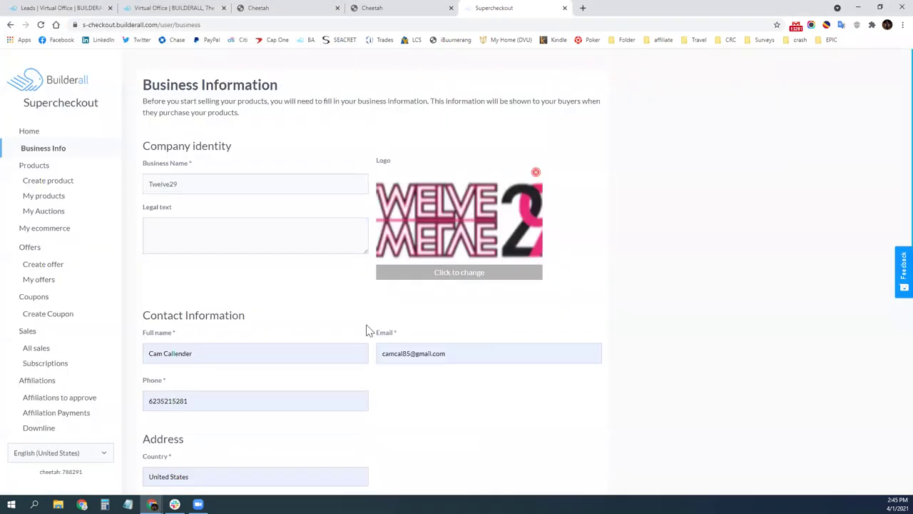
Fill in the required street address from the saved address profile and save the business information.
{"action": "scroll", "coordinate": [221, 306], "scroll_direction": "down", "scroll_amount": 5}
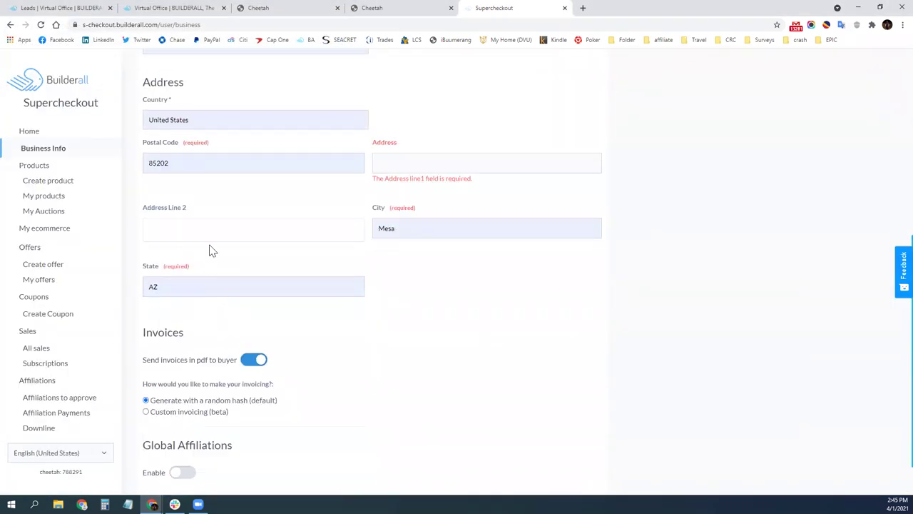
{"action": "left_click", "coordinate": [392, 169]}
{"action": "left_click", "coordinate": [412, 184]}
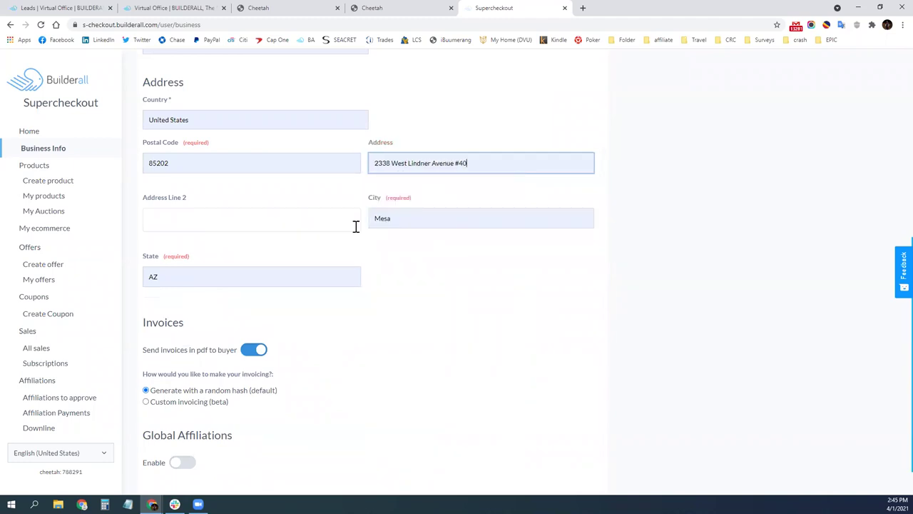
{"action": "scroll", "coordinate": [253, 388], "scroll_direction": "down", "scroll_amount": 1}
{"action": "left_click", "coordinate": [181, 466]}
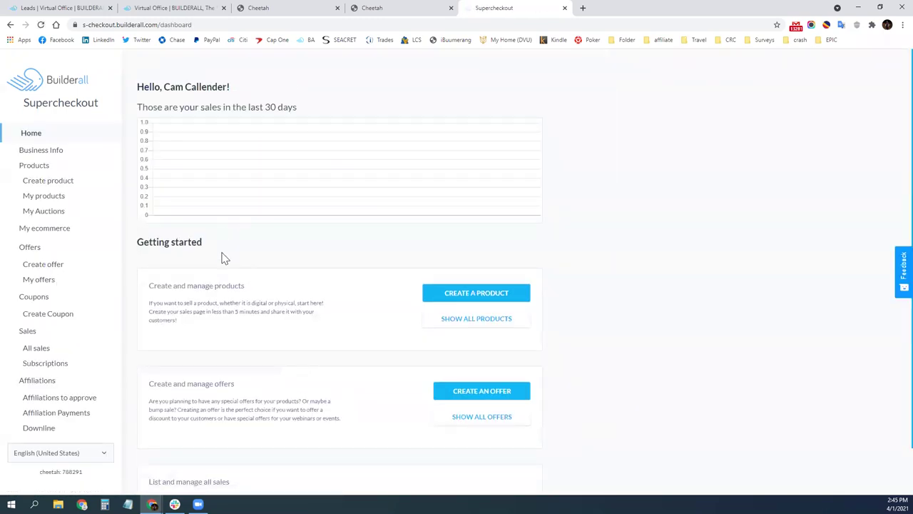
Start creating a product and upload bro fur slides as its image, enlarging the crop frame to include both slides completely.
{"action": "scroll", "coordinate": [240, 260], "scroll_direction": "down", "scroll_amount": 1}
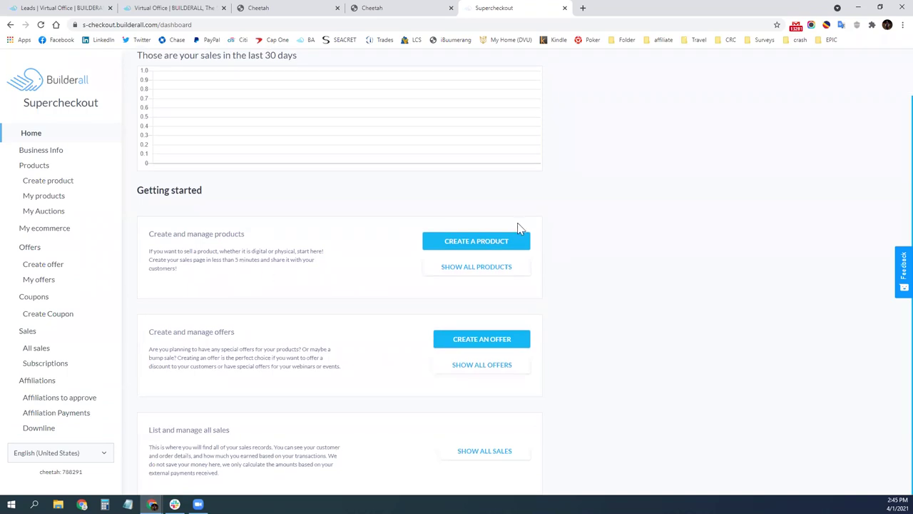
{"action": "left_click", "coordinate": [478, 243]}
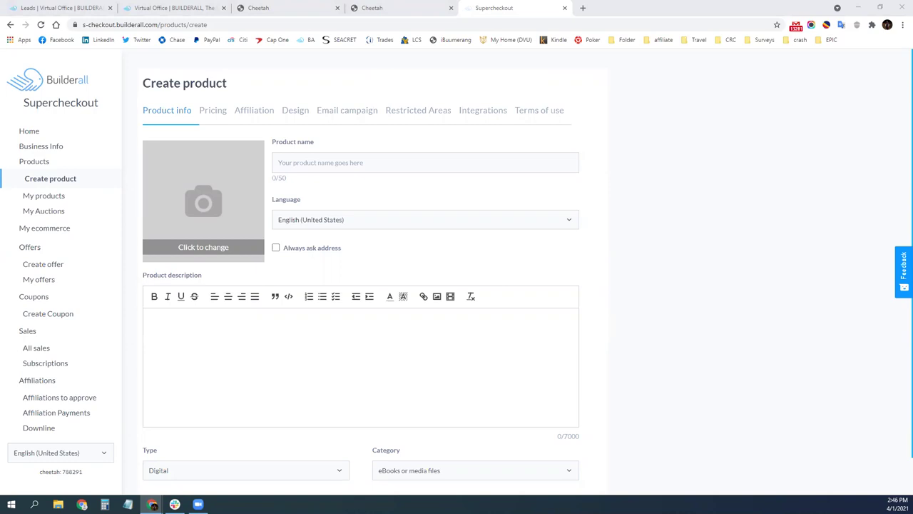
{"action": "left_click", "coordinate": [189, 247]}
{"action": "left_click", "coordinate": [114, 83]}
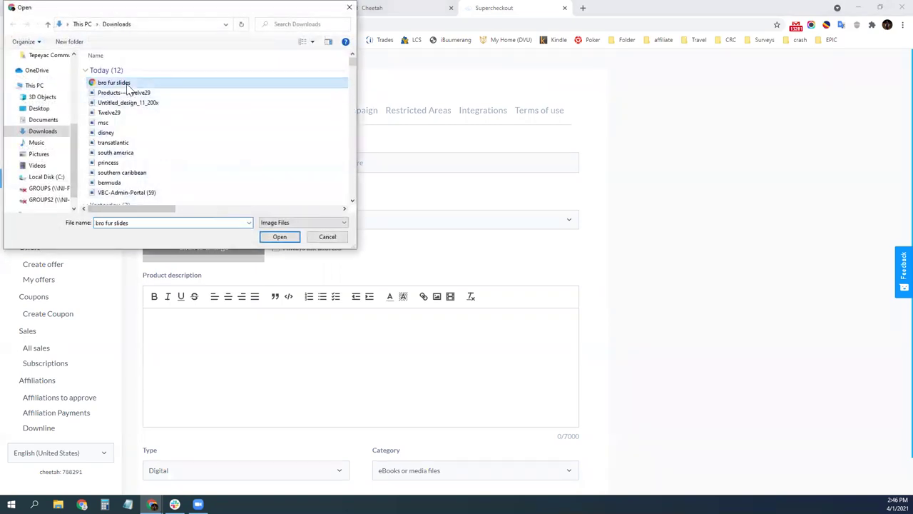
{"action": "left_click", "coordinate": [278, 236]}
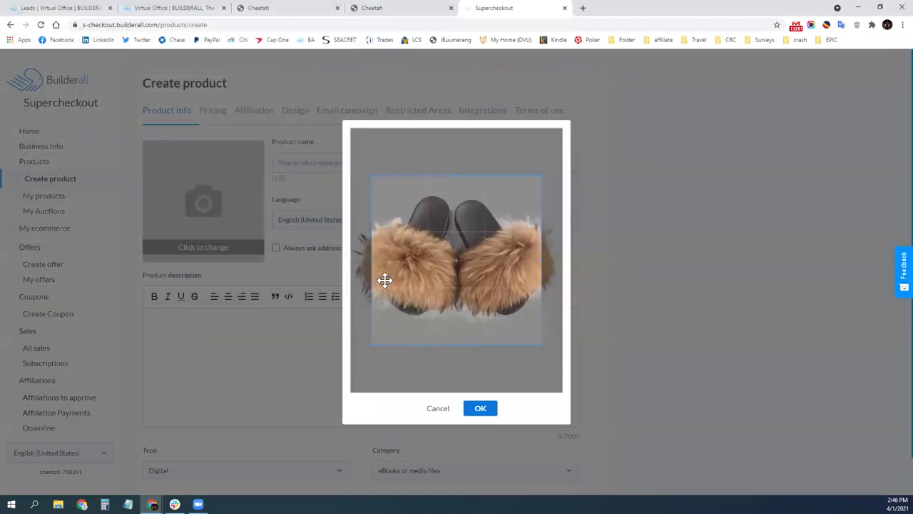
{"action": "left_click_drag", "start_coordinate": [367, 260], "coordinate": [352, 258]}
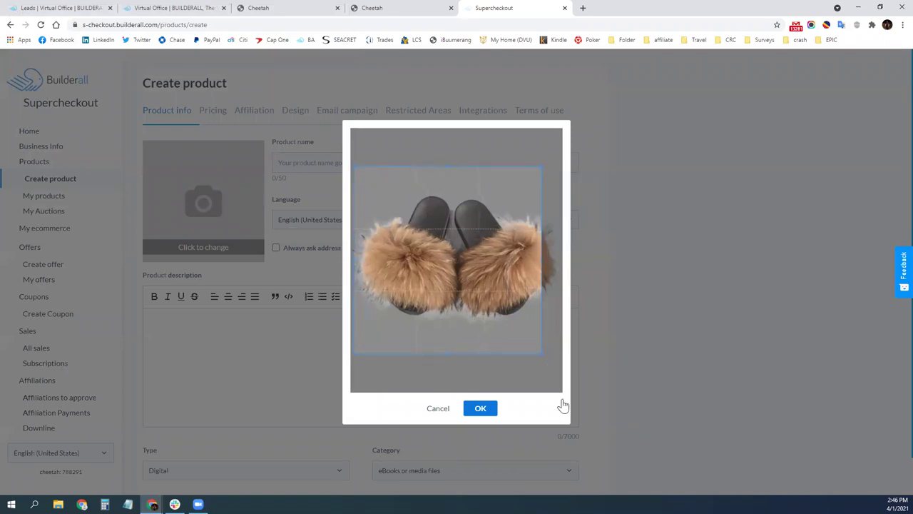
{"action": "left_click_drag", "start_coordinate": [540, 351], "coordinate": [560, 356]}
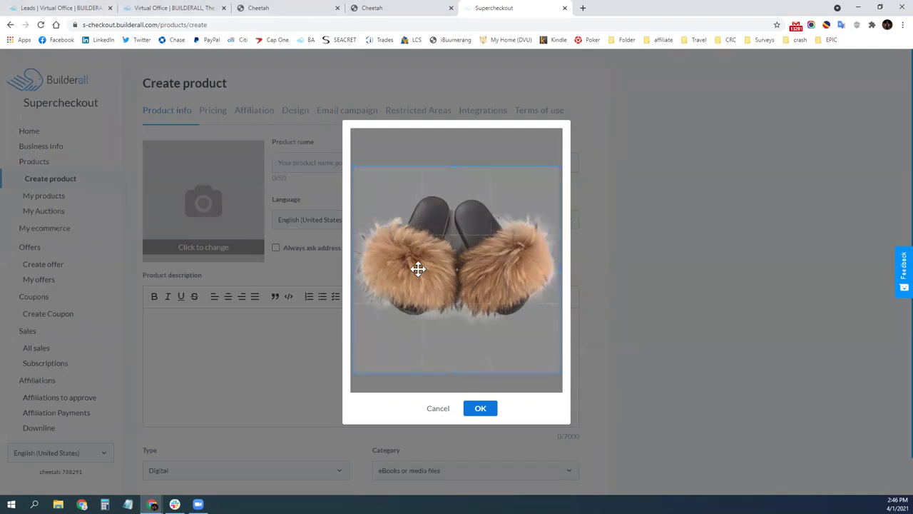
{"action": "left_click", "coordinate": [480, 408]}
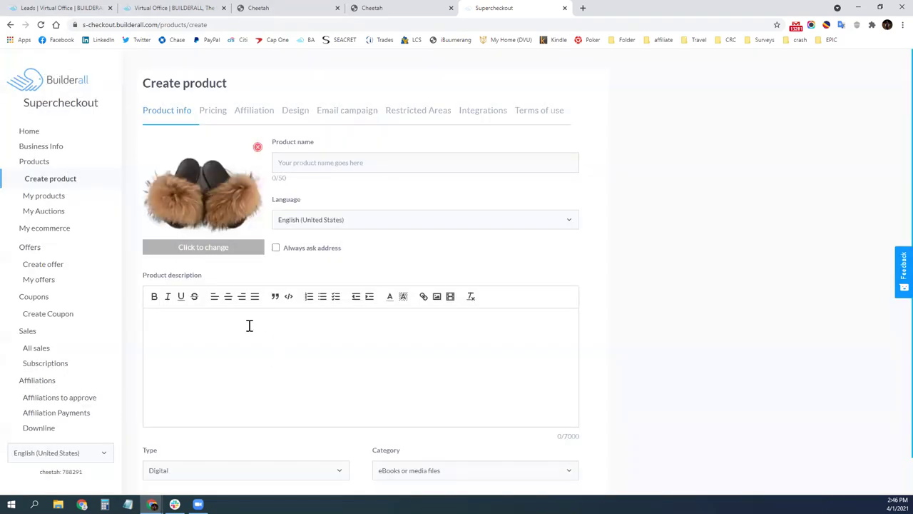
Enter Brown Fur Slides as the product name in the product info.
{"action": "left_click", "coordinate": [316, 163]}
{"action": "type", "text": "Brown Fur Slides"}
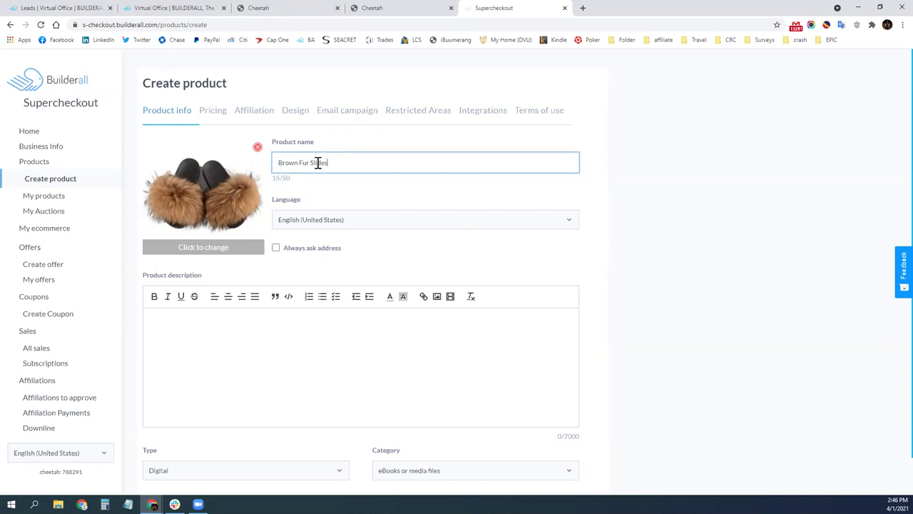
{"action": "left_click", "coordinate": [214, 344]}
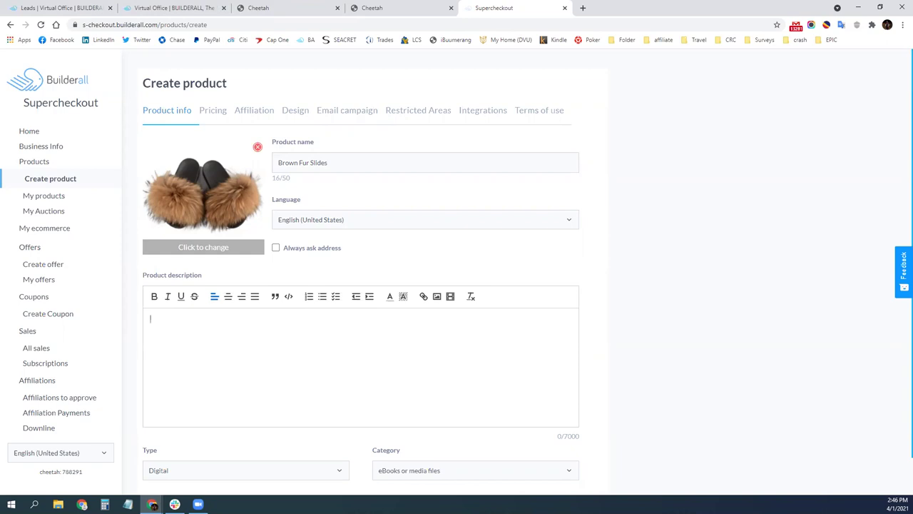
Set the product's type to Physical and its category to Clothes, shoes or accessories.
{"action": "scroll", "coordinate": [353, 335], "scroll_direction": "down", "scroll_amount": 1}
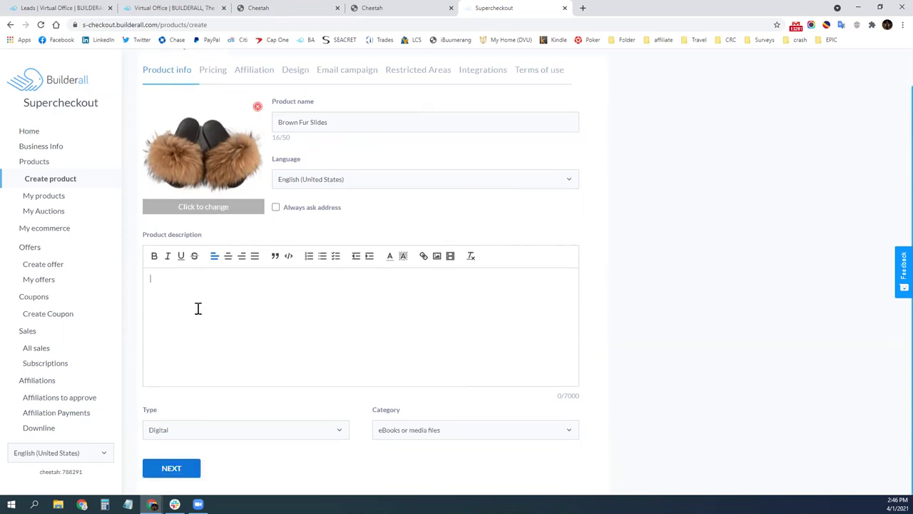
{"action": "left_click", "coordinate": [226, 433]}
{"action": "left_click", "coordinate": [223, 461]}
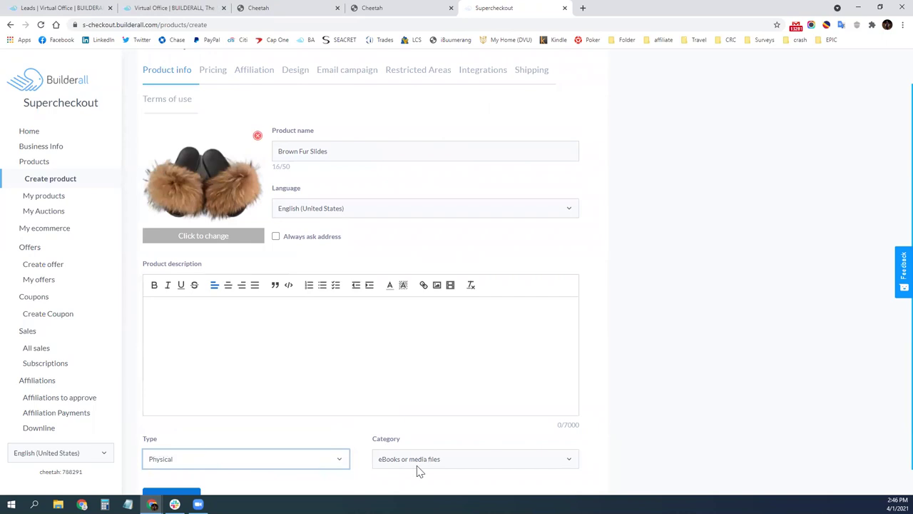
{"action": "scroll", "coordinate": [420, 471], "scroll_direction": "down", "scroll_amount": 1}
{"action": "left_click", "coordinate": [418, 432]}
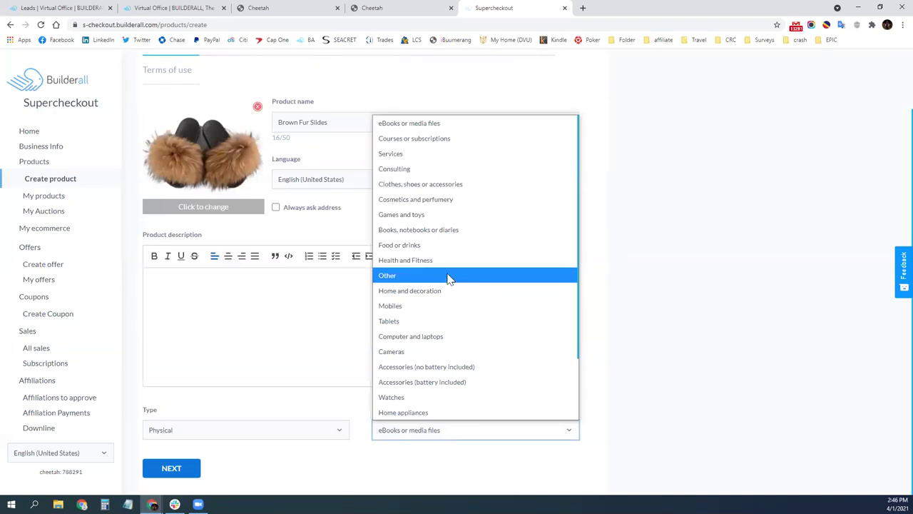
{"action": "left_click", "coordinate": [439, 186]}
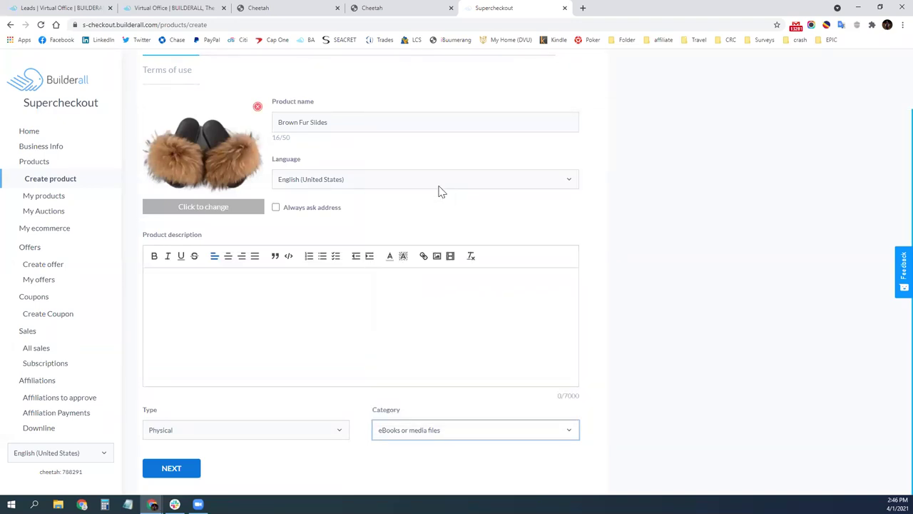
Enter "Sweet fur slides" as the product description and continue to the pricing settings.
{"action": "left_click", "coordinate": [169, 468]}
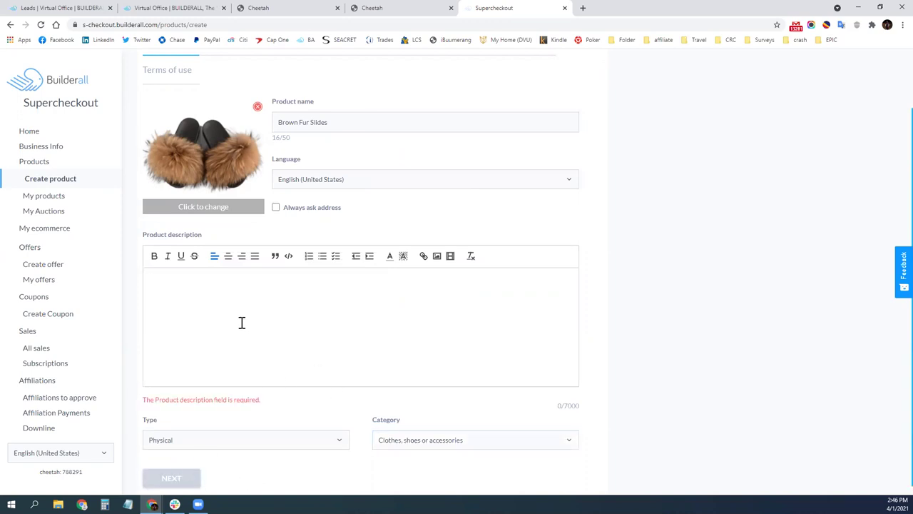
{"action": "type", "text": "Sweet fur slides"}
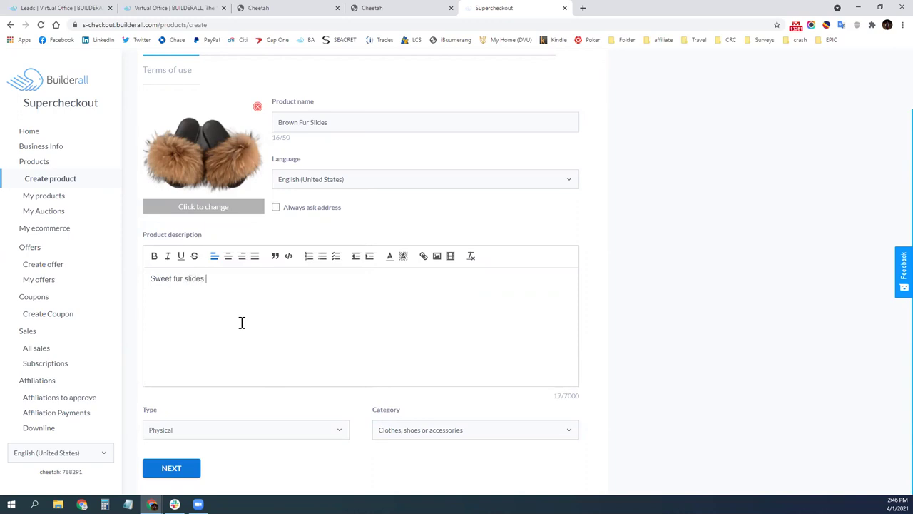
{"action": "left_click", "coordinate": [180, 471]}
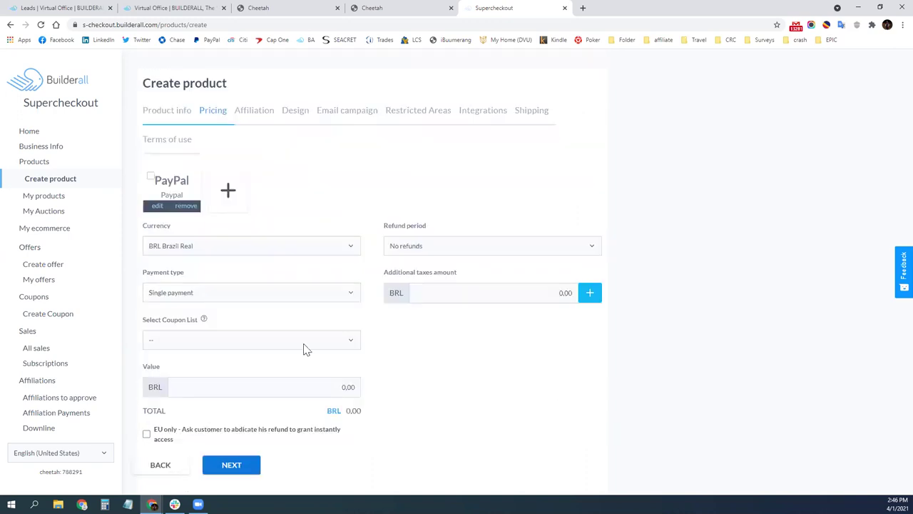
Set the product's currency to USD United States Dollar, keeping No refunds and Single payment.
{"action": "left_click", "coordinate": [246, 242]}
{"action": "left_click", "coordinate": [241, 265]}
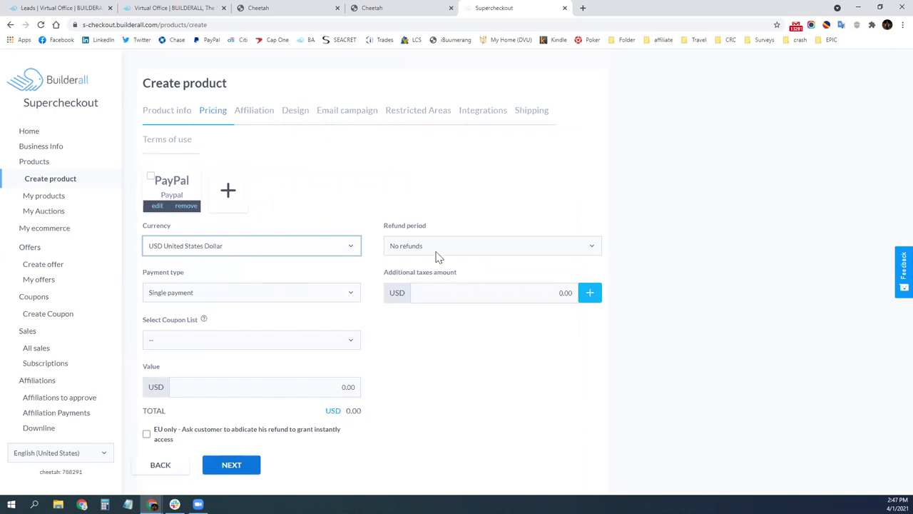
{"action": "left_click", "coordinate": [505, 249]}
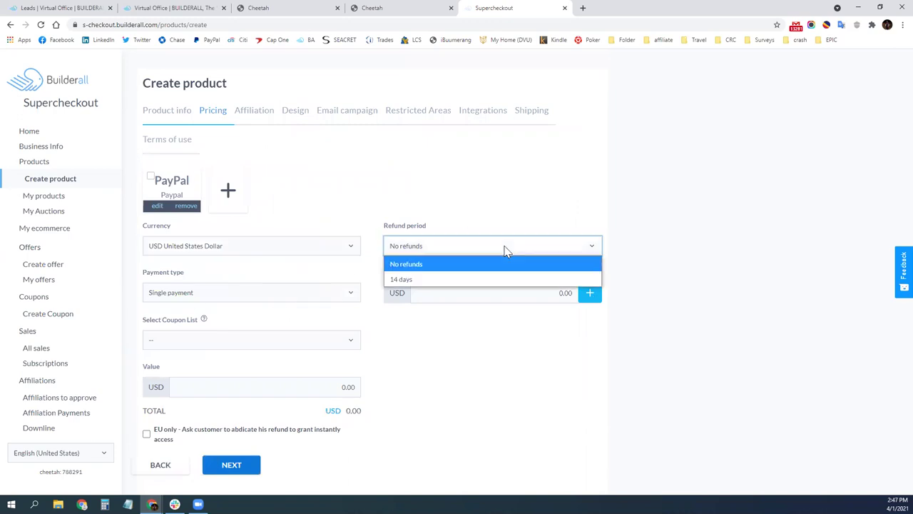
{"action": "left_click", "coordinate": [460, 227]}
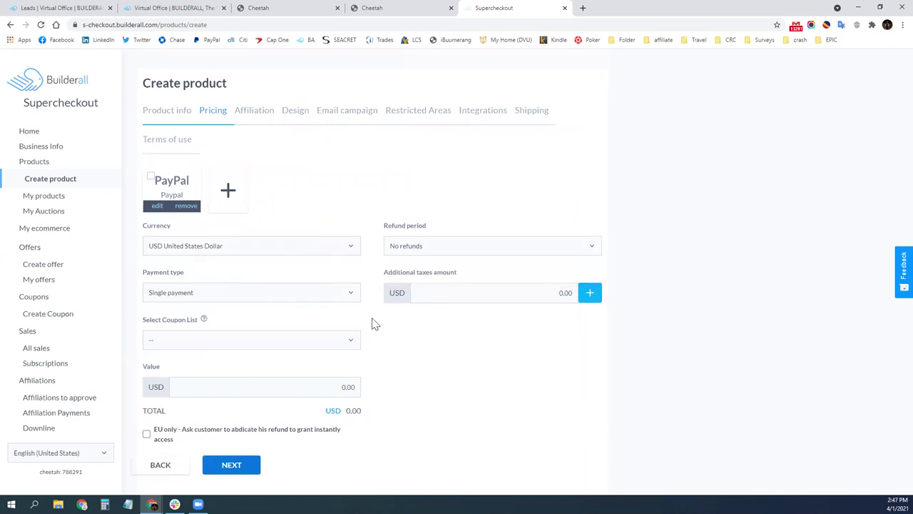
{"action": "left_click", "coordinate": [211, 296]}
{"action": "left_click", "coordinate": [212, 297]}
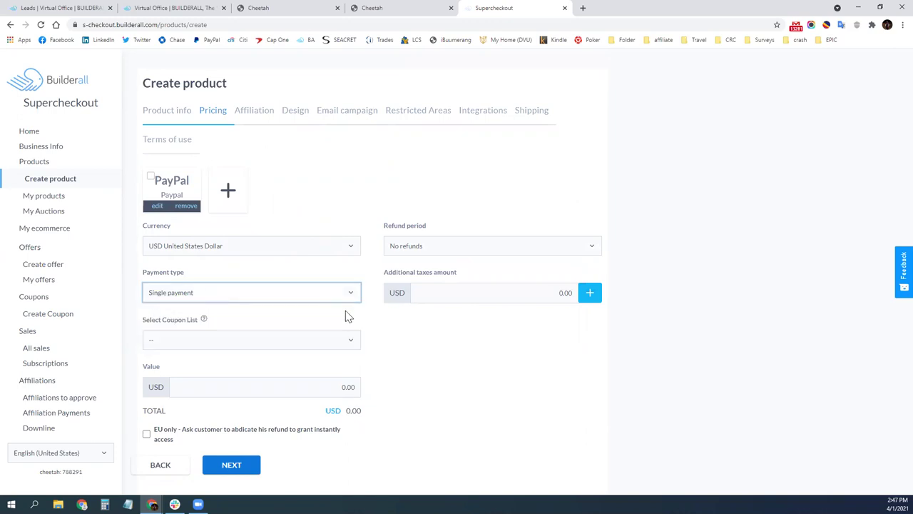
Check the coupon list choices and the tax manager without adding a coupon list or tax.
{"action": "left_click", "coordinate": [265, 341]}
{"action": "left_click", "coordinate": [242, 352]}
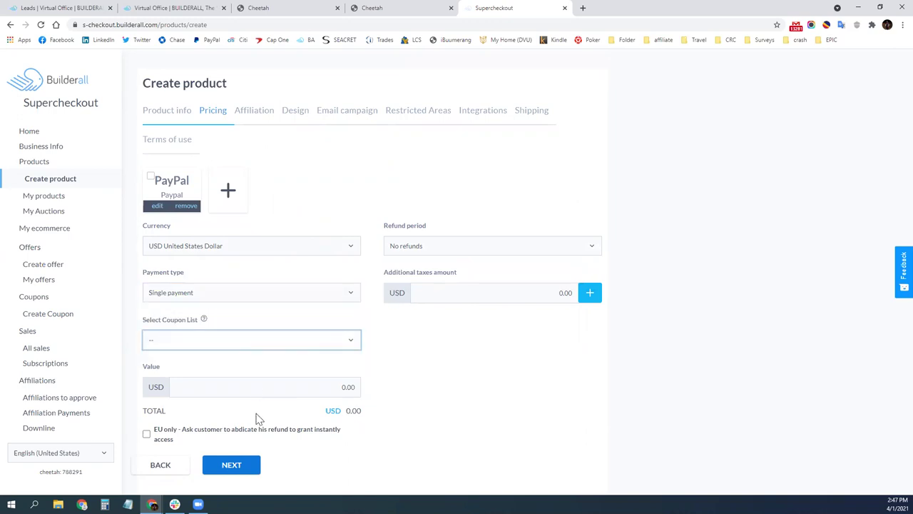
{"action": "left_click", "coordinate": [455, 299]}
{"action": "double_click", "coordinate": [573, 299]}
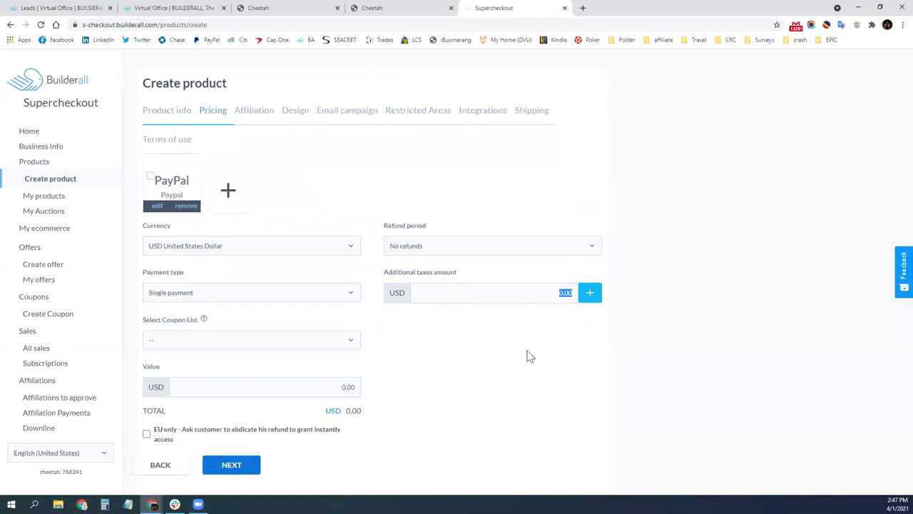
{"action": "left_click", "coordinate": [590, 293]}
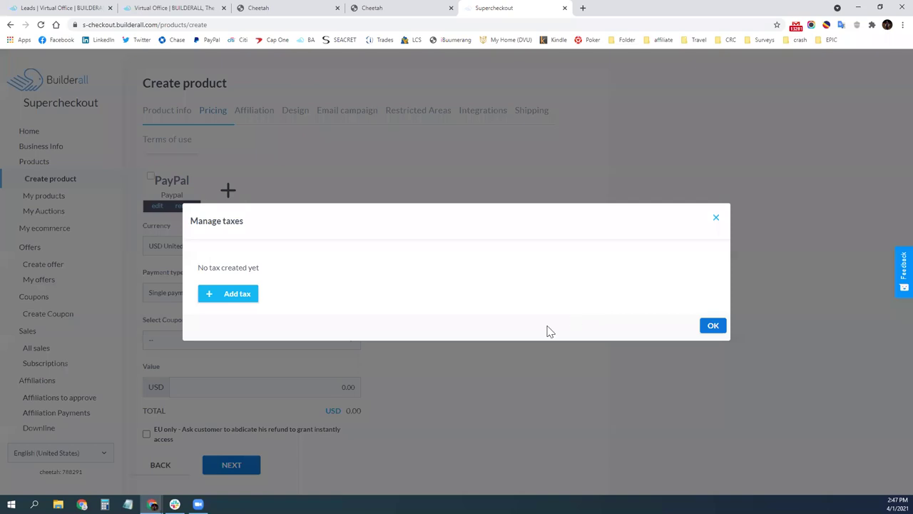
{"action": "left_click", "coordinate": [718, 221]}
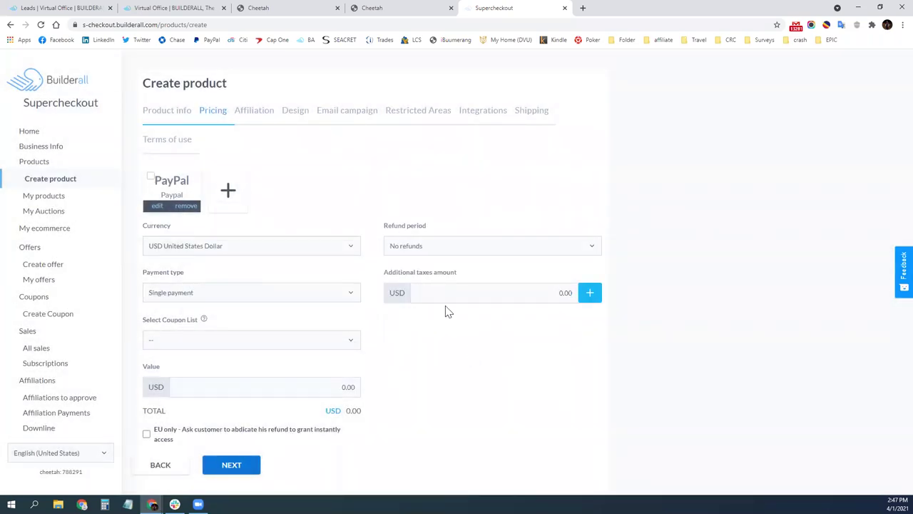
Set the product's value to 45.00 USD.
{"action": "left_click", "coordinate": [259, 384]}
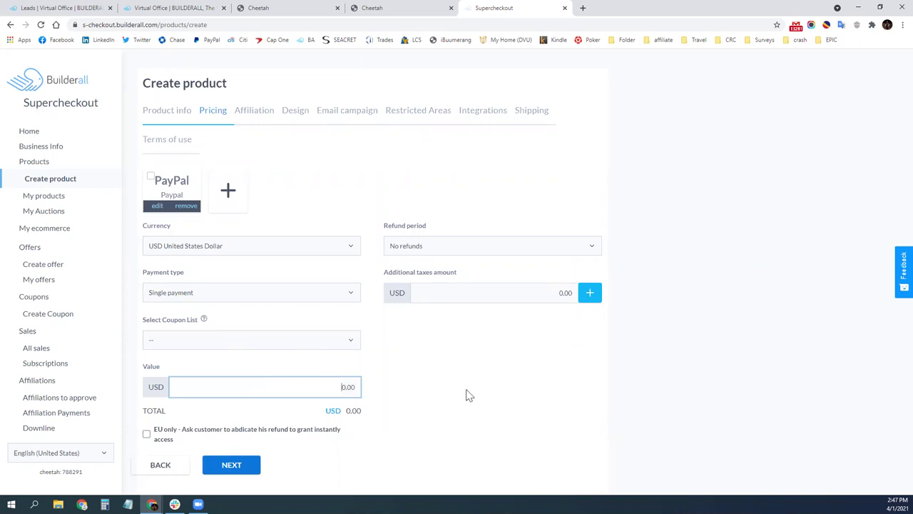
{"action": "type", "text": "0.45"}
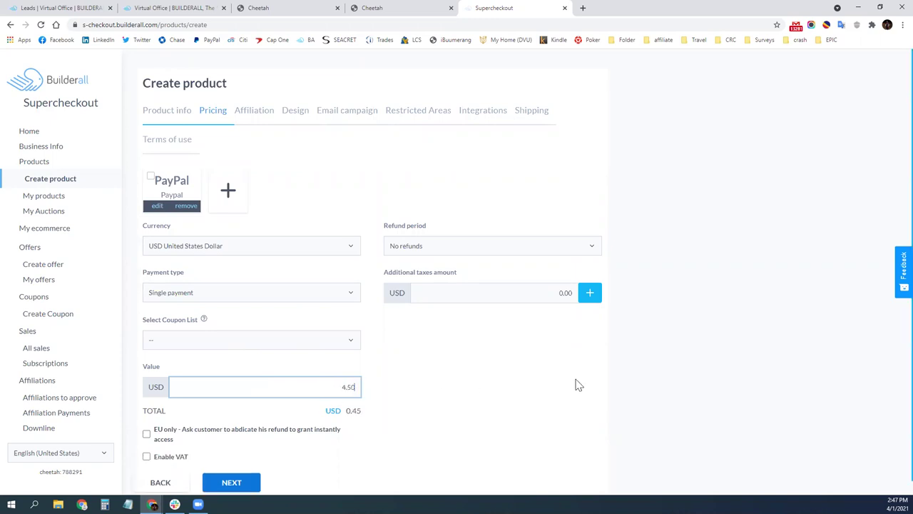
{"action": "left_click", "coordinate": [579, 385]}
{"action": "scroll", "coordinate": [456, 366], "scroll_direction": "down", "scroll_amount": 1}
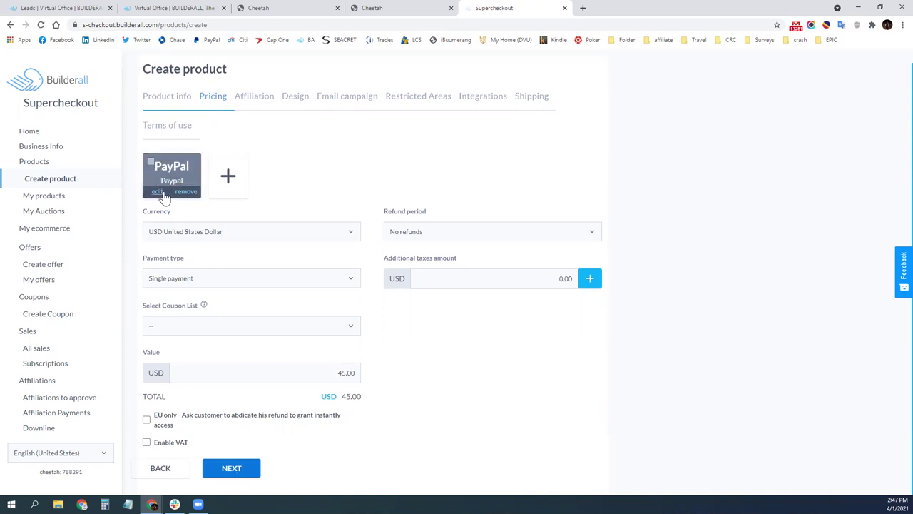
Select PayPal as the payment option and continue to the design settings, leaving affiliation disabled.
{"action": "left_click", "coordinate": [233, 468]}
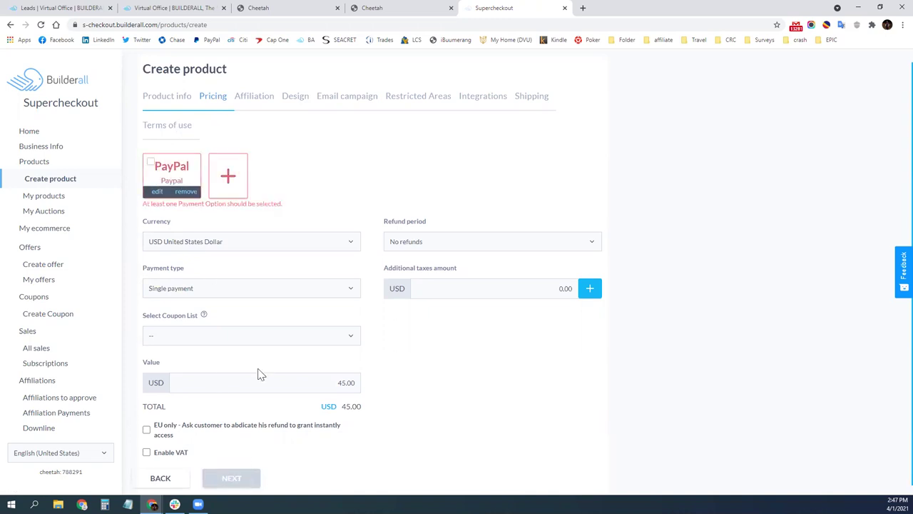
{"action": "left_click", "coordinate": [162, 179]}
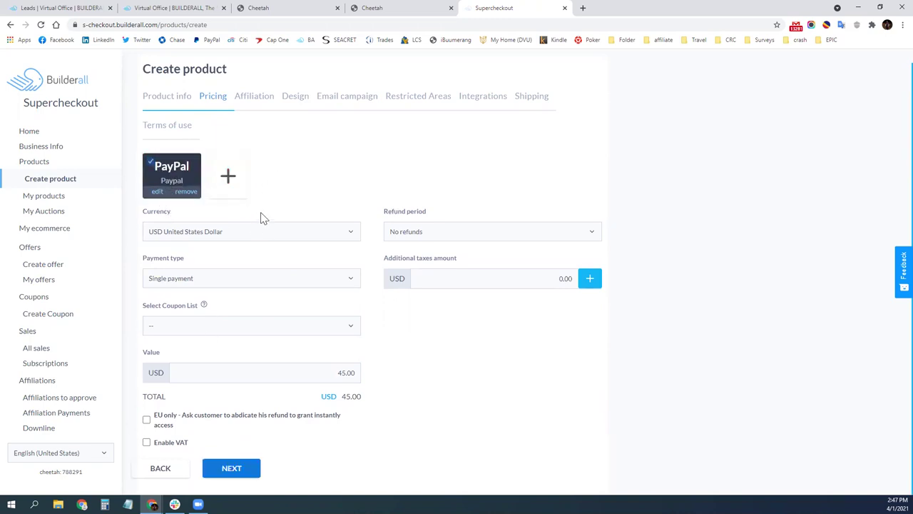
{"action": "left_click", "coordinate": [245, 471]}
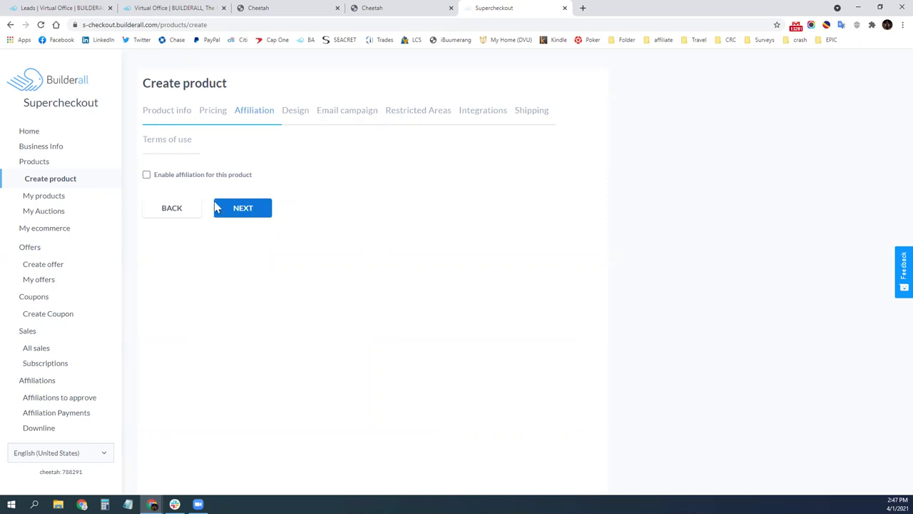
{"action": "left_click", "coordinate": [243, 209]}
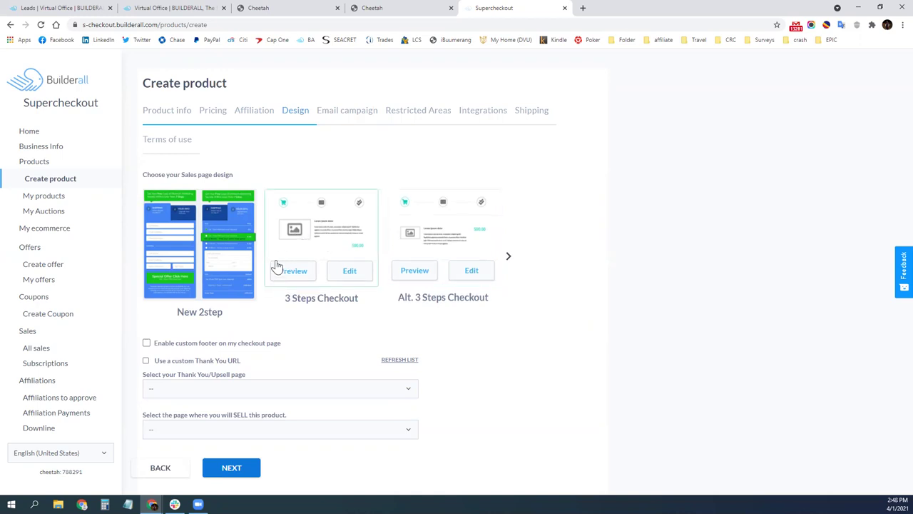
Preview the 3 Steps Checkout design through its payment step and return to the product's design settings.
{"action": "left_click", "coordinate": [288, 272]}
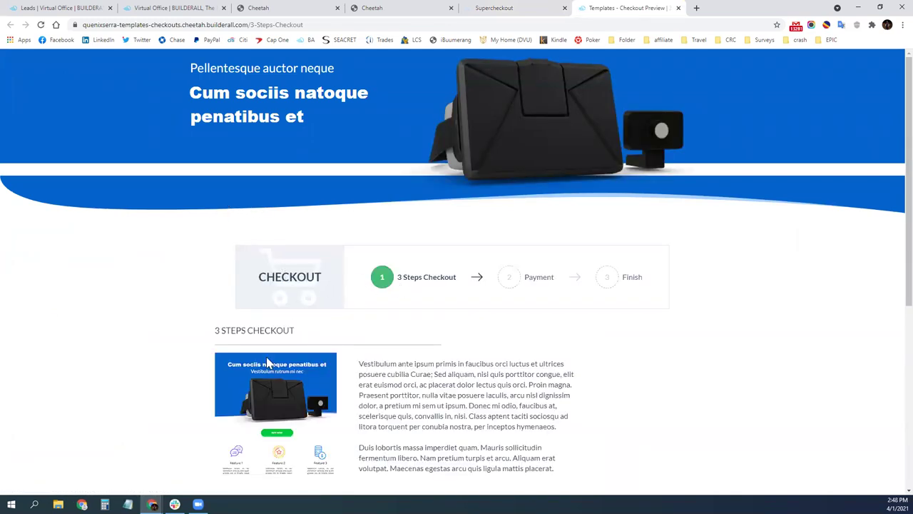
{"action": "scroll", "coordinate": [314, 349], "scroll_direction": "down", "scroll_amount": 2}
{"action": "scroll", "coordinate": [518, 351], "scroll_direction": "down", "scroll_amount": 1}
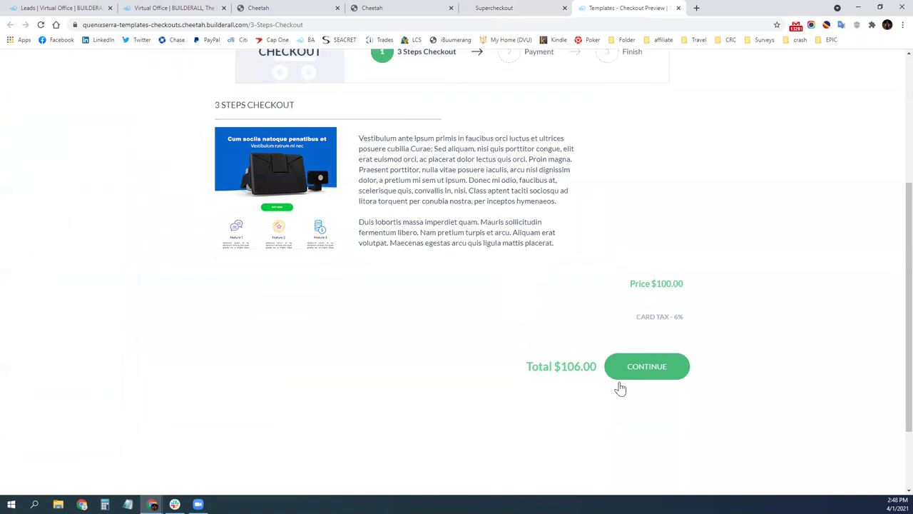
{"action": "left_click", "coordinate": [628, 378]}
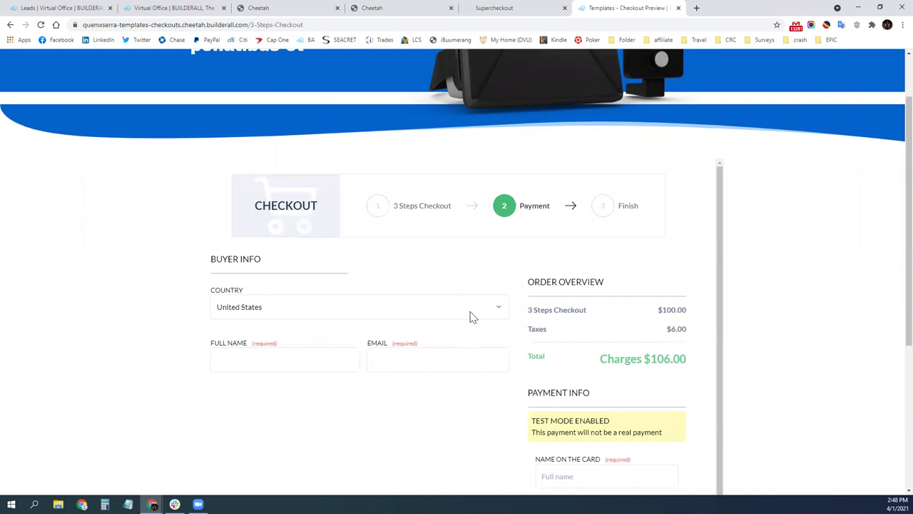
{"action": "scroll", "coordinate": [549, 342], "scroll_direction": "down", "scroll_amount": 3}
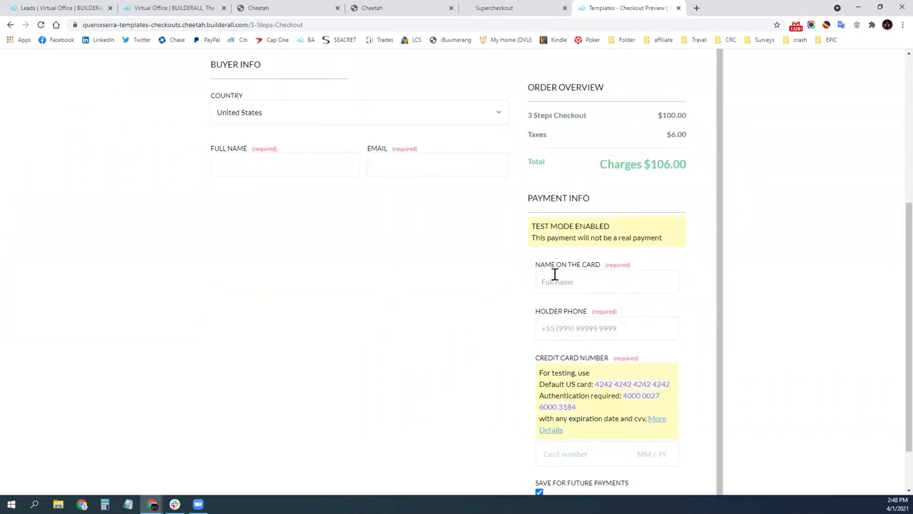
{"action": "scroll", "coordinate": [554, 274], "scroll_direction": "down", "scroll_amount": 1}
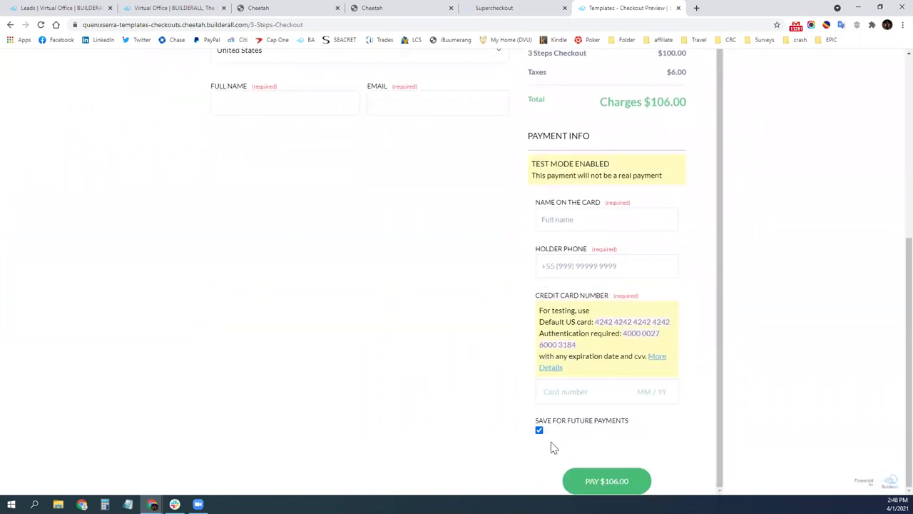
{"action": "scroll", "coordinate": [428, 321], "scroll_direction": "up", "scroll_amount": 1}
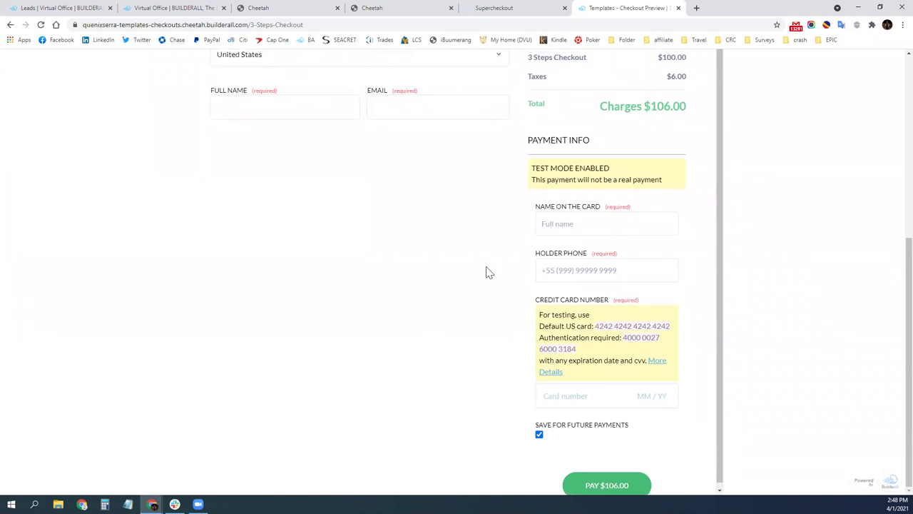
{"action": "scroll", "coordinate": [562, 282], "scroll_direction": "up", "scroll_amount": 5}
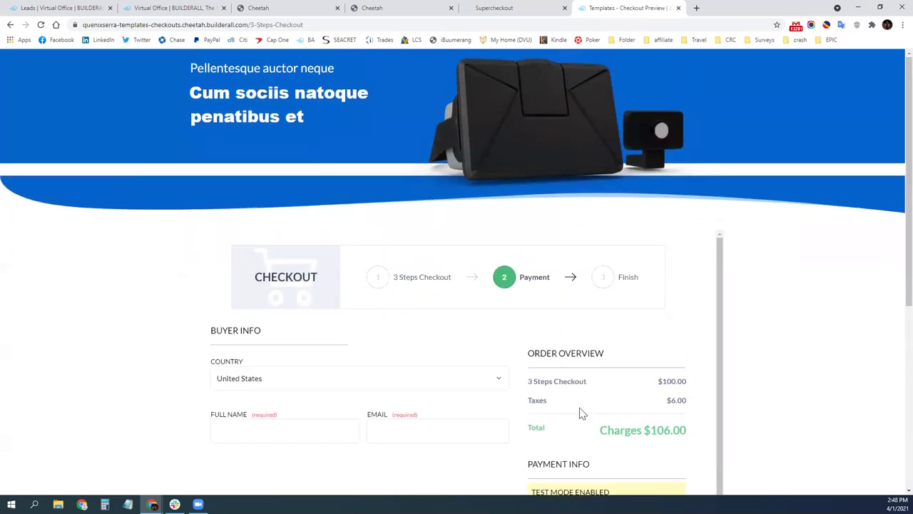
{"action": "left_click", "coordinate": [502, 8]}
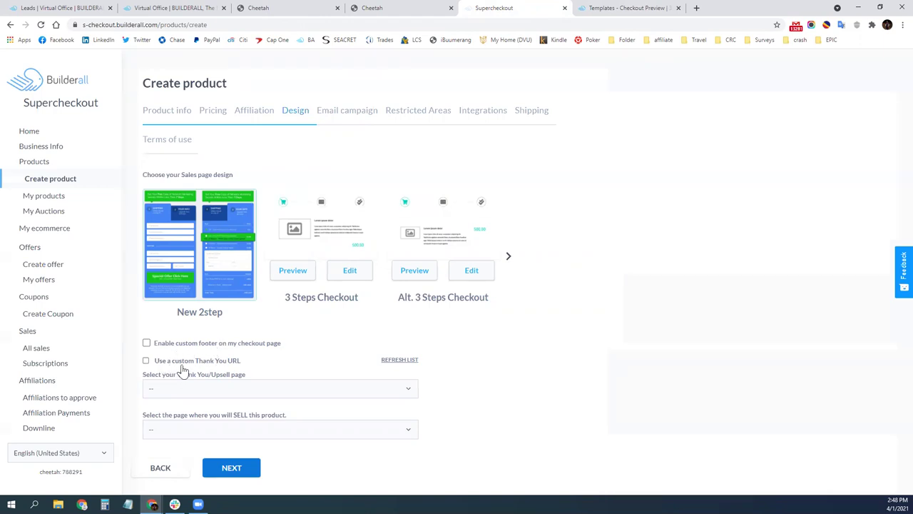
{"action": "left_click", "coordinate": [145, 361]}
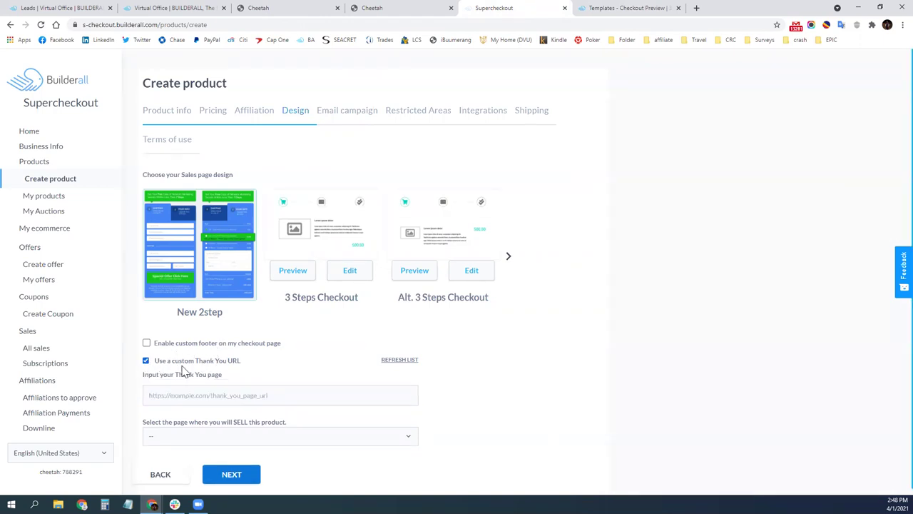
{"action": "left_click", "coordinate": [146, 361]}
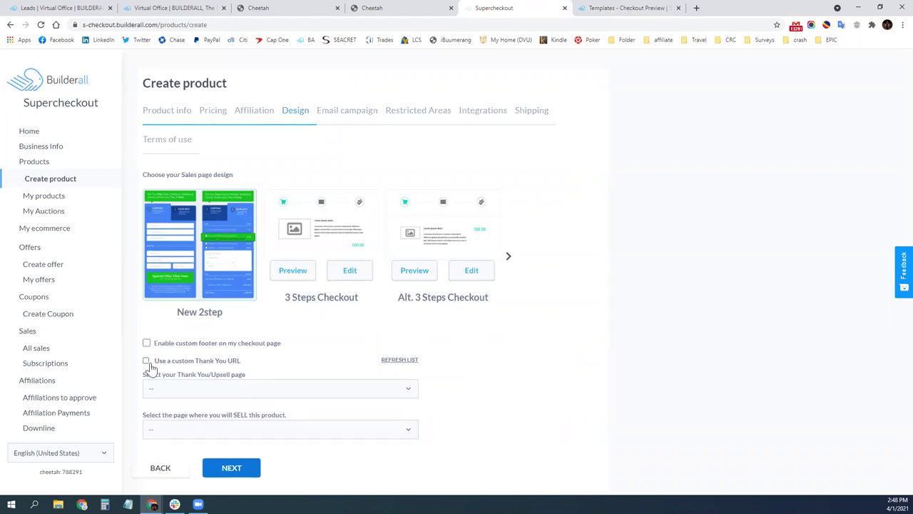
{"action": "left_click", "coordinate": [146, 361]}
{"action": "left_click", "coordinate": [199, 395]}
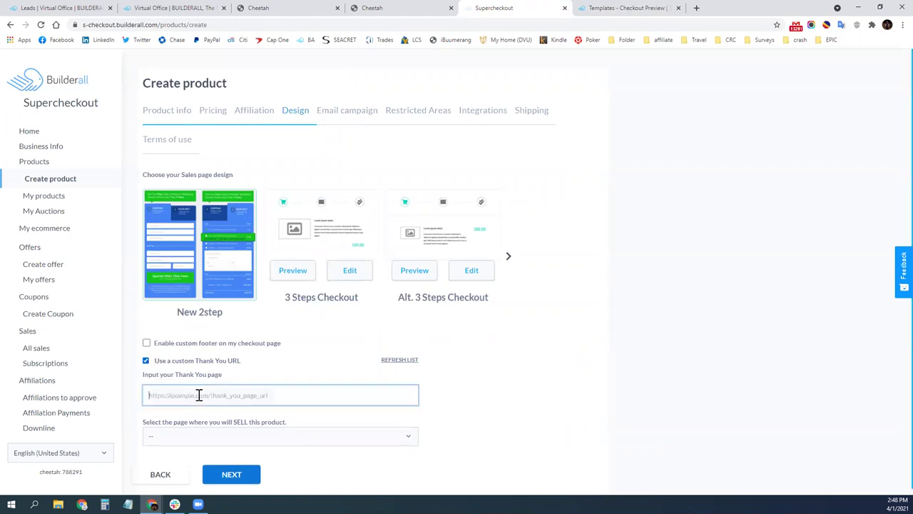
{"action": "left_click", "coordinate": [145, 362]}
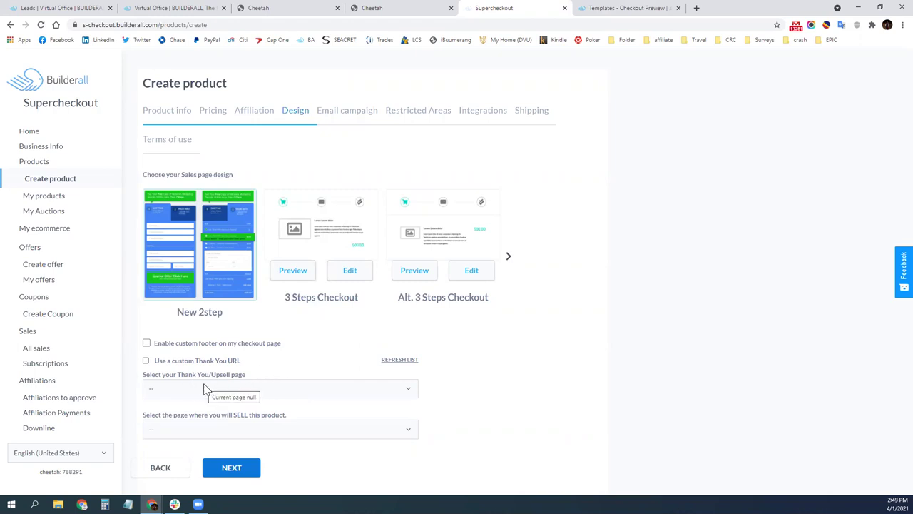
Choose Home as the page where the product is sold.
{"action": "left_click", "coordinate": [179, 427]}
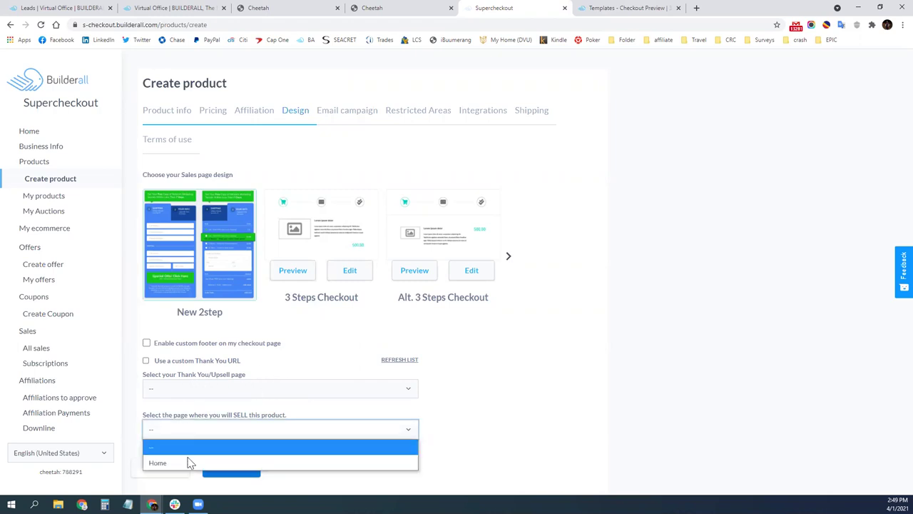
{"action": "left_click", "coordinate": [179, 432]}
{"action": "left_click", "coordinate": [221, 439]}
{"action": "left_click", "coordinate": [229, 458]}
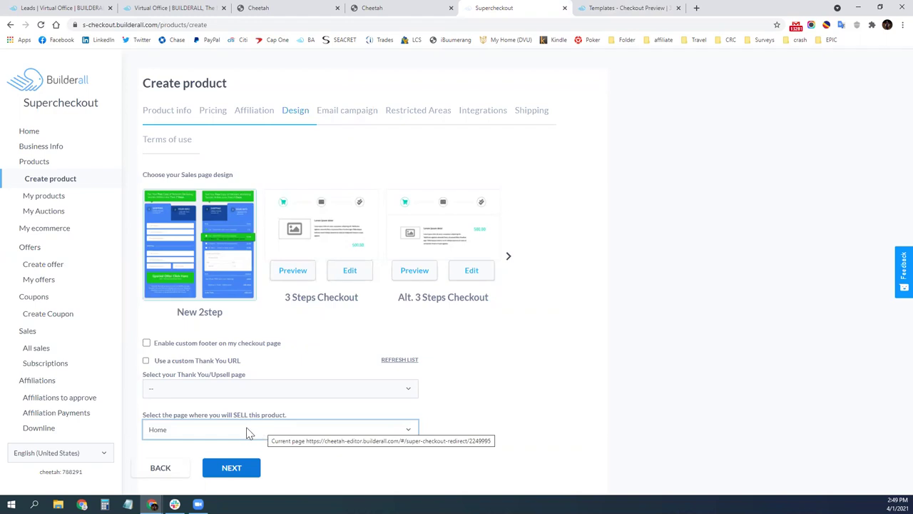
Choose Home as the Thank You/Upsell page and continue to the email campaign settings.
{"action": "left_click", "coordinate": [237, 469]}
{"action": "left_click", "coordinate": [230, 389]}
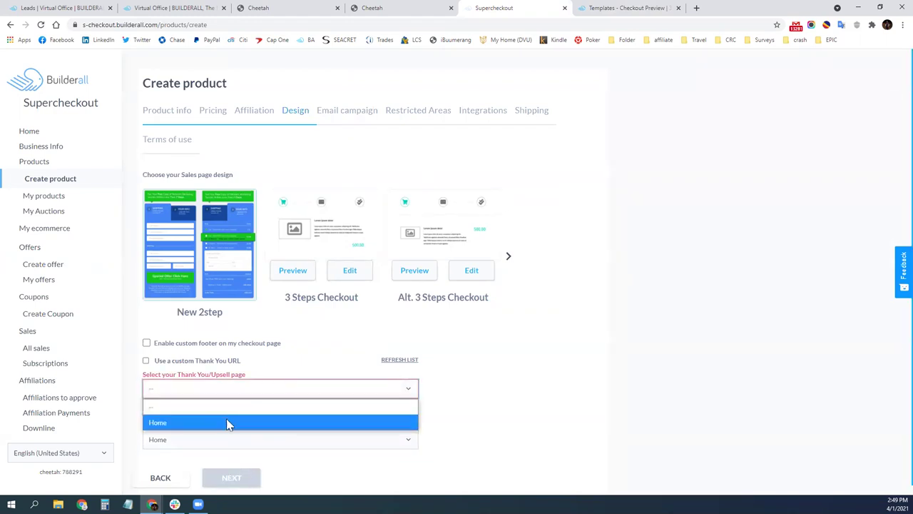
{"action": "left_click", "coordinate": [228, 423]}
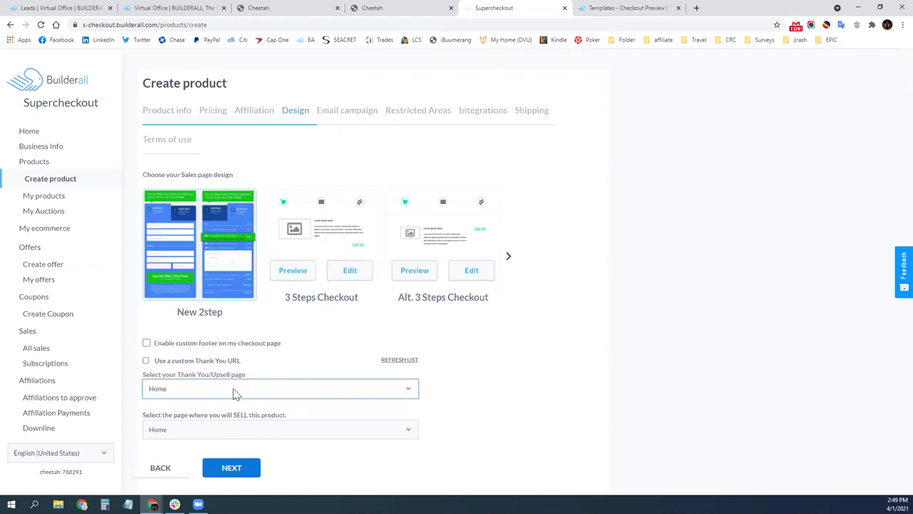
{"action": "left_click", "coordinate": [234, 468]}
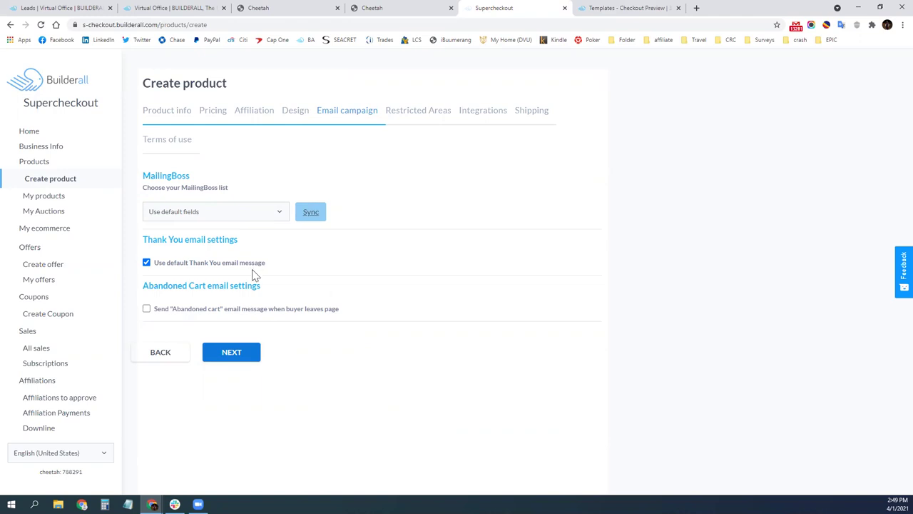
Enable the Abandoned Cart email with its default message, keep the MailingBoss list on default fields, and continue to the restricted areas.
{"action": "left_click", "coordinate": [164, 314]}
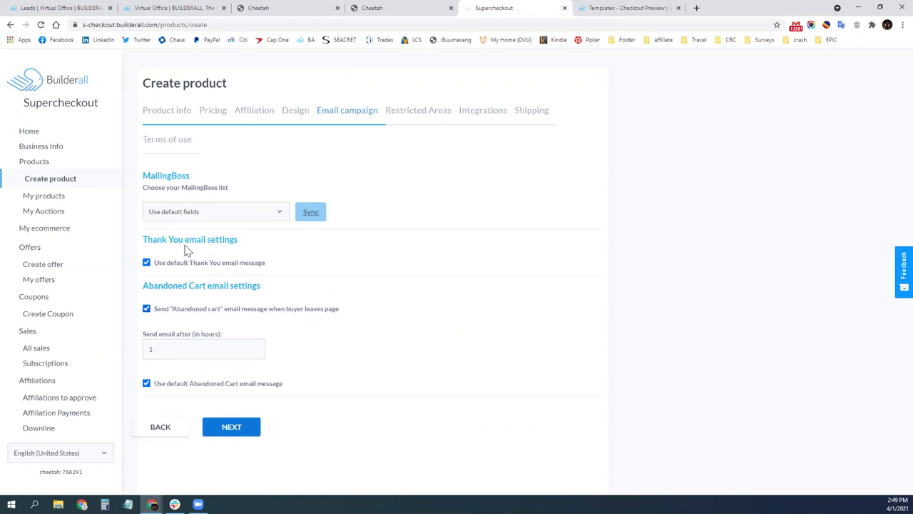
{"action": "left_click", "coordinate": [212, 218]}
{"action": "left_click", "coordinate": [212, 218]}
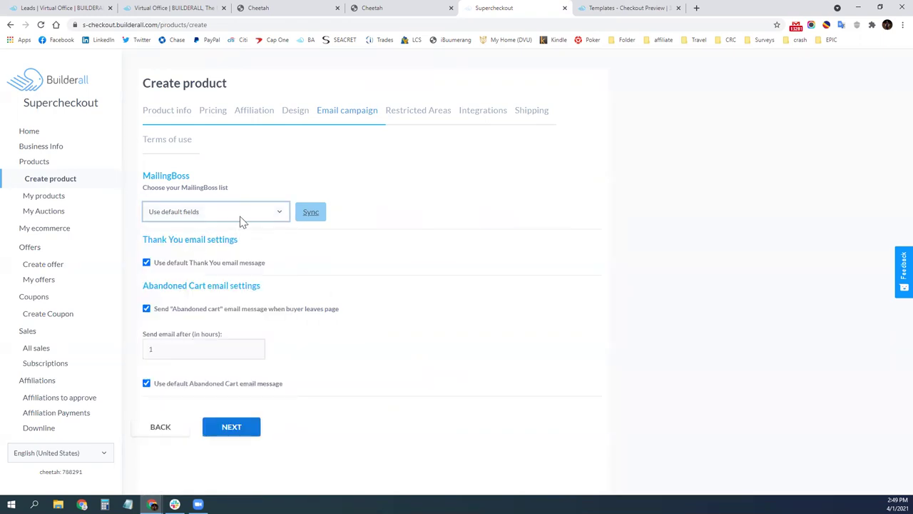
{"action": "double_click", "coordinate": [158, 182]}
{"action": "left_click", "coordinate": [263, 187]}
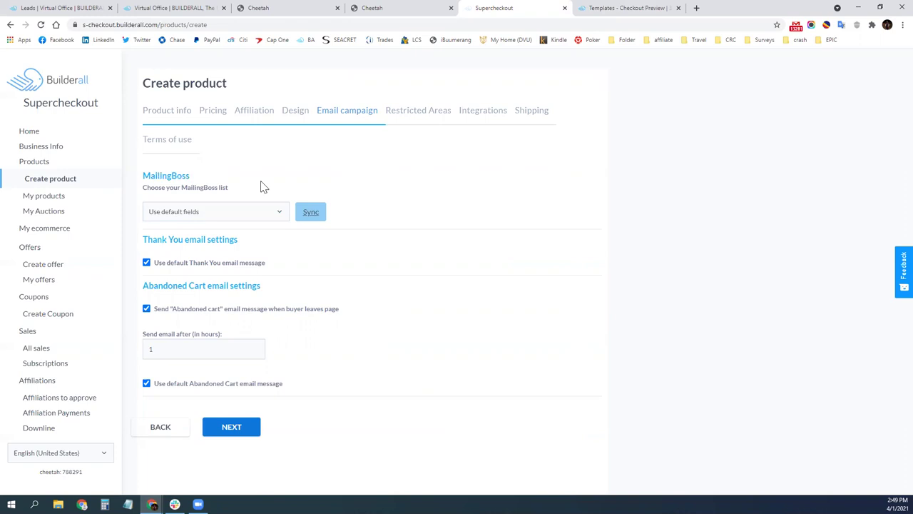
{"action": "left_click", "coordinate": [233, 428]}
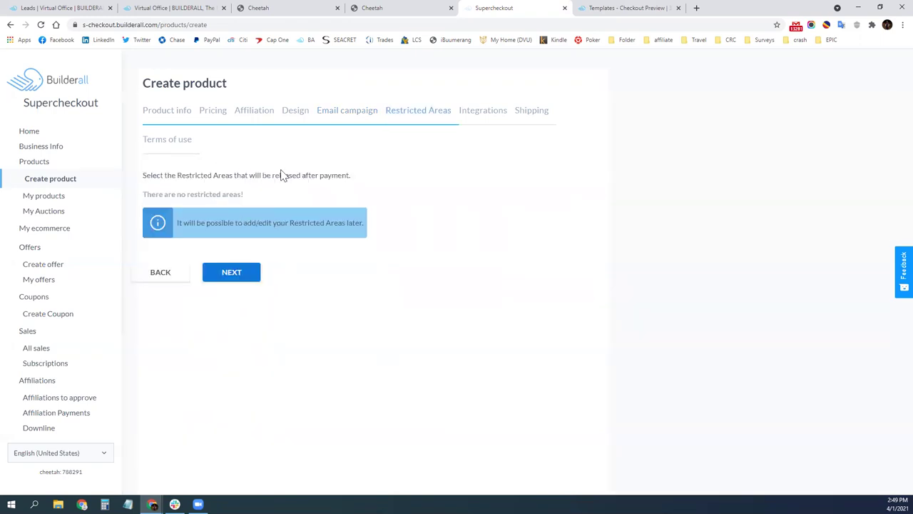
Continue past the restricted areas and integrations to the product's shipping settings, leaving all integrations disabled.
{"action": "left_click", "coordinate": [232, 275]}
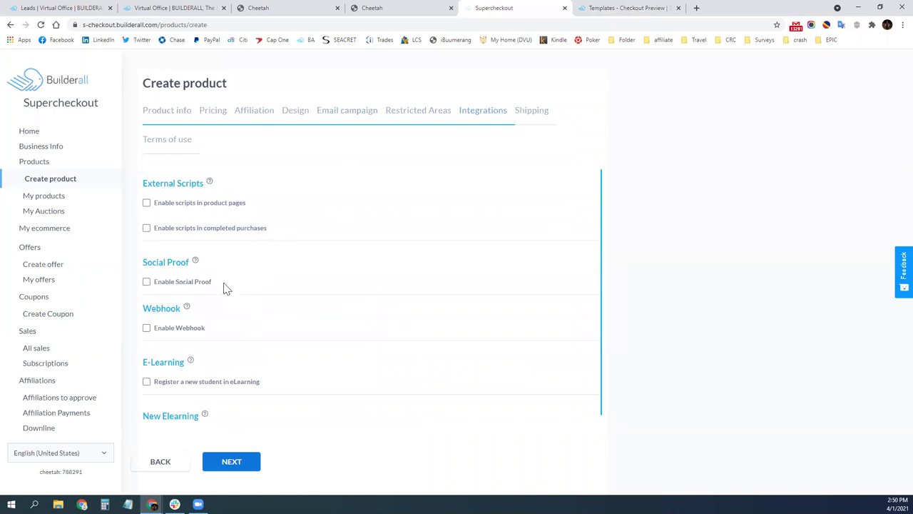
{"action": "scroll", "coordinate": [227, 353], "scroll_direction": "down", "scroll_amount": 1}
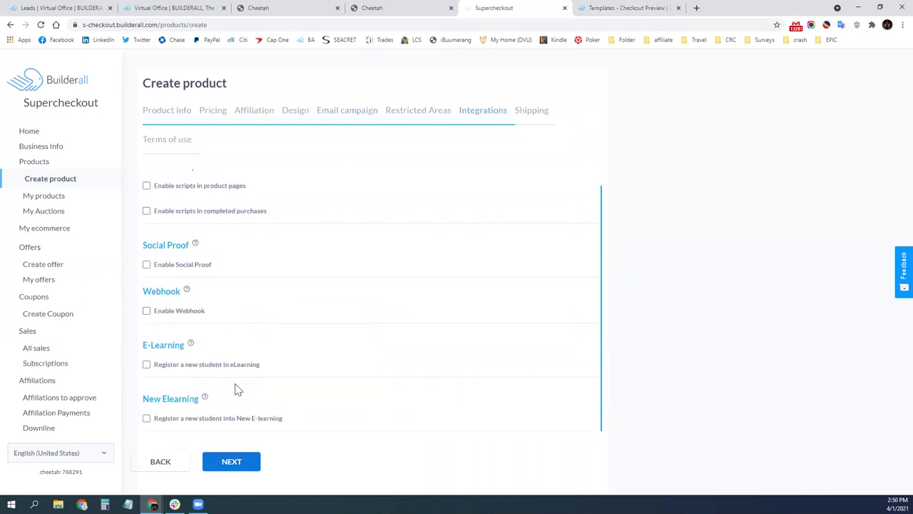
{"action": "scroll", "coordinate": [239, 406], "scroll_direction": "up", "scroll_amount": 1}
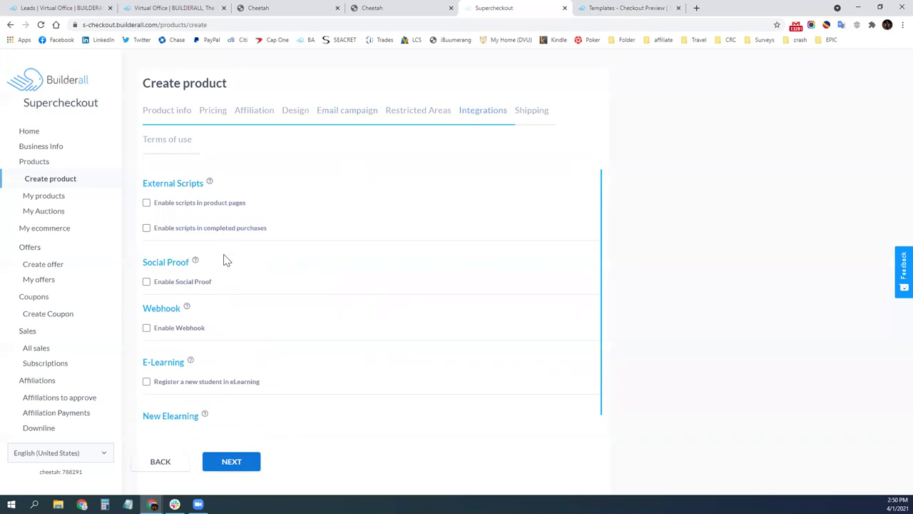
{"action": "left_click", "coordinate": [240, 463]}
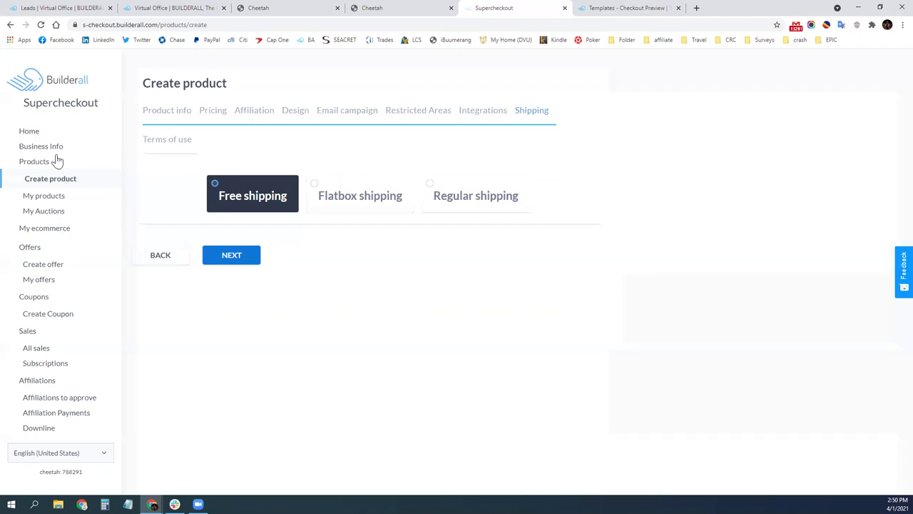
Review the Supercheckout ecommerce settings, coupons, offers, all sales and product list.
{"action": "left_click", "coordinate": [51, 231]}
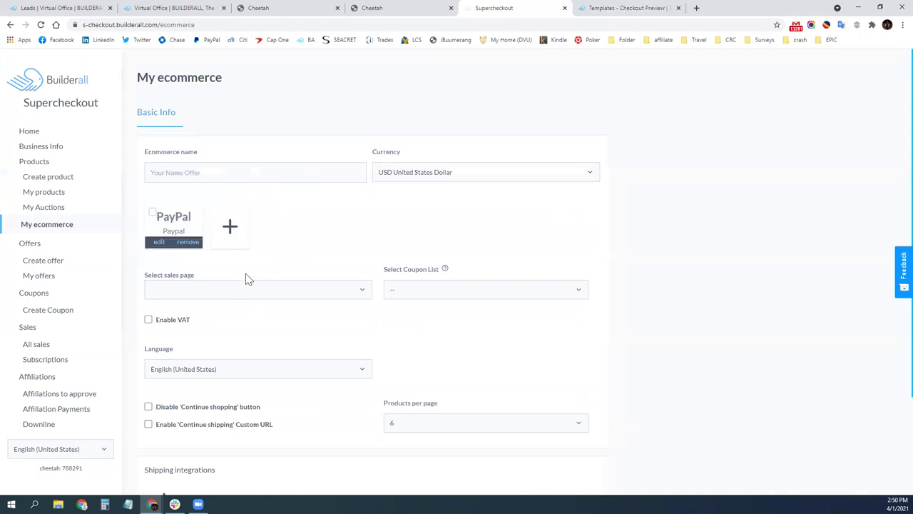
{"action": "scroll", "coordinate": [247, 278], "scroll_direction": "down", "scroll_amount": 3}
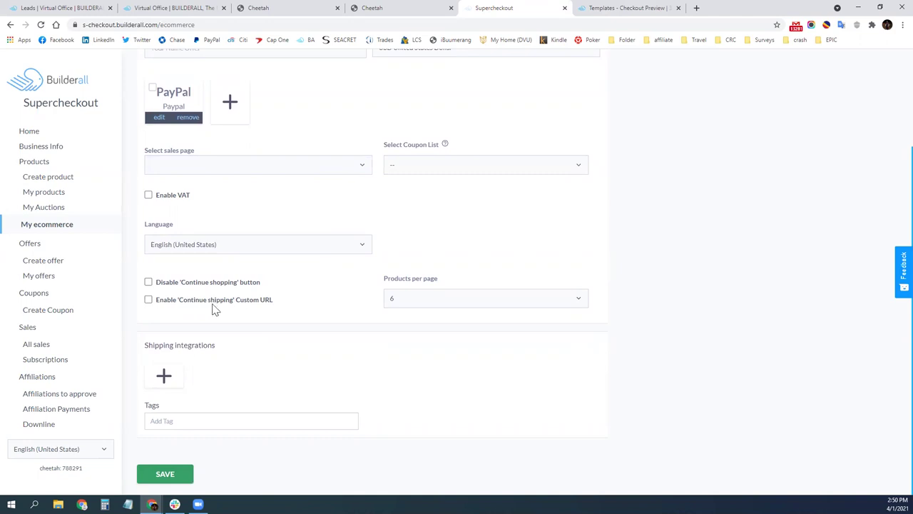
{"action": "scroll", "coordinate": [287, 284], "scroll_direction": "up", "scroll_amount": 3}
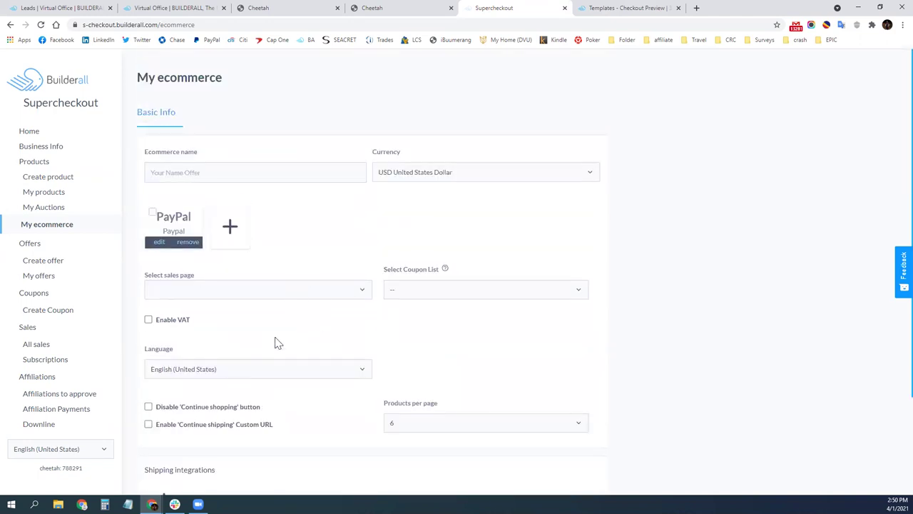
{"action": "left_click", "coordinate": [39, 294]}
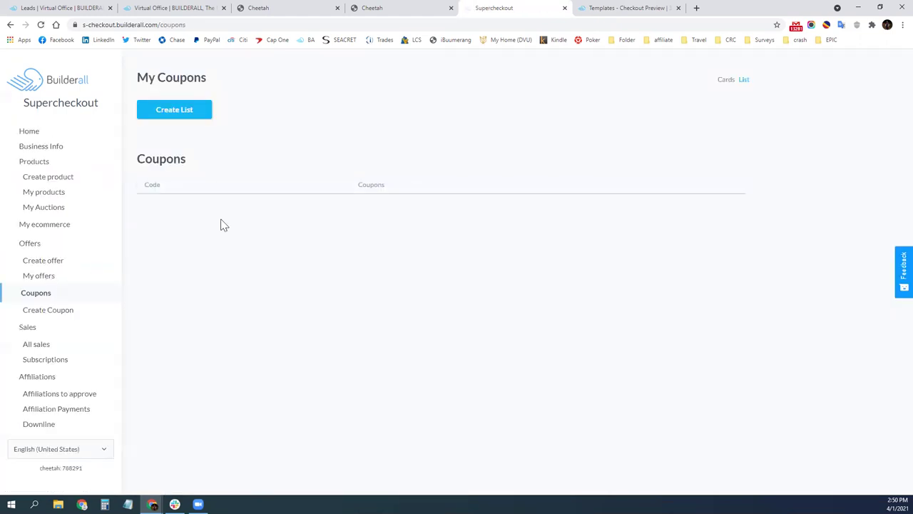
{"action": "left_click", "coordinate": [40, 280]}
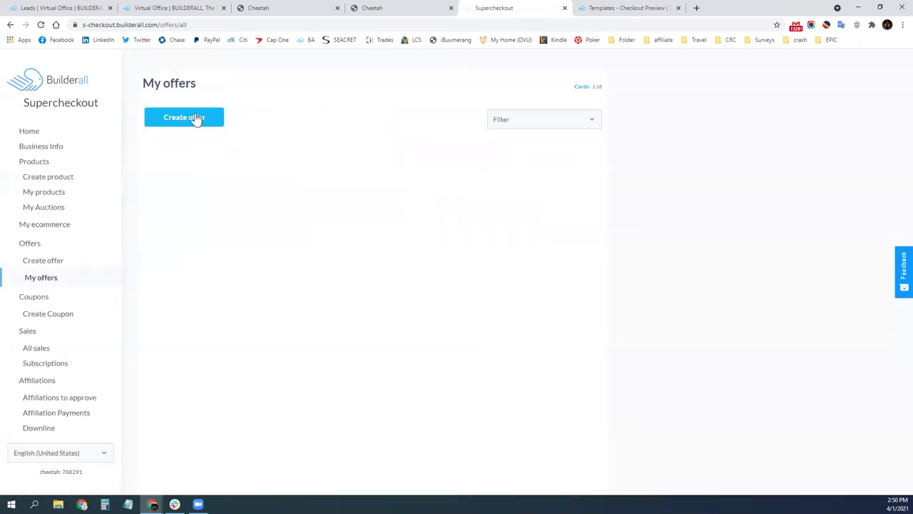
{"action": "left_click", "coordinate": [48, 350]}
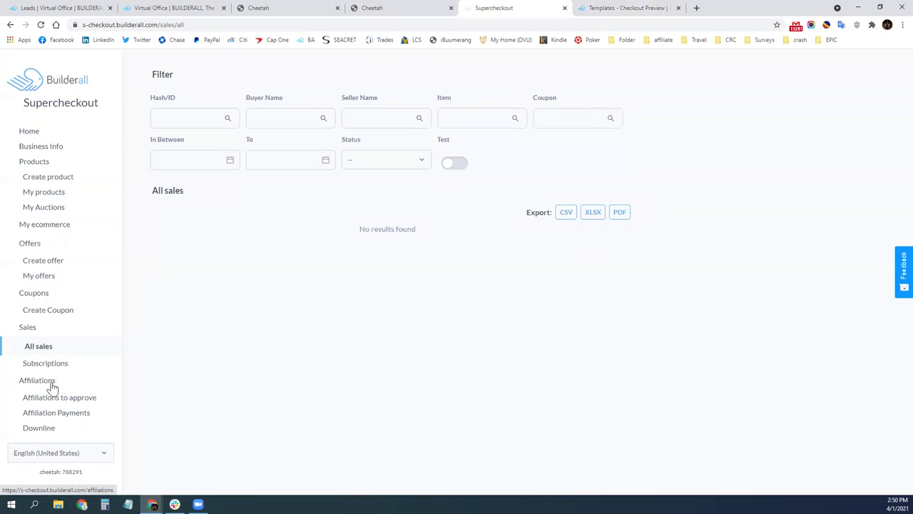
{"action": "left_click", "coordinate": [47, 192]}
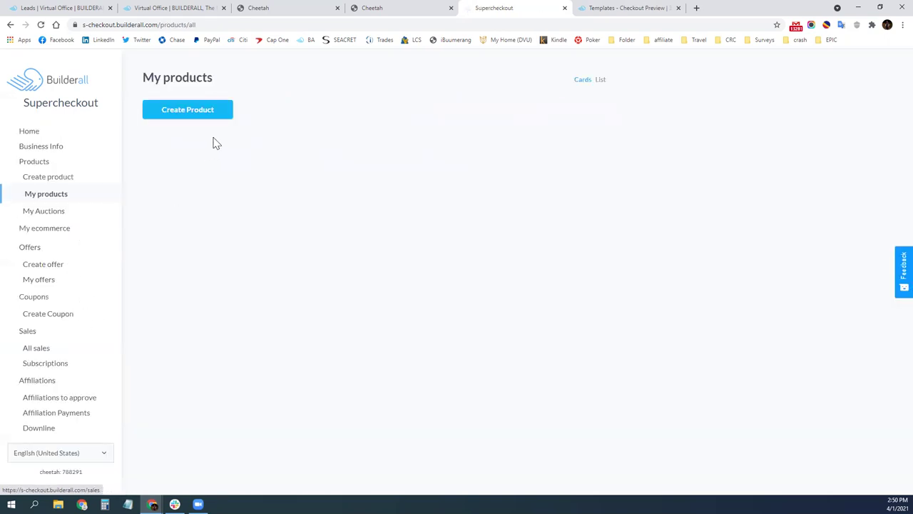
Return to the Builderall office and open the Cheetah Website Builder.
{"action": "left_click", "coordinate": [59, 86]}
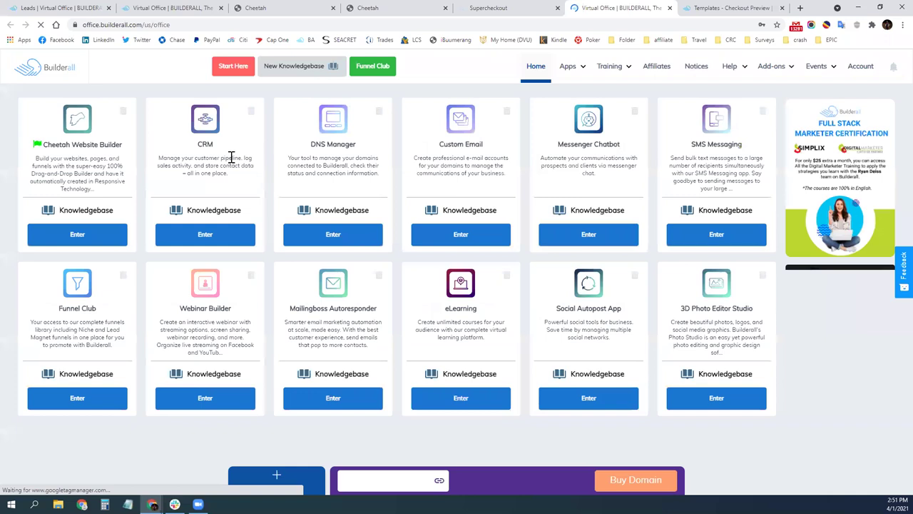
{"action": "mouse_move", "coordinate": [567, 67]}
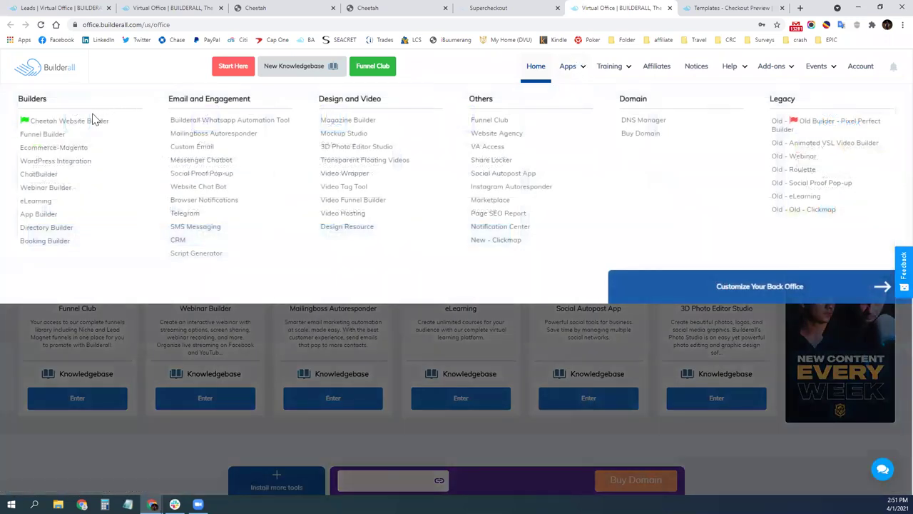
{"action": "left_click", "coordinate": [95, 120]}
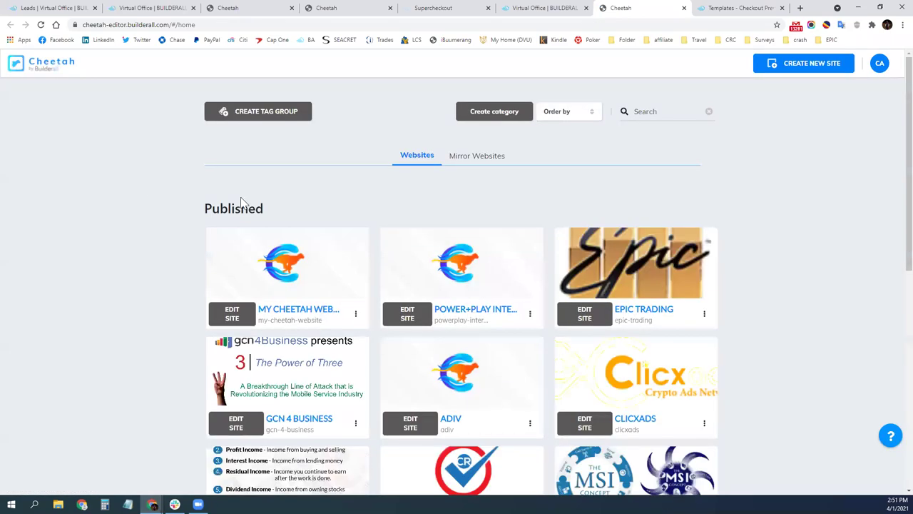
Examine the published and unpublished sites listed in the Cheetah Website Builder.
{"action": "scroll", "coordinate": [241, 202], "scroll_direction": "down", "scroll_amount": 6}
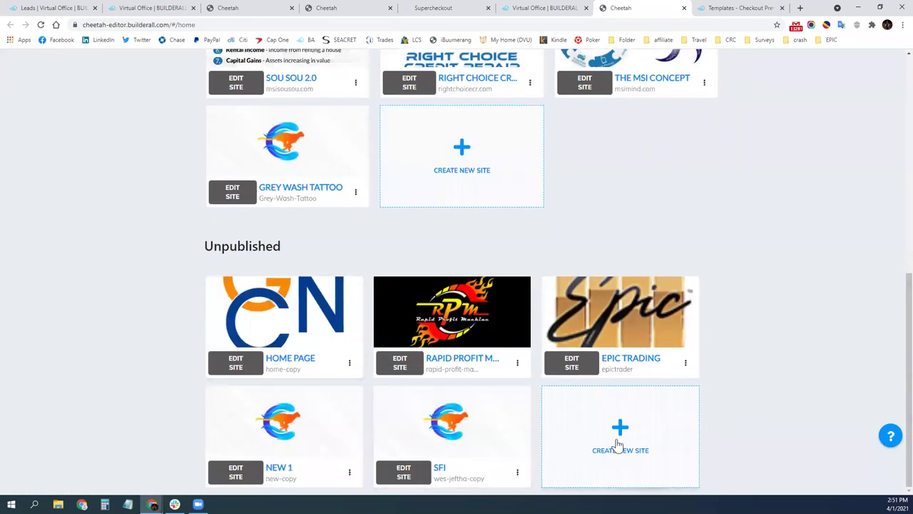
{"action": "scroll", "coordinate": [336, 406], "scroll_direction": "up", "scroll_amount": 1}
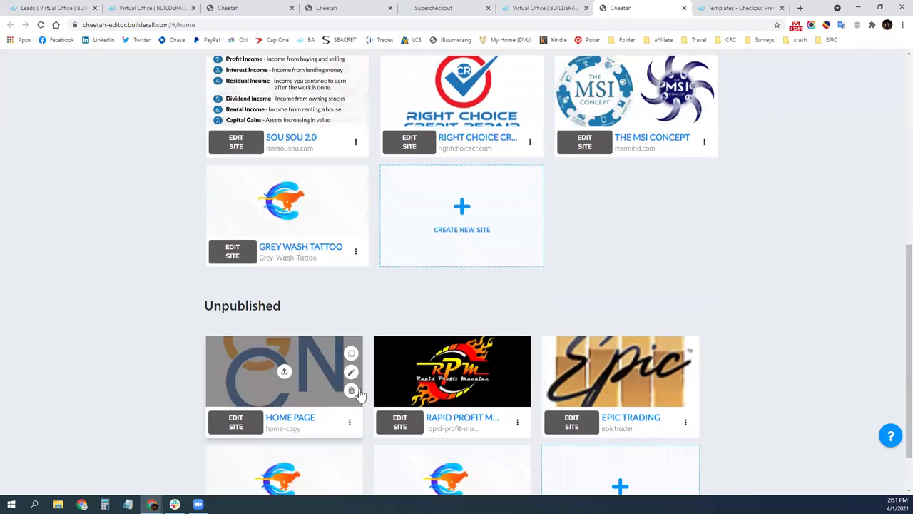
{"action": "scroll", "coordinate": [361, 395], "scroll_direction": "up", "scroll_amount": 6}
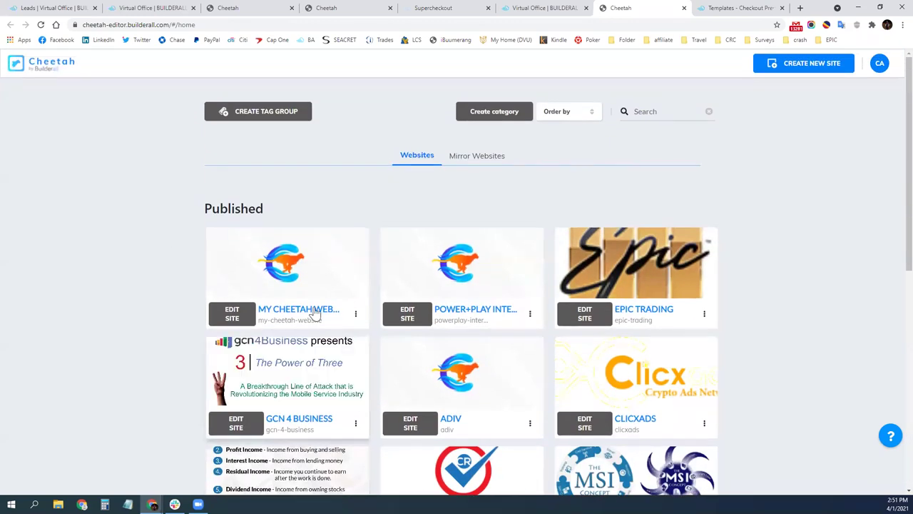
{"action": "scroll", "coordinate": [316, 321], "scroll_direction": "down", "scroll_amount": 3}
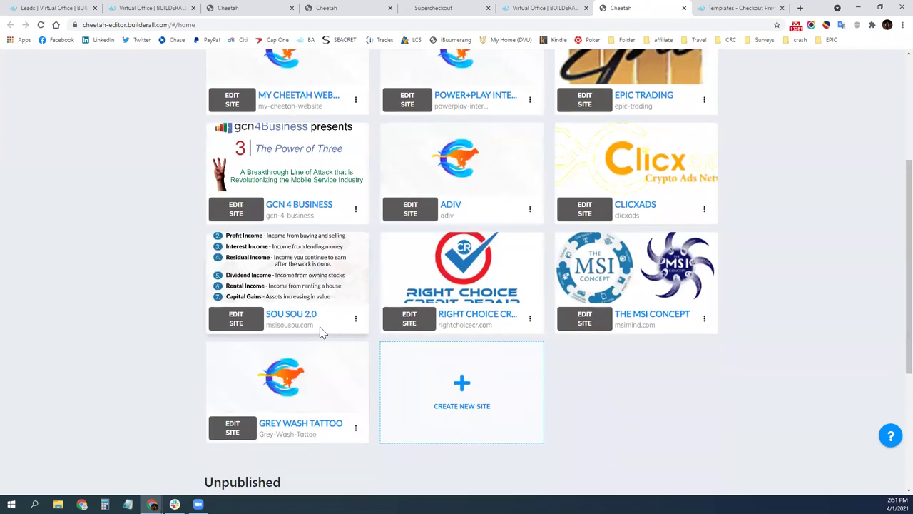
{"action": "scroll", "coordinate": [321, 331], "scroll_direction": "down", "scroll_amount": 3}
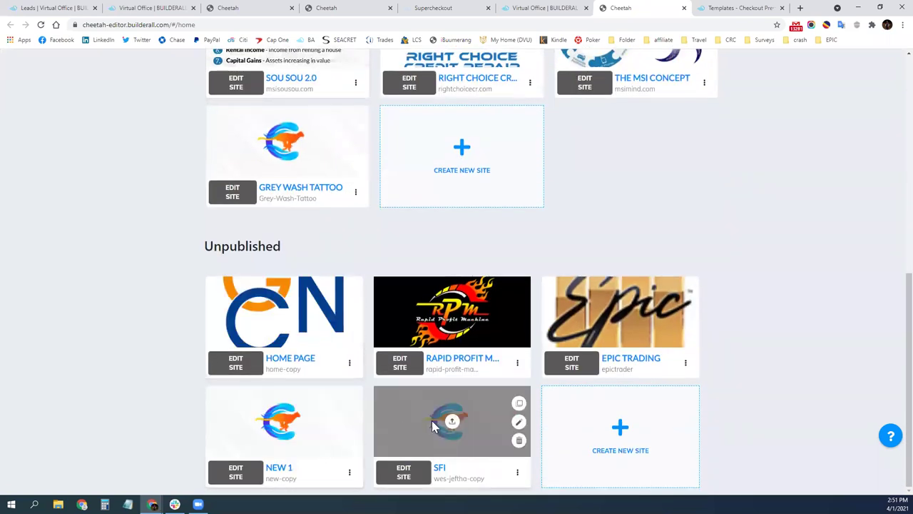
{"action": "scroll", "coordinate": [471, 422], "scroll_direction": "up", "scroll_amount": 6}
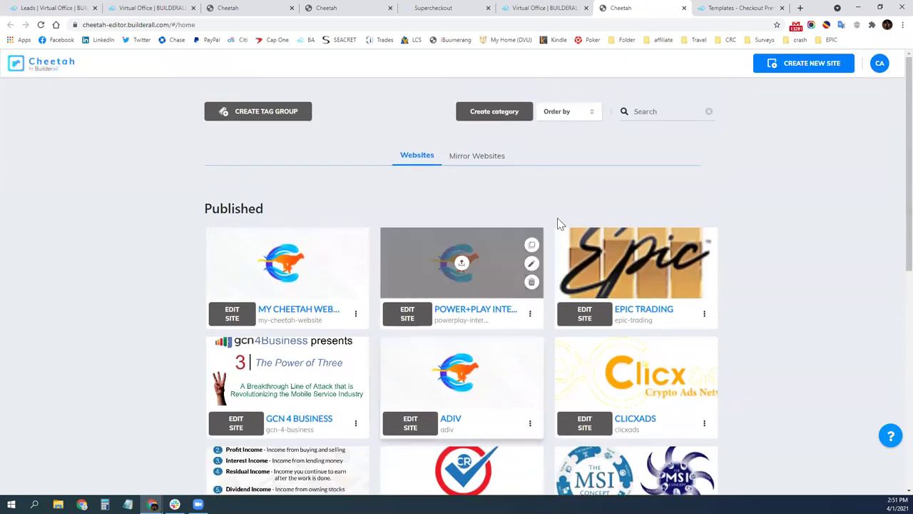
{"action": "scroll", "coordinate": [499, 260], "scroll_direction": "down", "scroll_amount": 3}
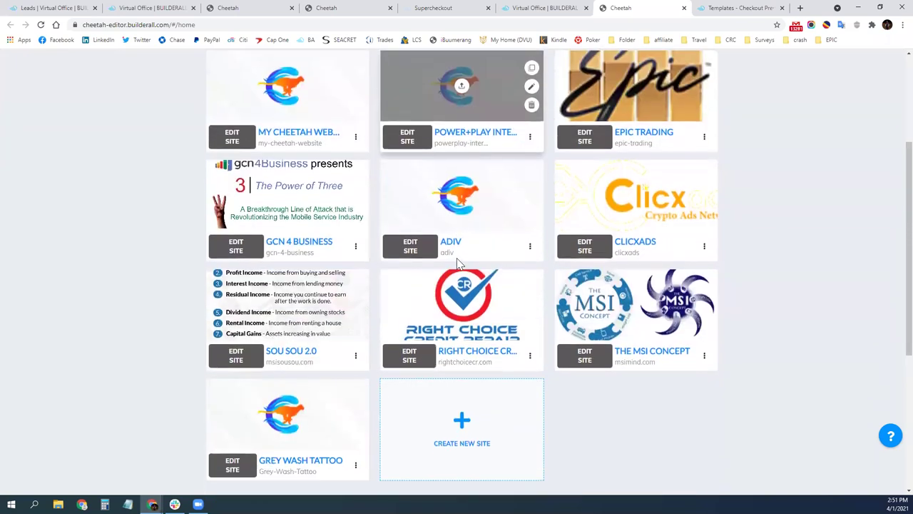
{"action": "scroll", "coordinate": [458, 264], "scroll_direction": "down", "scroll_amount": 3}
{"action": "scroll", "coordinate": [360, 254], "scroll_direction": "up", "scroll_amount": 6}
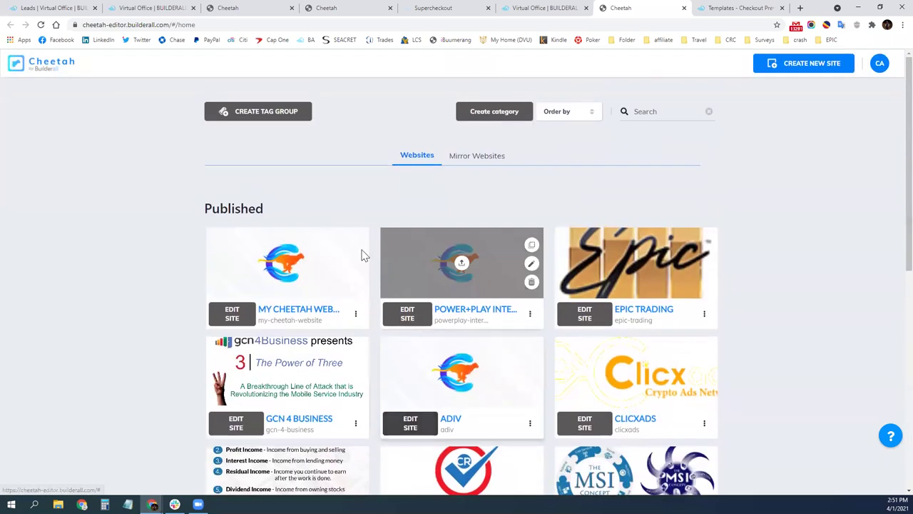
Switch back to My Cheetah website and review its Website Overview and general site settings.
{"action": "left_click", "coordinate": [238, 7]}
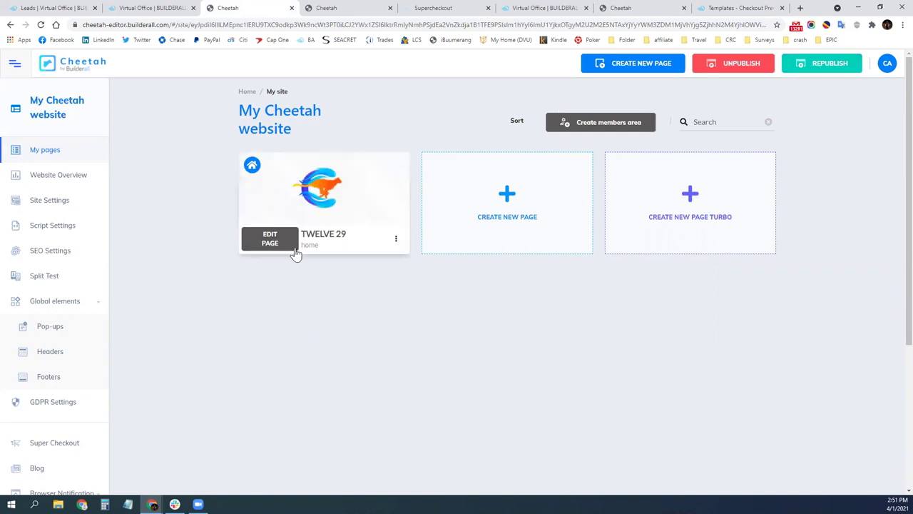
{"action": "left_click", "coordinate": [74, 179]}
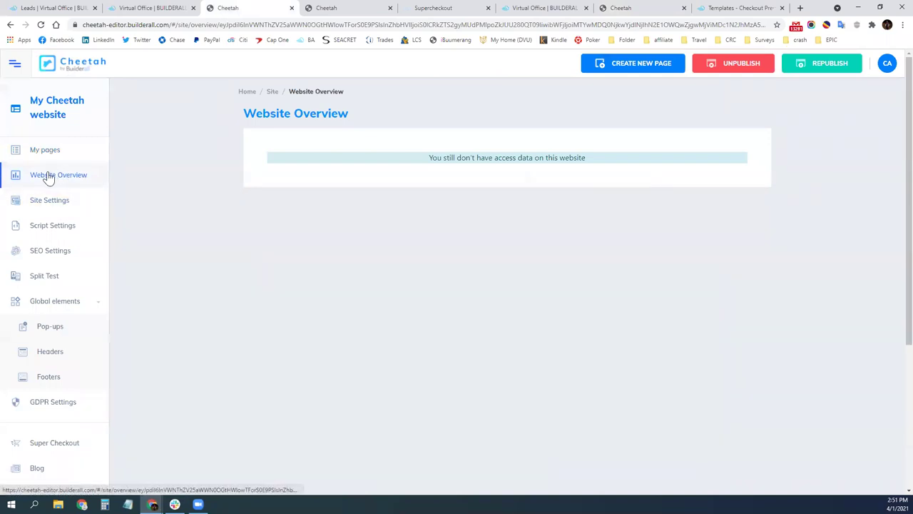
{"action": "left_click", "coordinate": [51, 205]}
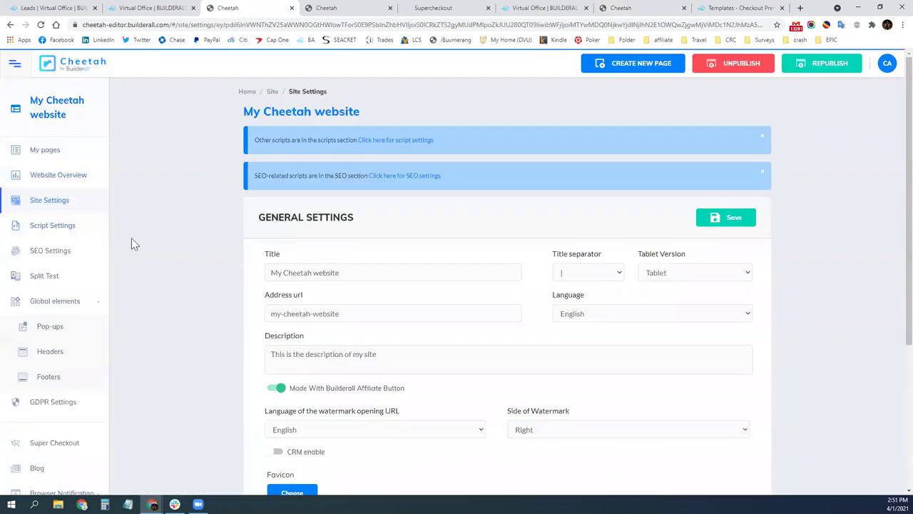
{"action": "scroll", "coordinate": [329, 292], "scroll_direction": "down", "scroll_amount": 2}
{"action": "scroll", "coordinate": [328, 291], "scroll_direction": "up", "scroll_amount": 2}
Return to the site list, reopen My Cheetah website for editing, and locate its Connect Domain option.
{"action": "left_click", "coordinate": [59, 68]}
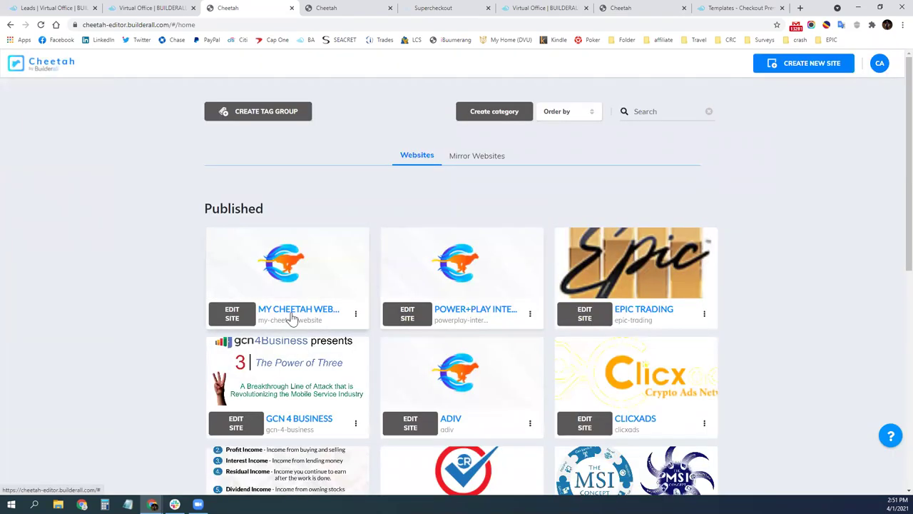
{"action": "scroll", "coordinate": [328, 366], "scroll_direction": "down", "scroll_amount": 6}
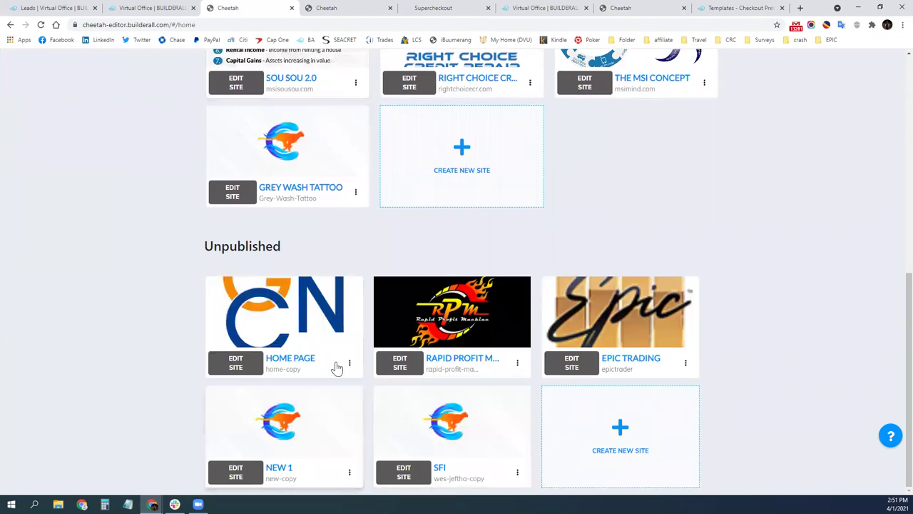
{"action": "scroll", "coordinate": [294, 348], "scroll_direction": "up", "scroll_amount": 2}
{"action": "scroll", "coordinate": [294, 348], "scroll_direction": "up", "scroll_amount": 2}
{"action": "scroll", "coordinate": [295, 346], "scroll_direction": "down", "scroll_amount": 3}
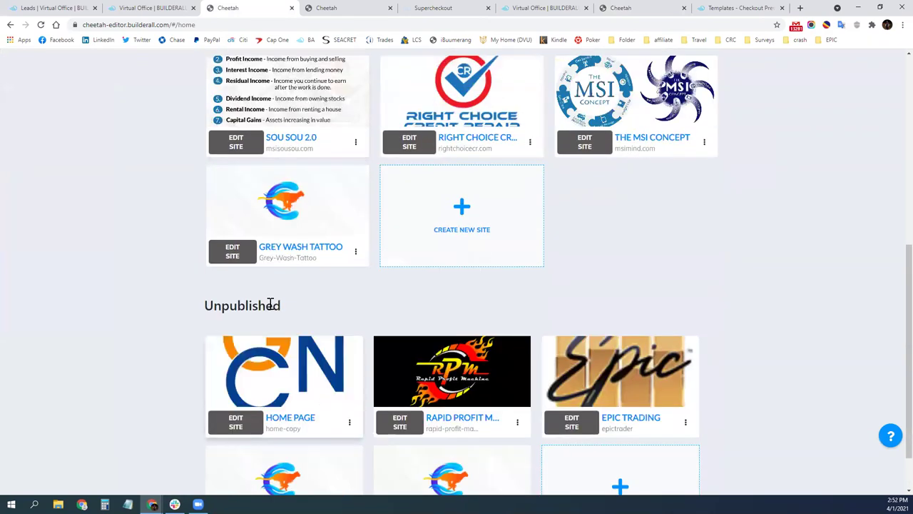
{"action": "scroll", "coordinate": [270, 303], "scroll_direction": "up", "scroll_amount": 2}
{"action": "scroll", "coordinate": [270, 303], "scroll_direction": "up", "scroll_amount": 4}
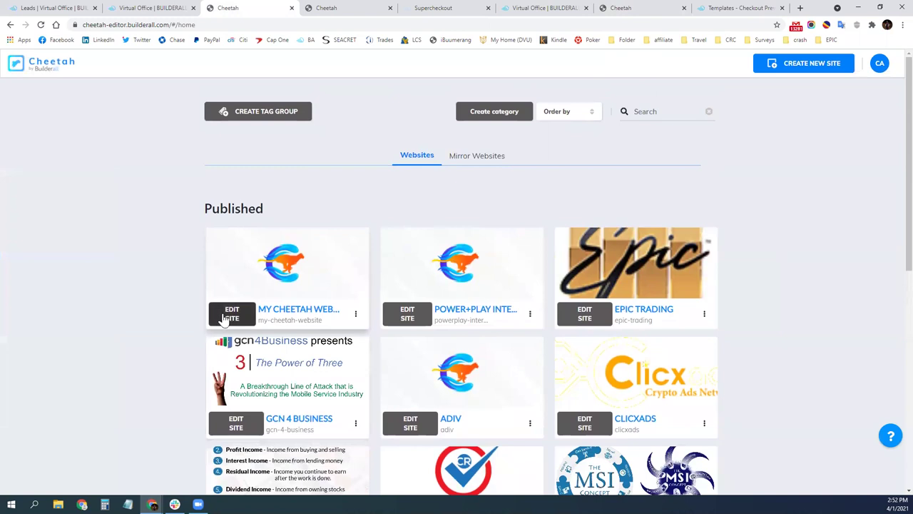
{"action": "left_click", "coordinate": [225, 317]}
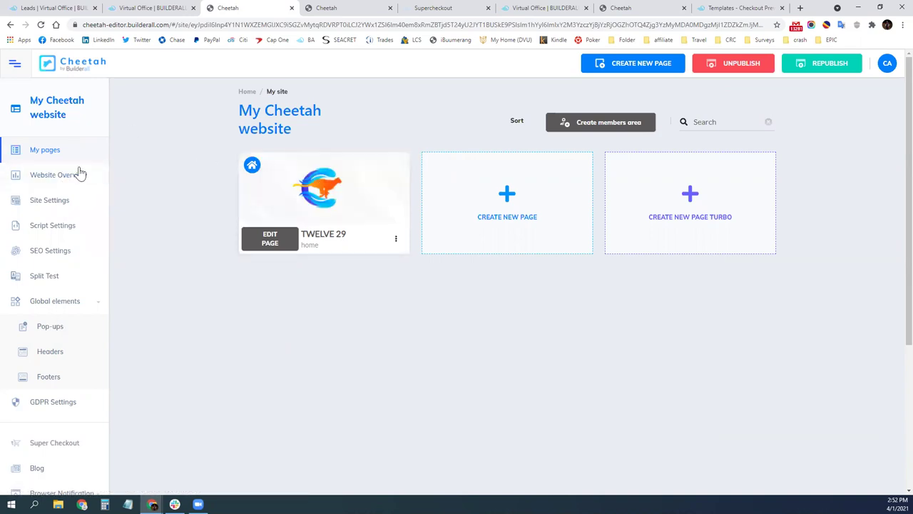
{"action": "scroll", "coordinate": [47, 463], "scroll_direction": "down", "scroll_amount": 3}
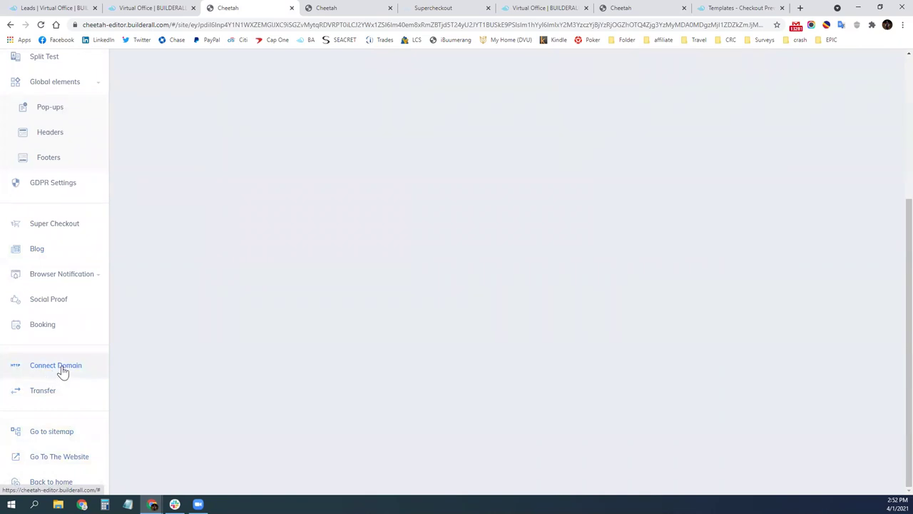
Open the domain connection form for the site, review it, and cancel without entering a domain.
{"action": "left_click", "coordinate": [64, 372]}
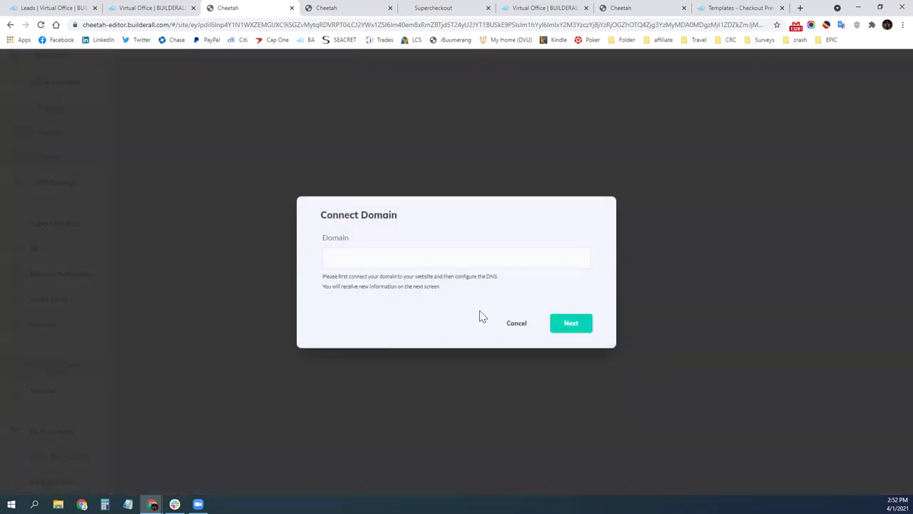
{"action": "left_click", "coordinate": [516, 323]}
Open the site's general settings and change the website title to "Twelve29".
{"action": "scroll", "coordinate": [234, 314], "scroll_direction": "up", "scroll_amount": 3}
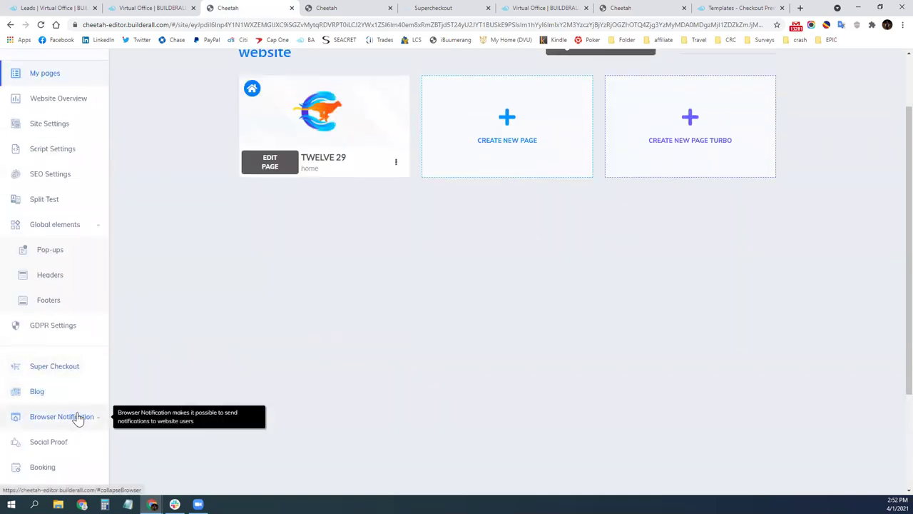
{"action": "scroll", "coordinate": [62, 346], "scroll_direction": "up", "scroll_amount": 2}
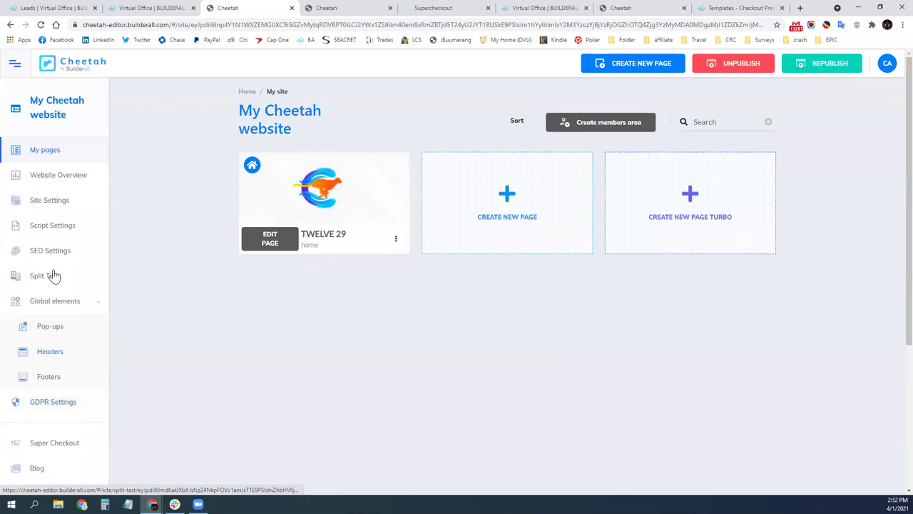
{"action": "left_click", "coordinate": [58, 202]}
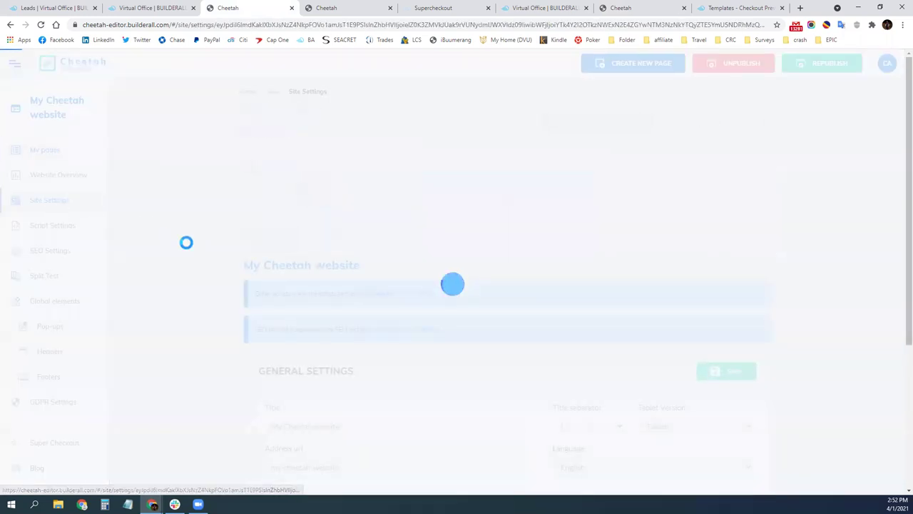
{"action": "left_click_drag", "start_coordinate": [374, 271], "coordinate": [211, 277]}
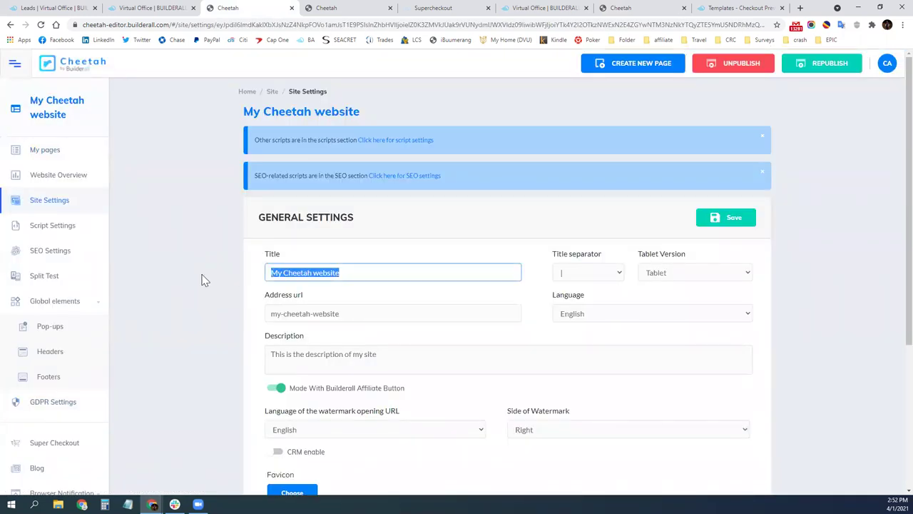
{"action": "type", "text": "Twelve"}
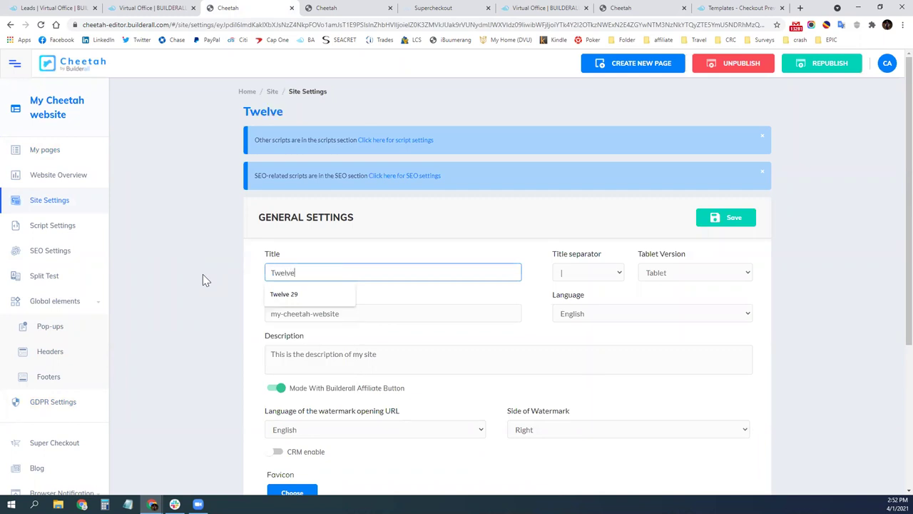
{"action": "type", "text": "29"}
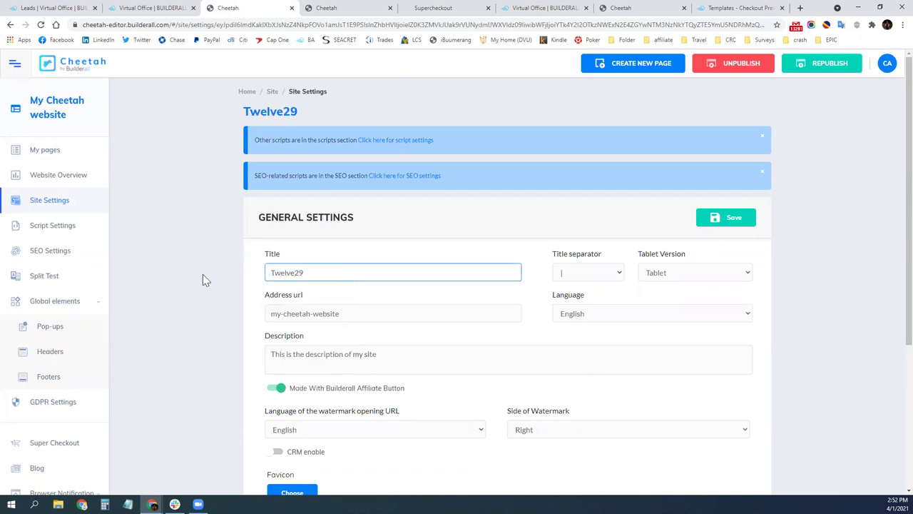
Replace the site's address URL with "home".
{"action": "key", "text": "Tab"}
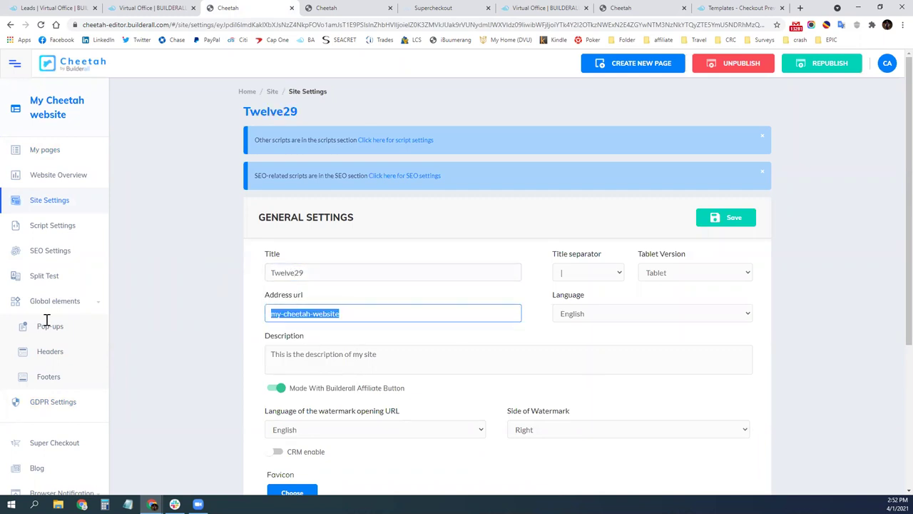
{"action": "type", "text": "twel"}
{"action": "key", "text": "BackSpace"}
{"action": "key", "text": "BackSpace"}
{"action": "key", "text": "BackSpace"}
{"action": "key", "text": "BackSpace"}
{"action": "type", "text": "home"}
Replace the site description with "Shop till you drop at Twelve29" and save the general settings.
{"action": "left_click_drag", "start_coordinate": [396, 355], "coordinate": [207, 356]}
{"action": "type", "text": "T"}
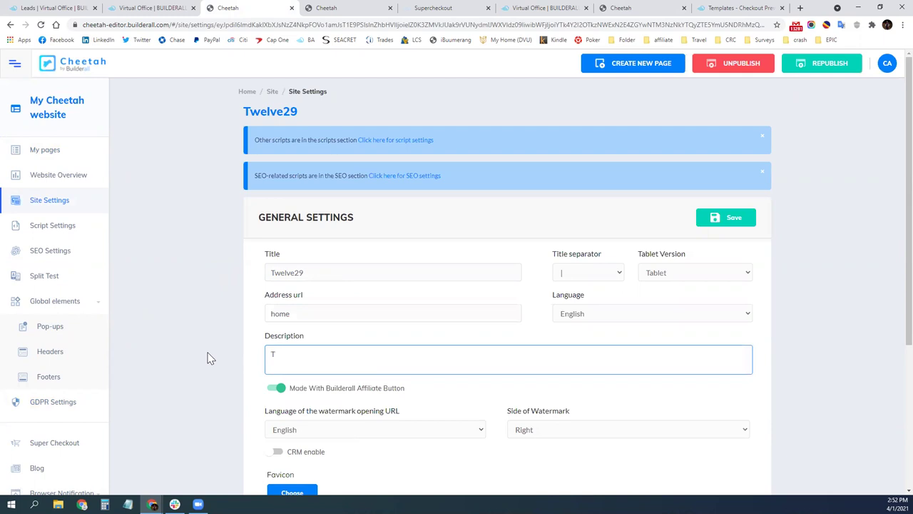
{"action": "type", "text": "hop til"}
{"action": "scroll", "coordinate": [211, 356], "scroll_direction": "down", "scroll_amount": 2}
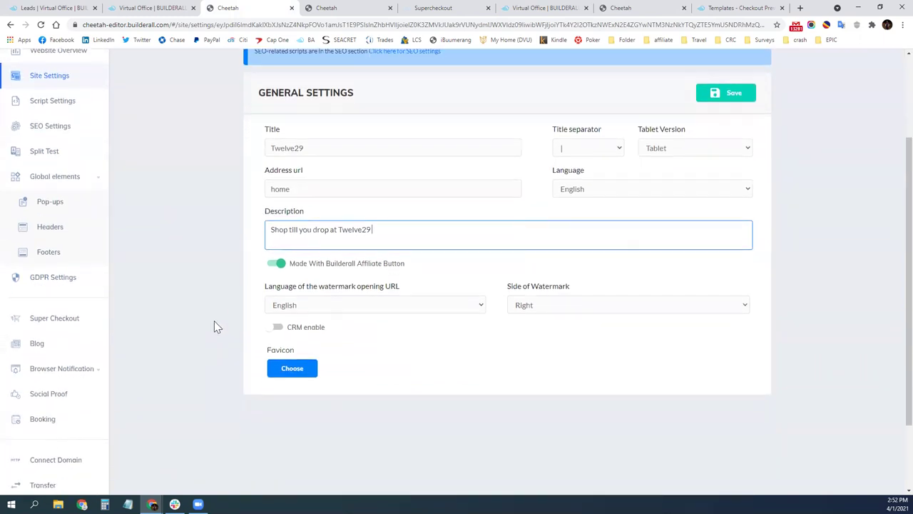
{"action": "scroll", "coordinate": [214, 324], "scroll_direction": "up", "scroll_amount": 2}
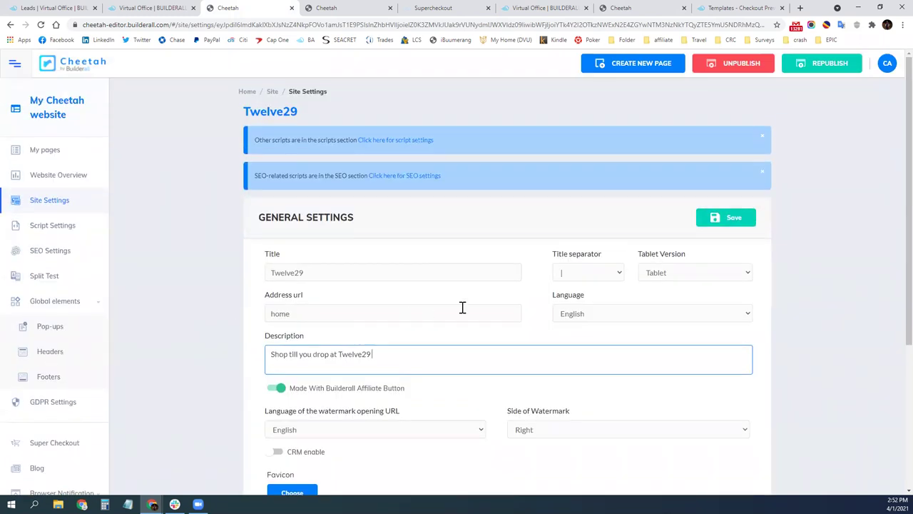
{"action": "left_click", "coordinate": [738, 220]}
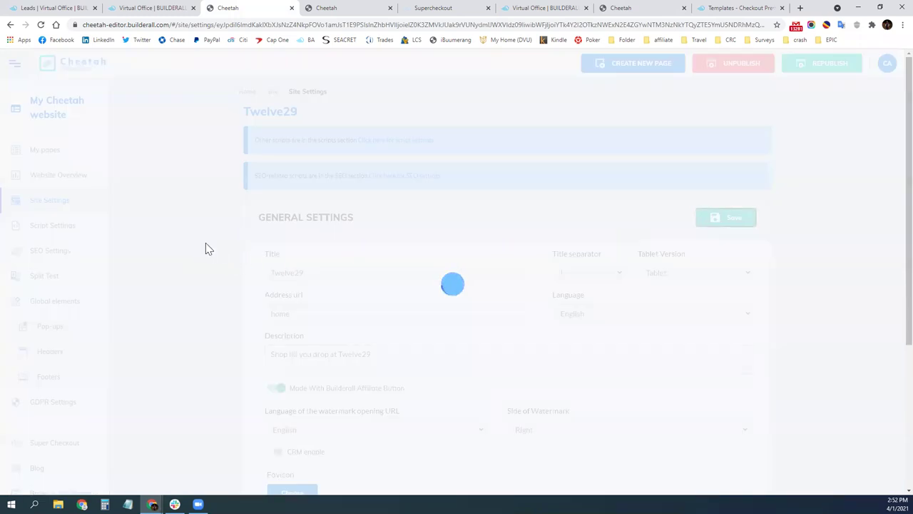